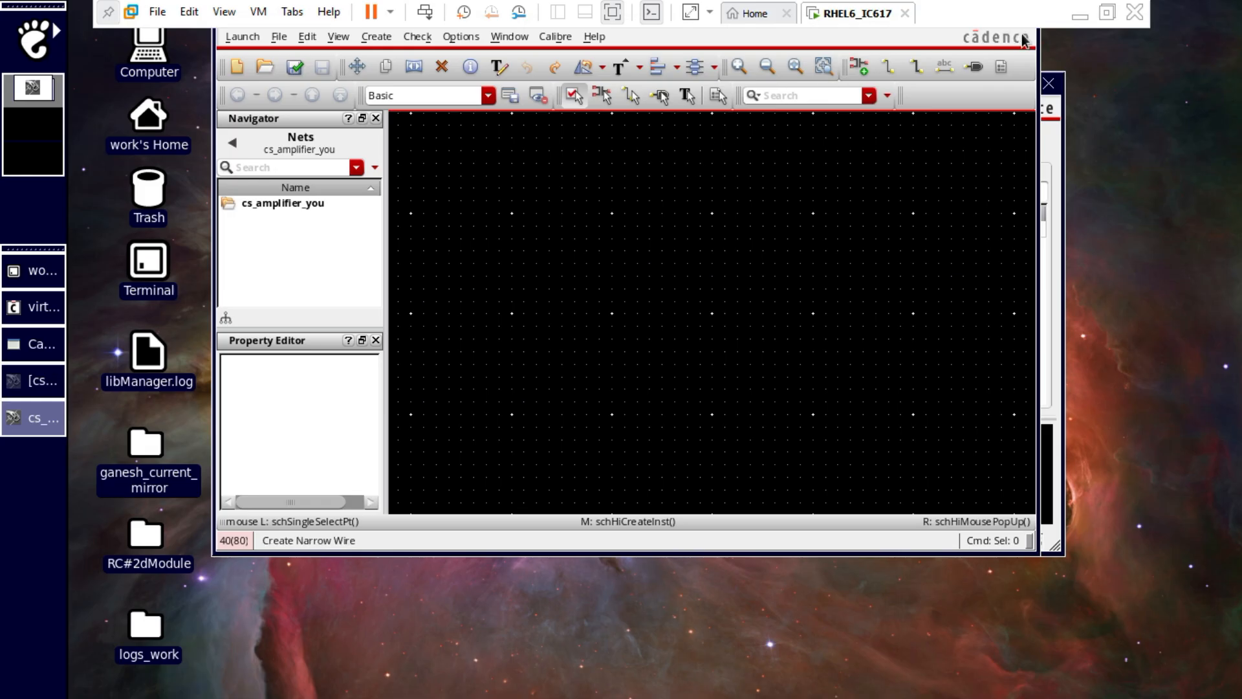
Maximize the schematic editor window and choose the nmos1v symbol from the gpdk045 library as the instance to add.
{"action": "left_click", "coordinate": [1107, 12]}
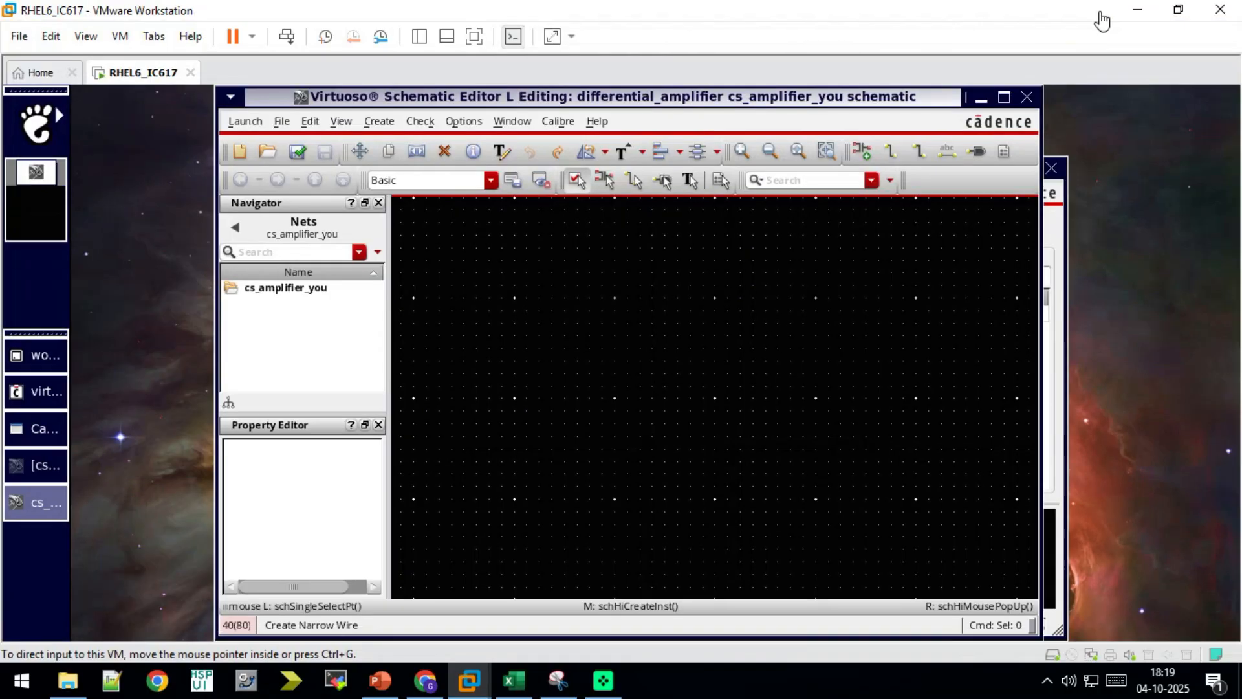
{"action": "left_click", "coordinate": [1002, 98]}
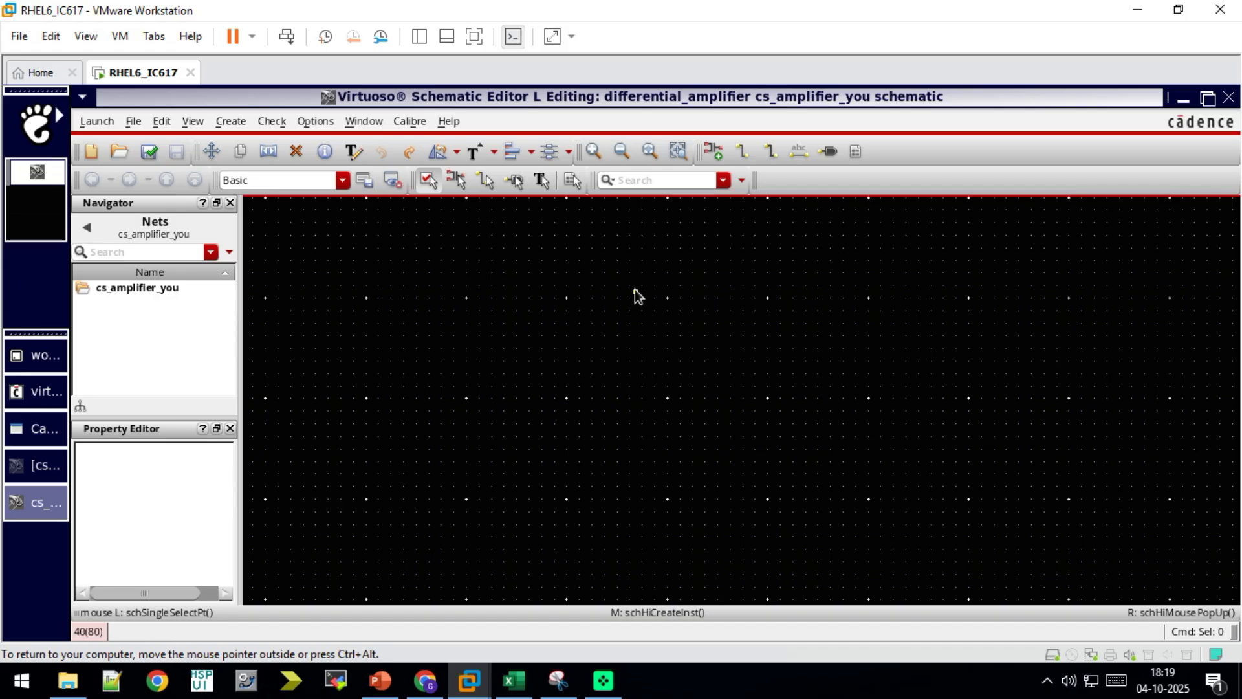
{"action": "key", "text": "i"}
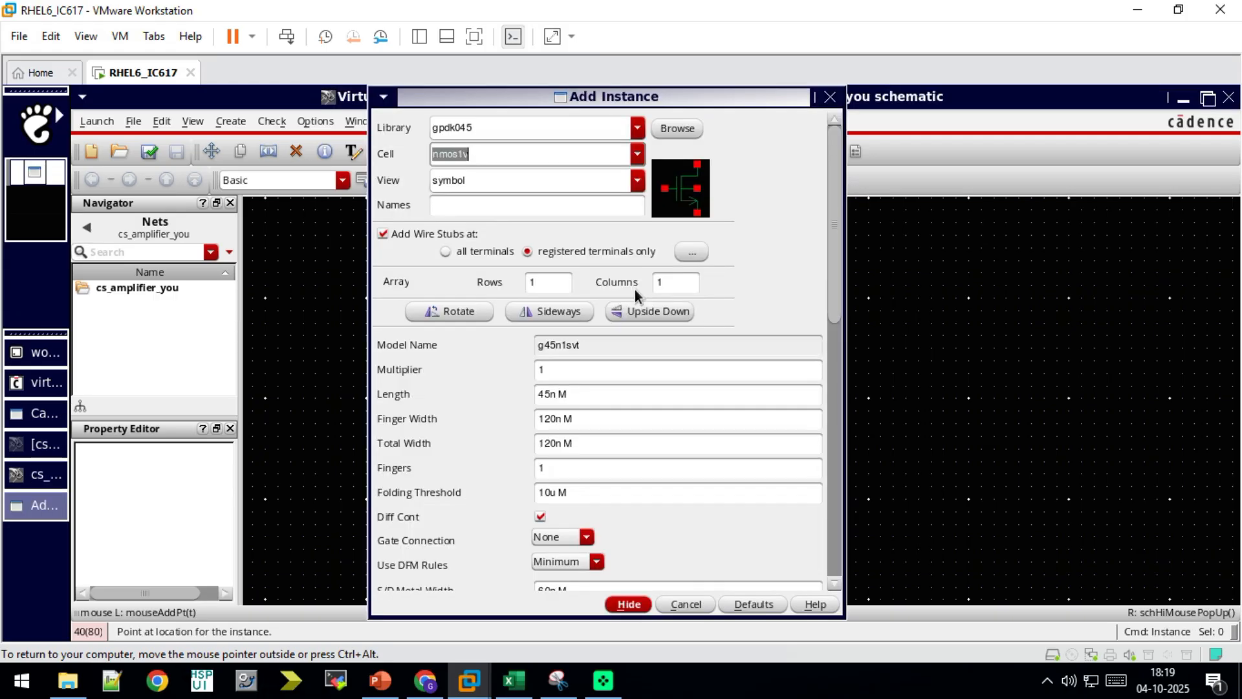
{"action": "type", "text": "ndio_hvt"}
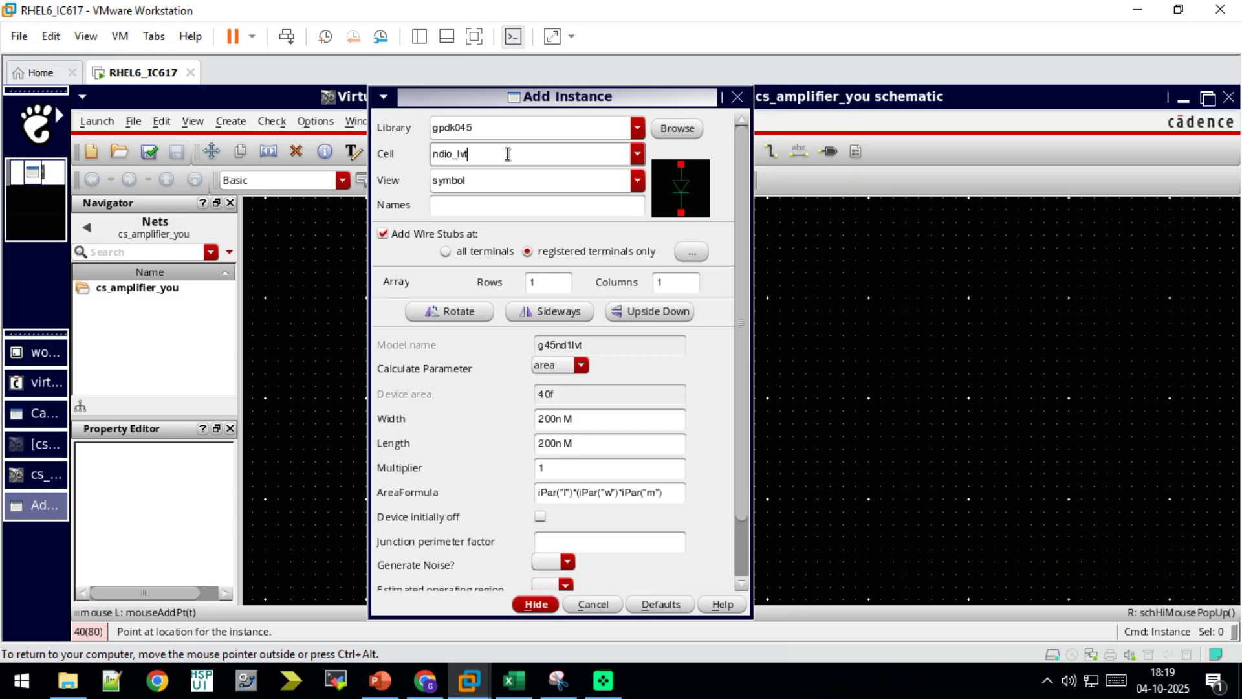
{"action": "left_click", "coordinate": [633, 127]}
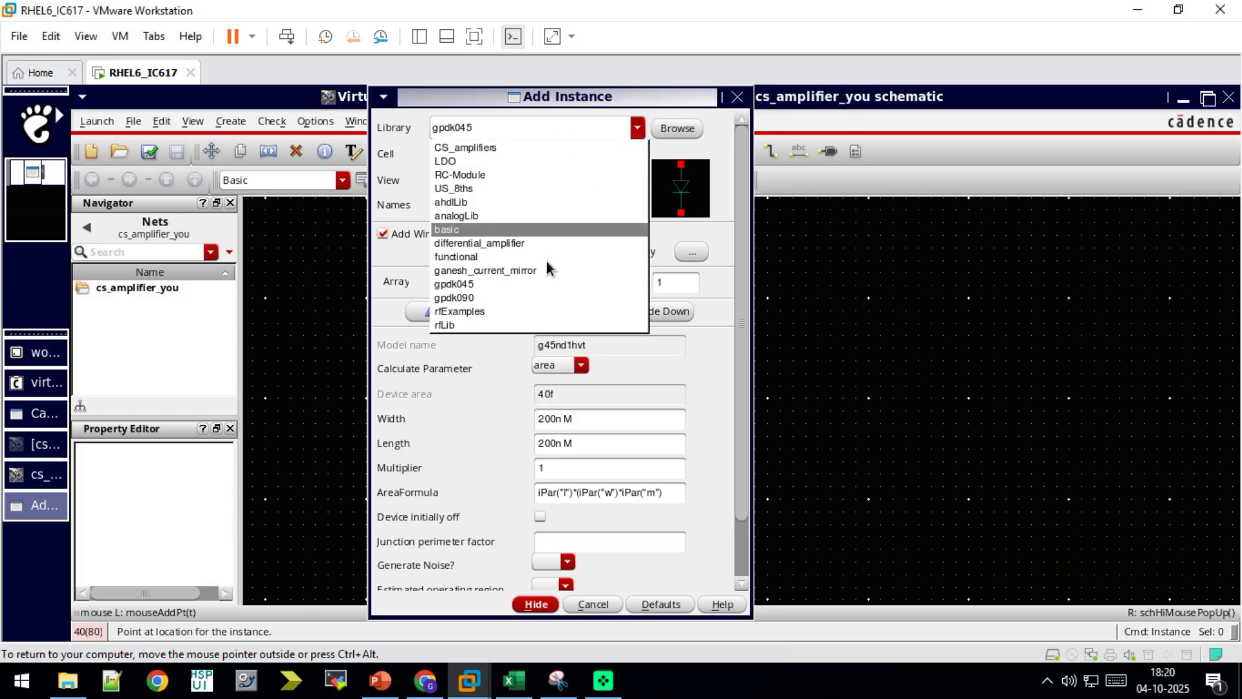
{"action": "left_click", "coordinate": [485, 286]}
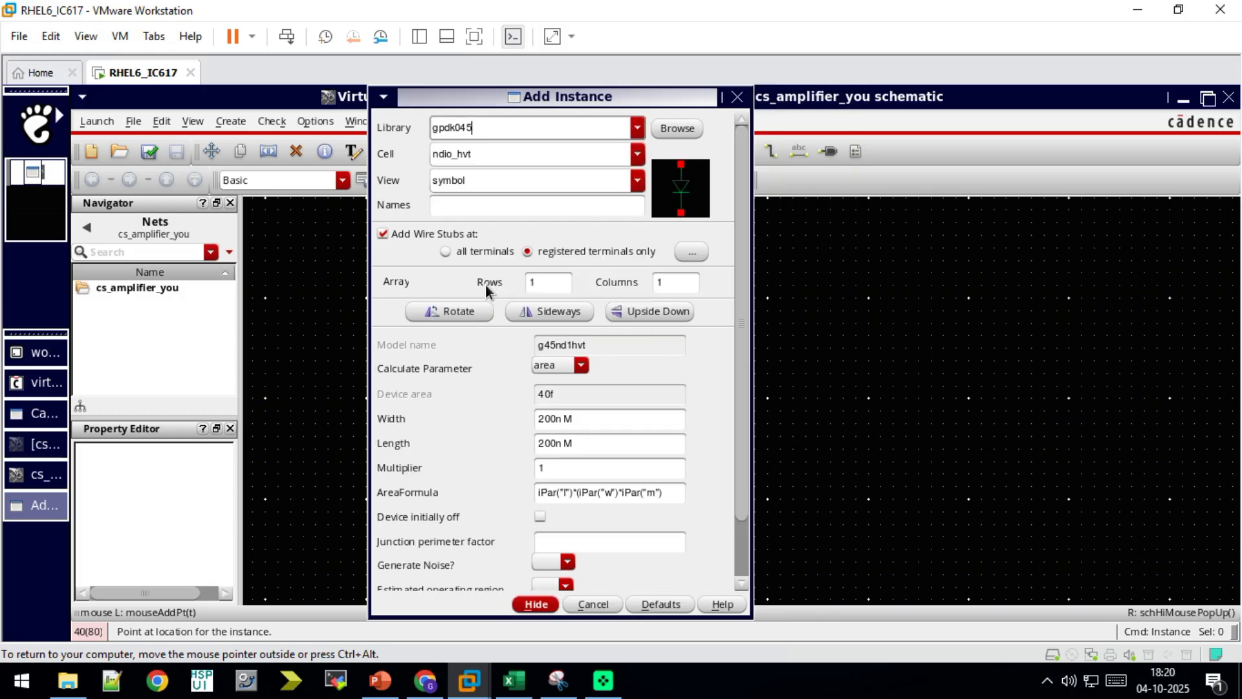
{"action": "double_click", "coordinate": [484, 153]}
{"action": "type", "text": "nmos1v"}
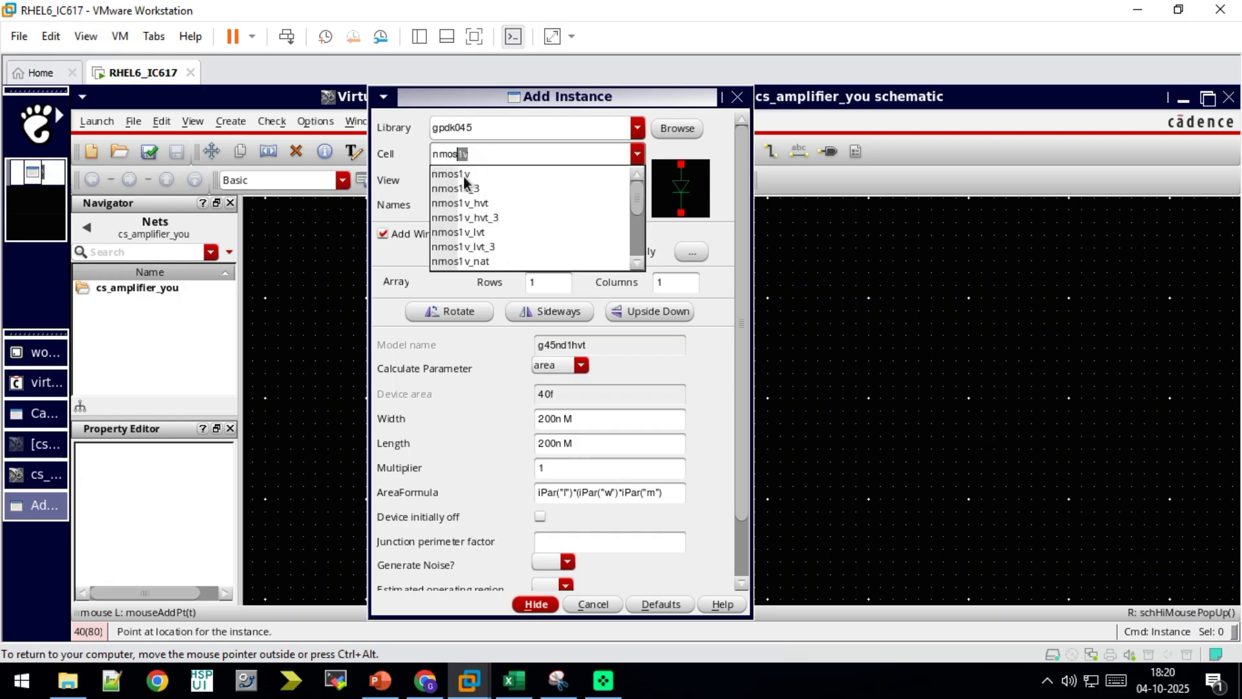
{"action": "left_click", "coordinate": [486, 174]}
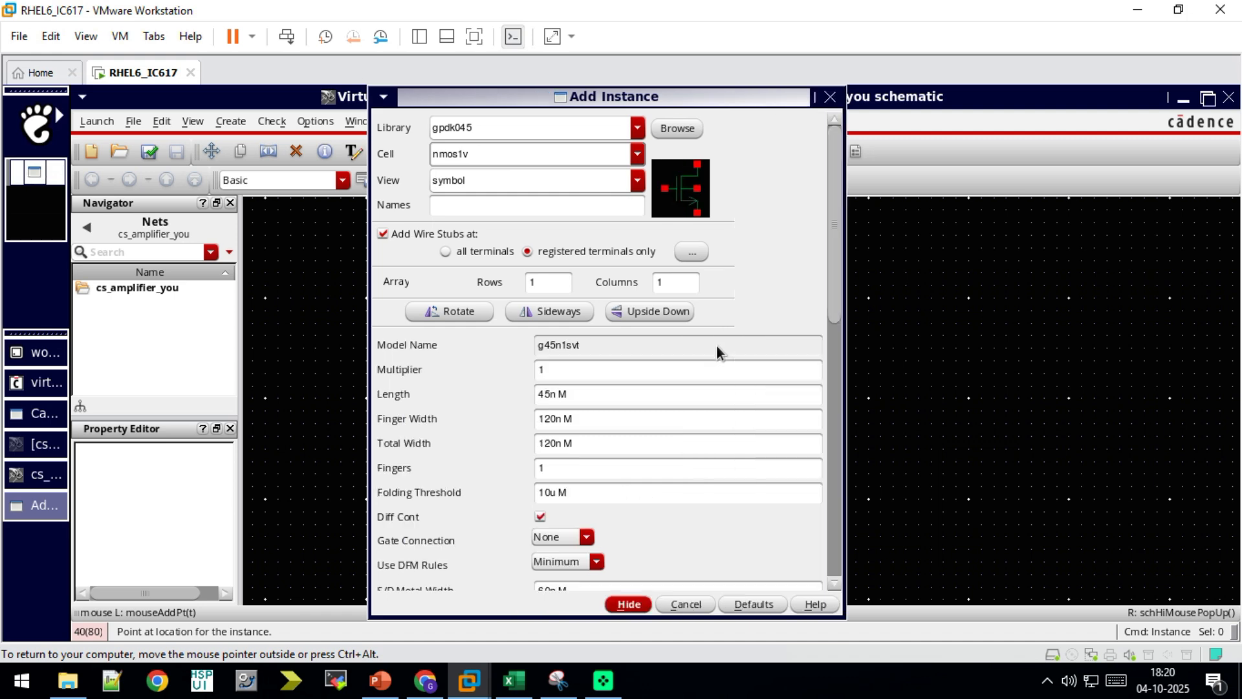
Place one nmos1v transistor in the schematic and move it to the middle of the canvas.
{"action": "left_click", "coordinate": [924, 380]}
{"action": "key", "text": "Escape"}
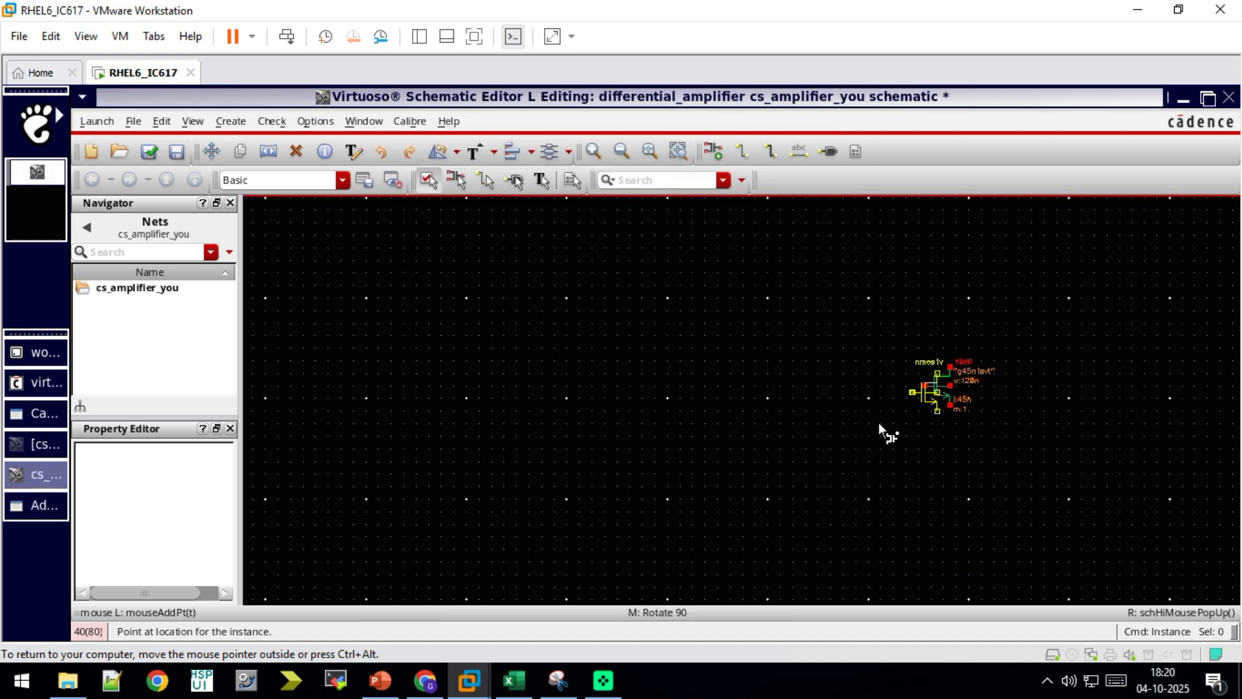
{"action": "left_click_drag", "start_coordinate": [942, 395], "coordinate": [696, 394]}
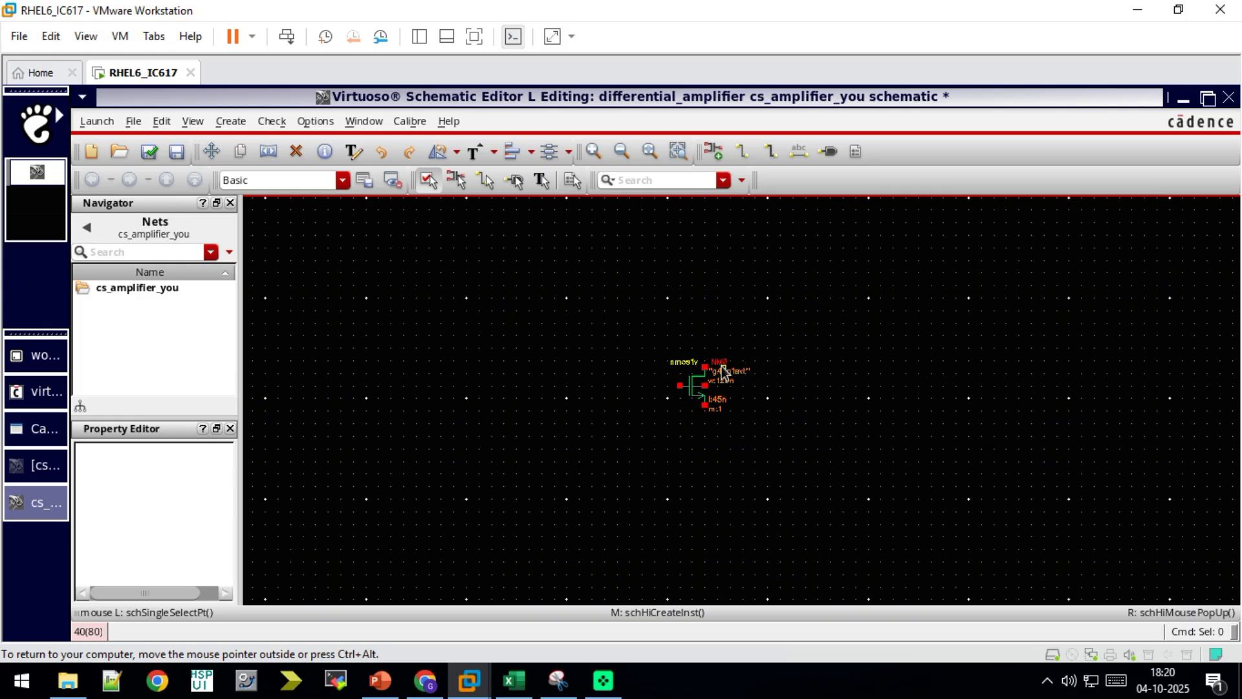
Choose the vdc symbol from the analogLib library as the instance to add.
{"action": "key", "text": "i"}
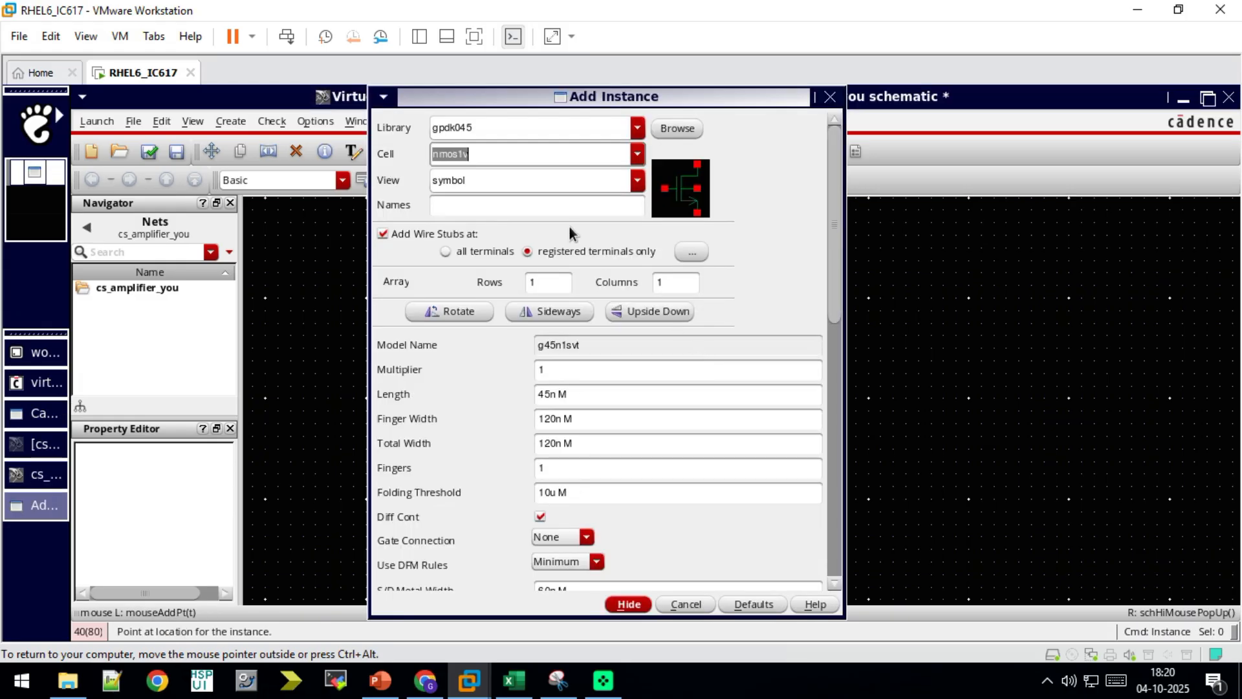
{"action": "left_click", "coordinate": [489, 128]}
{"action": "double_click", "coordinate": [491, 133]}
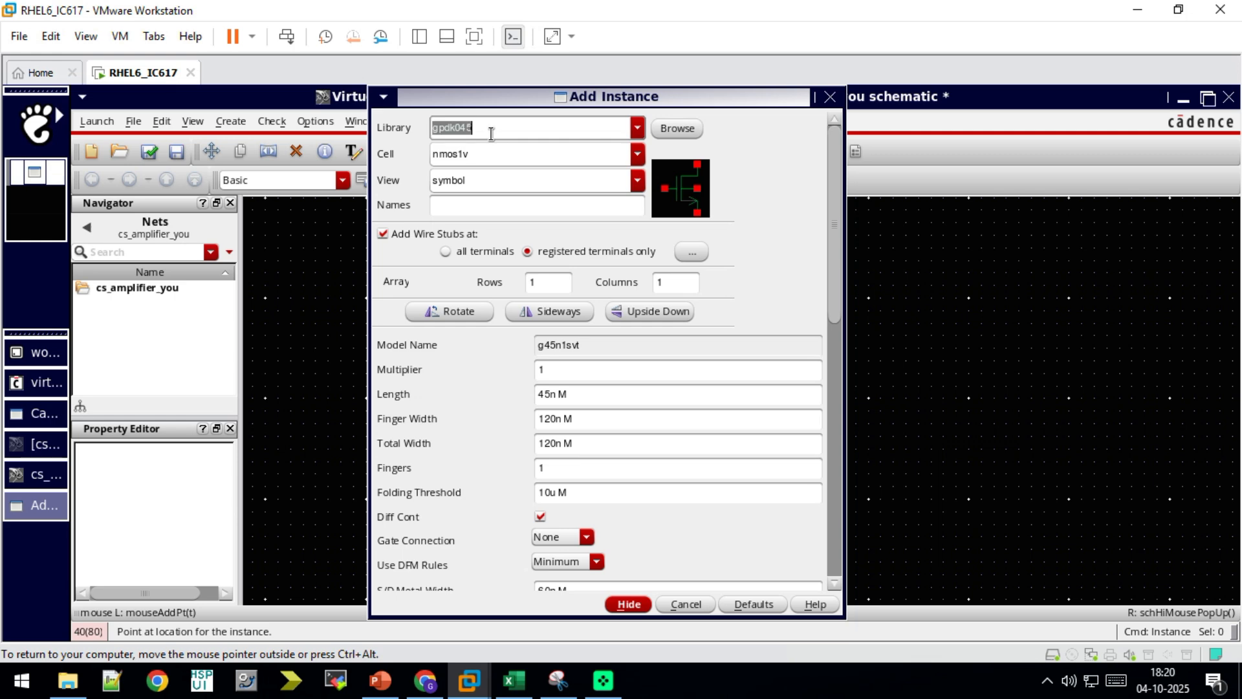
{"action": "type", "text": "v"}
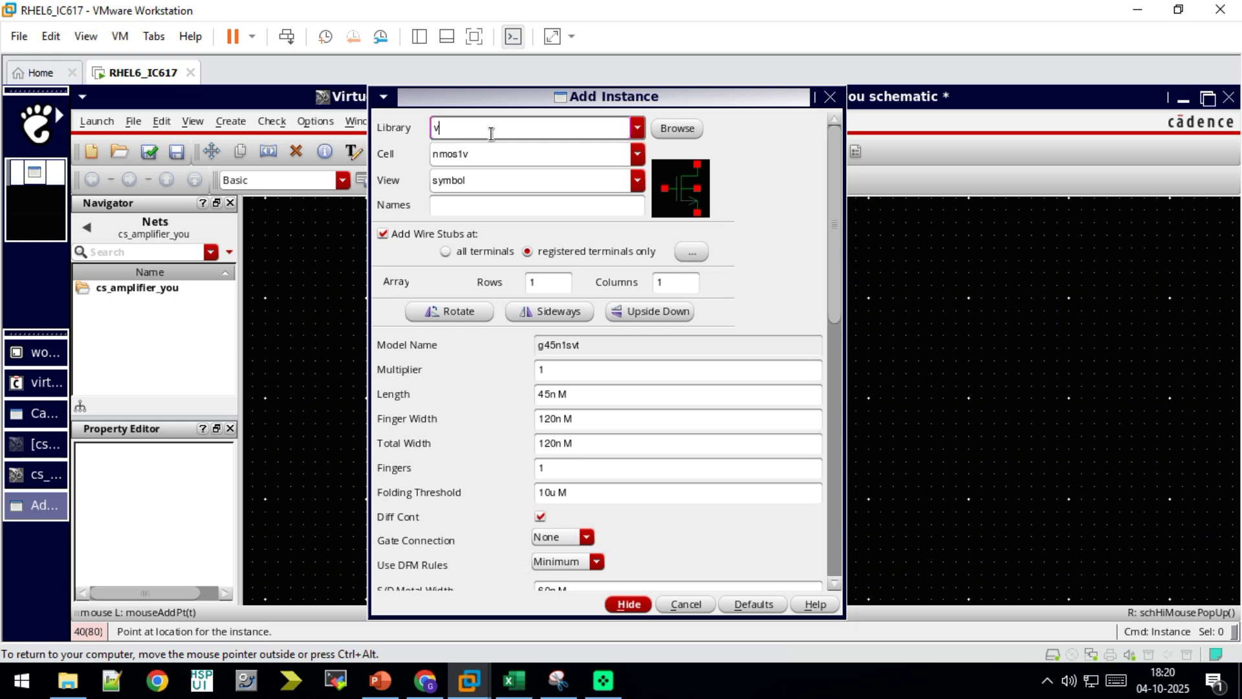
{"action": "key", "text": "BackSpace"}
{"action": "type", "text": "analogLib"}
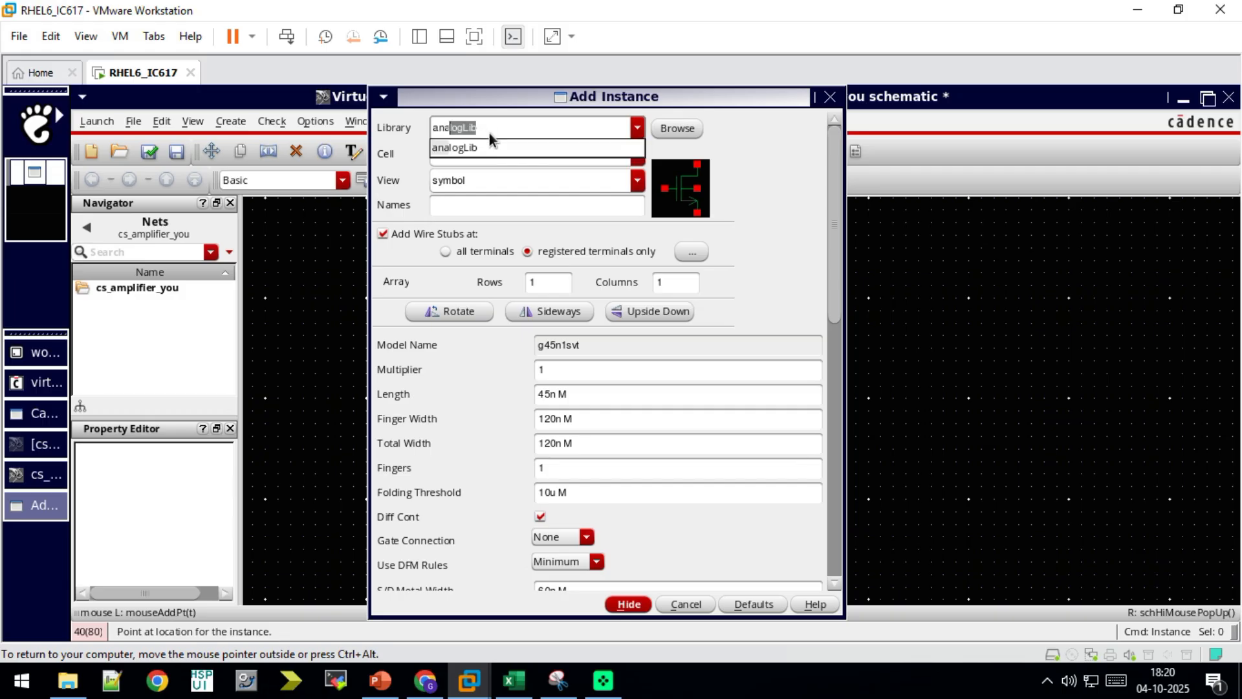
{"action": "left_click", "coordinate": [487, 148]}
{"action": "left_click", "coordinate": [484, 158]}
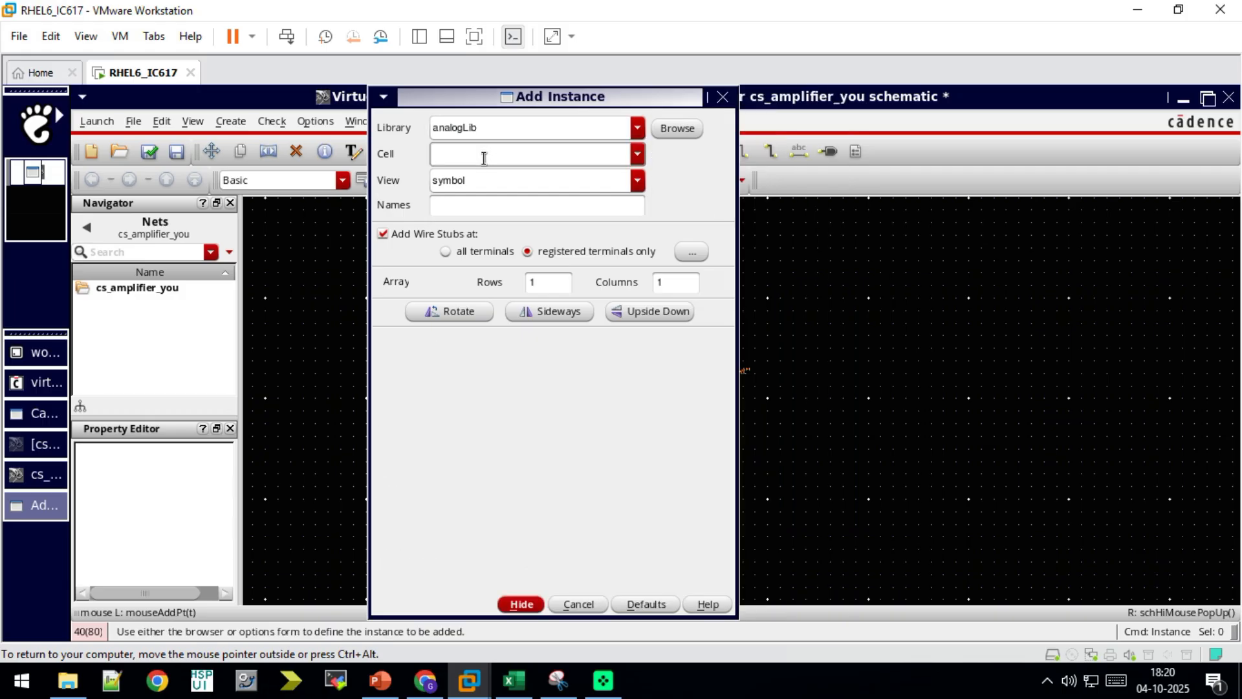
{"action": "type", "text": "vdc"}
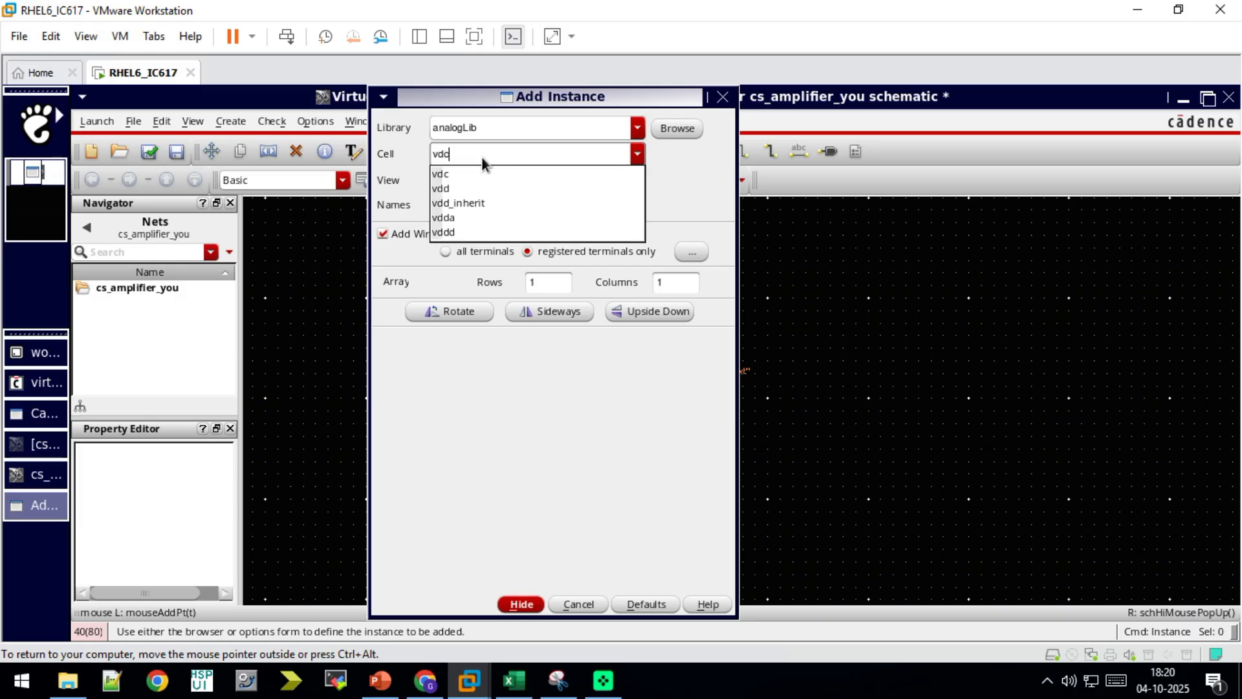
{"action": "left_click", "coordinate": [464, 172]}
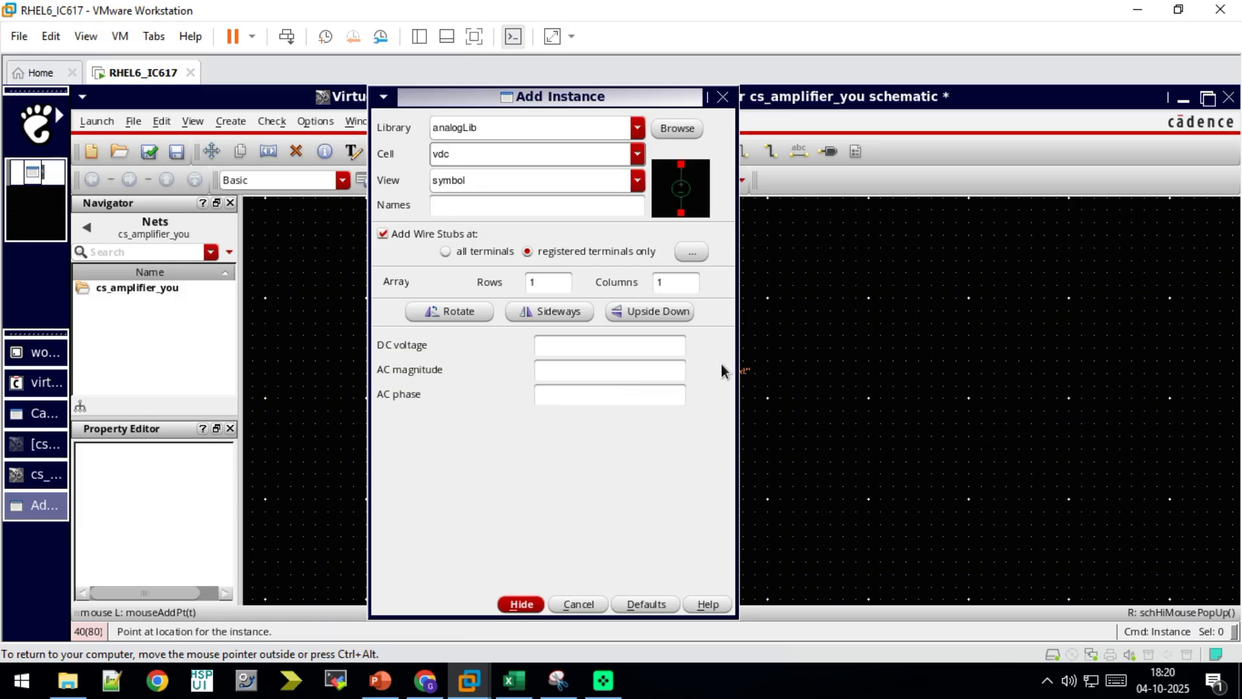
Re-enter vdc as the cell and place the DC voltage source above and to the right of the transistor.
{"action": "left_click", "coordinate": [638, 155]}
{"action": "left_click", "coordinate": [607, 153]}
{"action": "key", "text": "BackSpace"}
{"action": "key", "text": "BackSpace"}
{"action": "type", "text": "s"}
{"action": "key", "text": "BackSpace"}
{"action": "key", "text": "BackSpace"}
{"action": "type", "text": "dc"}
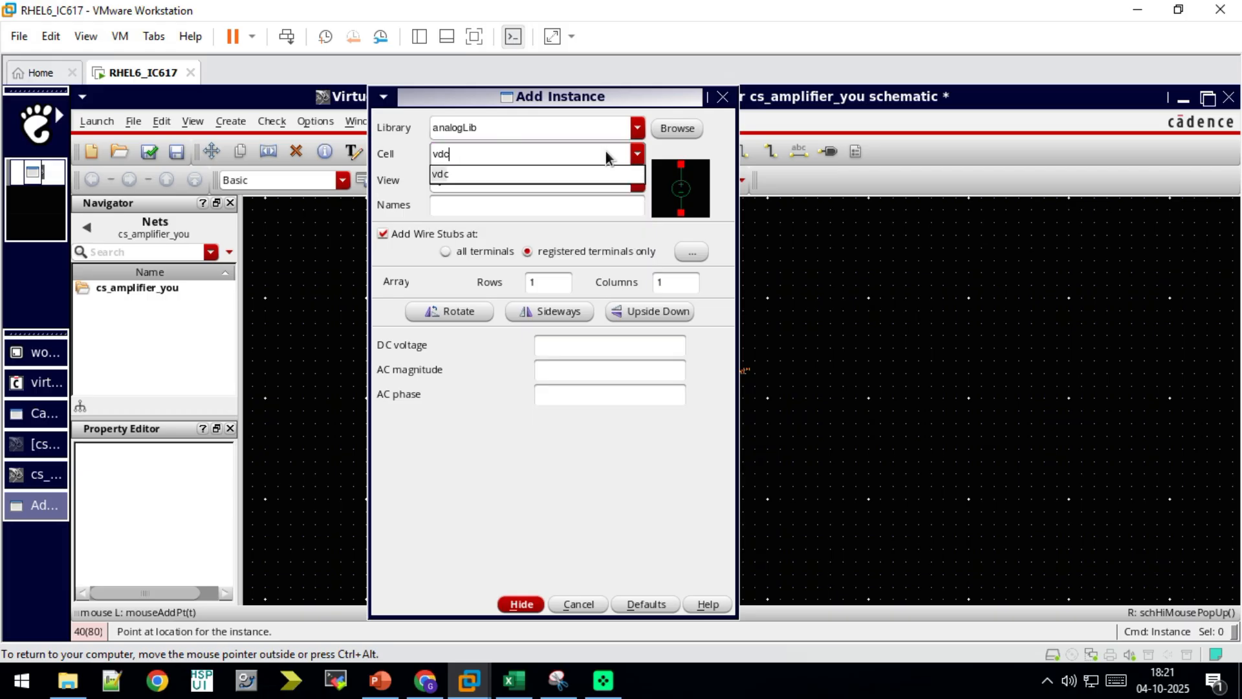
{"action": "left_click", "coordinate": [558, 175]}
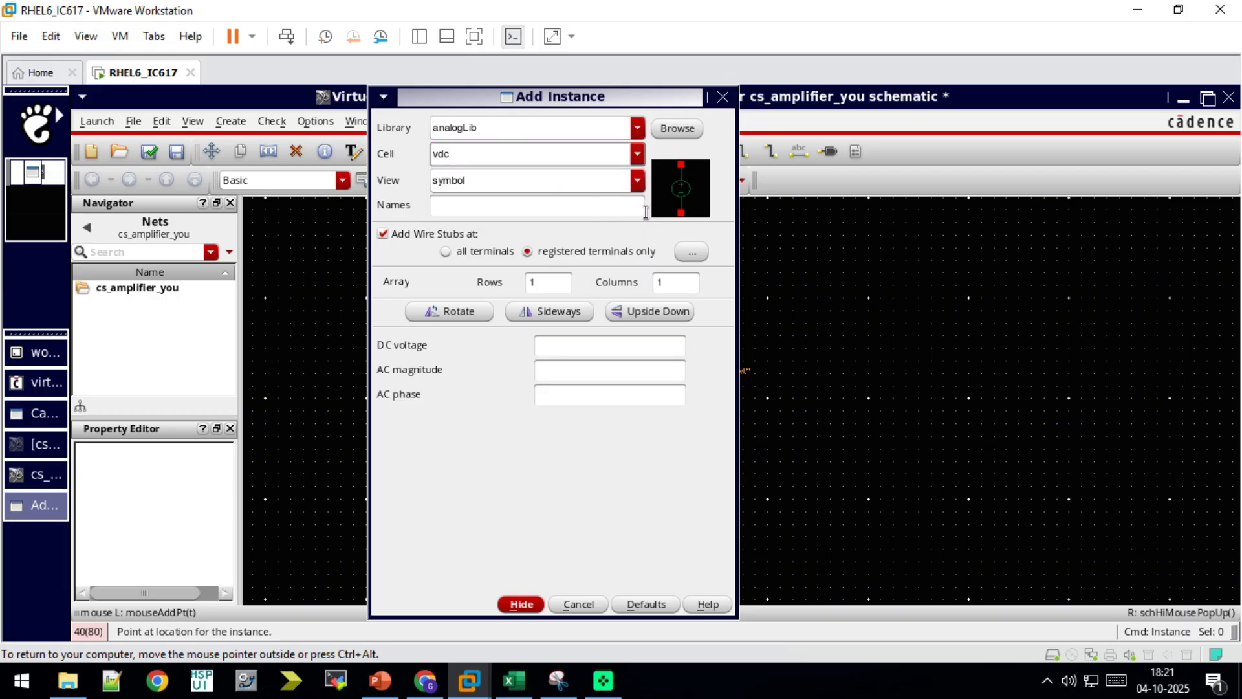
{"action": "left_click", "coordinate": [881, 298]}
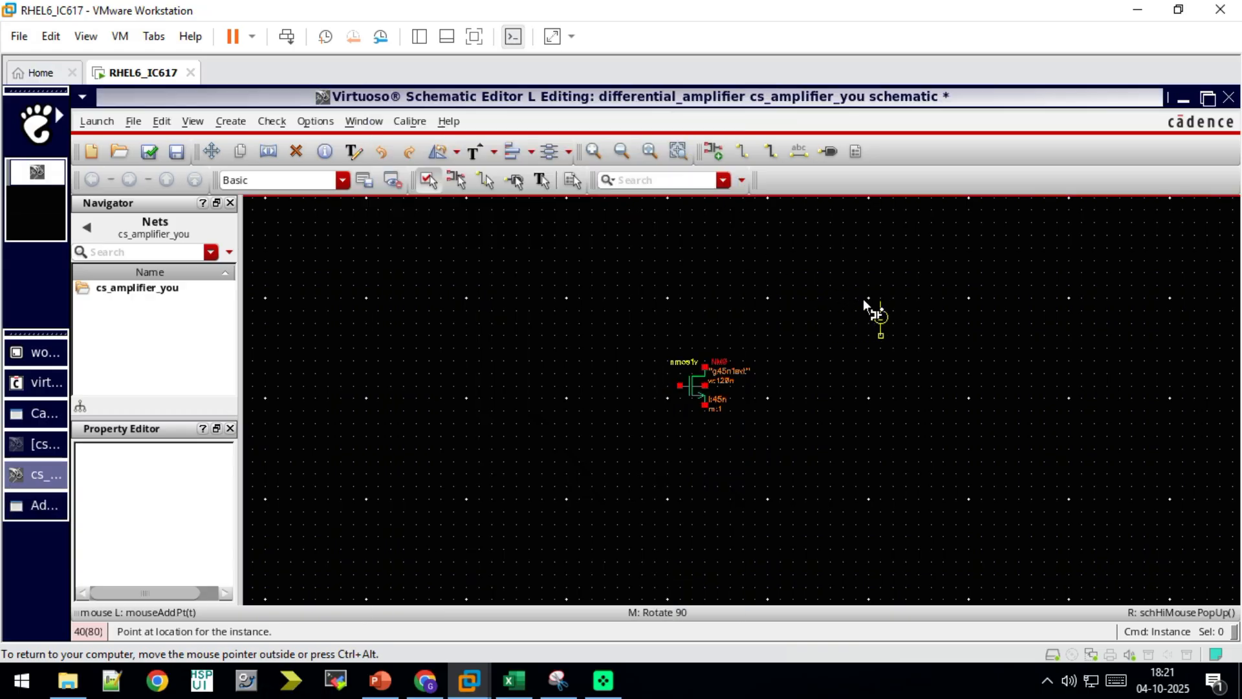
Add a vsin sinusoidal source from analogLib below the DC voltage source, to the right of the transistor.
{"action": "key", "text": "i"}
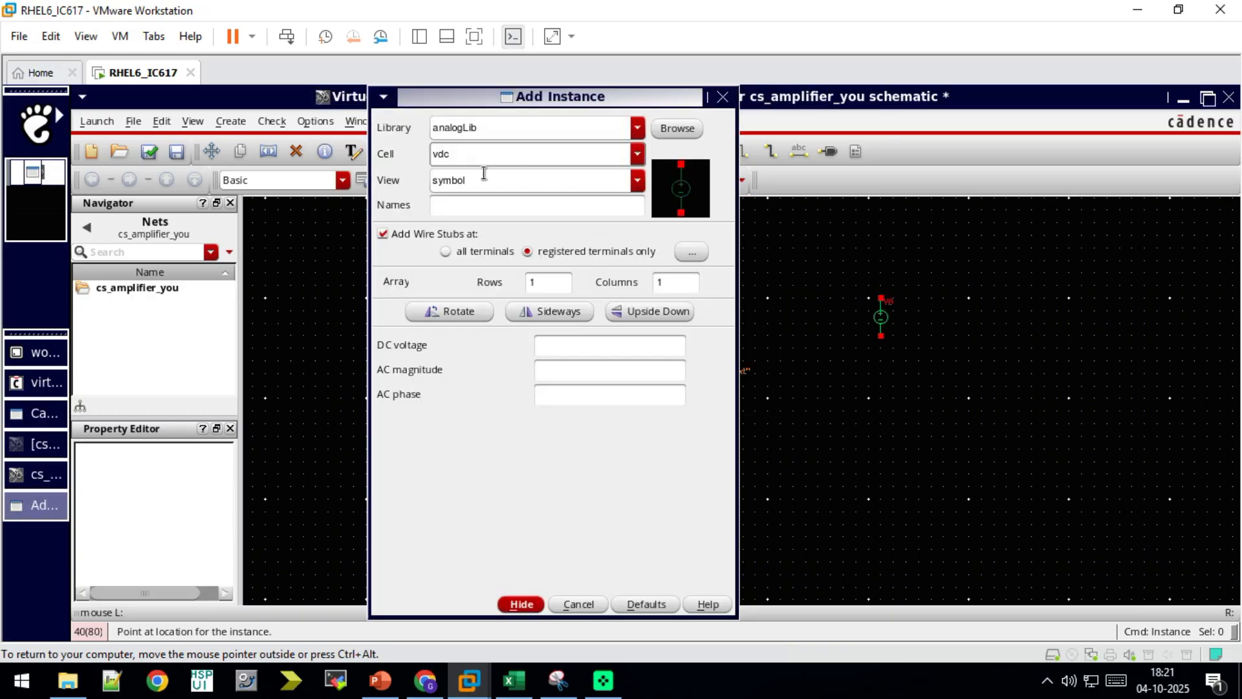
{"action": "double_click", "coordinate": [476, 154]}
{"action": "type", "text": "vsin"}
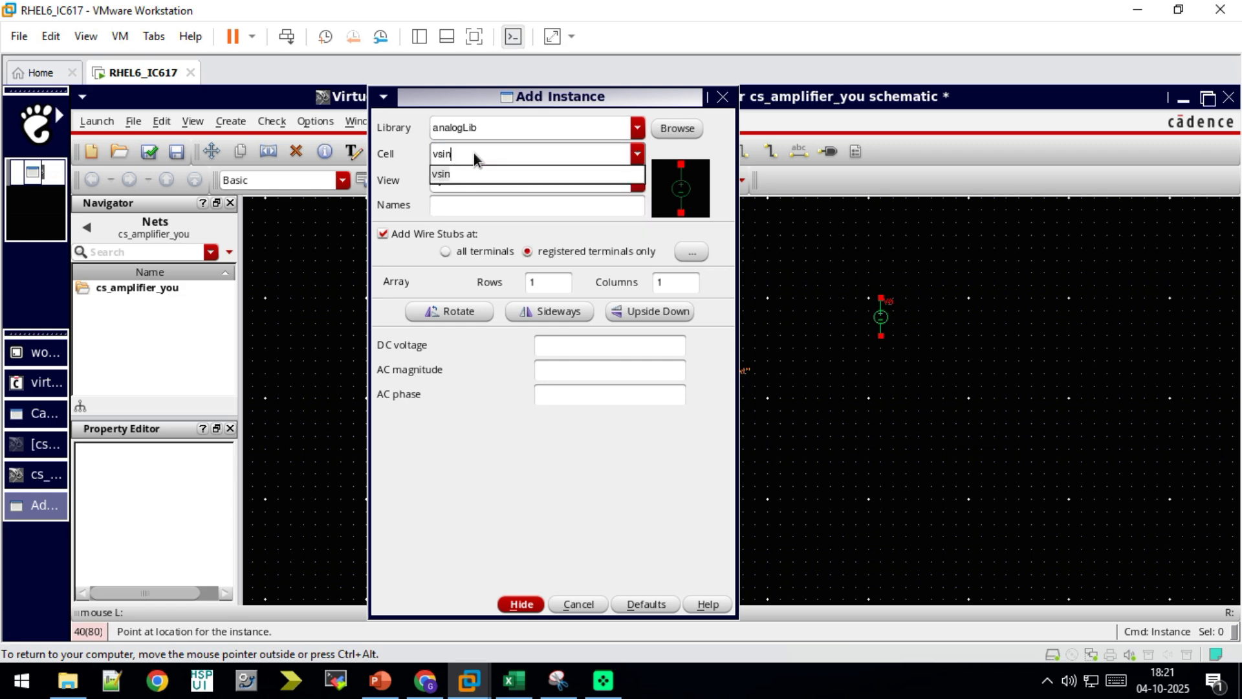
{"action": "left_click", "coordinate": [441, 173]}
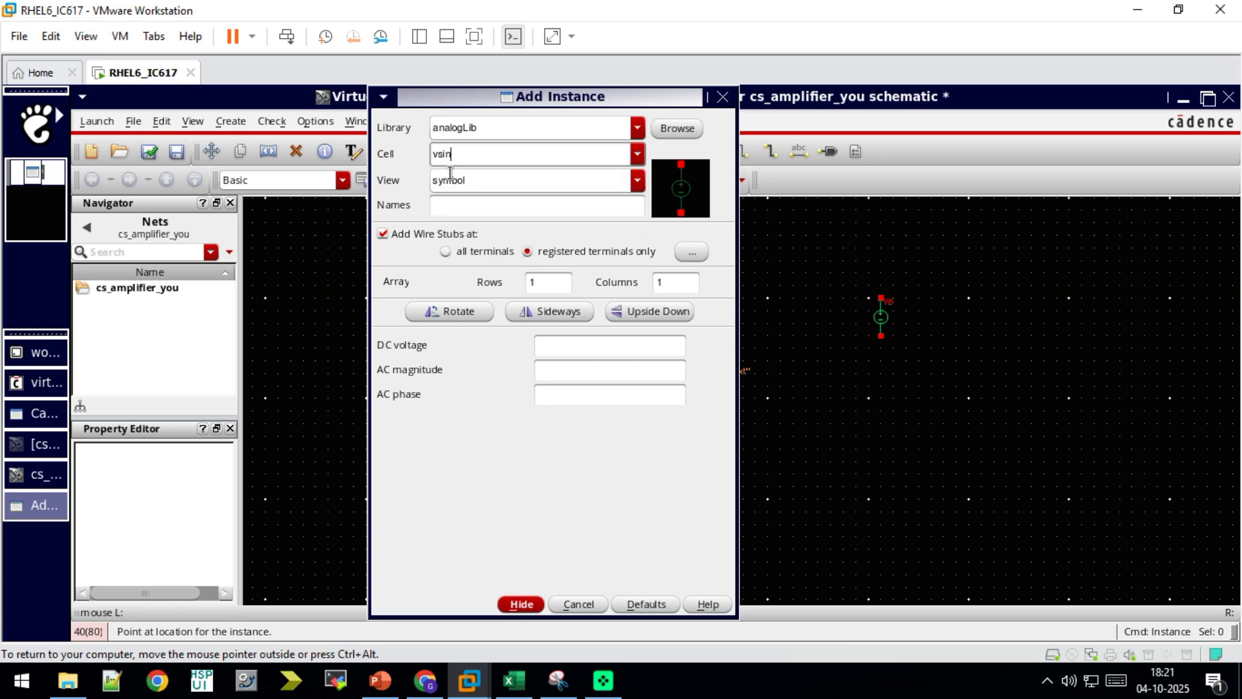
{"action": "left_click", "coordinate": [843, 398]}
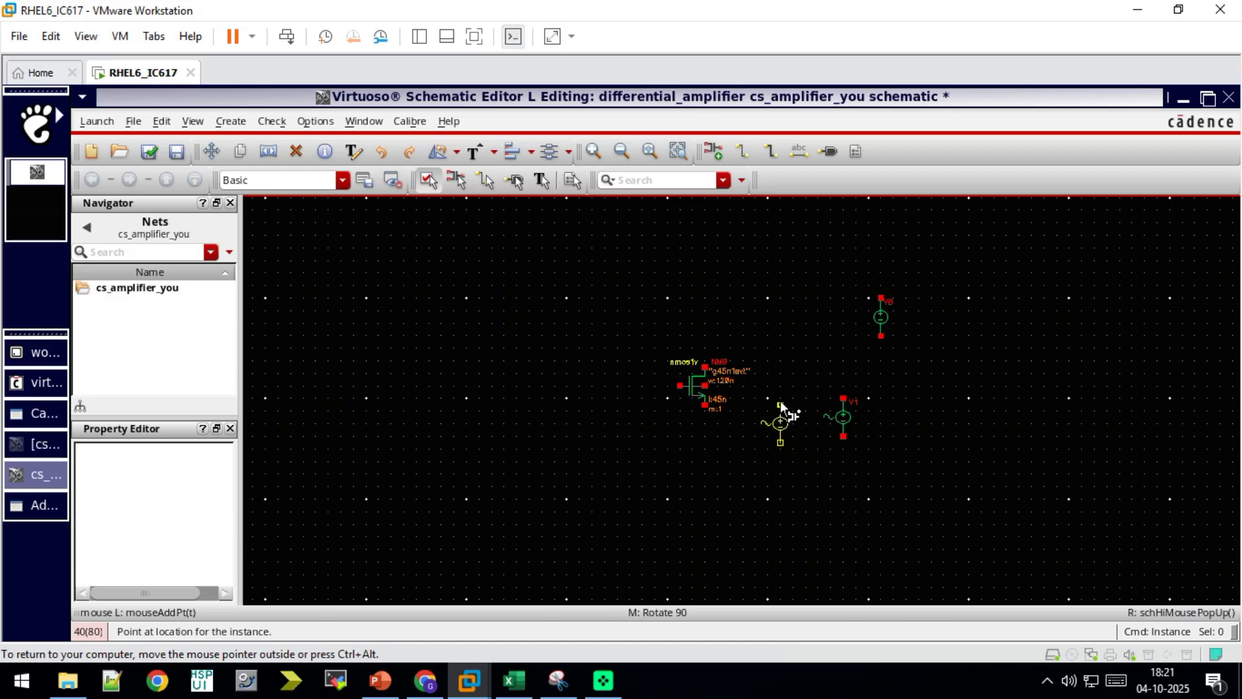
{"action": "key", "text": "Escape"}
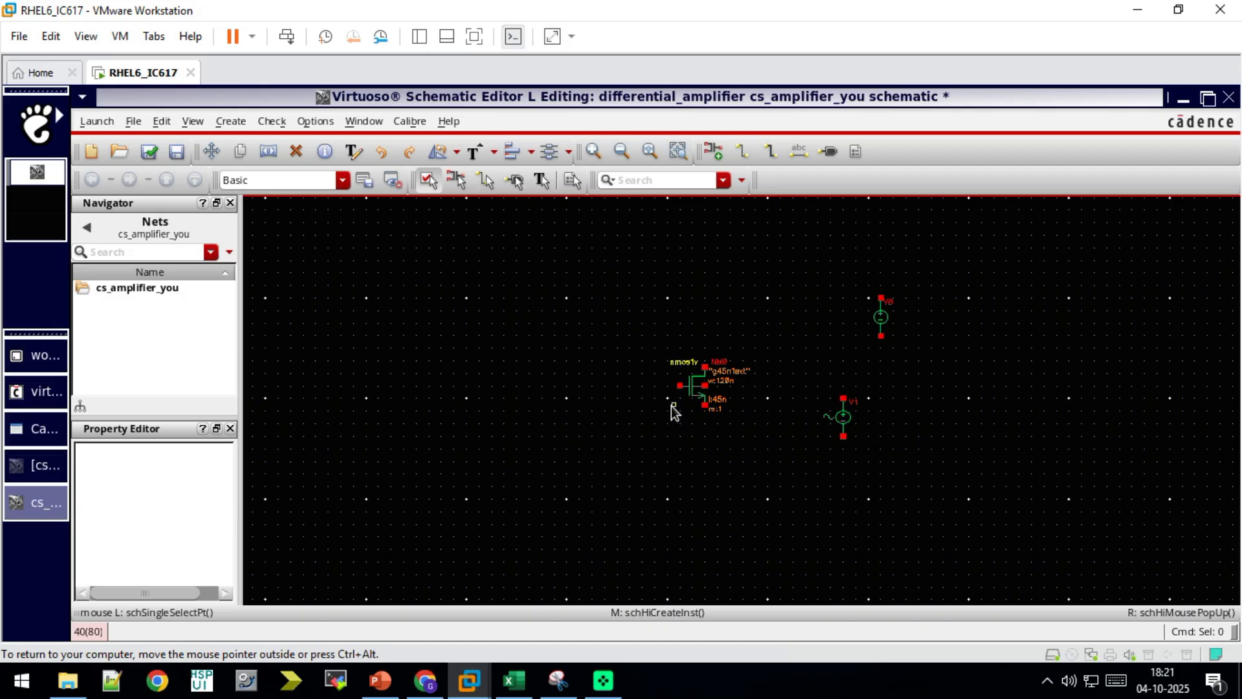
Add a gnd symbol from analogLib directly below the sinusoidal source.
{"action": "key", "text": "i"}
{"action": "double_click", "coordinate": [475, 153]}
{"action": "key", "text": "BackSpace"}
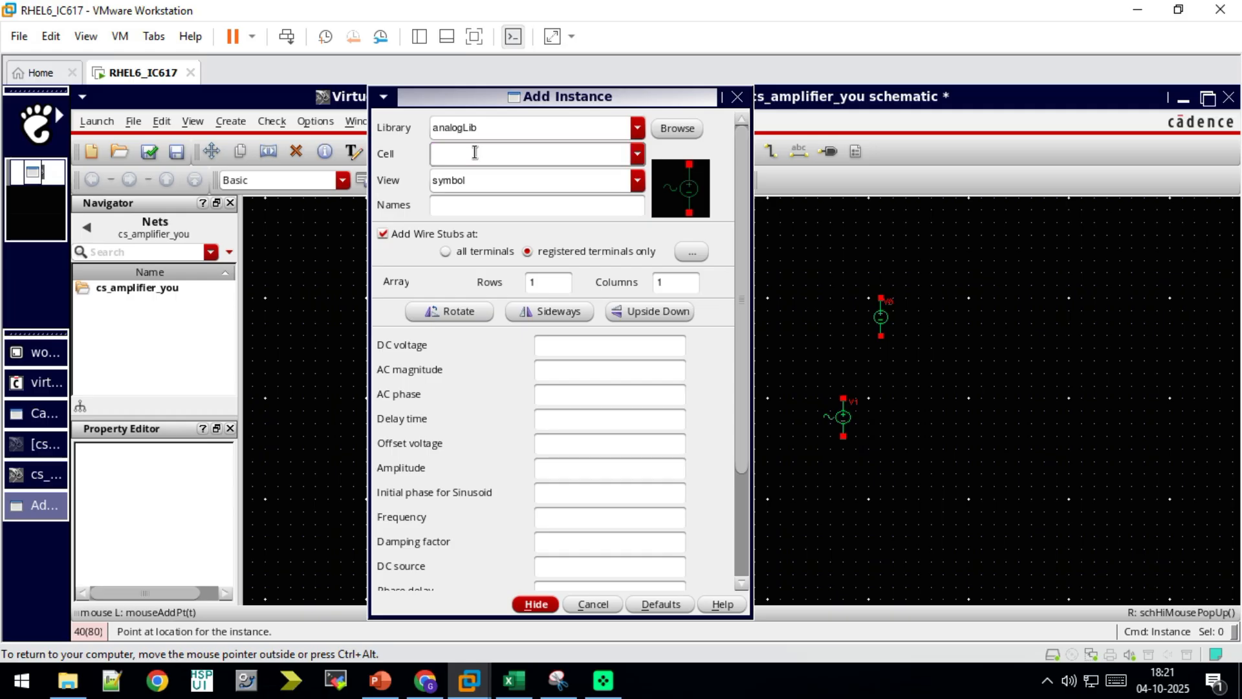
{"action": "type", "text": "gn"}
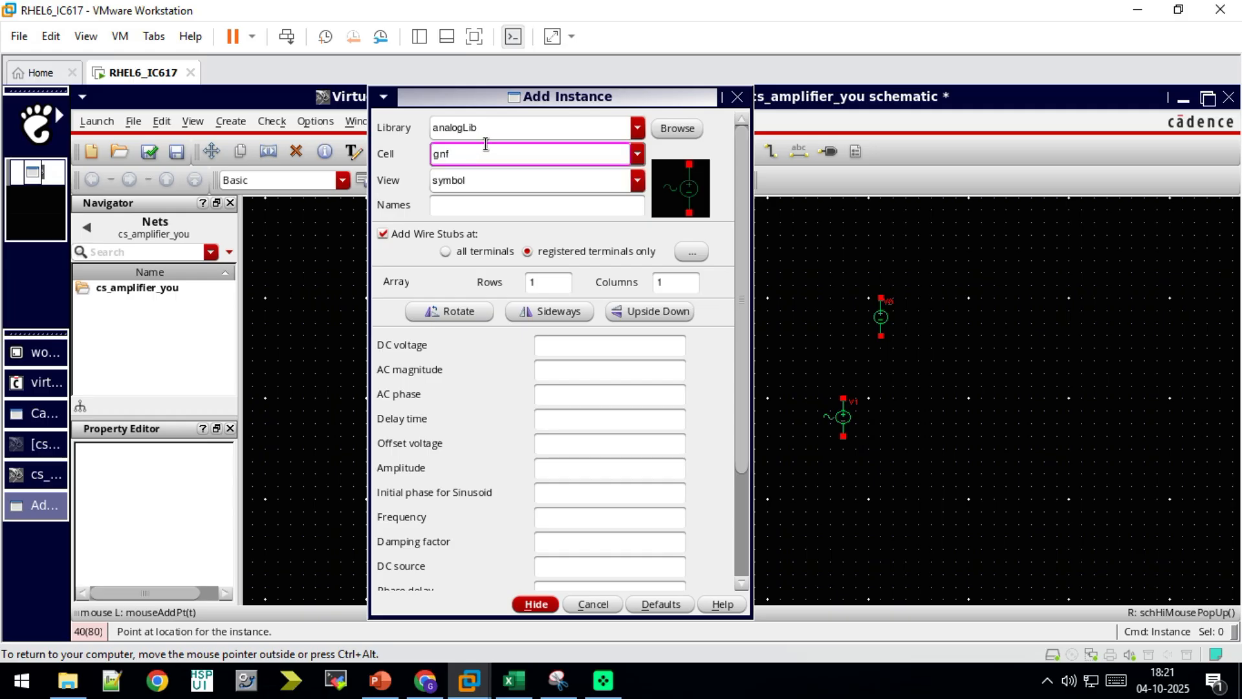
{"action": "type", "text": "d"}
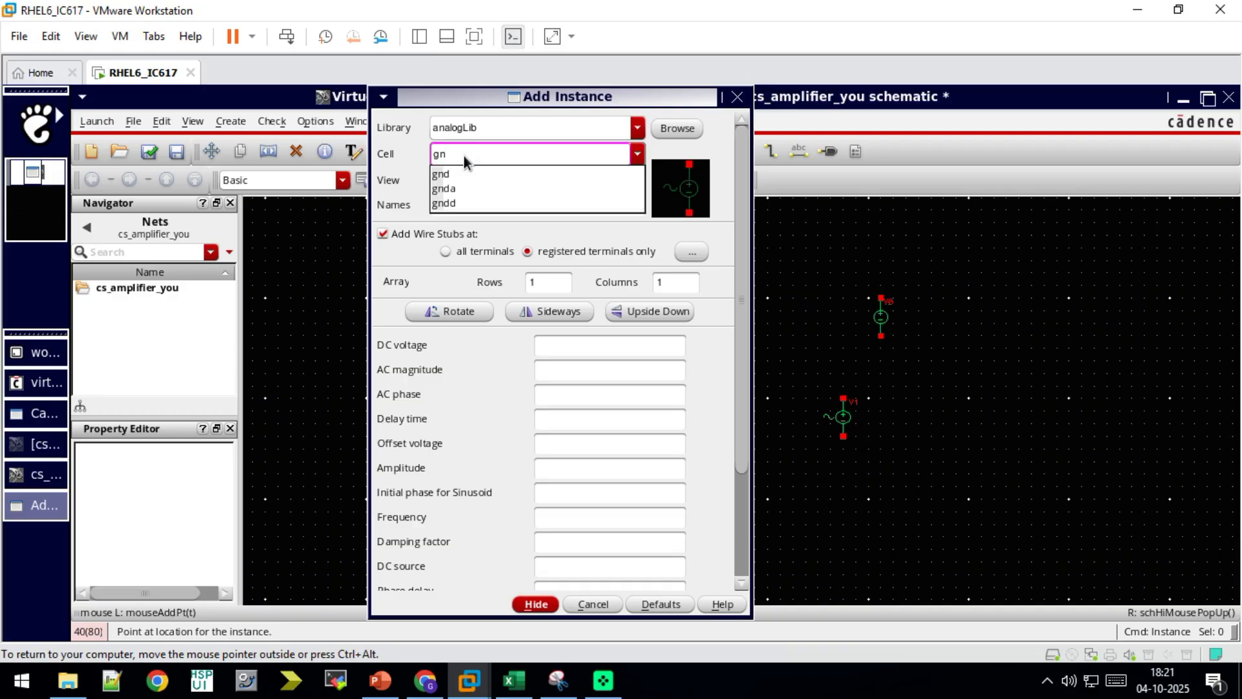
{"action": "left_click", "coordinate": [464, 156]}
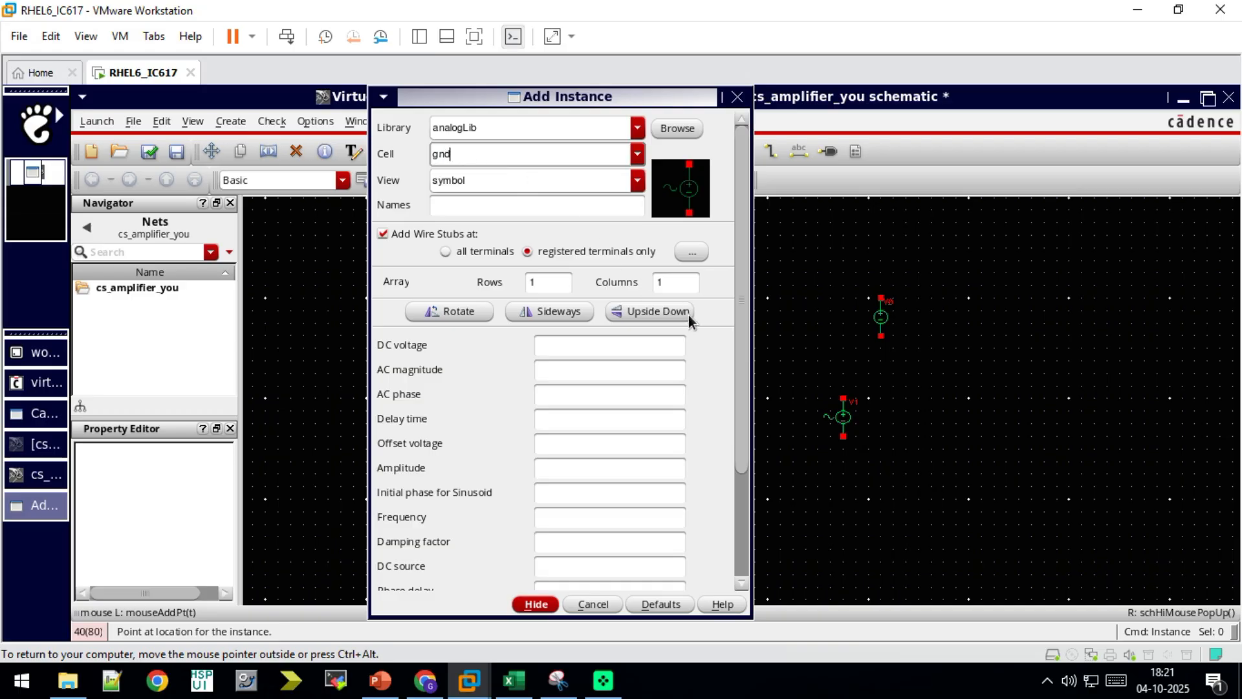
{"action": "left_click", "coordinate": [843, 461]}
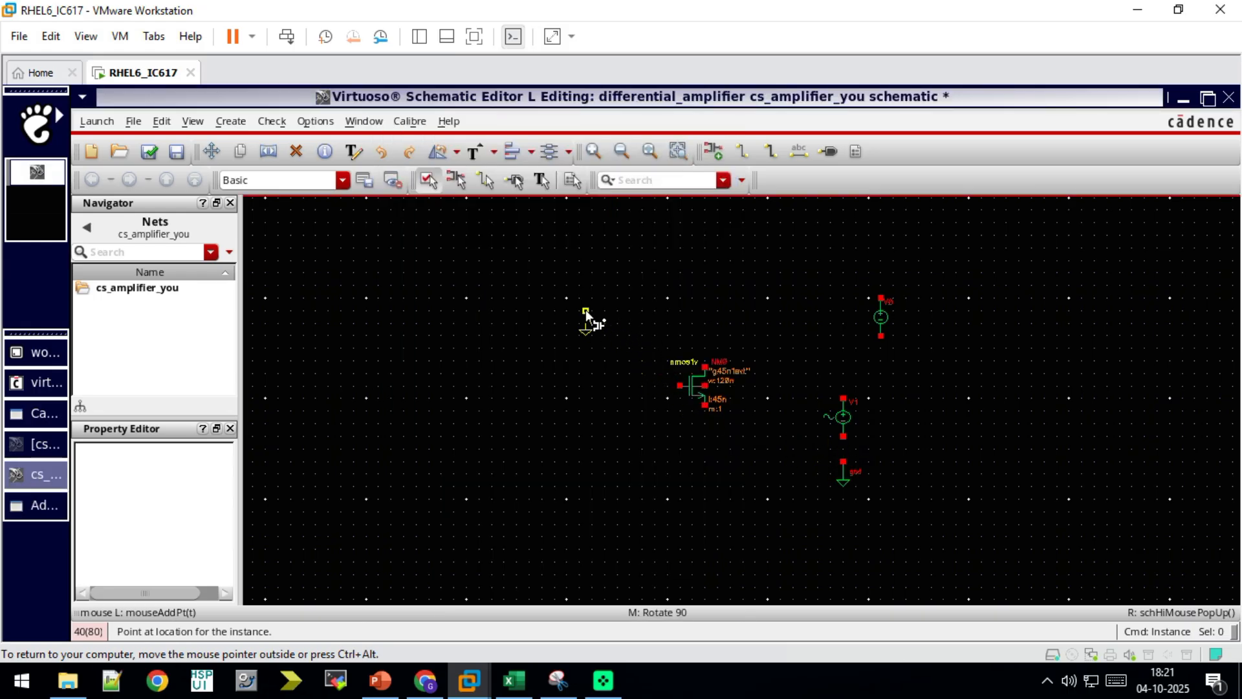
{"action": "key", "text": "Escape"}
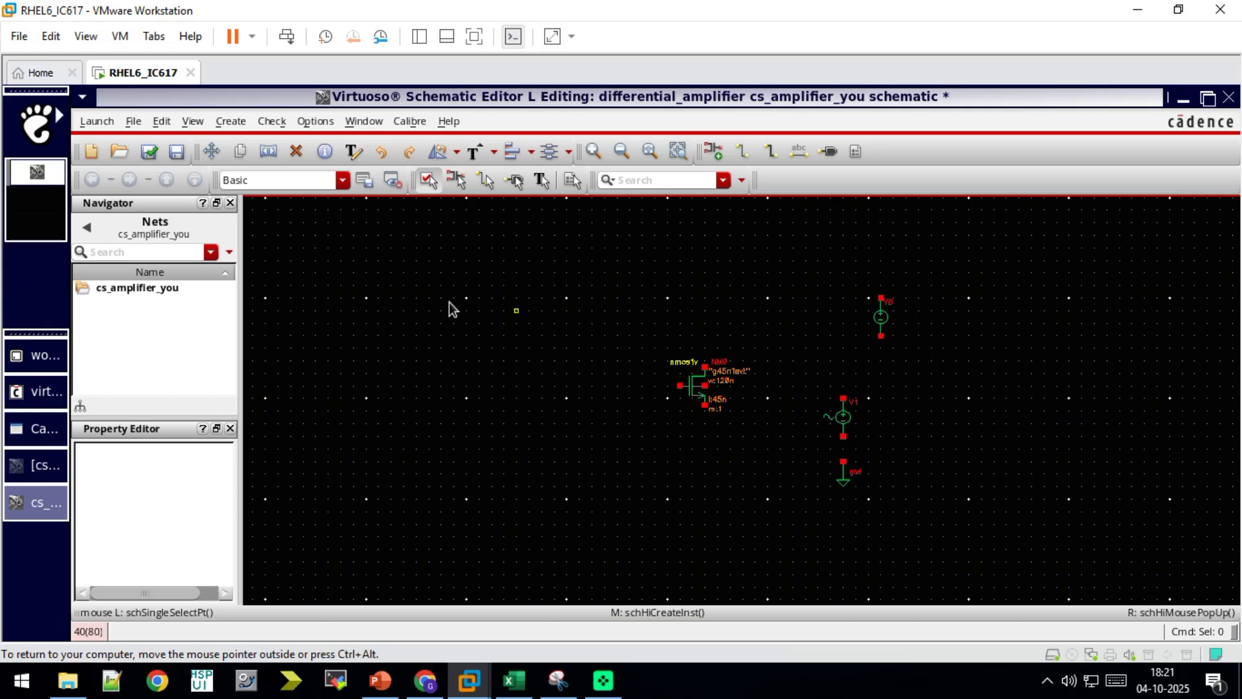
Add a 1K Ohms res resistor from analogLib between the transistor and the DC voltage source.
{"action": "key", "text": "i"}
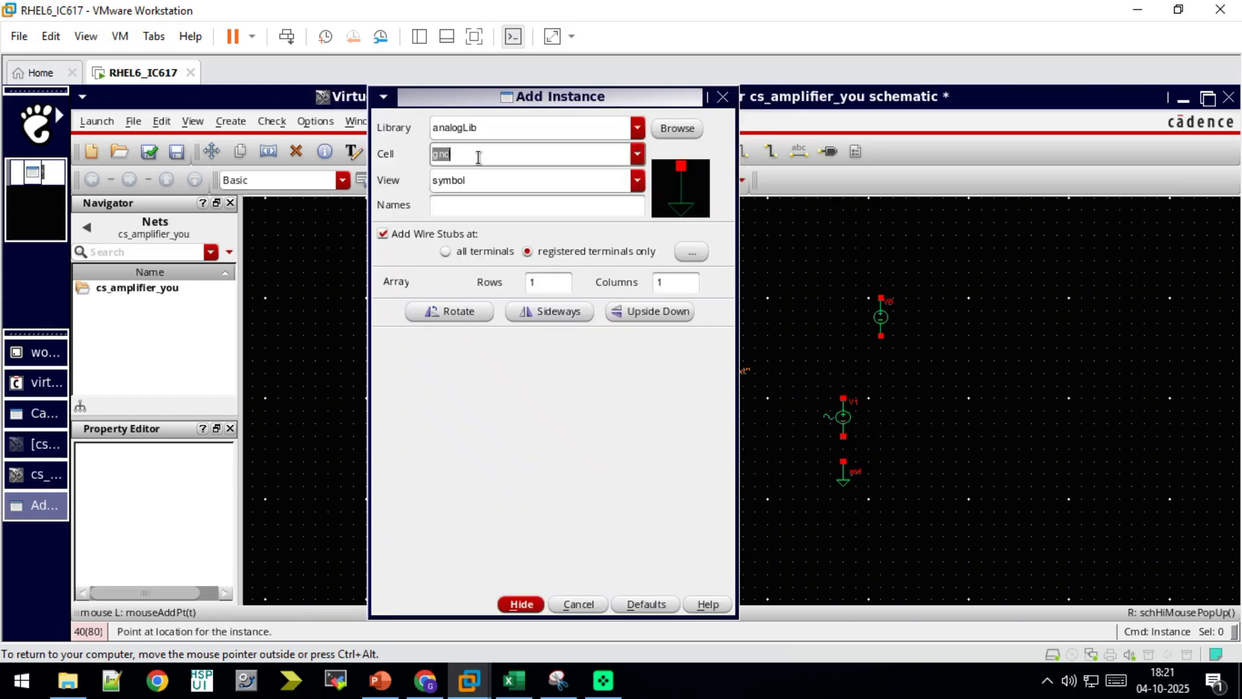
{"action": "key", "text": "BackSpace"}
{"action": "type", "text": "res"}
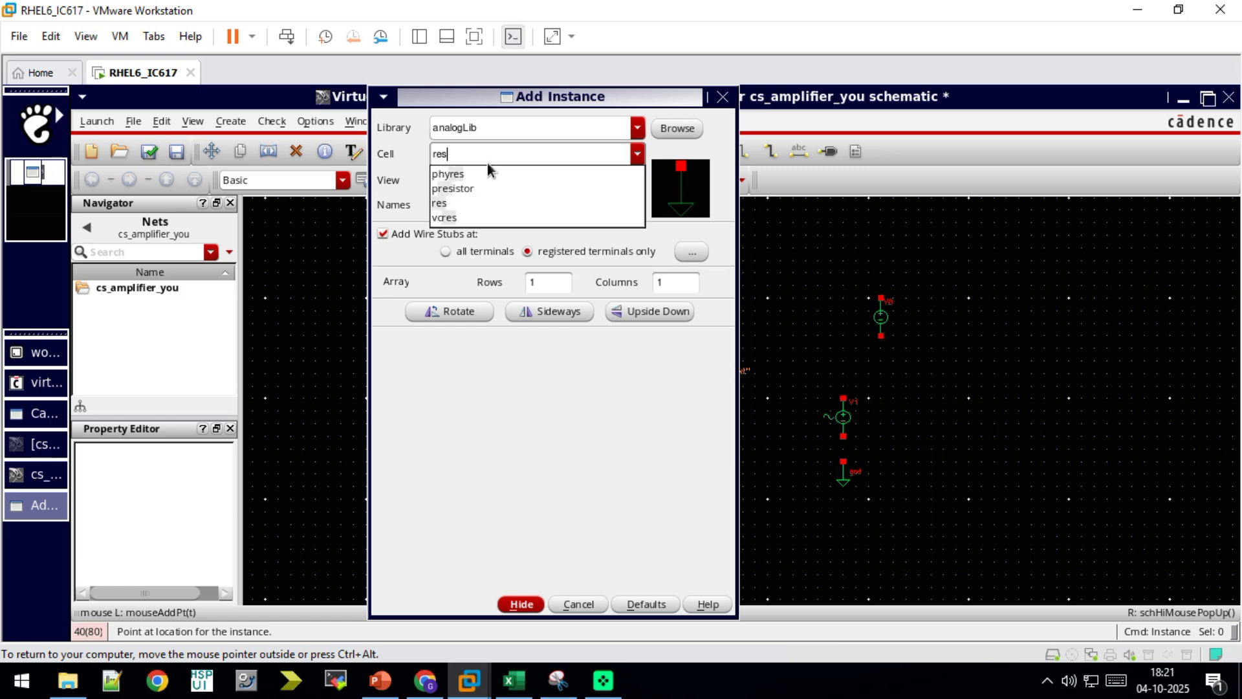
{"action": "left_click", "coordinate": [455, 204]}
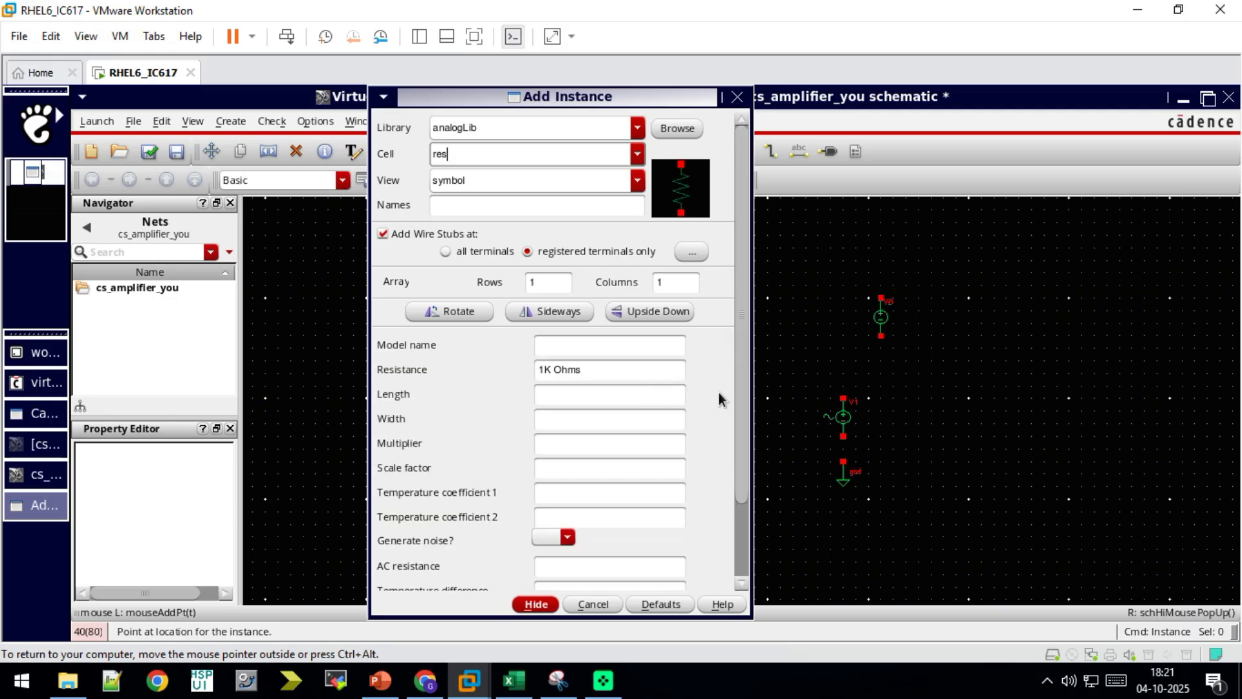
{"action": "left_click", "coordinate": [805, 323]}
{"action": "key", "text": "Escape"}
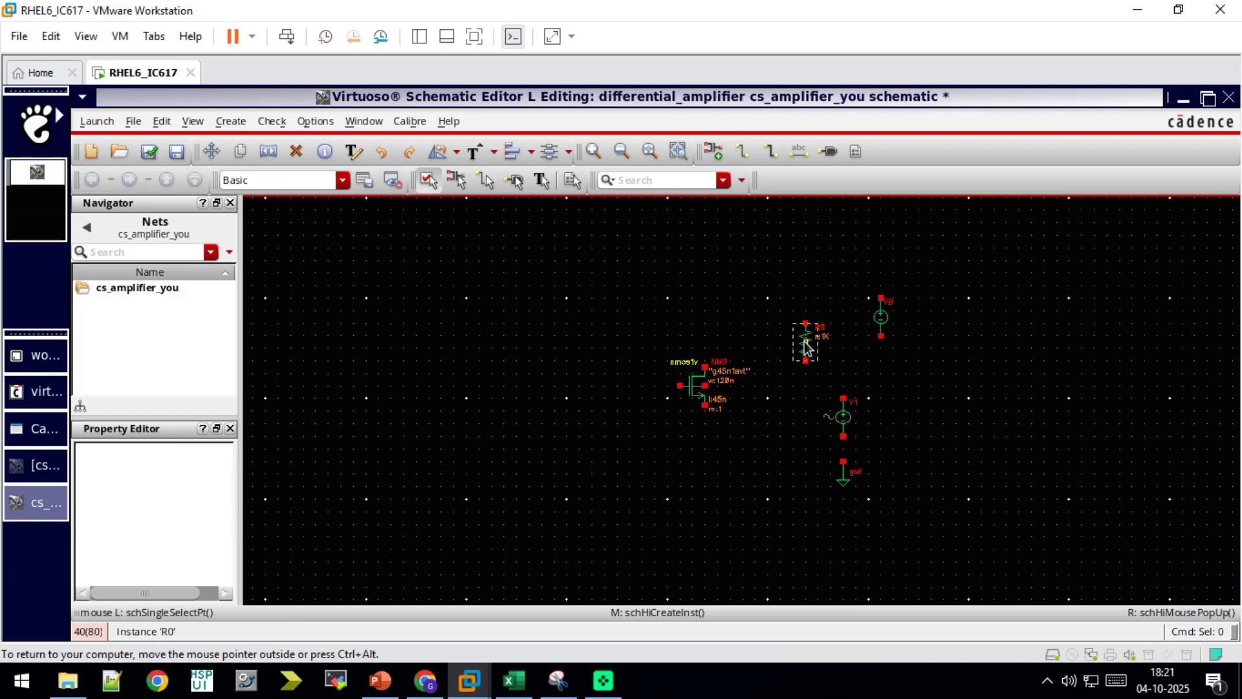
Move the resistor directly above the transistor and wire its lower terminal to the transistor's drain.
{"action": "left_click_drag", "start_coordinate": [806, 347], "coordinate": [704, 306]}
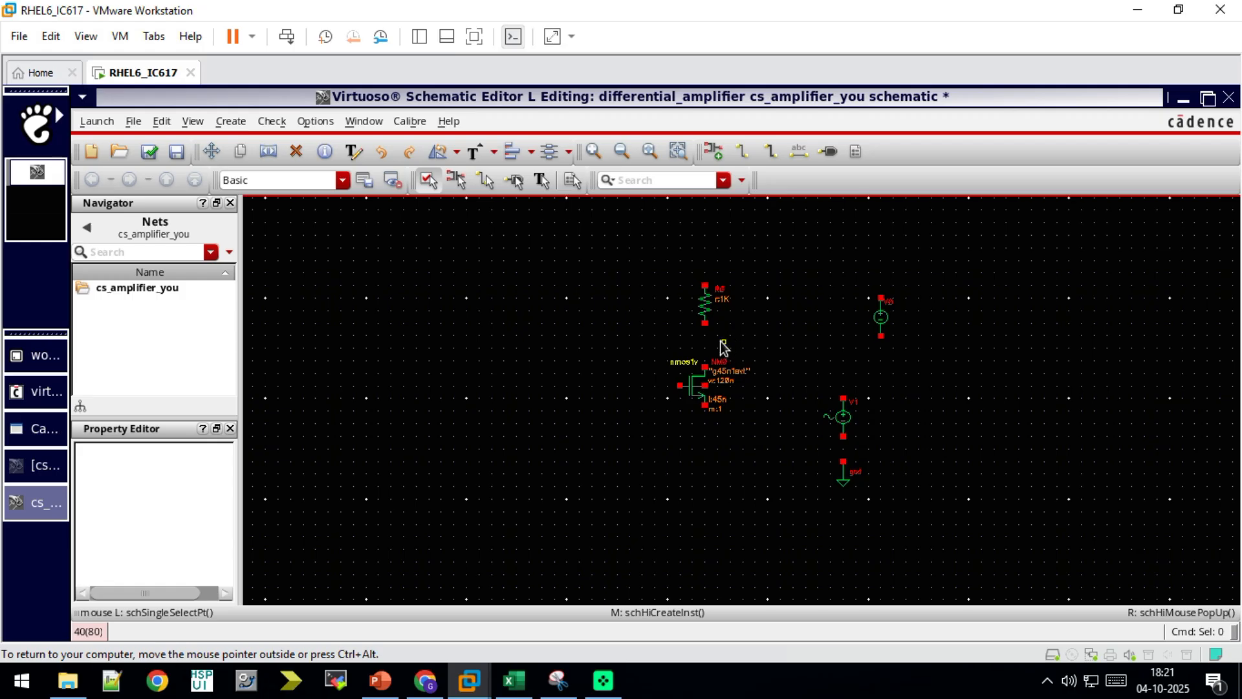
{"action": "key", "text": "w"}
{"action": "left_click", "coordinate": [704, 324]}
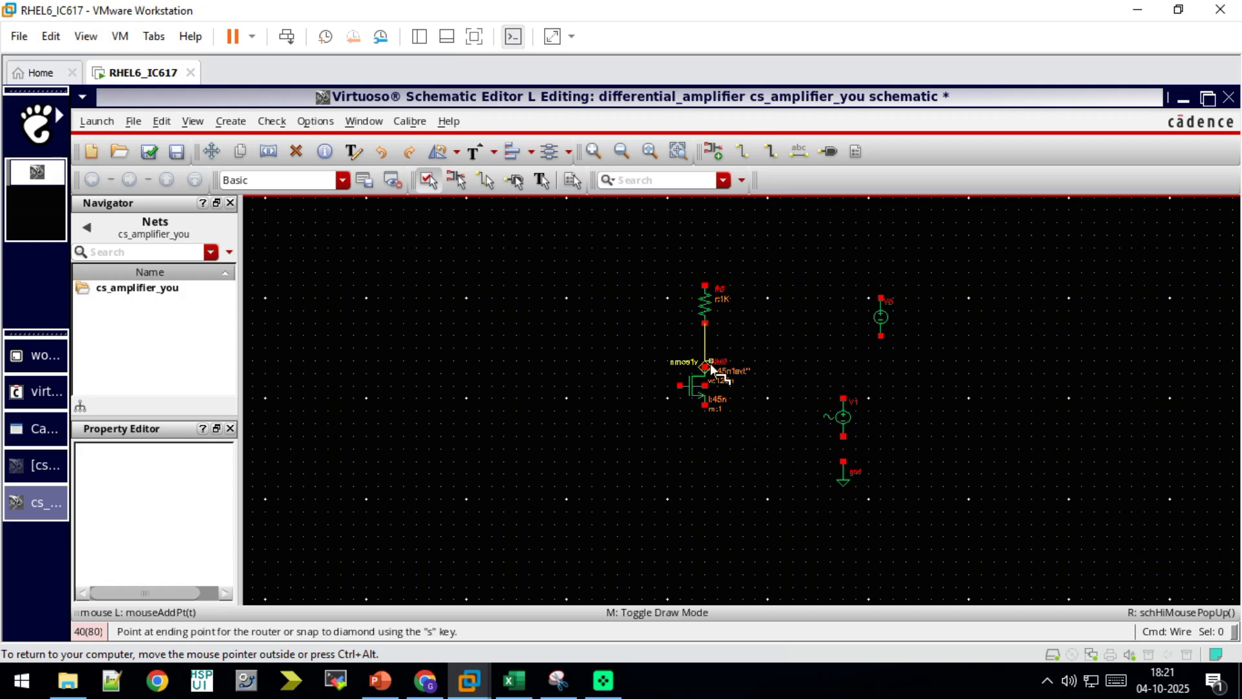
{"action": "left_click", "coordinate": [705, 367]}
{"action": "key", "text": "Escape"}
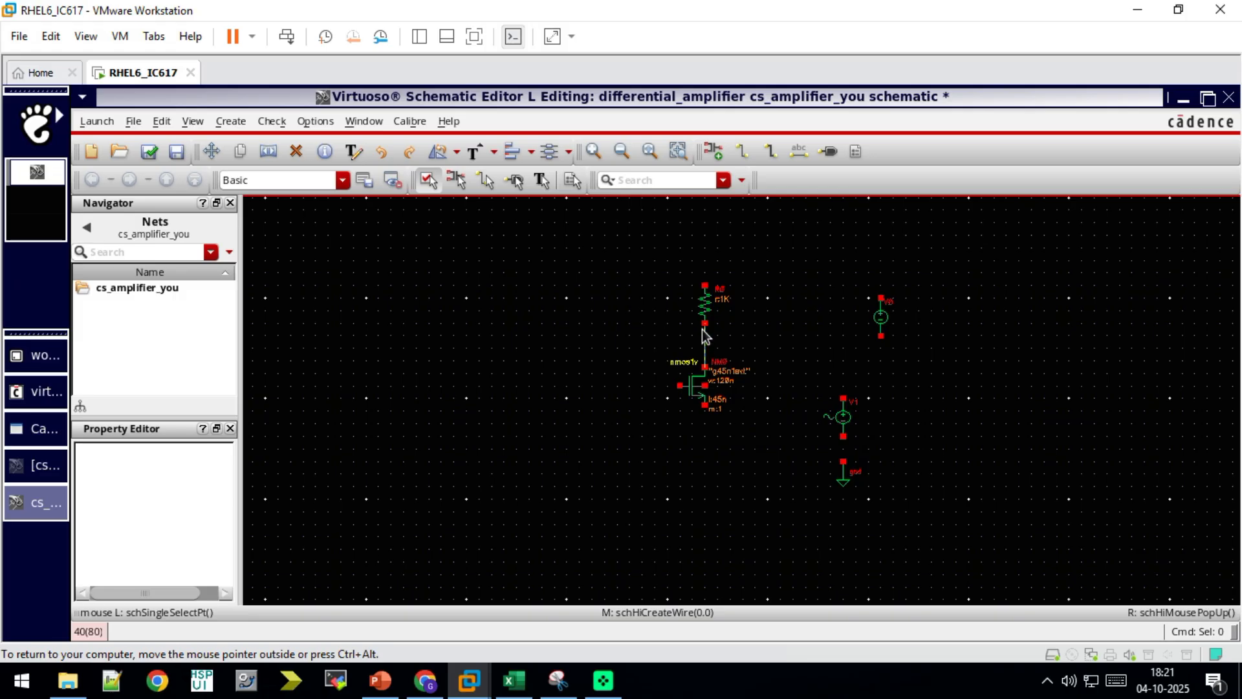
Move the resistor slightly closer to the transistor and draw a short output wire rightward from the drain node.
{"action": "left_click_drag", "start_coordinate": [702, 307], "coordinate": [704, 329]}
{"action": "key", "text": "w"}
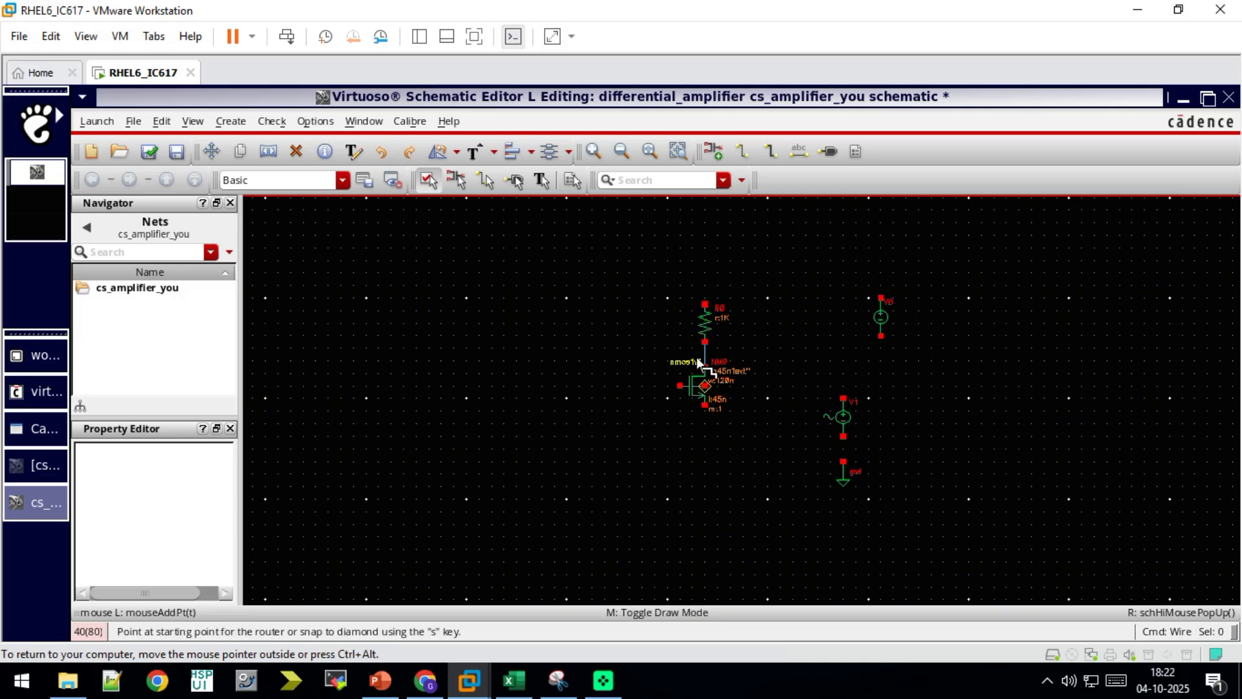
{"action": "left_click", "coordinate": [705, 354]}
{"action": "double_click", "coordinate": [755, 354]}
{"action": "key", "text": "Escape"}
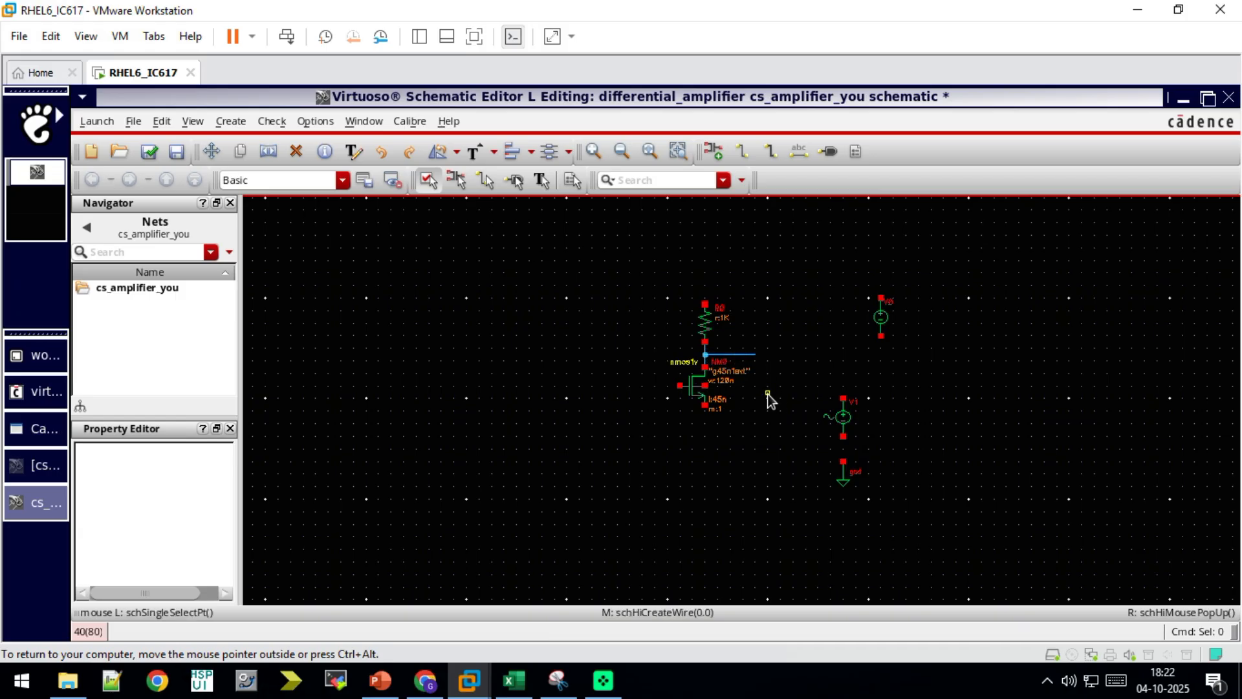
Move the sinusoidal source to the left of the transistor and the ground symbol directly below the transistor.
{"action": "left_click", "coordinate": [841, 413]}
{"action": "left_click_drag", "start_coordinate": [842, 412], "coordinate": [616, 417]}
{"action": "left_click_drag", "start_coordinate": [840, 472], "coordinate": [704, 461]}
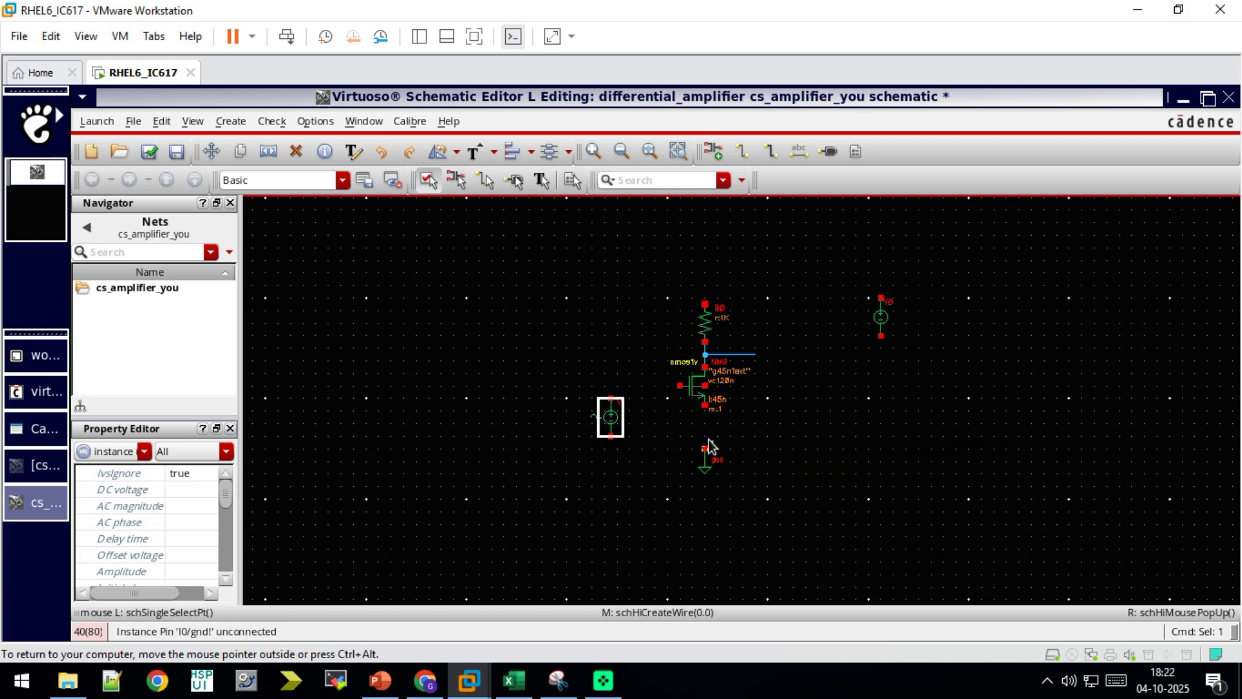
Wire the transistor's source terminal to the ground symbol below it.
{"action": "key", "text": "w"}
{"action": "left_click", "coordinate": [704, 404]}
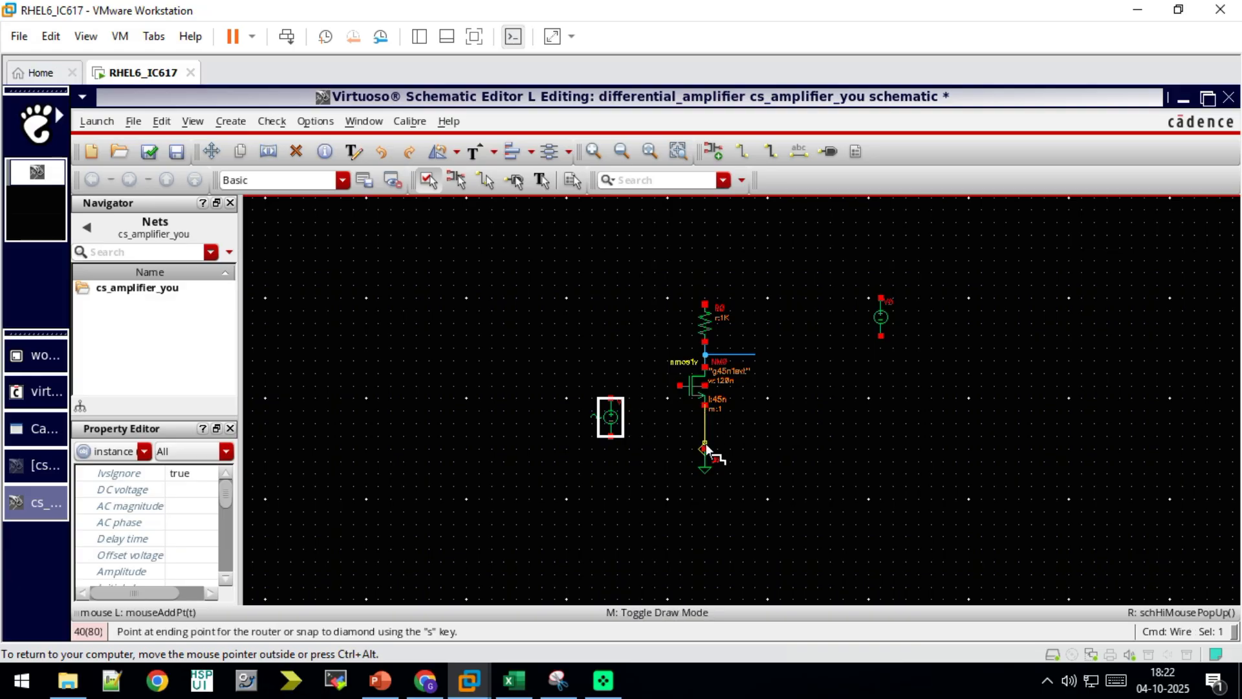
{"action": "left_click", "coordinate": [705, 448]}
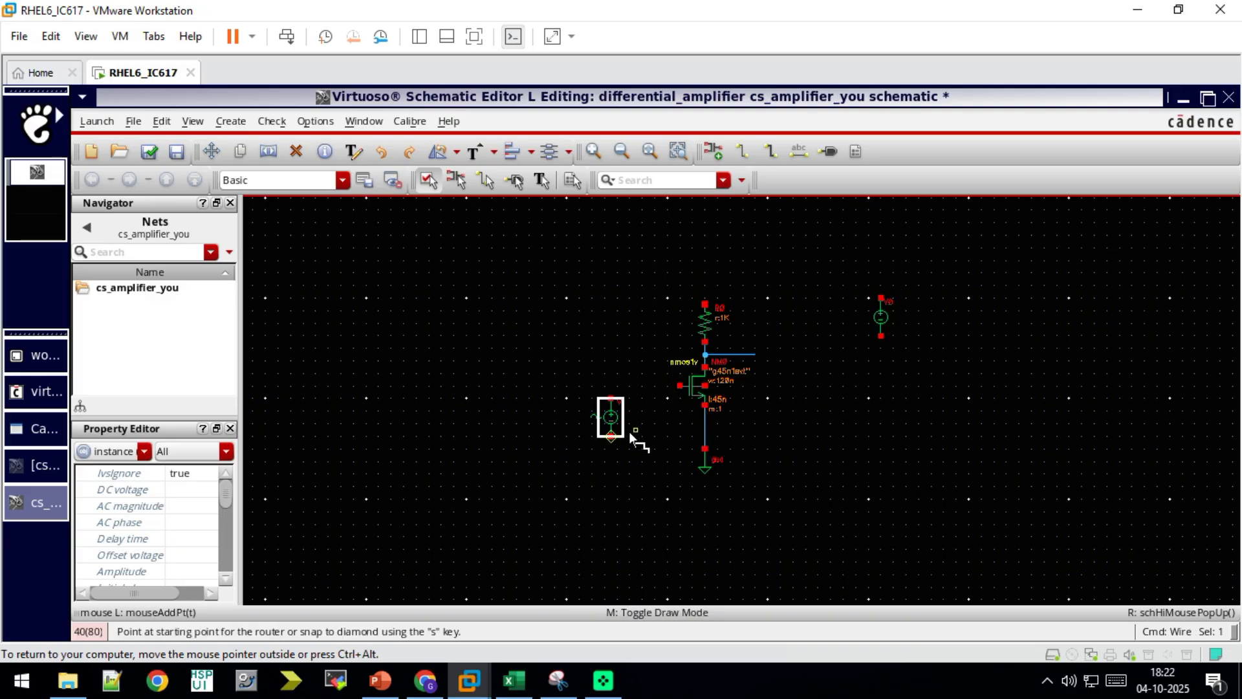
{"action": "key", "text": "Escape"}
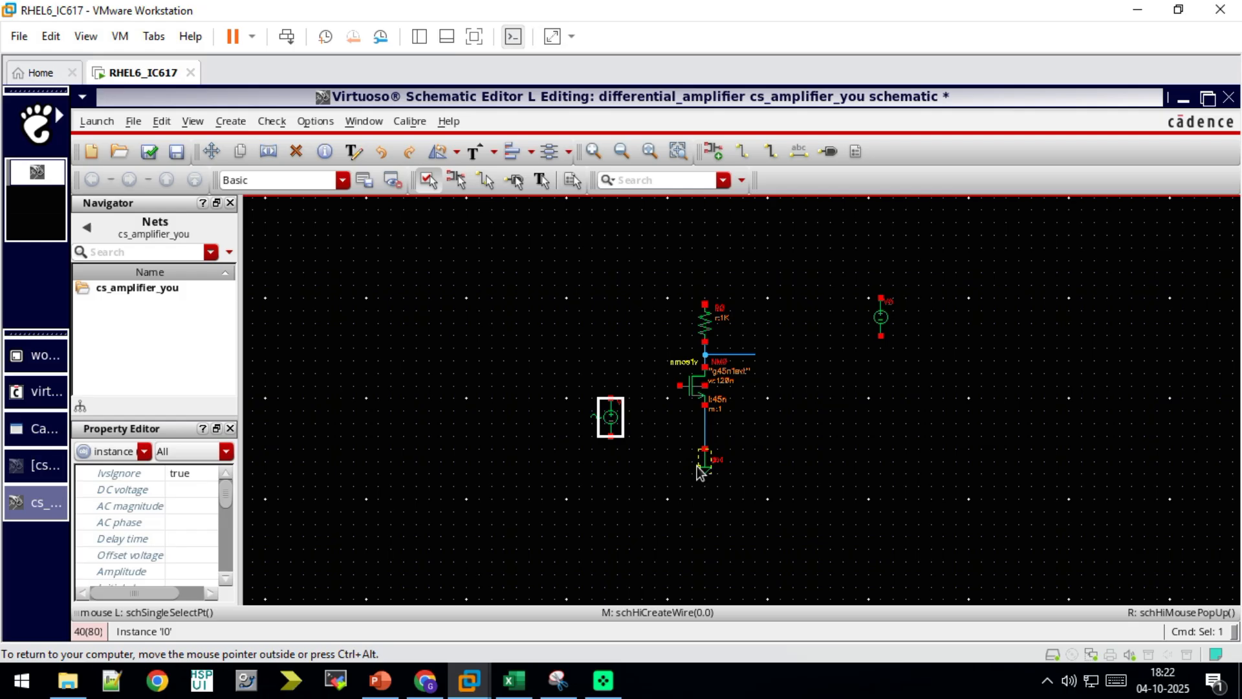
Copy the ground symbol onto the lower terminal of the sinusoidal source.
{"action": "left_click", "coordinate": [697, 466]}
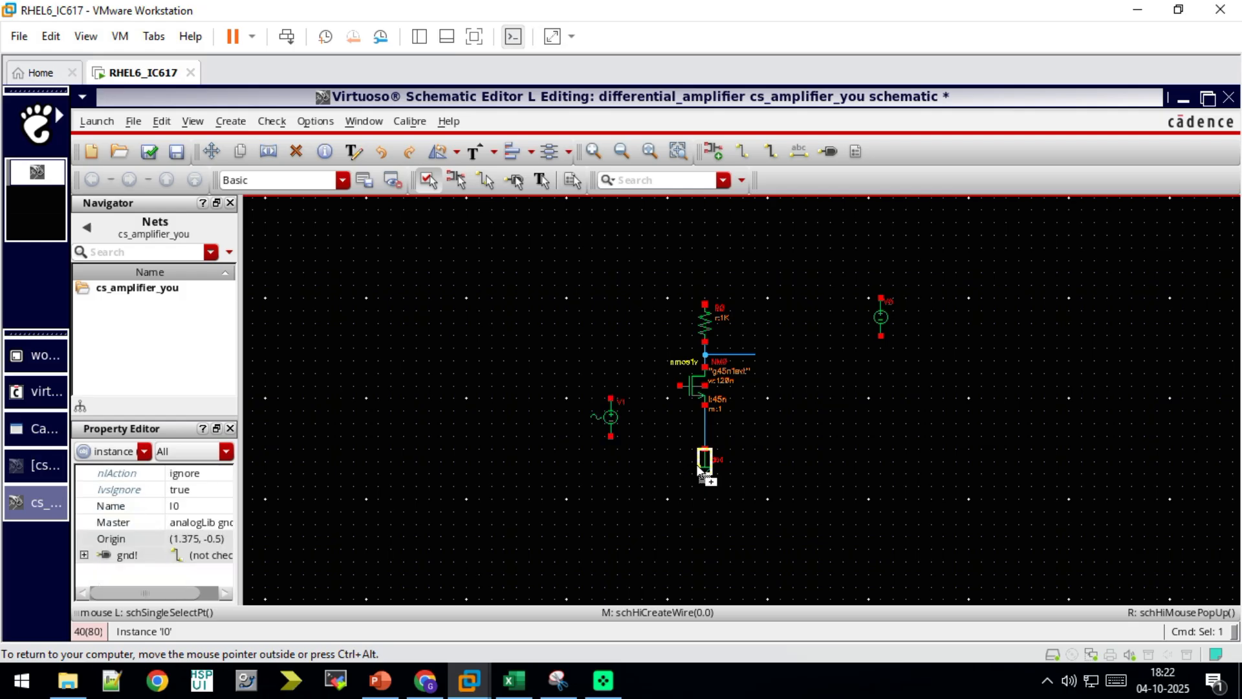
{"action": "key", "text": "c"}
{"action": "left_click", "coordinate": [605, 453]}
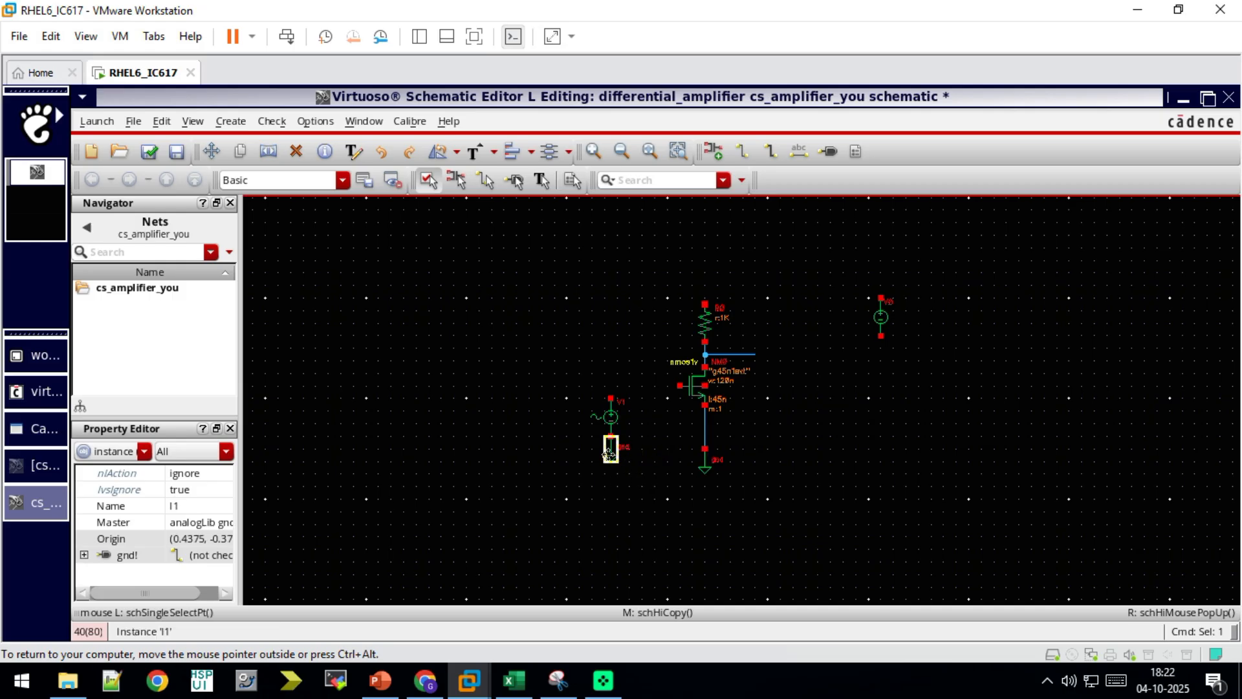
{"action": "key", "text": "Escape"}
Wire the upper terminal of the sinusoidal source to the transistor's gate.
{"action": "key", "text": "w"}
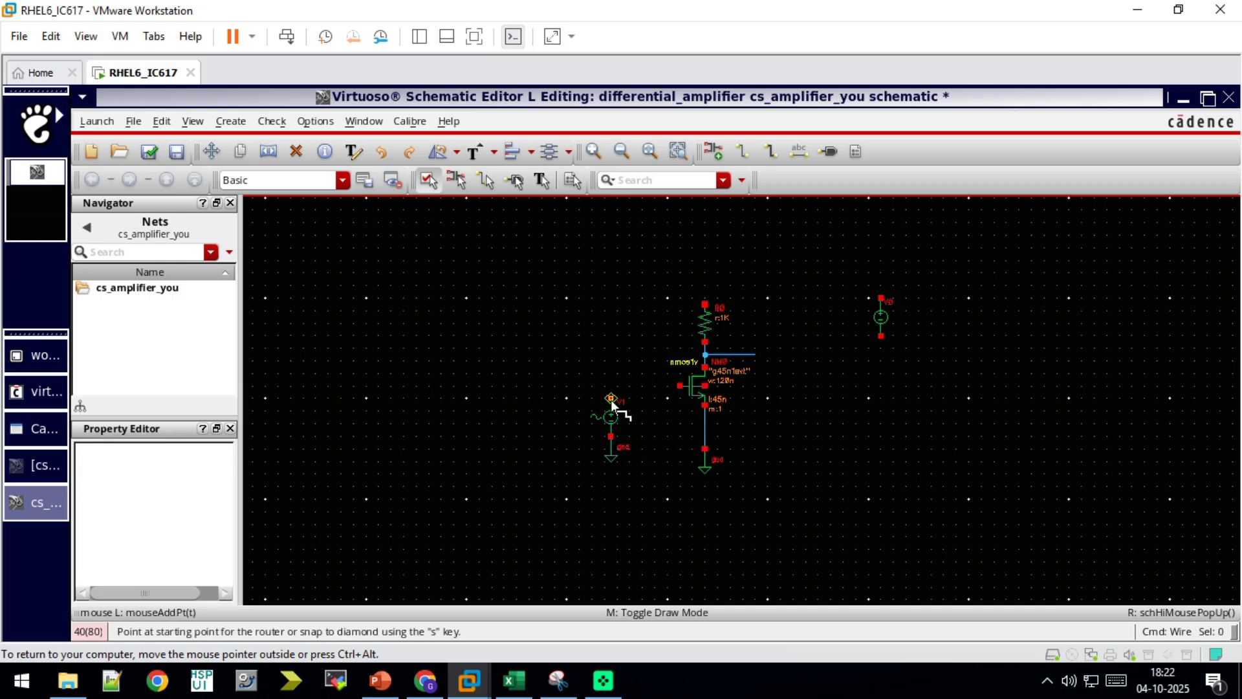
{"action": "left_click", "coordinate": [610, 398]}
{"action": "left_click", "coordinate": [680, 386]}
{"action": "left_click", "coordinate": [705, 418]}
{"action": "left_click", "coordinate": [706, 417]}
Draw short open wires upward from the resistor's upper terminal and the DC source's upper terminal.
{"action": "left_click", "coordinate": [705, 303]}
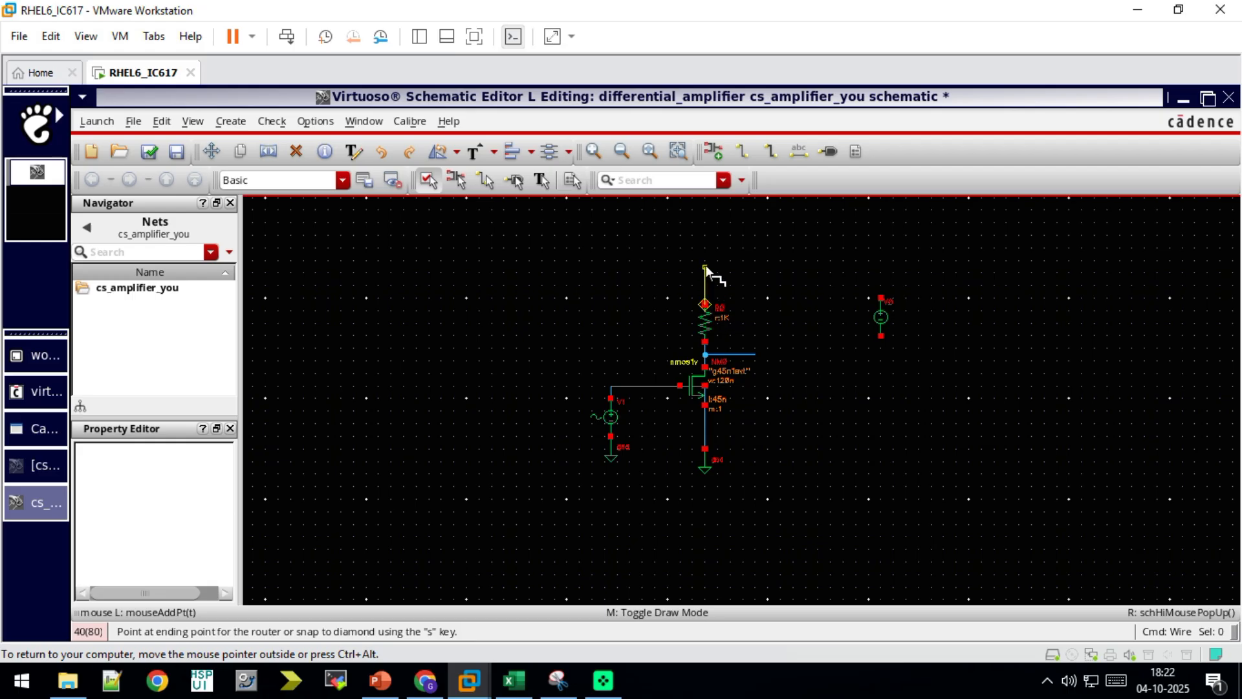
{"action": "left_click", "coordinate": [705, 265]}
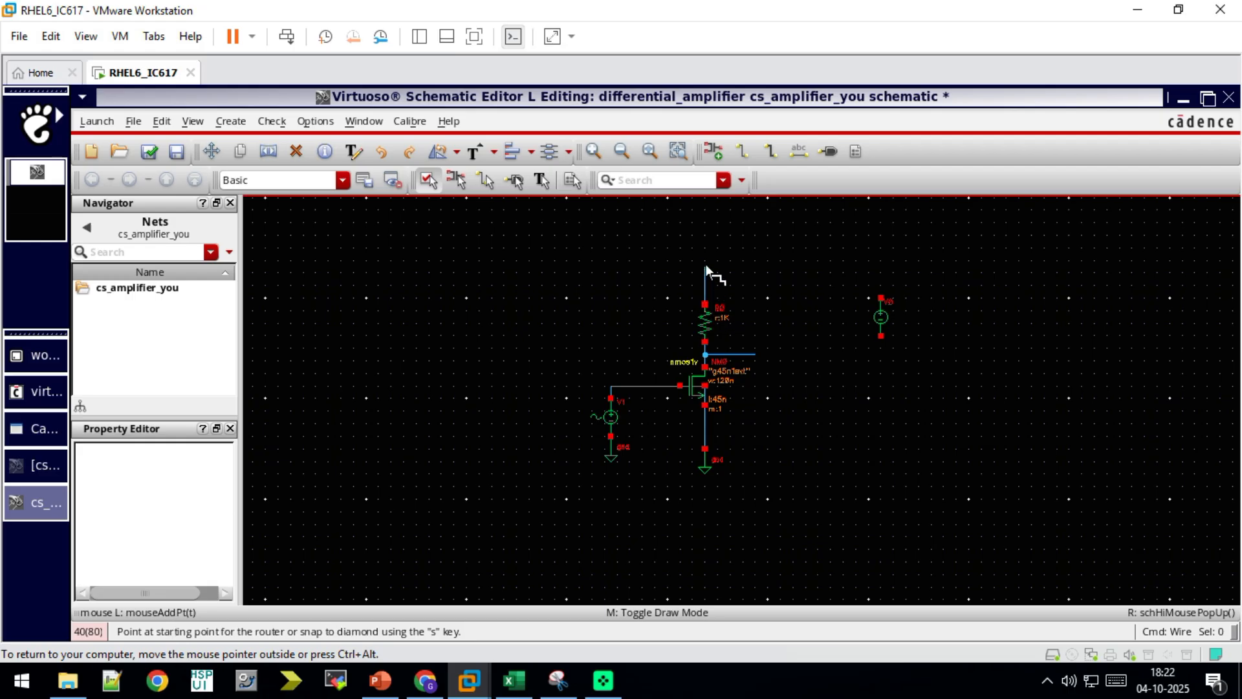
{"action": "left_click", "coordinate": [881, 298]}
{"action": "left_click", "coordinate": [880, 273]}
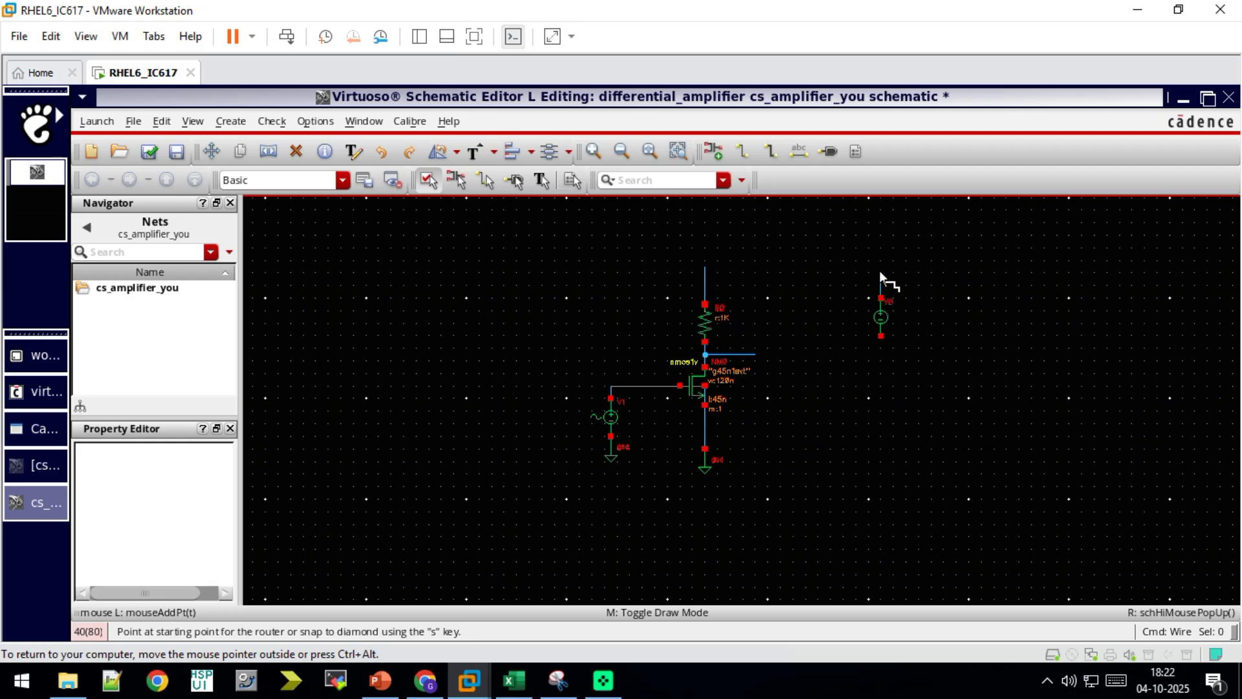
Draw a short wire downward from the lower terminal of the DC voltage source.
{"action": "left_click", "coordinate": [881, 336]}
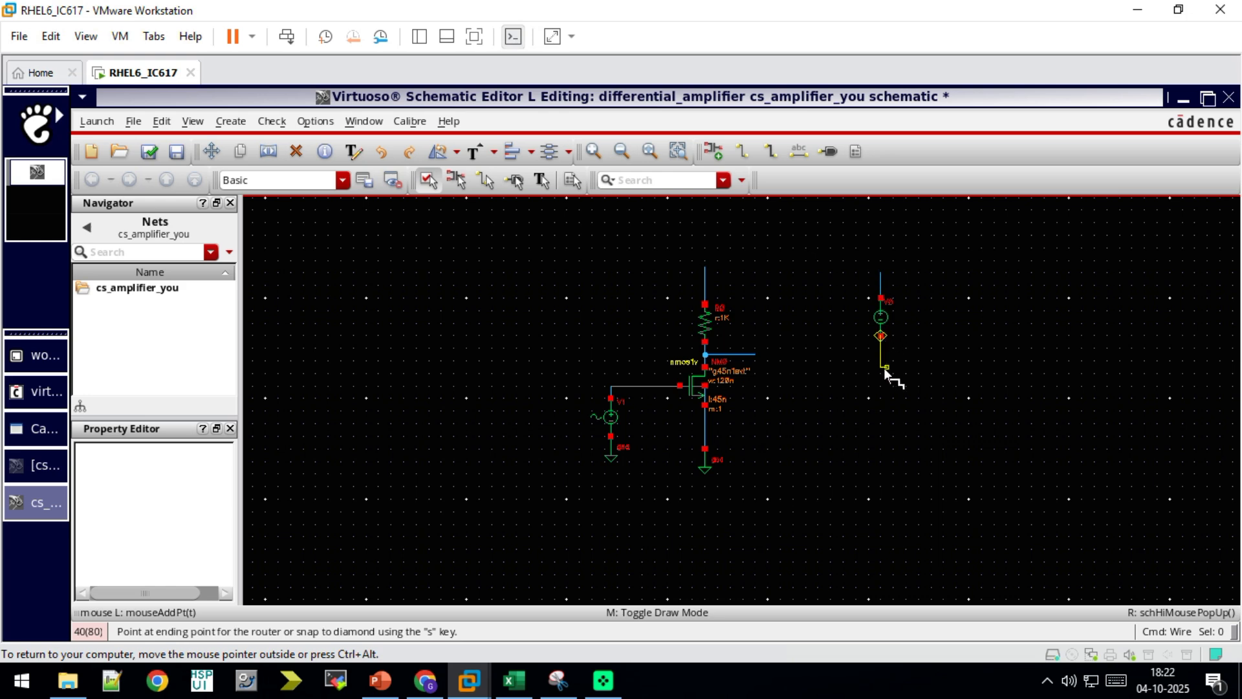
{"action": "key", "text": "Escape"}
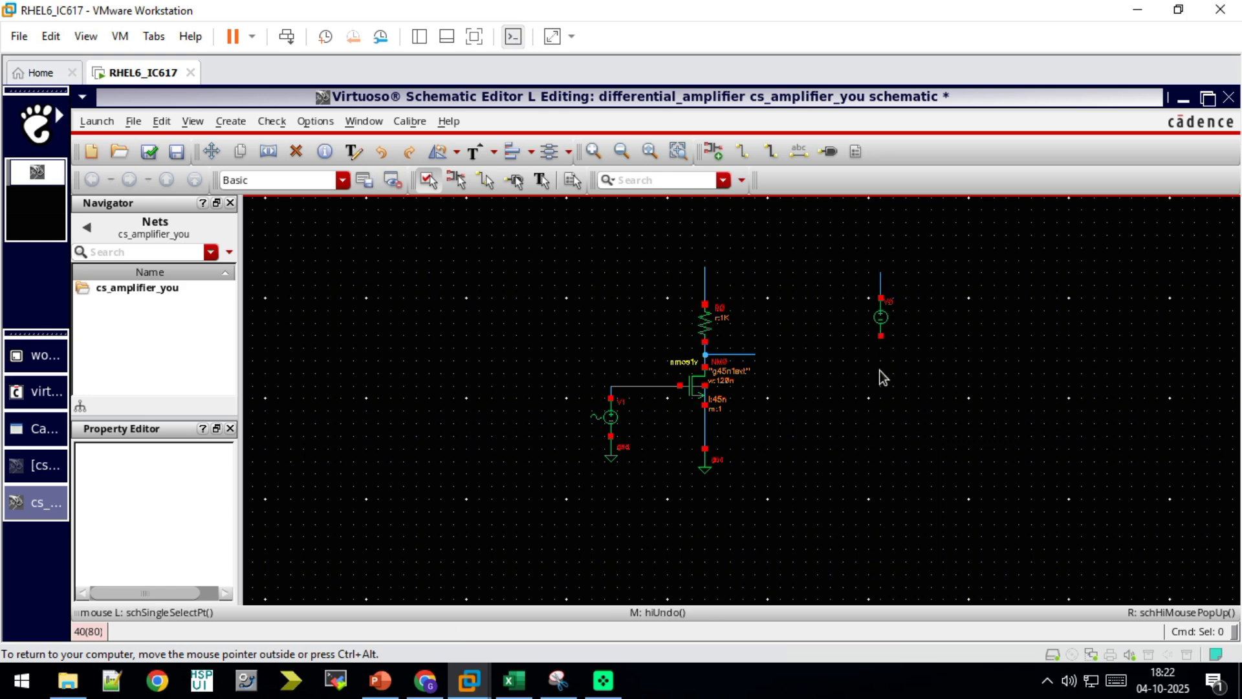
{"action": "key", "text": "w"}
{"action": "left_click", "coordinate": [880, 335]}
{"action": "double_click", "coordinate": [879, 361]}
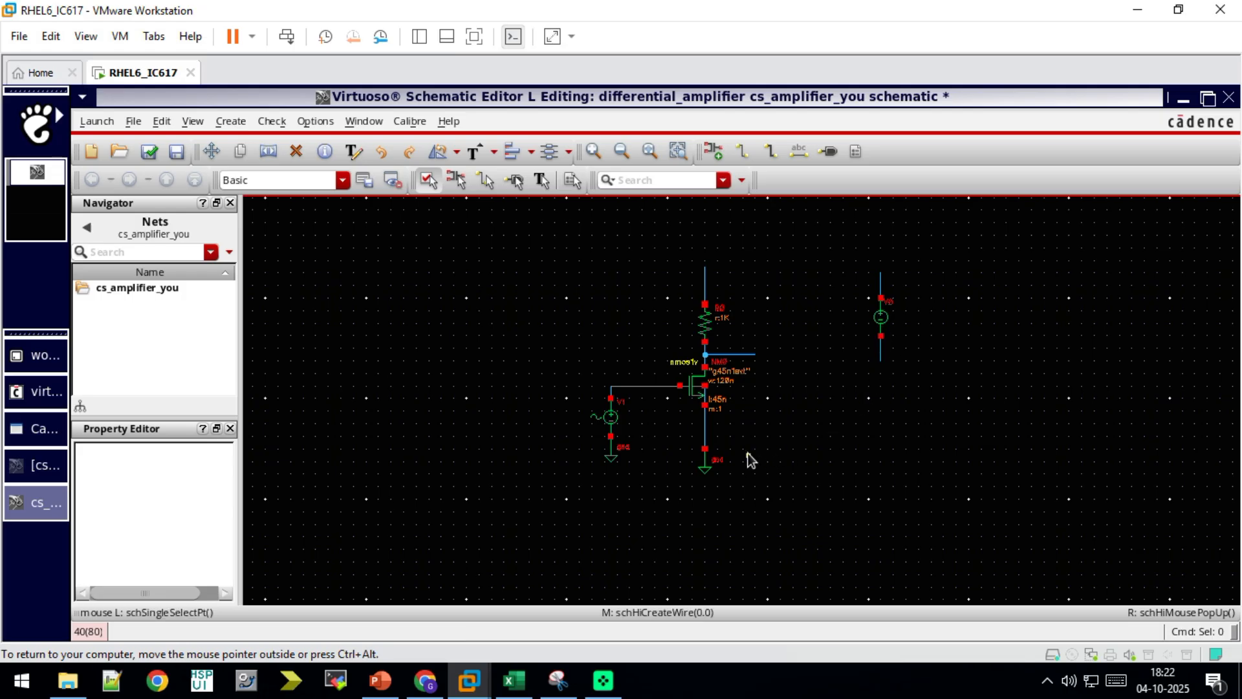
Copy the ground symbol below the transistor to the lower end of the DC source's wire.
{"action": "left_click", "coordinate": [705, 469]}
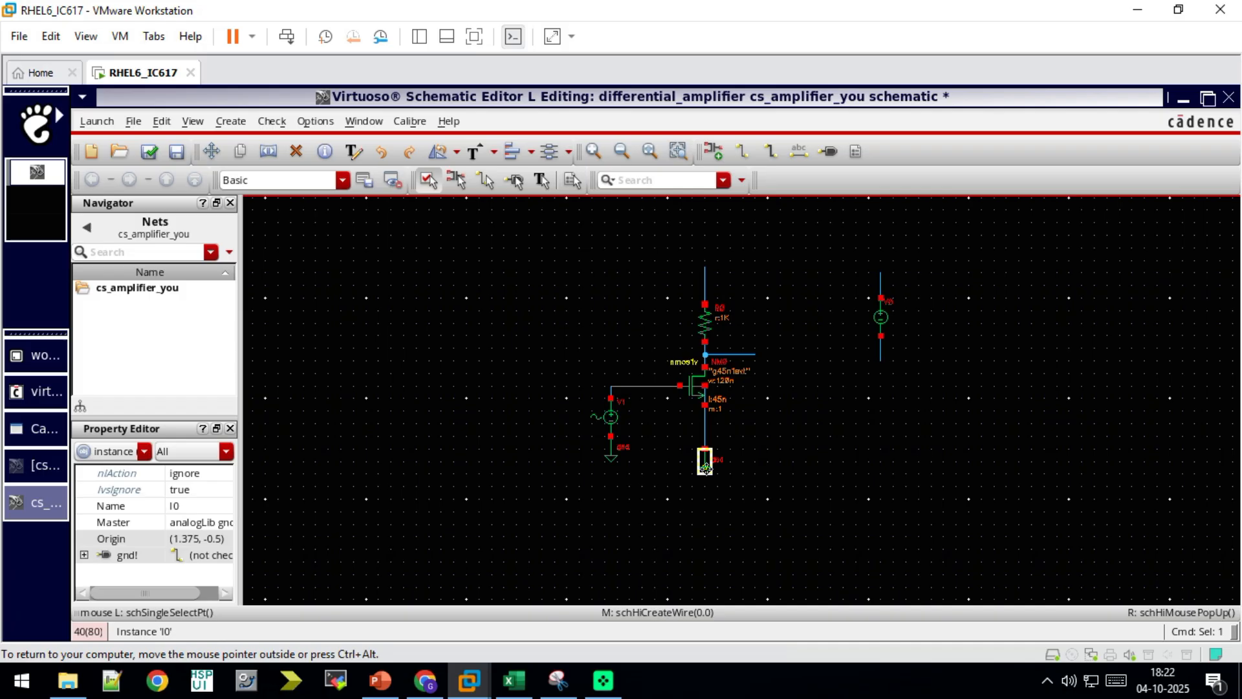
{"action": "key", "text": "c"}
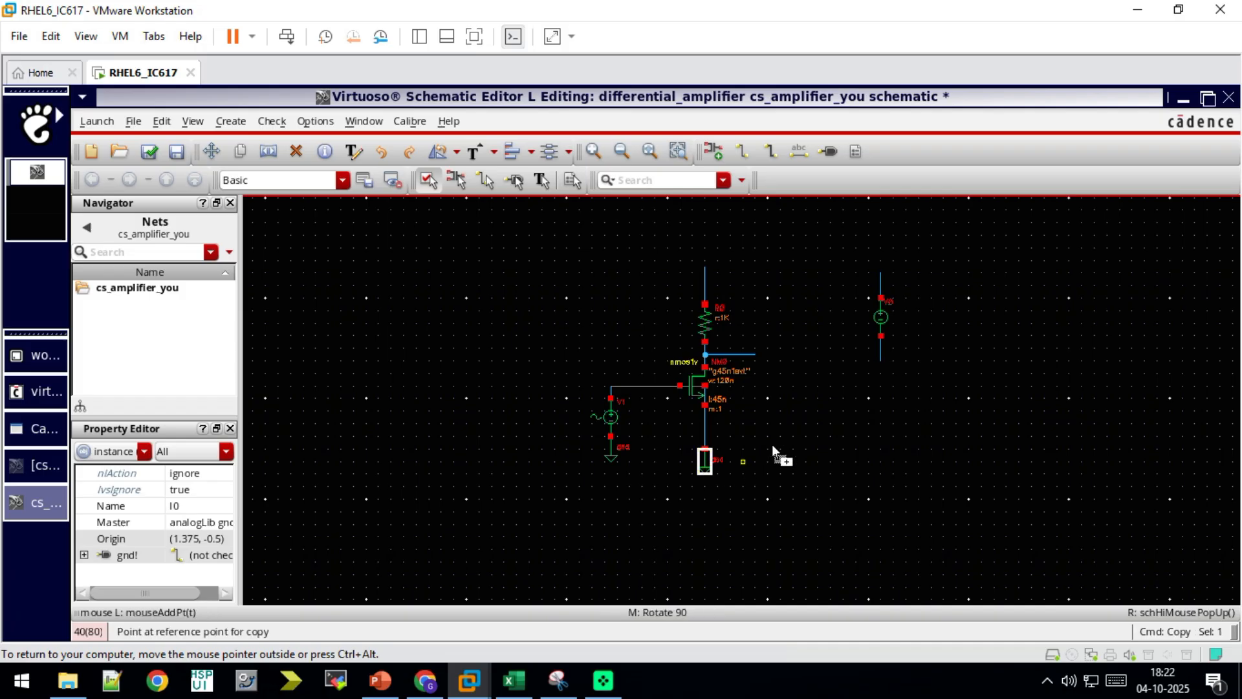
{"action": "left_click", "coordinate": [704, 463]}
{"action": "left_click", "coordinate": [882, 373]}
Label the wires above the DC voltage source and above the resistor vdd.
{"action": "key", "text": "l"}
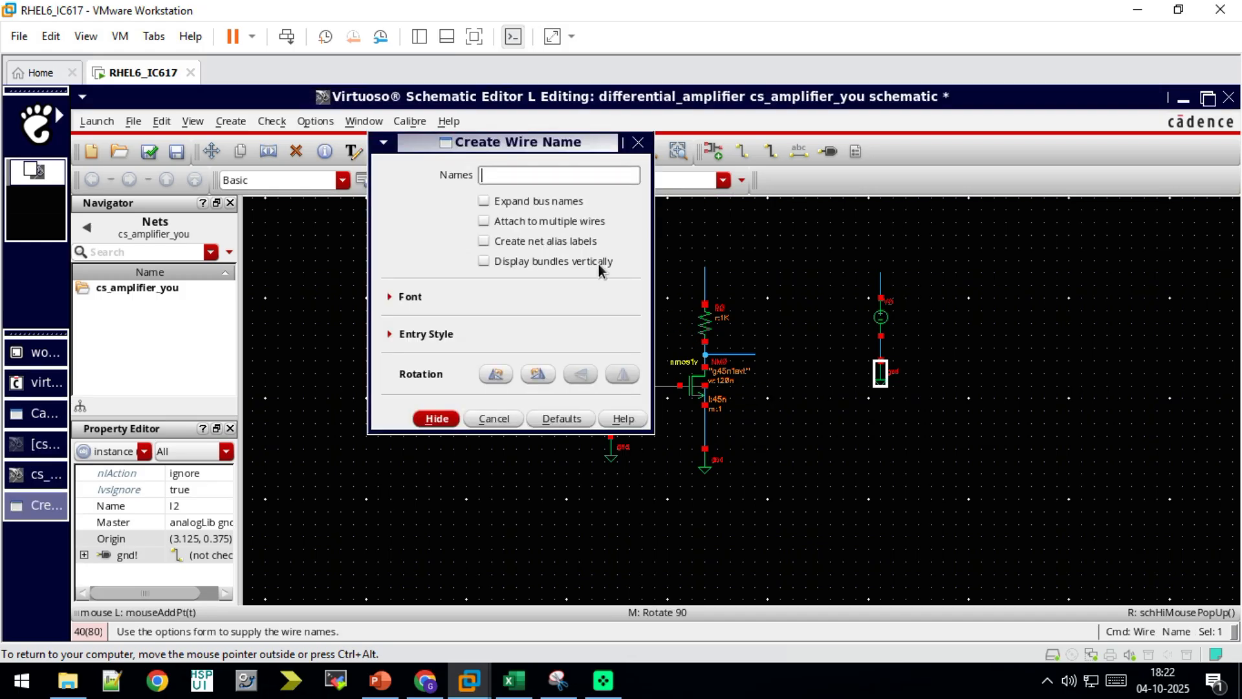
{"action": "type", "text": "vdd"}
{"action": "left_click", "coordinate": [880, 280]}
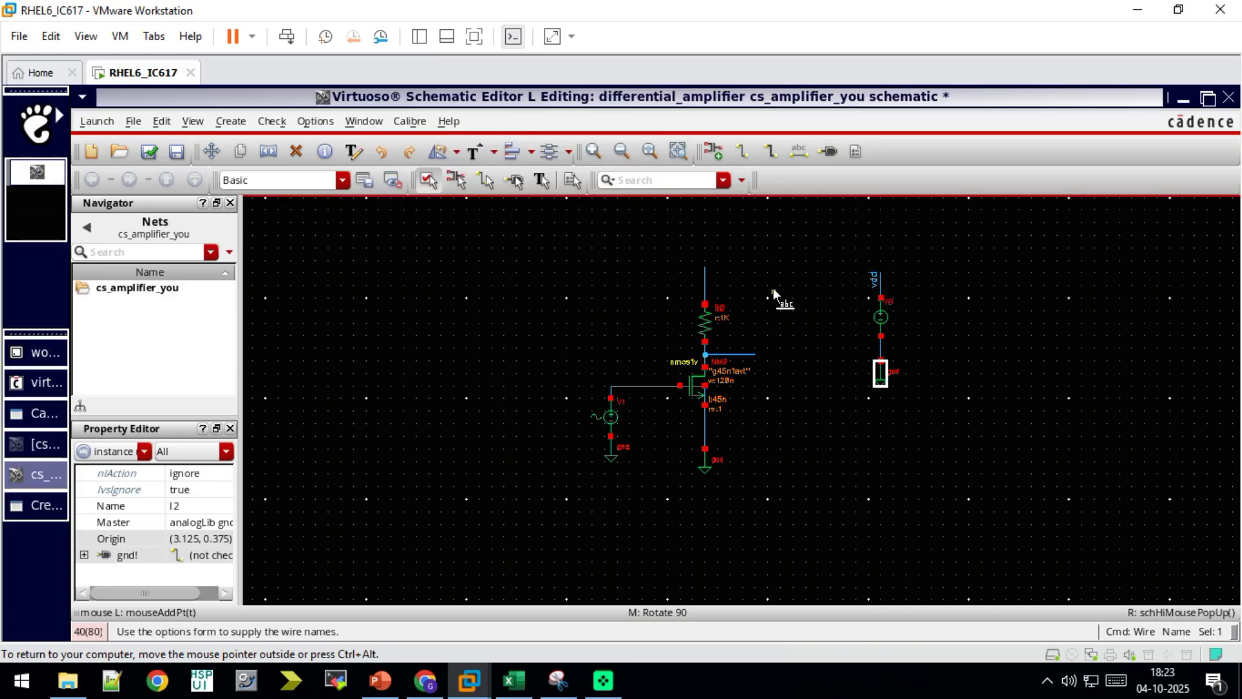
{"action": "type", "text": "vdd"}
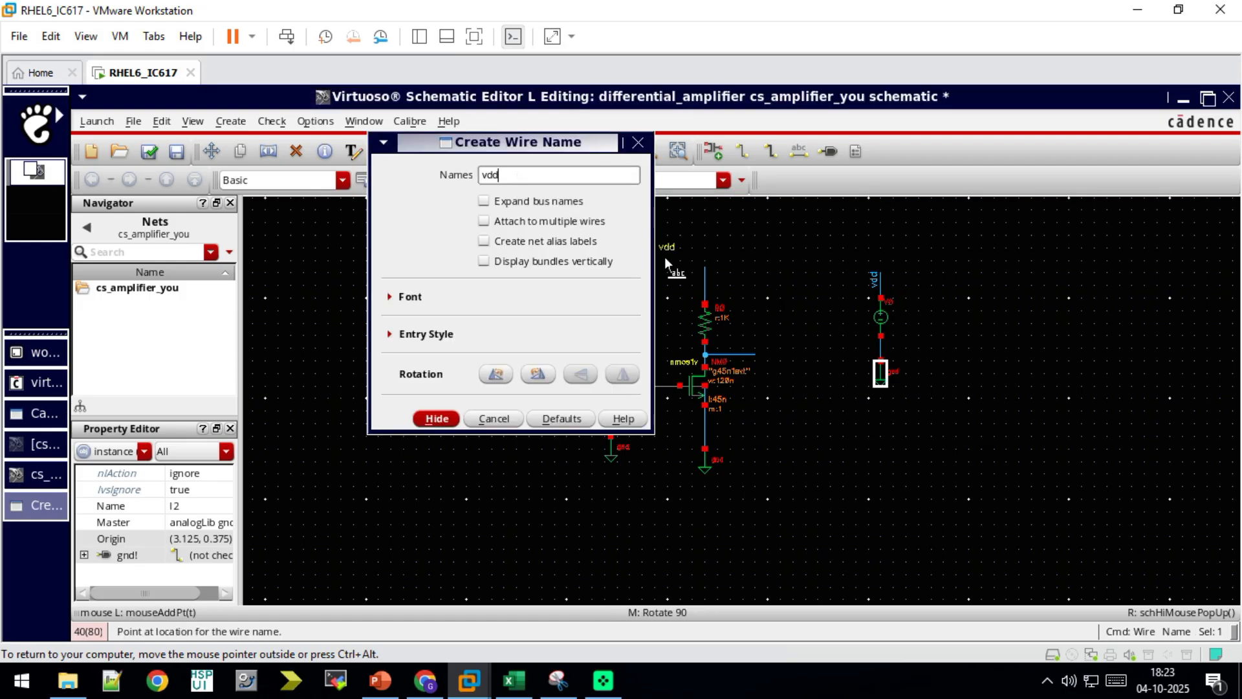
{"action": "key", "text": "Escape"}
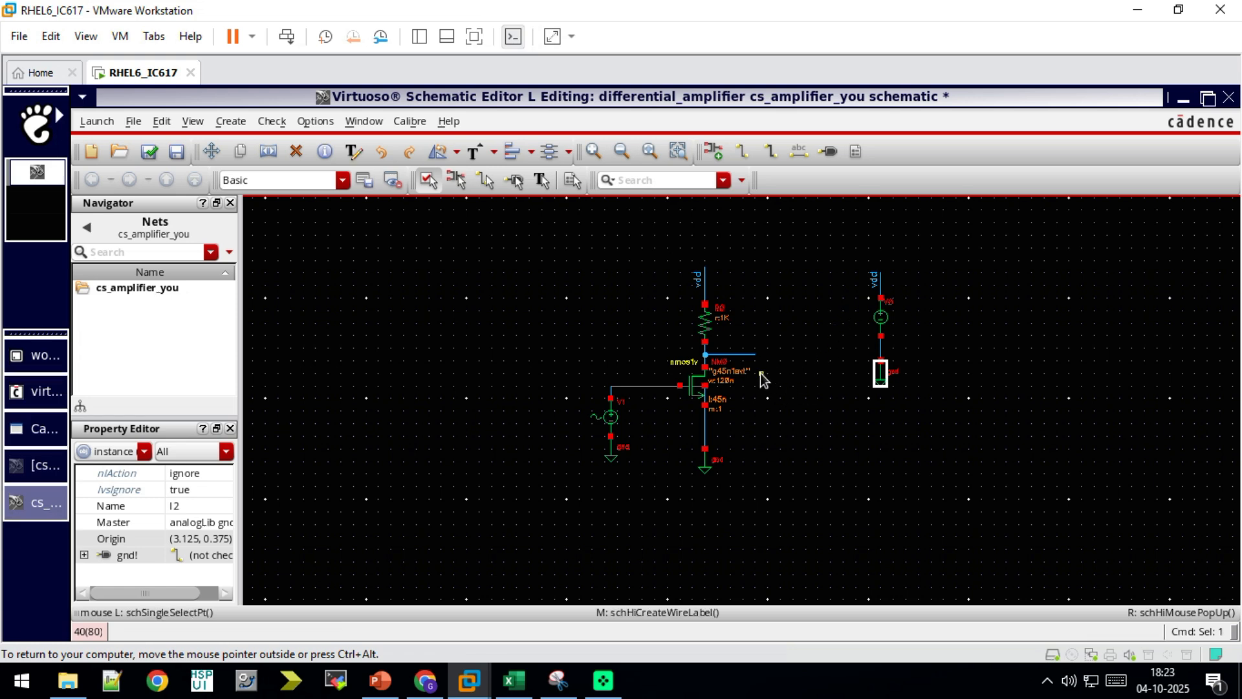
Label the wire between the sinusoidal source and the transistor's gate vin.
{"action": "key", "text": "l"}
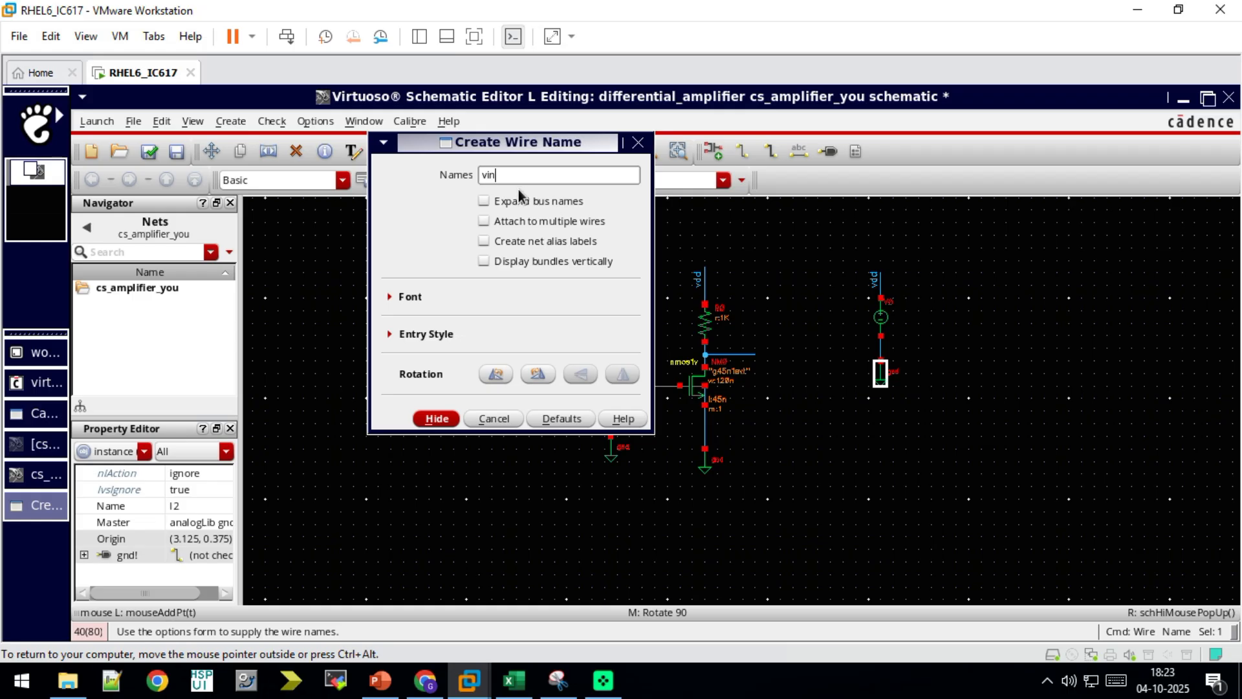
{"action": "key", "text": "Return"}
{"action": "left_click", "coordinate": [647, 385]}
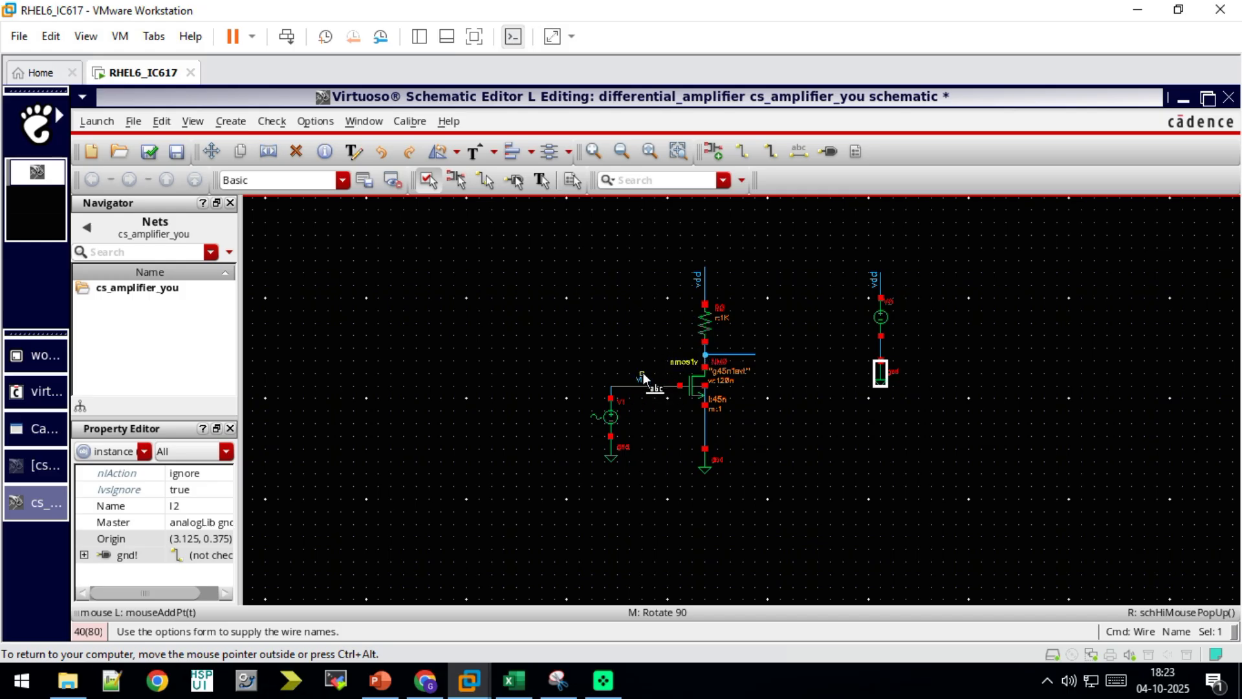
{"action": "key", "text": "Escape"}
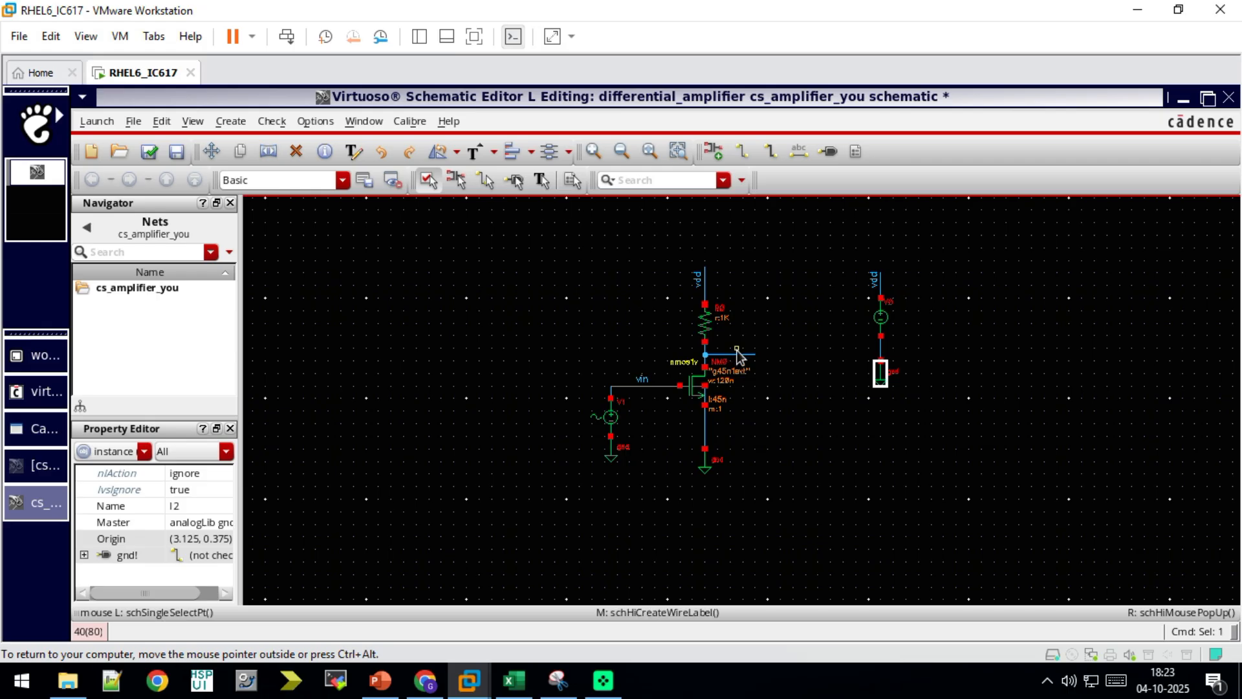
Label the output wire at the transistor's drain node vout.
{"action": "middle_click", "coordinate": [738, 352]}
{"action": "type", "text": "vout"}
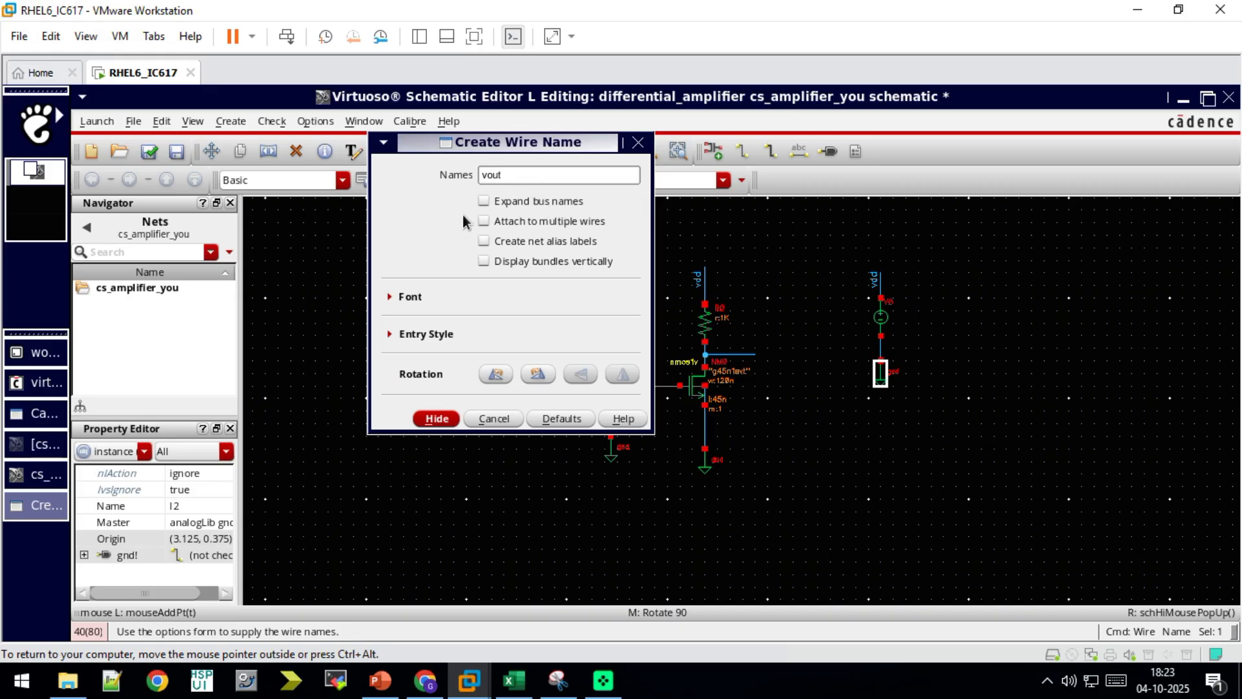
{"action": "key", "text": "Return"}
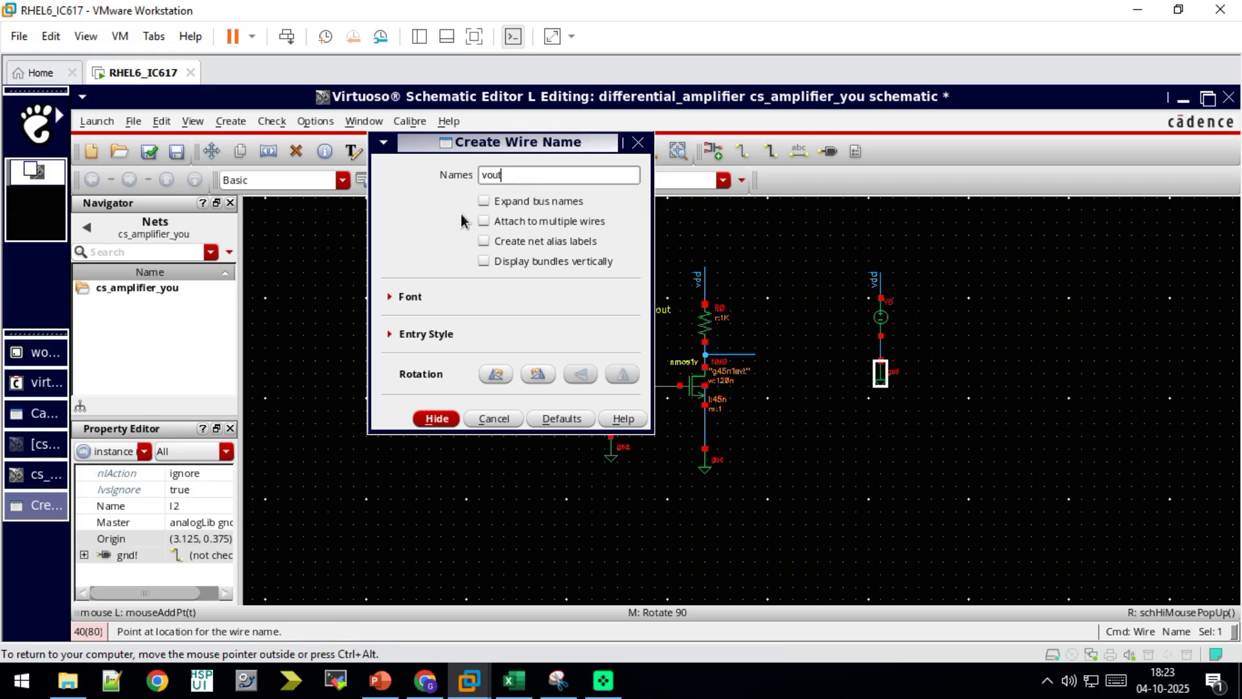
{"action": "left_click", "coordinate": [739, 351]}
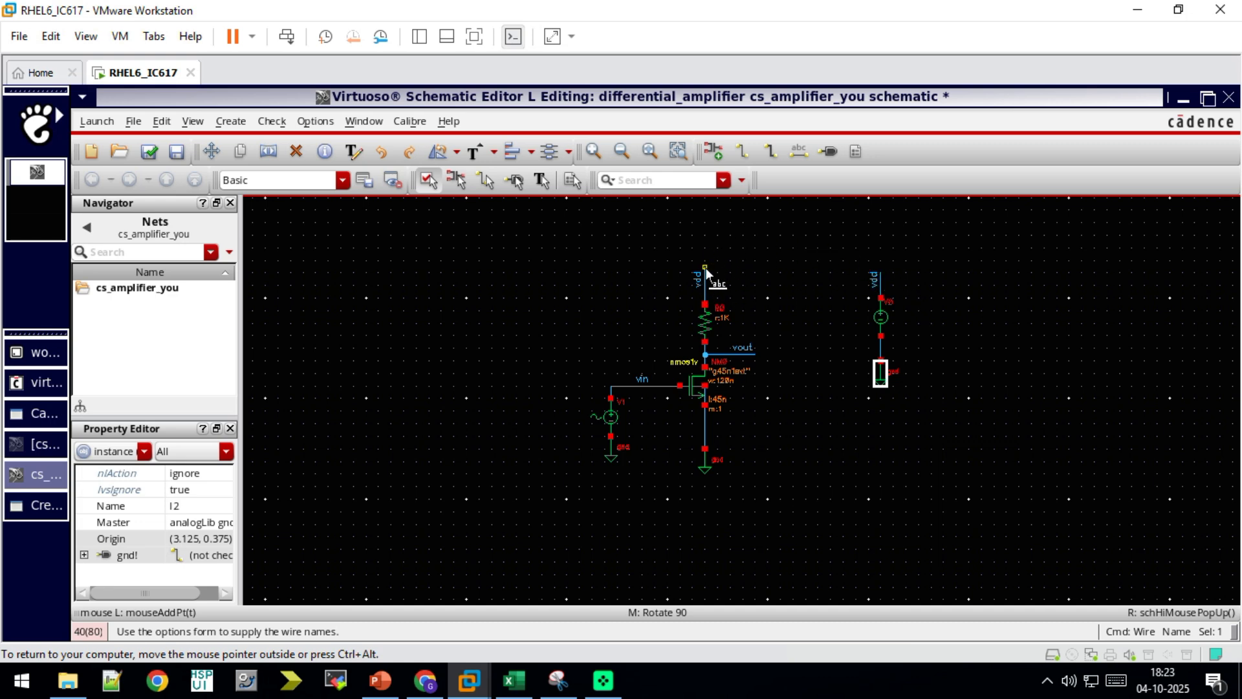
Switch to PowerPoint to view the Common Source Amplifier slide.
{"action": "left_click", "coordinate": [727, 332]}
{"action": "left_click", "coordinate": [642, 387]}
{"action": "left_click", "coordinate": [380, 680]}
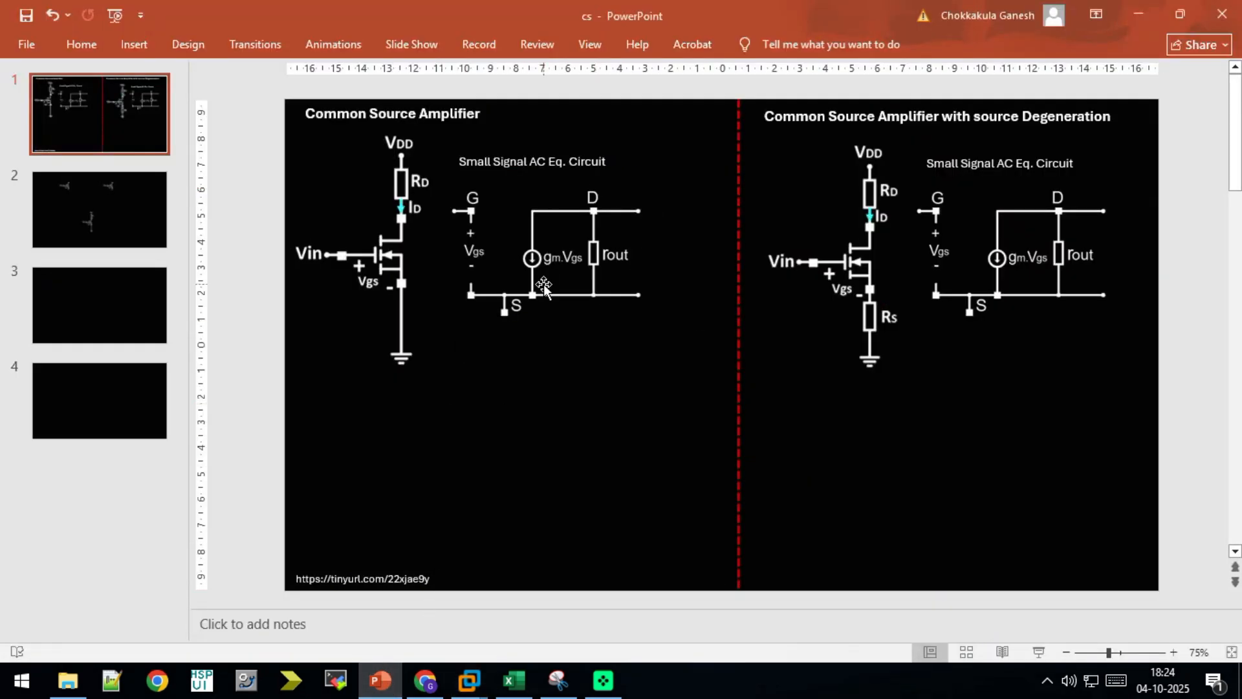
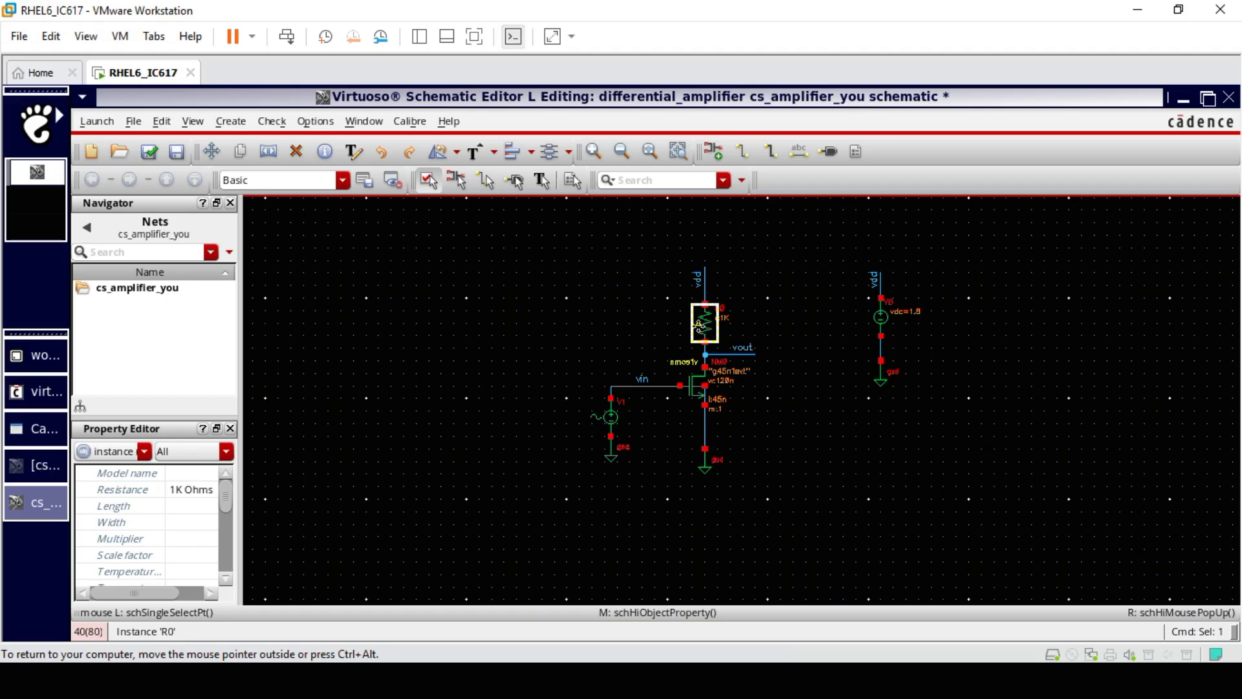
Set the resistor's Resistance property to the variable Rd.
{"action": "left_click_drag", "start_coordinate": [603, 432], "coordinate": [530, 436]}
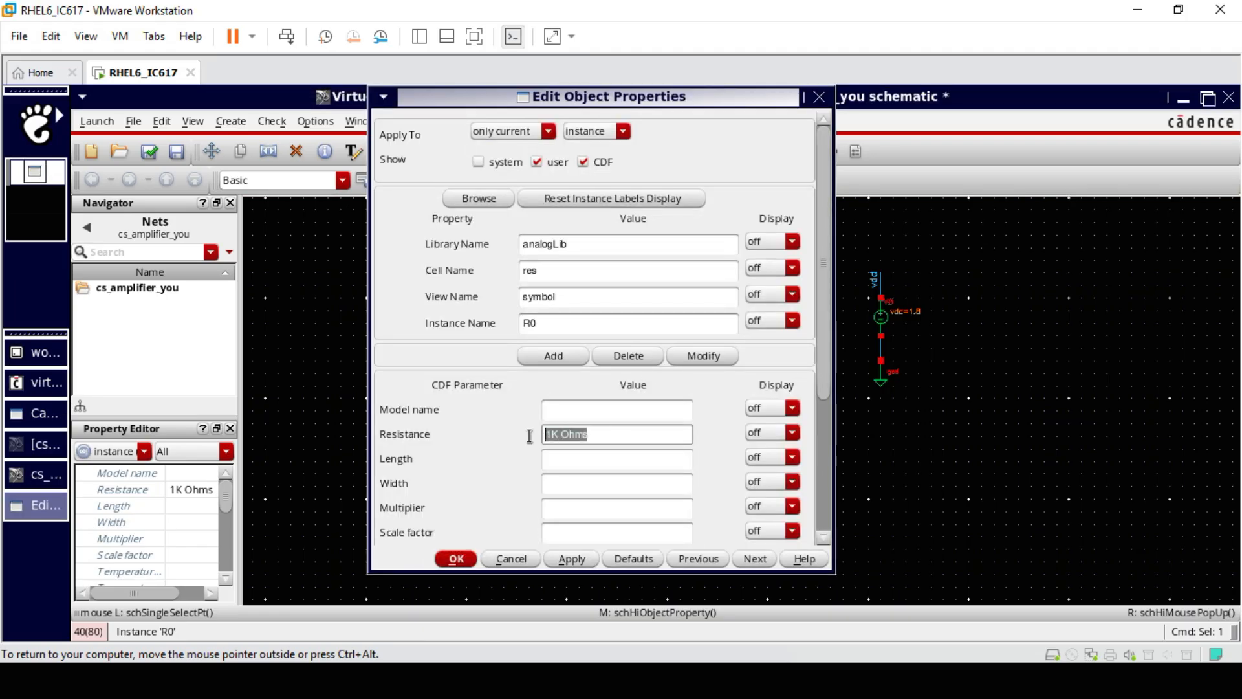
{"action": "type", "text": "Rd"}
{"action": "key", "text": "Return"}
{"action": "left_click", "coordinate": [699, 390]}
{"action": "key", "text": "q"}
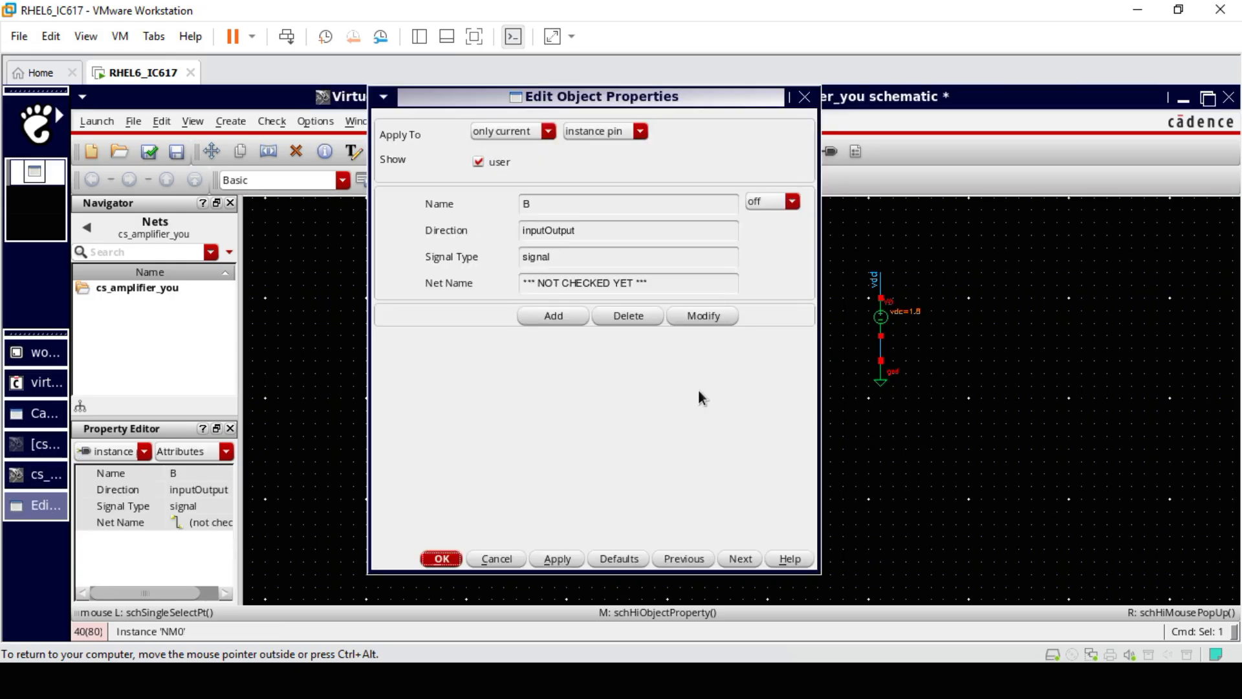
{"action": "key", "text": "Escape"}
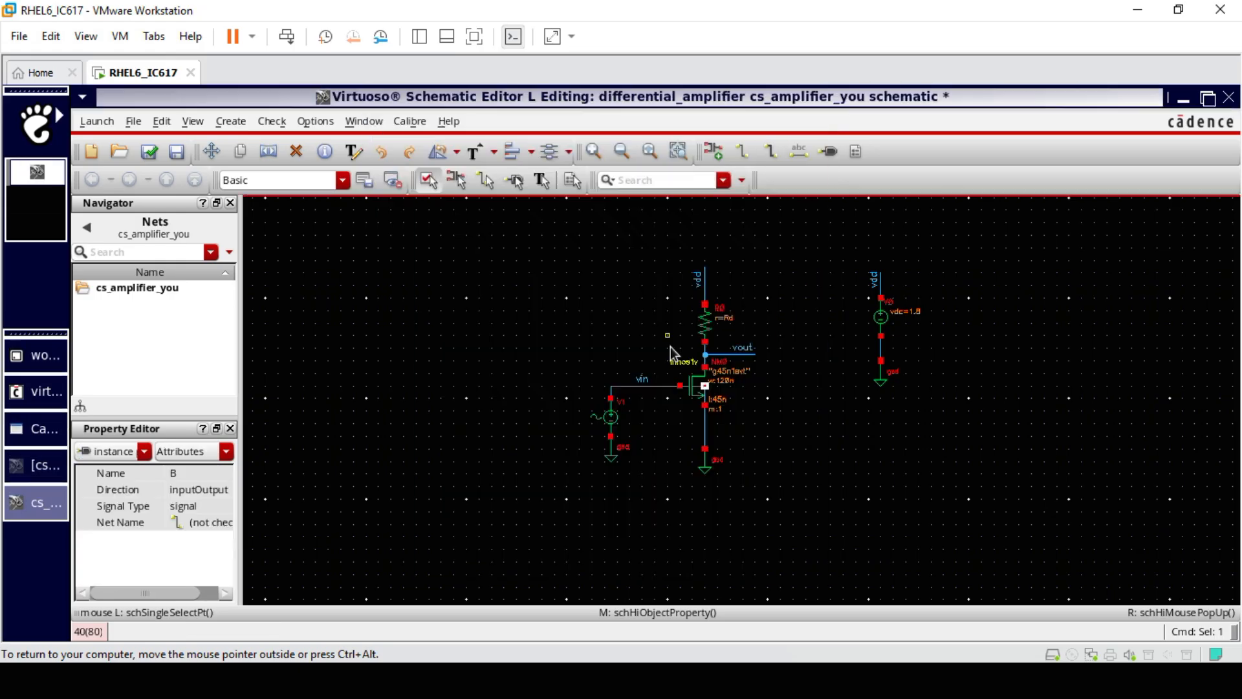
Set the NMOS transistor's Length to the variable L and its Finger Width to the variable W.
{"action": "left_click", "coordinate": [692, 382]}
{"action": "key", "text": "q"}
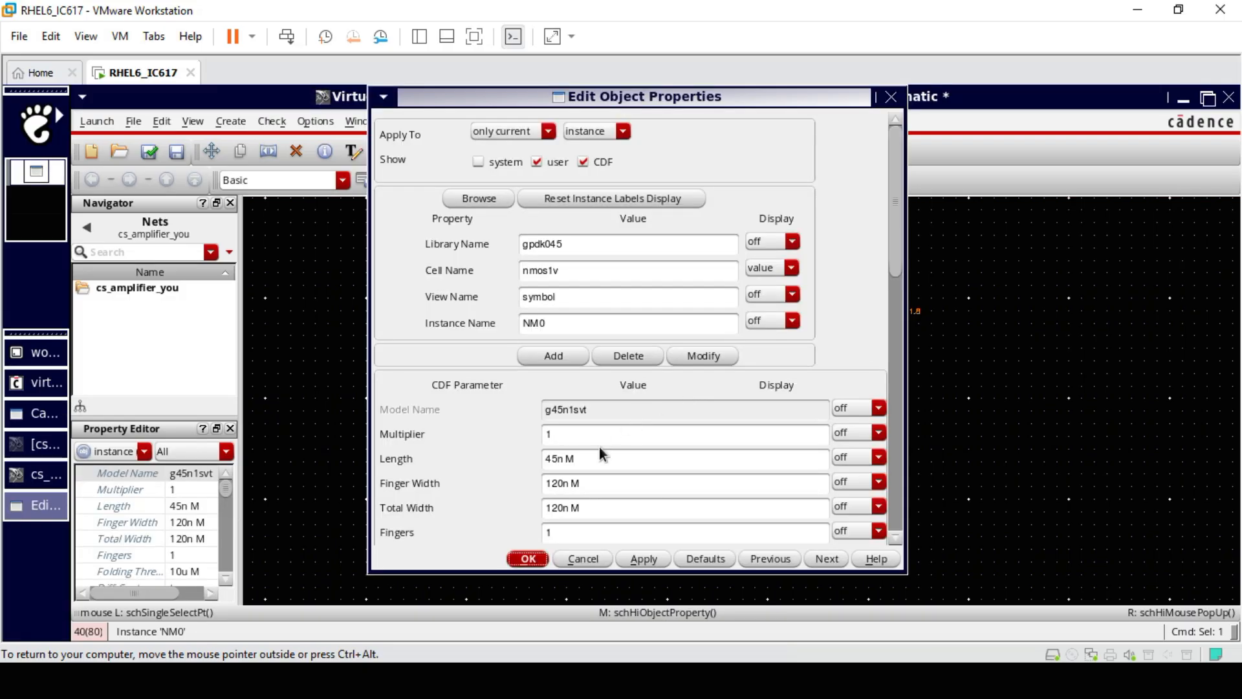
{"action": "scroll", "coordinate": [599, 449], "scroll_direction": "down", "scroll_amount": 3}
{"action": "left_click", "coordinate": [580, 296]}
{"action": "left_click_drag", "start_coordinate": [580, 296], "coordinate": [471, 285]}
{"action": "type", "text": "L"}
{"action": "key", "text": "Tab"}
{"action": "left_click", "coordinate": [588, 320]}
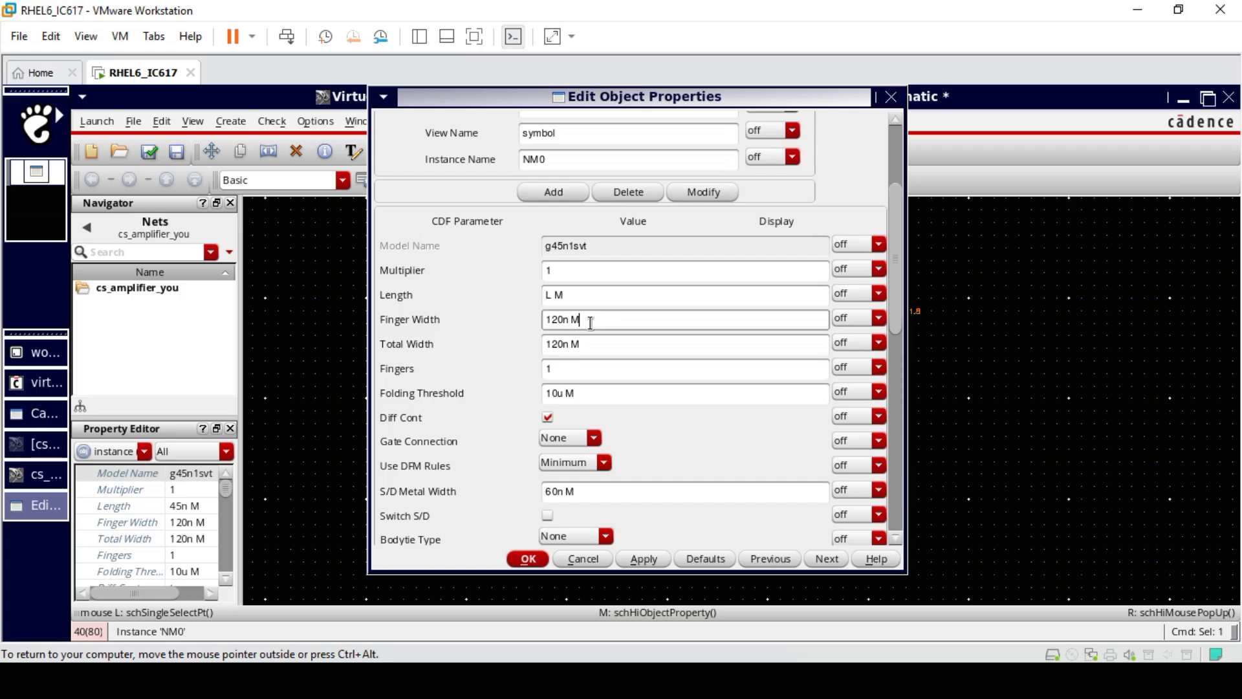
{"action": "left_click_drag", "start_coordinate": [591, 321], "coordinate": [501, 309]}
{"action": "type", "text": "W"}
{"action": "key", "text": "Return"}
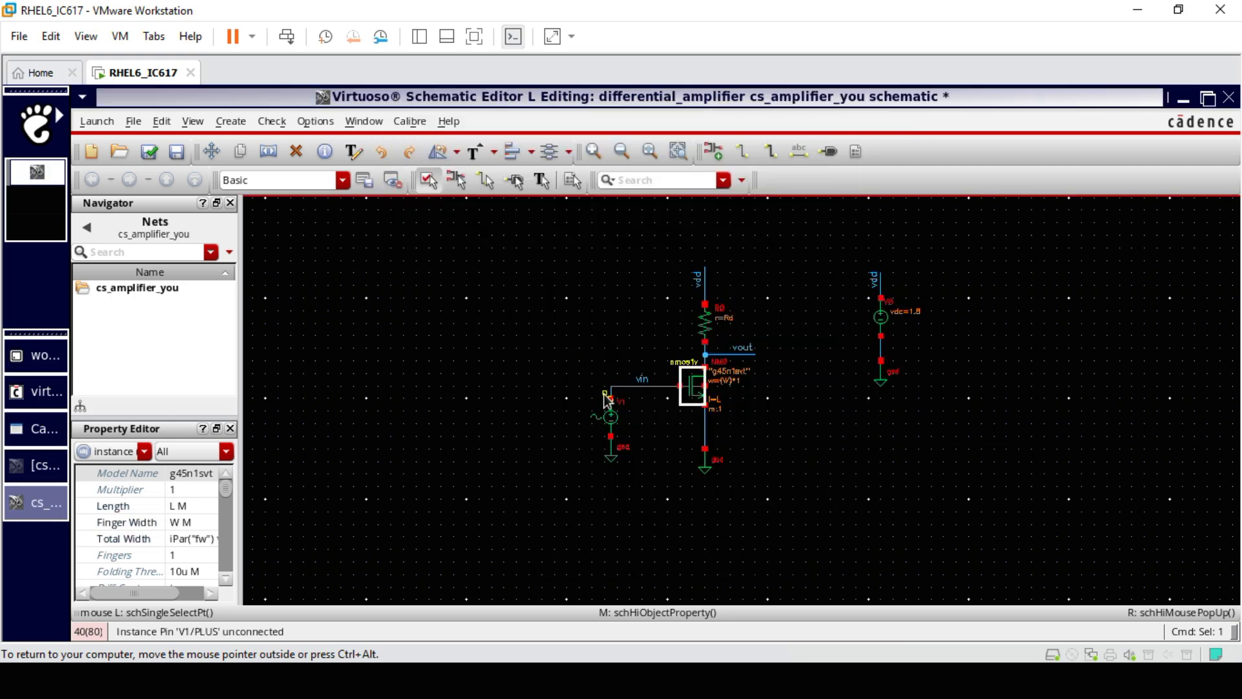
Set the DC voltage of the sinusoidal input source to the variable vdc.
{"action": "left_click", "coordinate": [609, 419]}
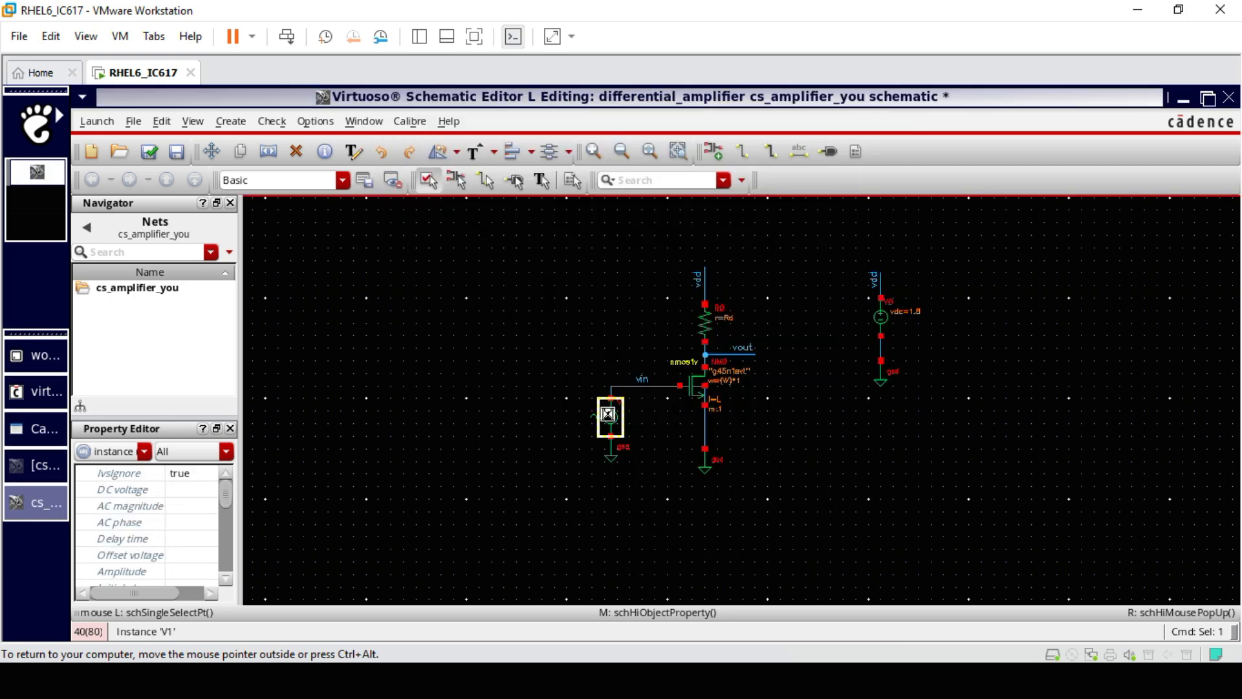
{"action": "key", "text": "q"}
{"action": "left_click", "coordinate": [575, 295]}
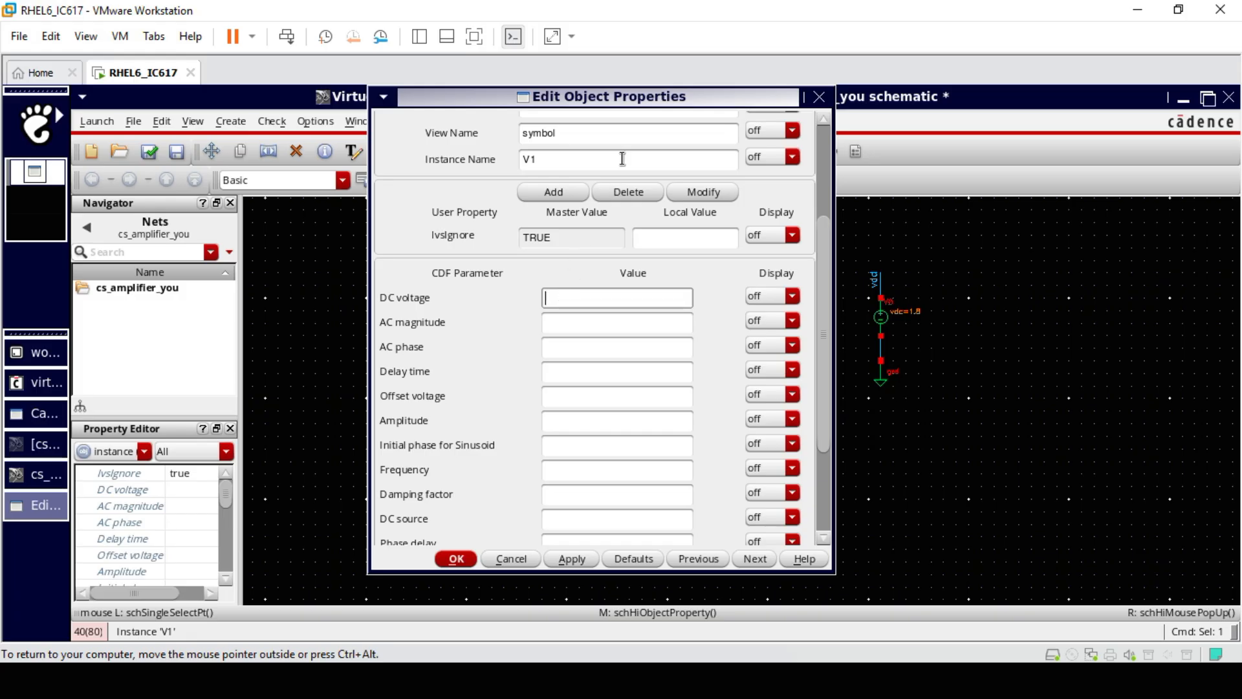
{"action": "left_click_drag", "start_coordinate": [633, 97], "coordinate": [1133, 315]}
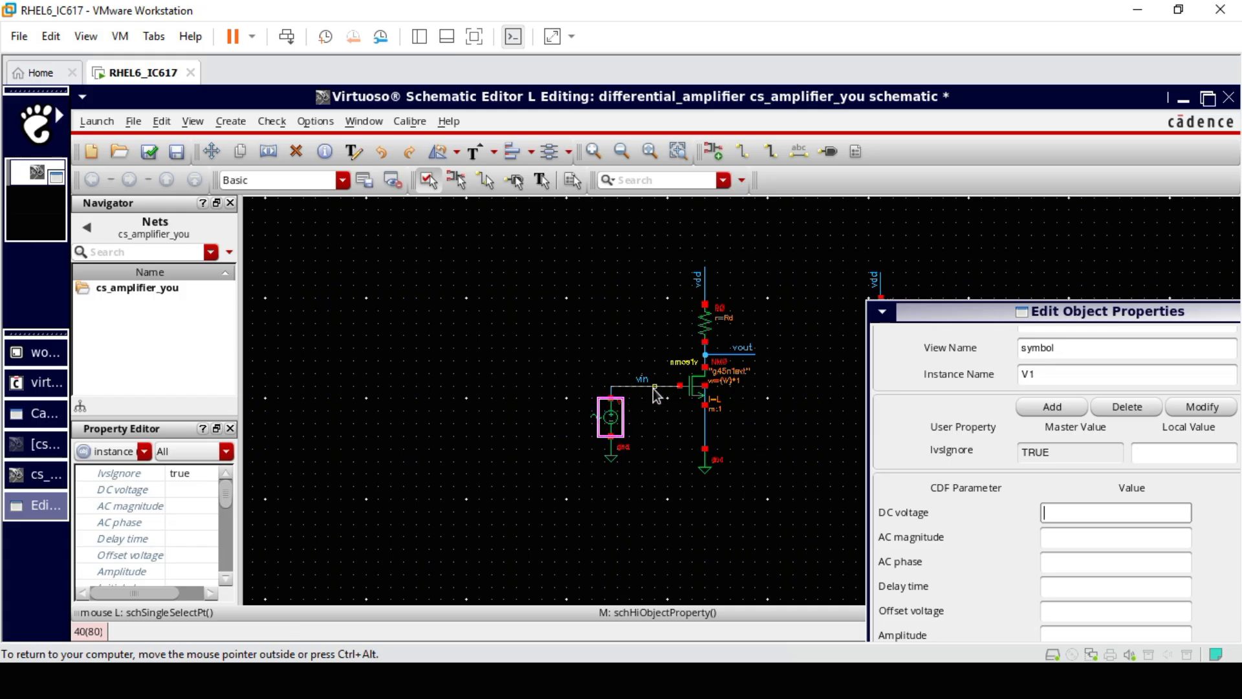
{"action": "left_click_drag", "start_coordinate": [943, 317], "coordinate": [849, 199]}
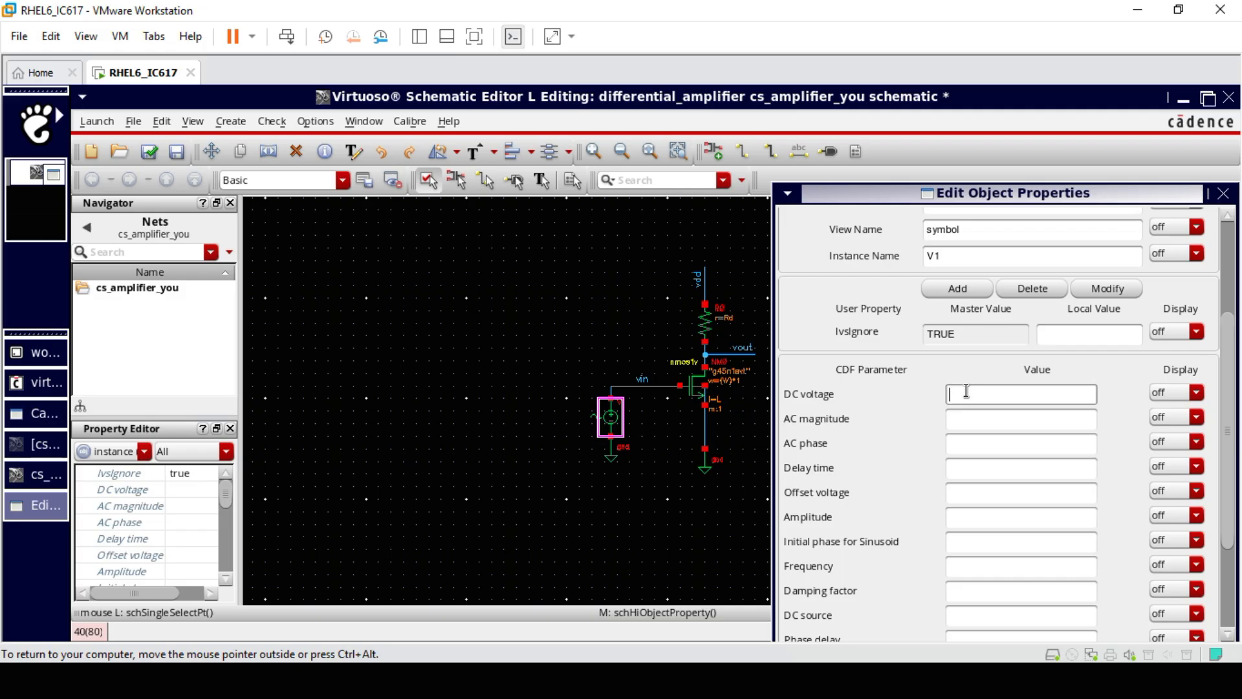
{"action": "type", "text": "vdc"}
Set the sinusoidal source's Amplitude to the variable amp and its Frequency to 1K, and apply the properties.
{"action": "scroll", "coordinate": [918, 445], "scroll_direction": "down", "scroll_amount": 1}
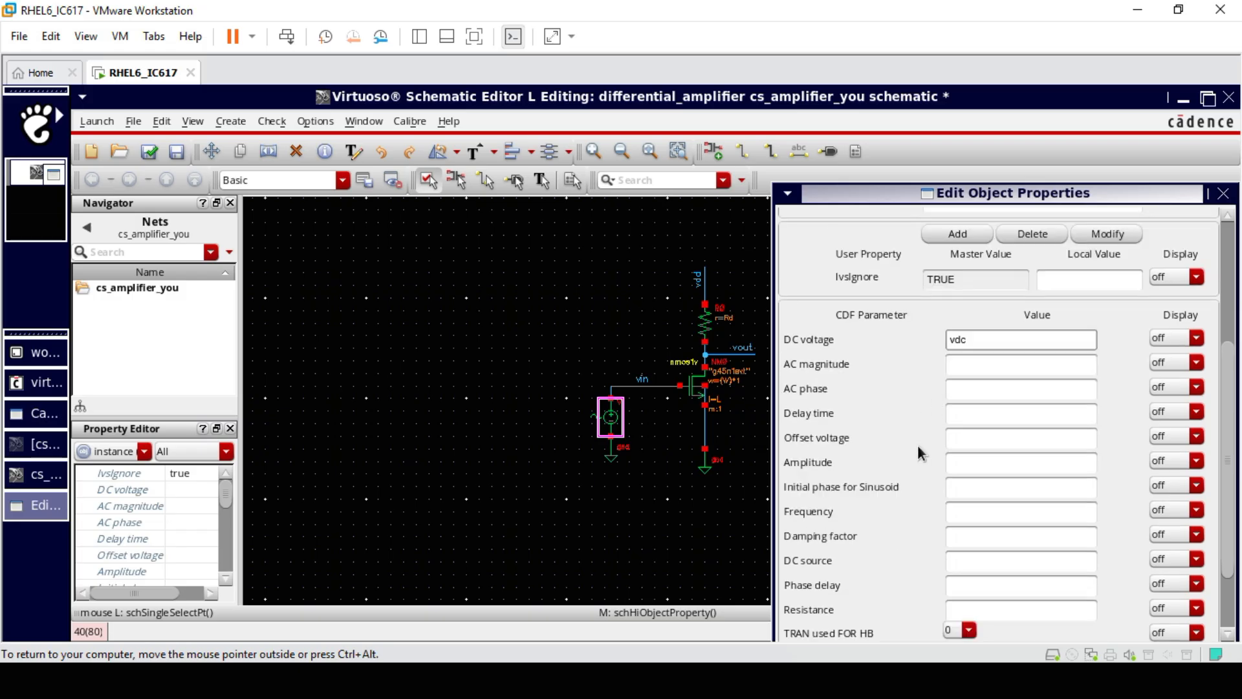
{"action": "left_click", "coordinate": [966, 459]}
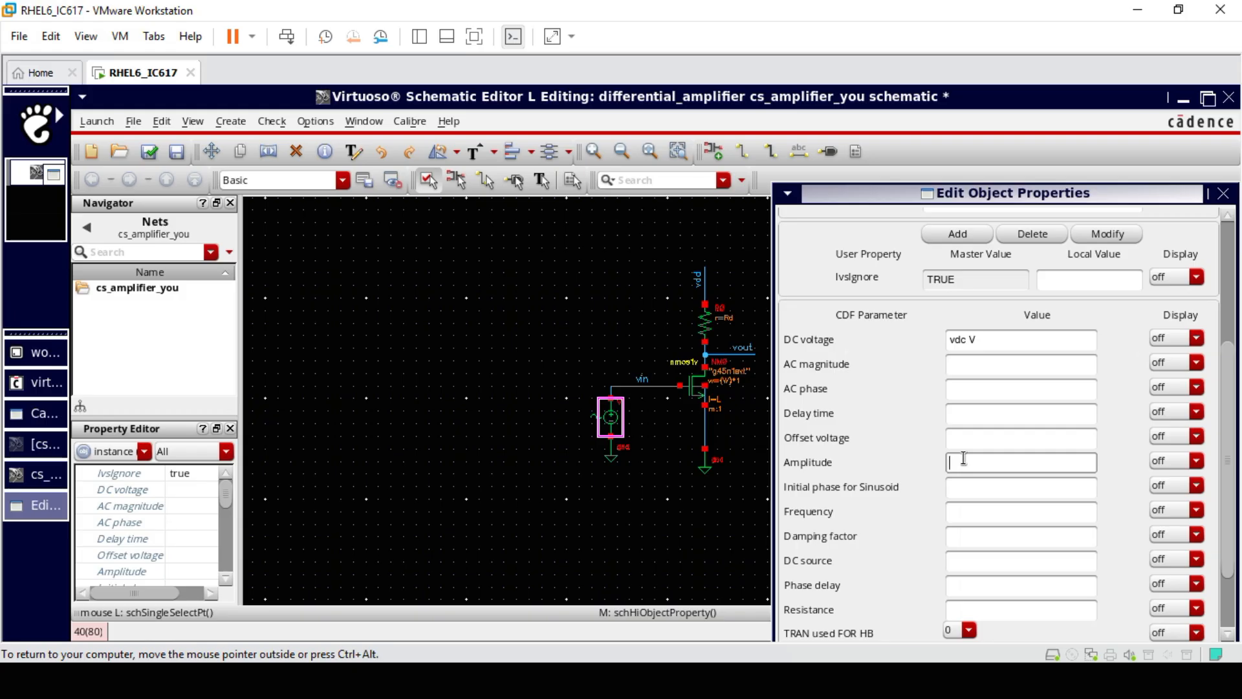
{"action": "type", "text": "amp"}
{"action": "left_click", "coordinate": [974, 510]}
{"action": "type", "text": "1K"}
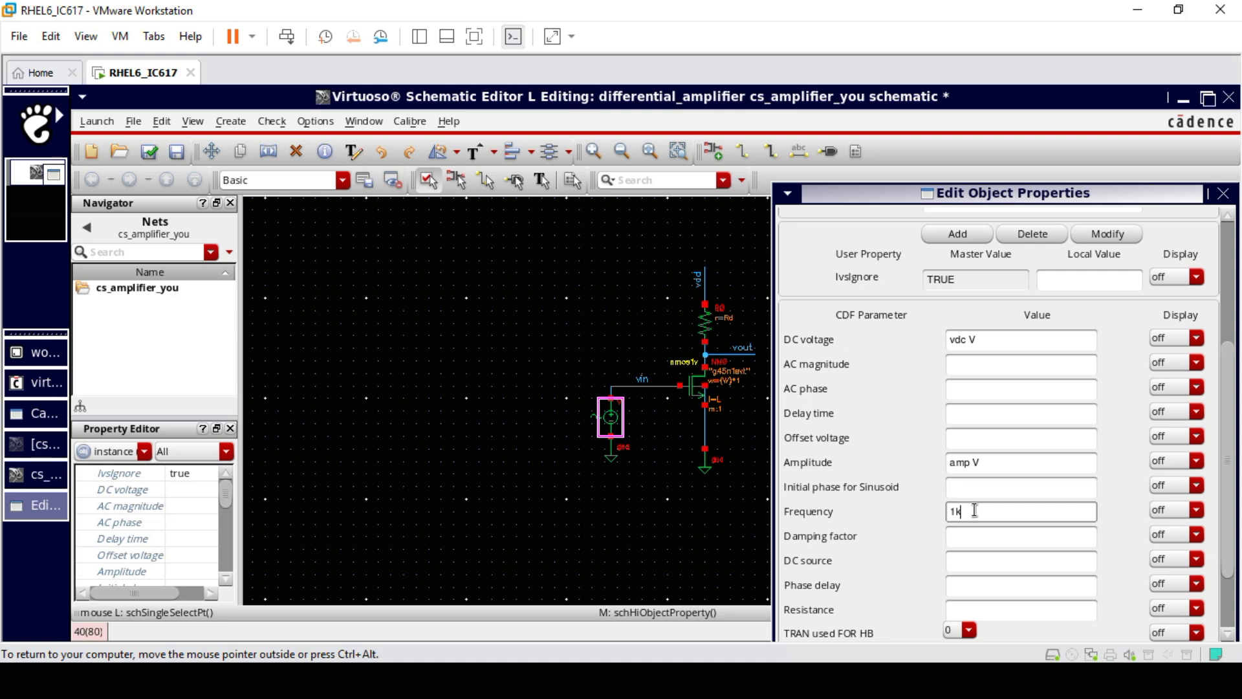
{"action": "key", "text": "Return"}
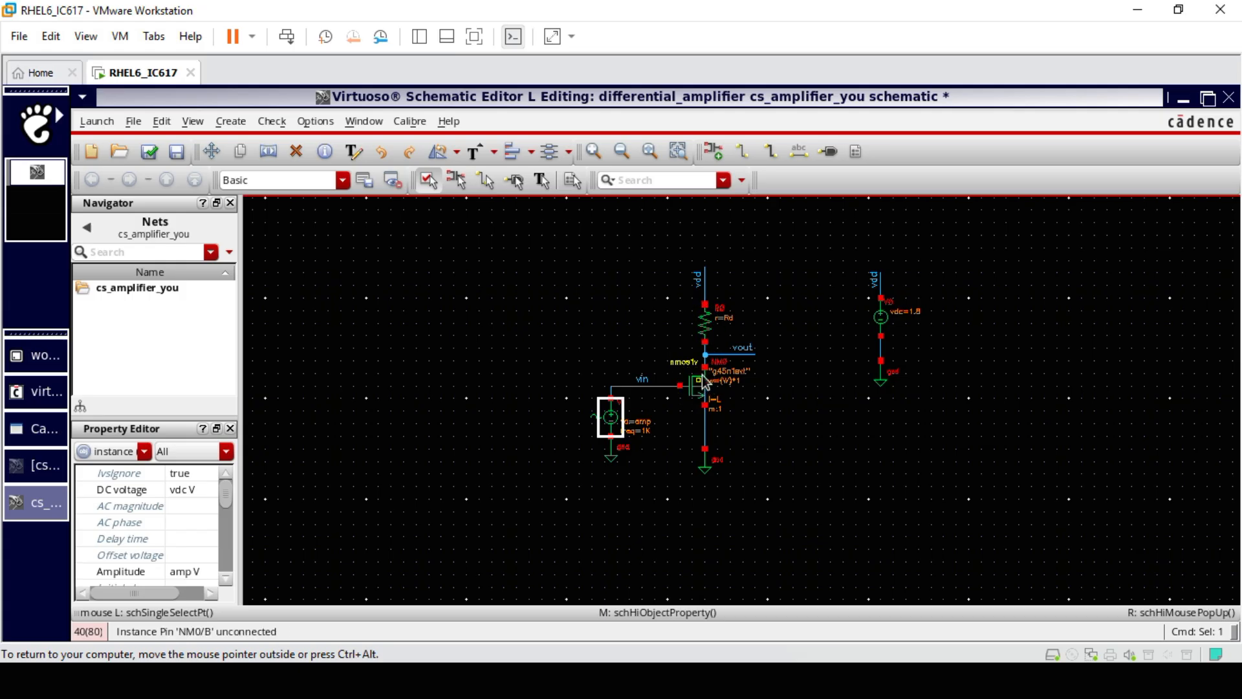
Check and save the schematic, and create a new ADE Explorer view named maestro for cs_amplifier_you.
{"action": "left_click", "coordinate": [149, 152]}
{"action": "left_click", "coordinate": [620, 403]}
{"action": "left_click", "coordinate": [104, 122]}
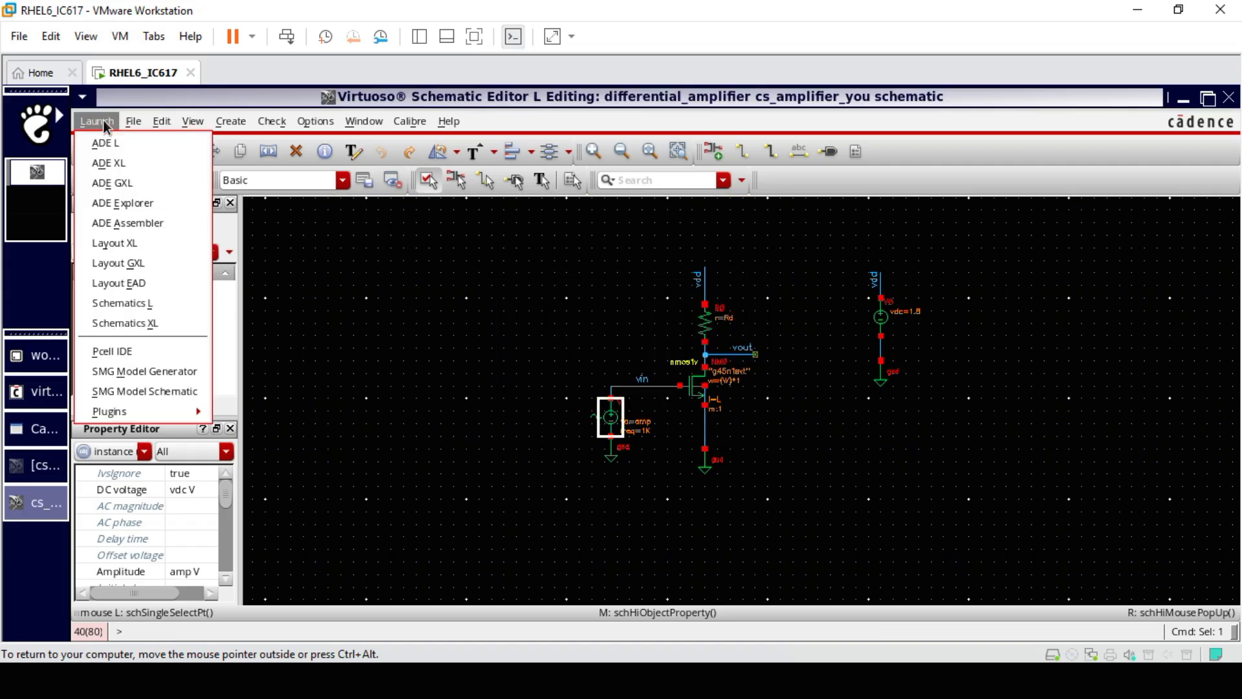
{"action": "left_click", "coordinate": [131, 202]}
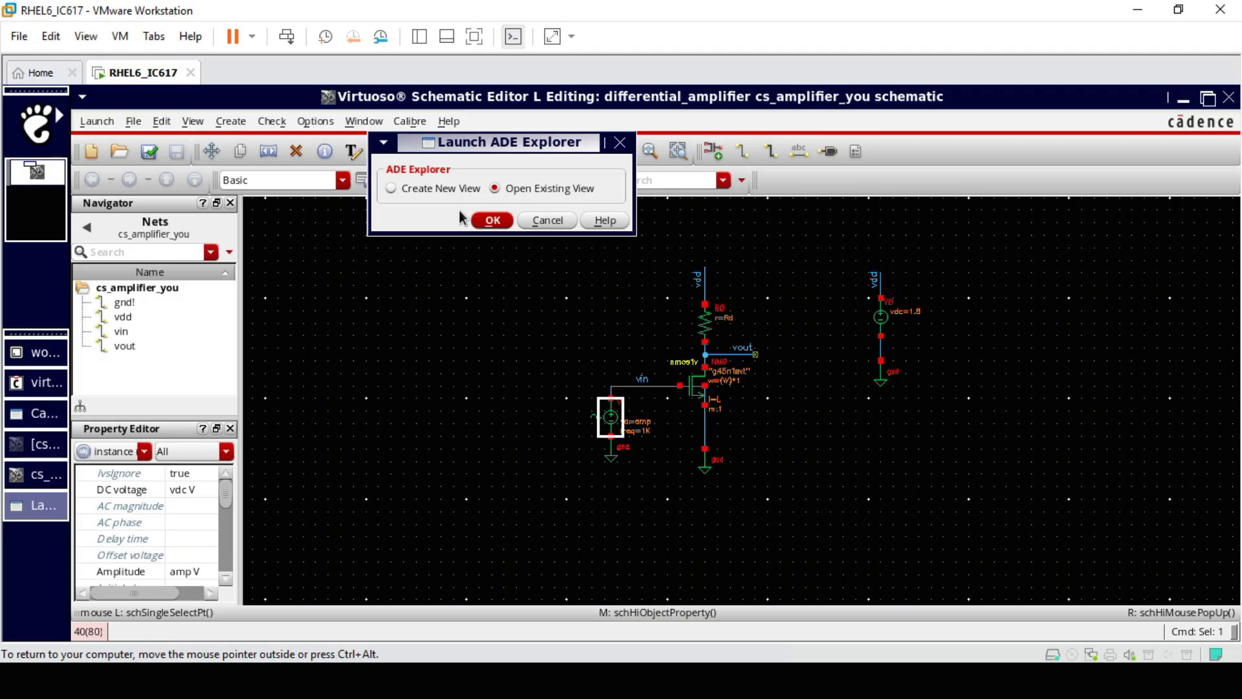
{"action": "left_click", "coordinate": [390, 189]}
{"action": "left_click", "coordinate": [492, 220]}
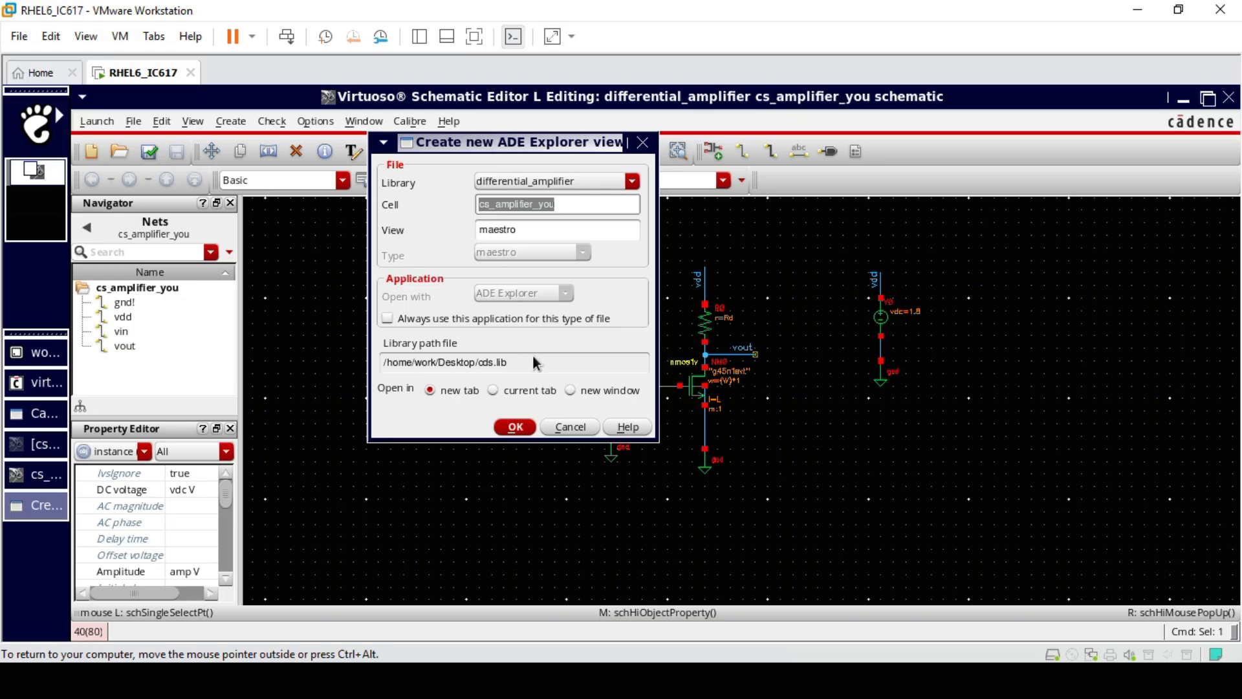
{"action": "left_click", "coordinate": [515, 428]}
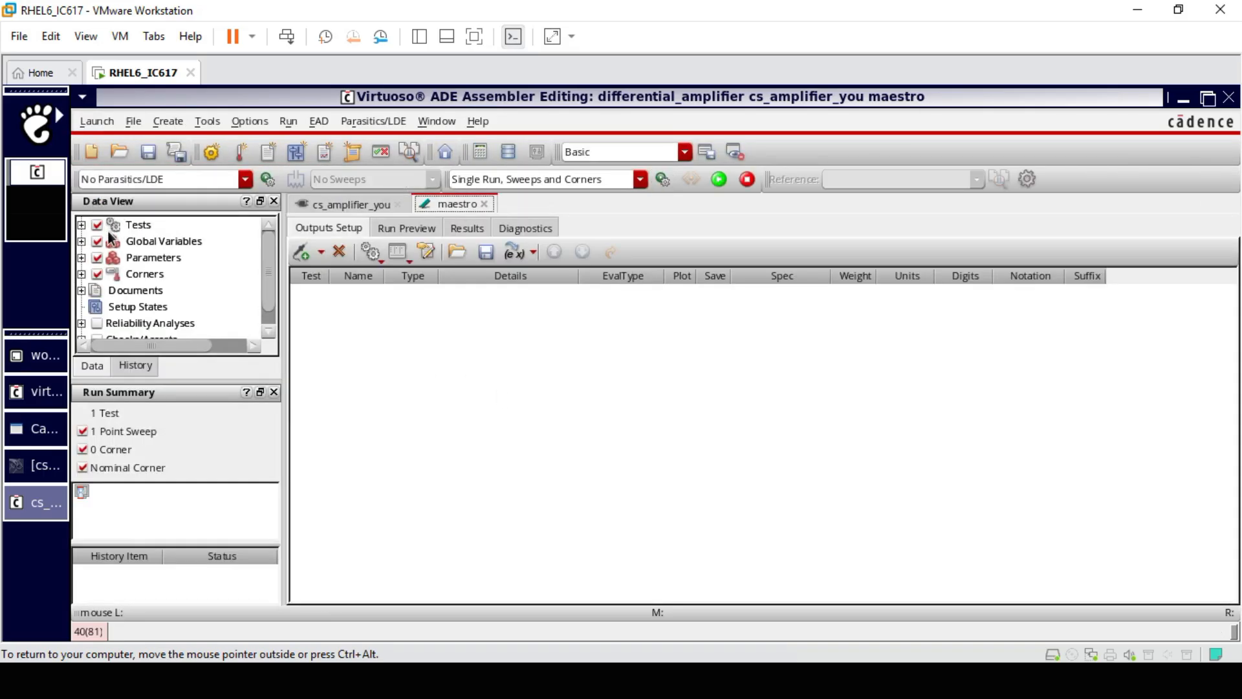
Open the cs_amplifier_you test from the maestro view's Tests in ADE Explorer.
{"action": "left_click", "coordinate": [81, 225]}
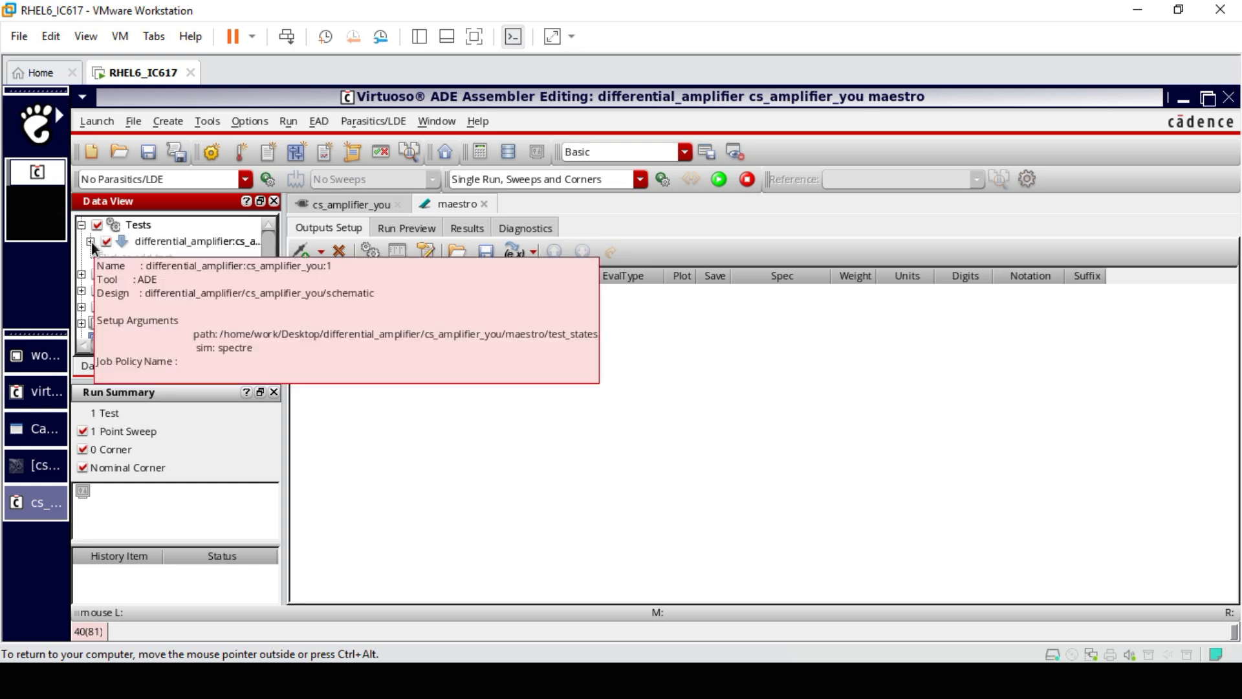
{"action": "left_click", "coordinate": [91, 242]}
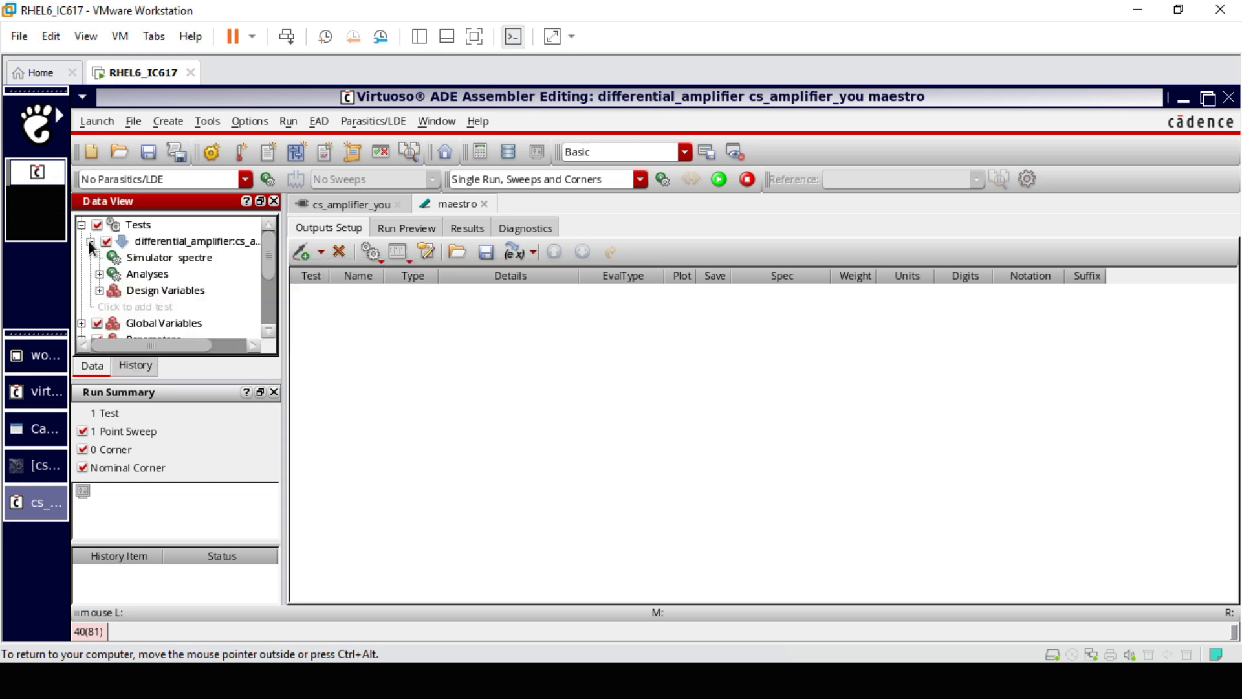
{"action": "left_click", "coordinate": [90, 241]}
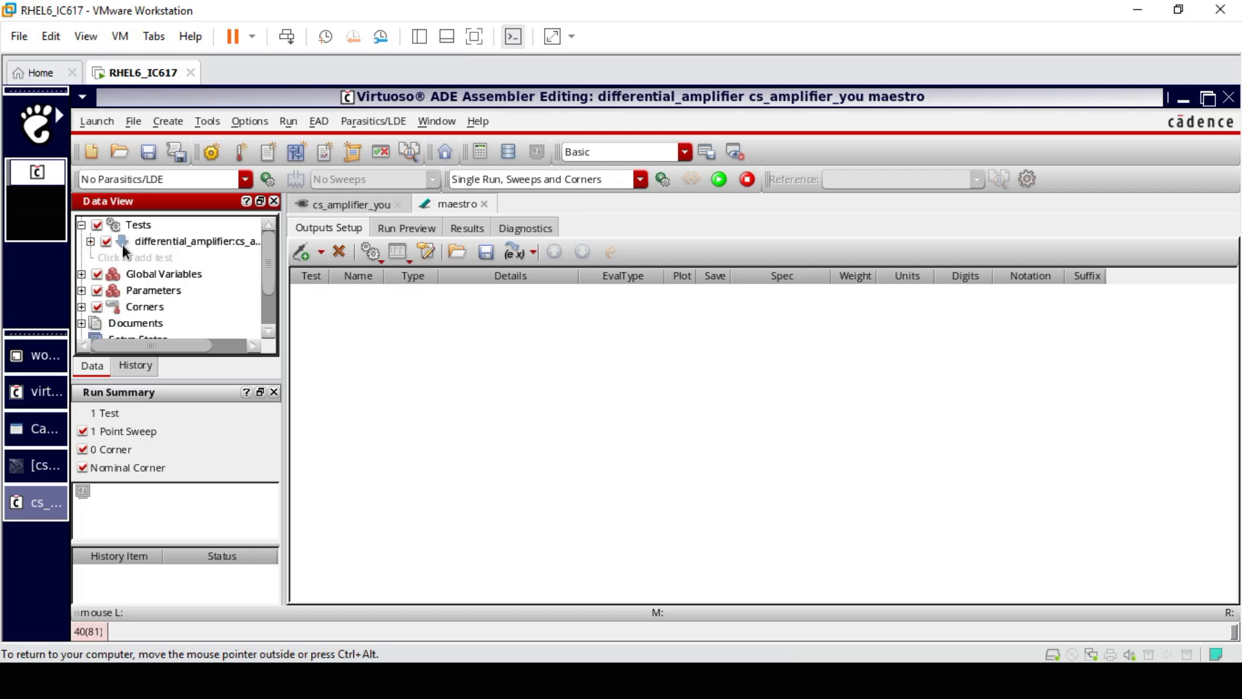
{"action": "double_click", "coordinate": [118, 241]}
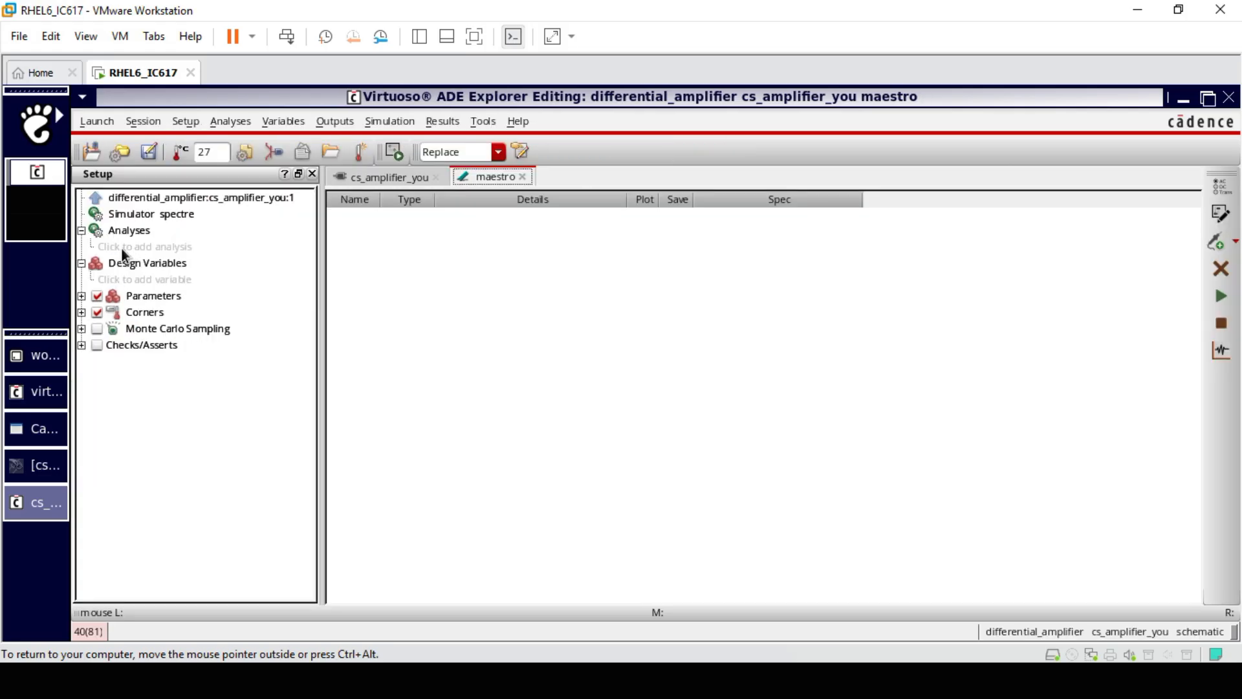
Add a transient analysis with a stop time of 3m.
{"action": "left_click", "coordinate": [121, 247]}
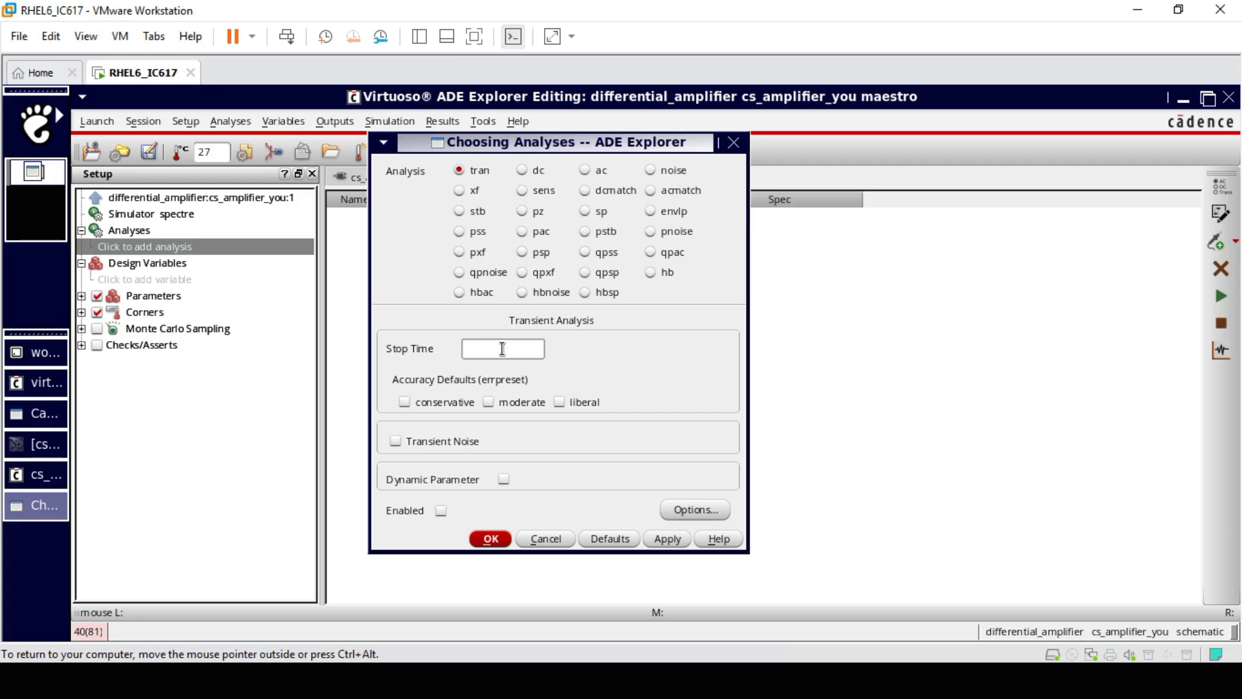
{"action": "type", "text": "3m"}
{"action": "left_click", "coordinate": [490, 538]}
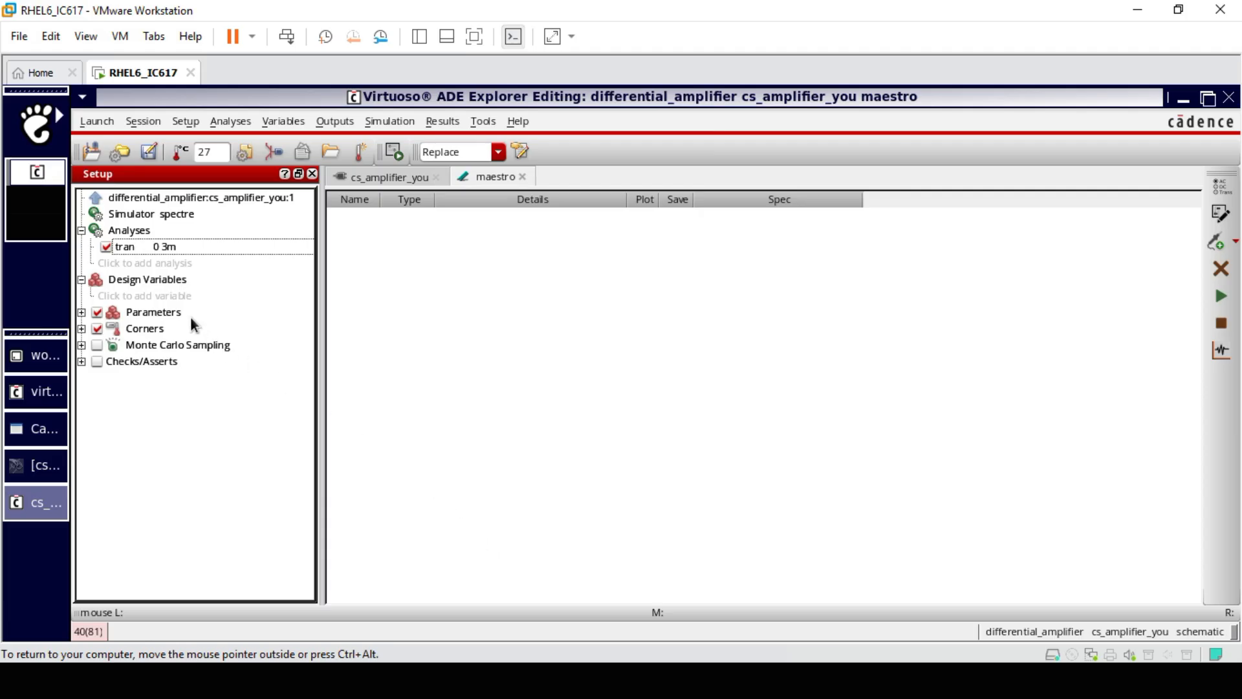
Copy the design variables from the schematic cellview into the simulation setup.
{"action": "left_click", "coordinate": [167, 295]}
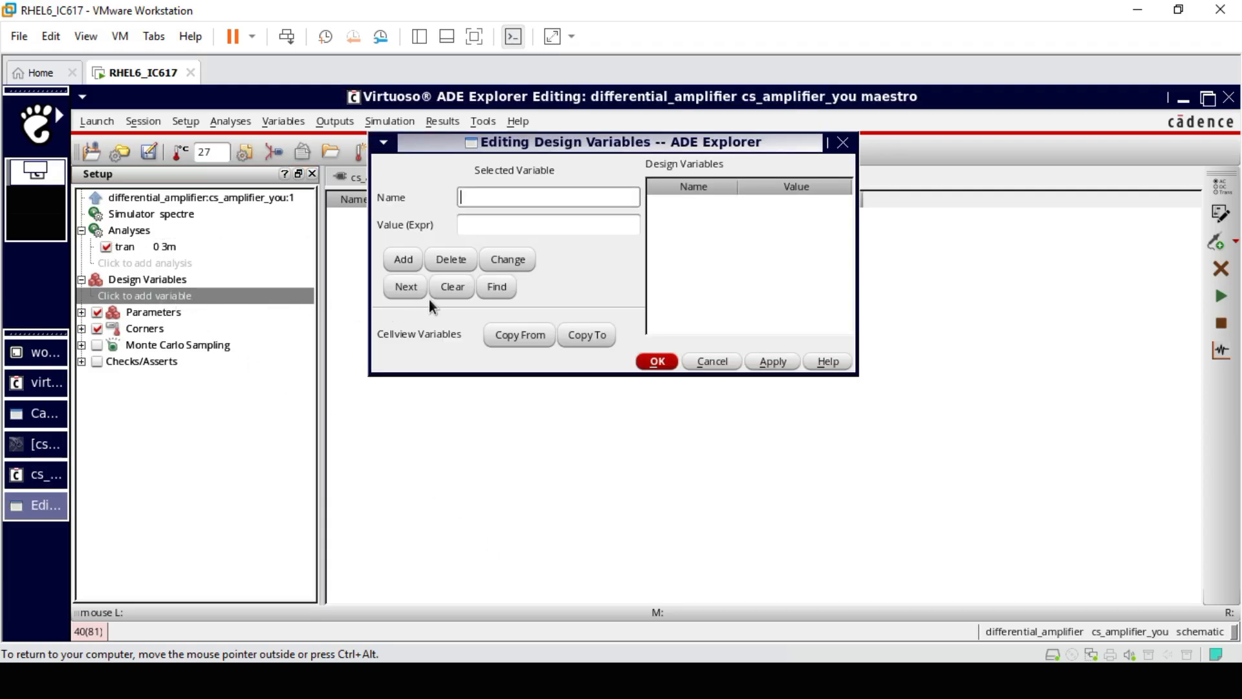
{"action": "left_click", "coordinate": [510, 335]}
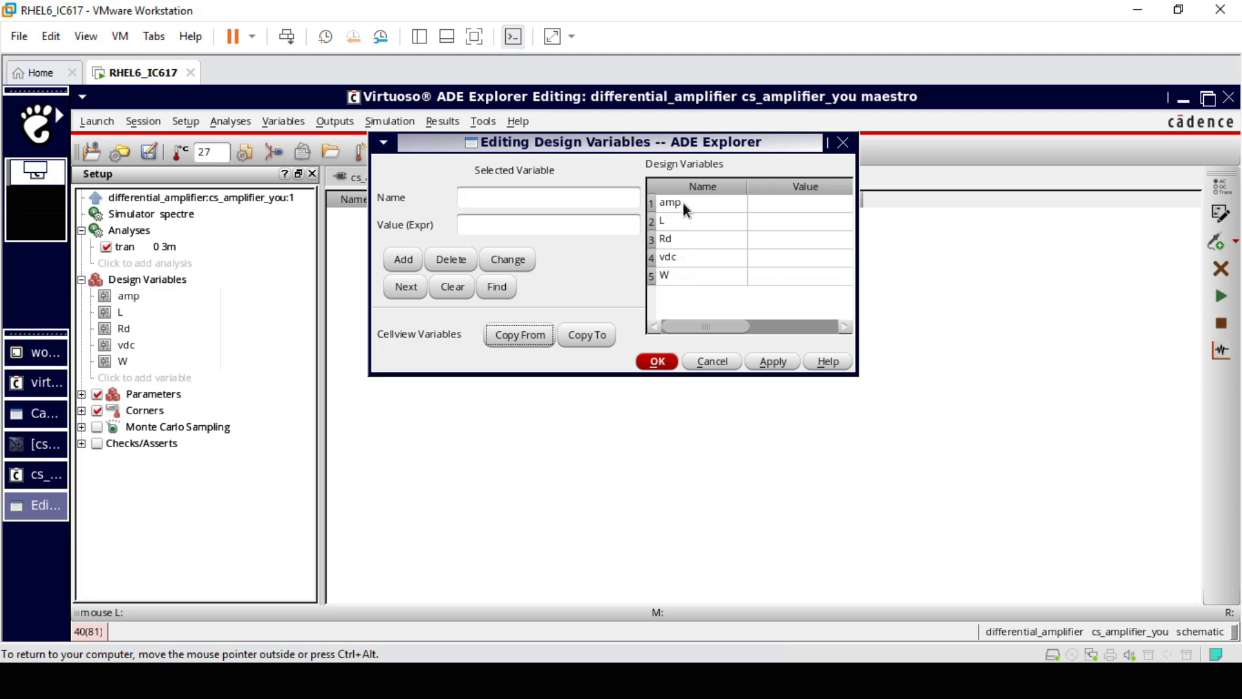
{"action": "left_click", "coordinate": [763, 207]}
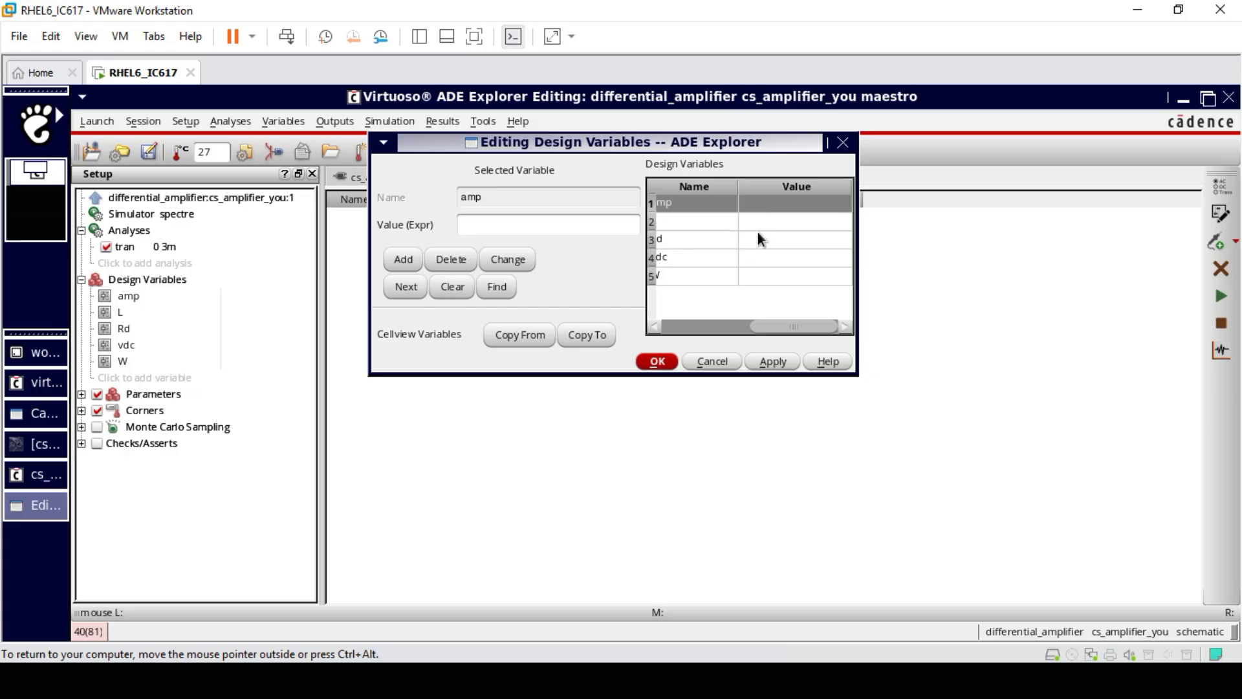
{"action": "left_click", "coordinate": [658, 361]}
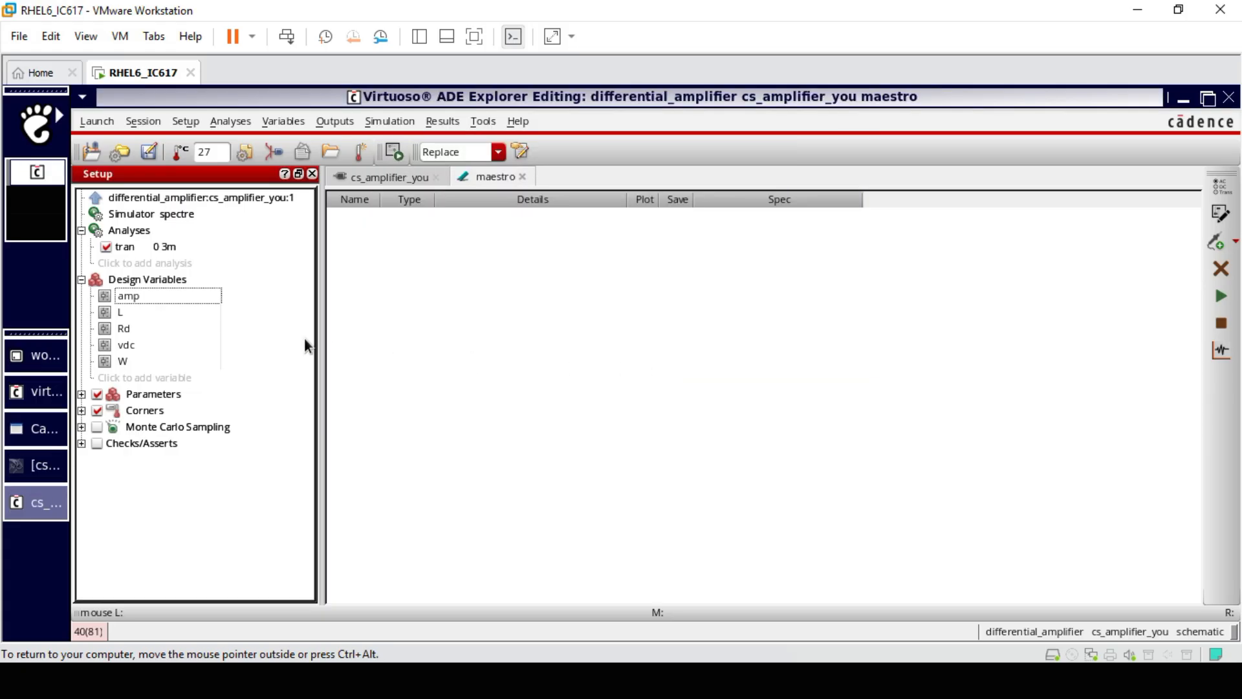
Set the design variables amp to 10m, L to 1u and Rd to 1k.
{"action": "left_click", "coordinate": [247, 298]}
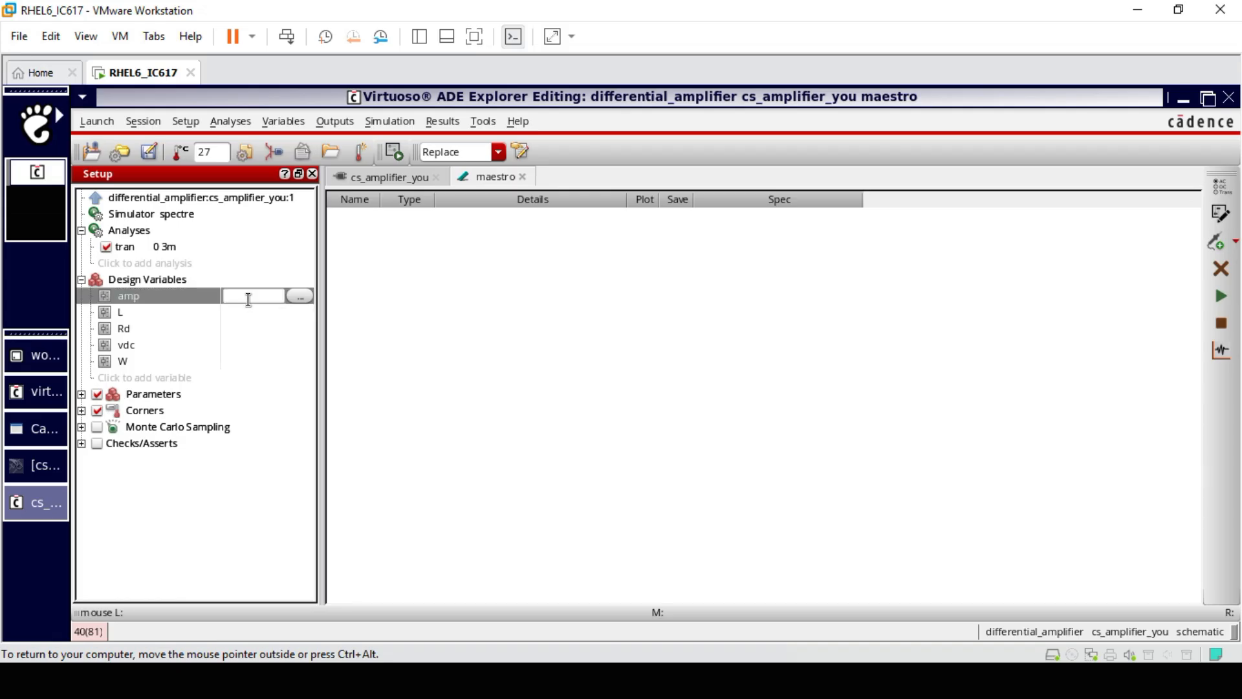
{"action": "type", "text": "10m"}
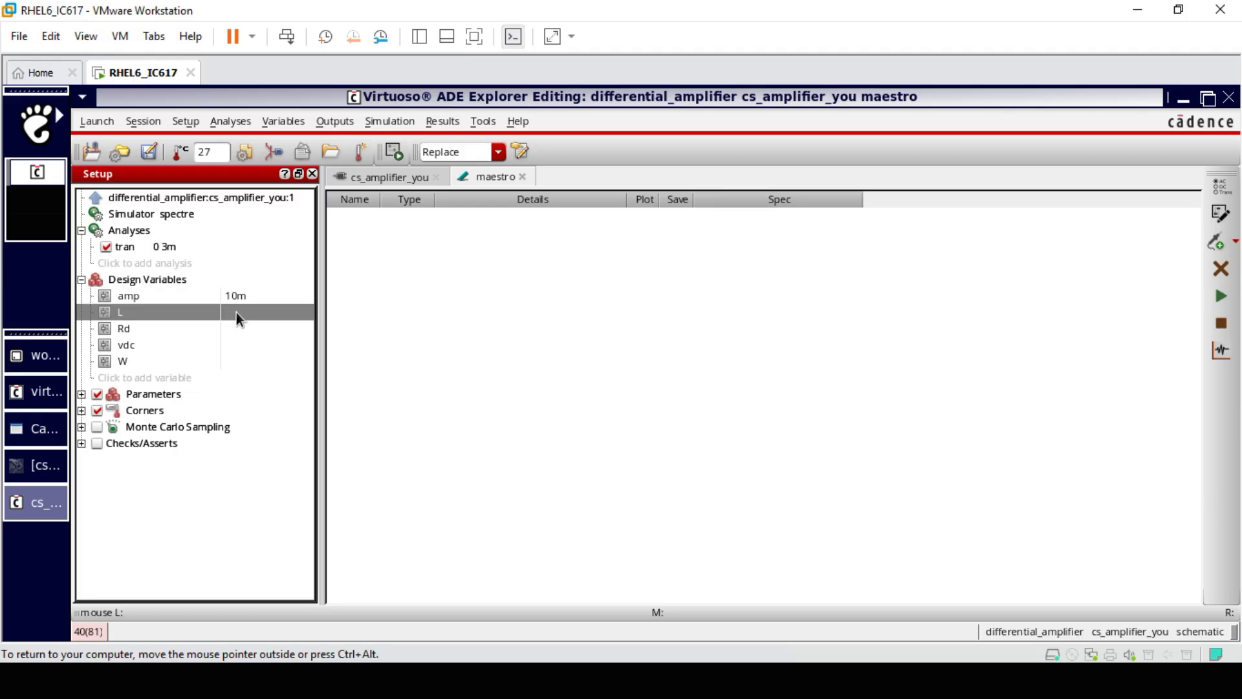
{"action": "left_click", "coordinate": [243, 313]}
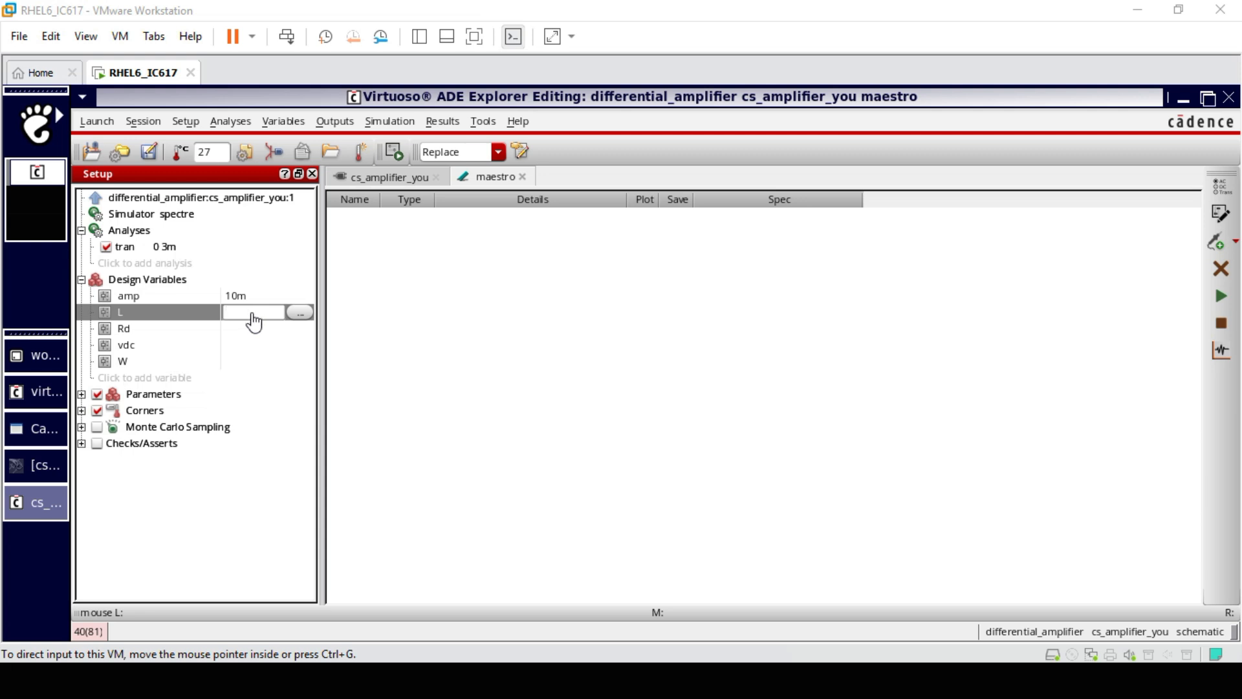
{"action": "left_click", "coordinate": [254, 314]}
{"action": "type", "text": "1u"}
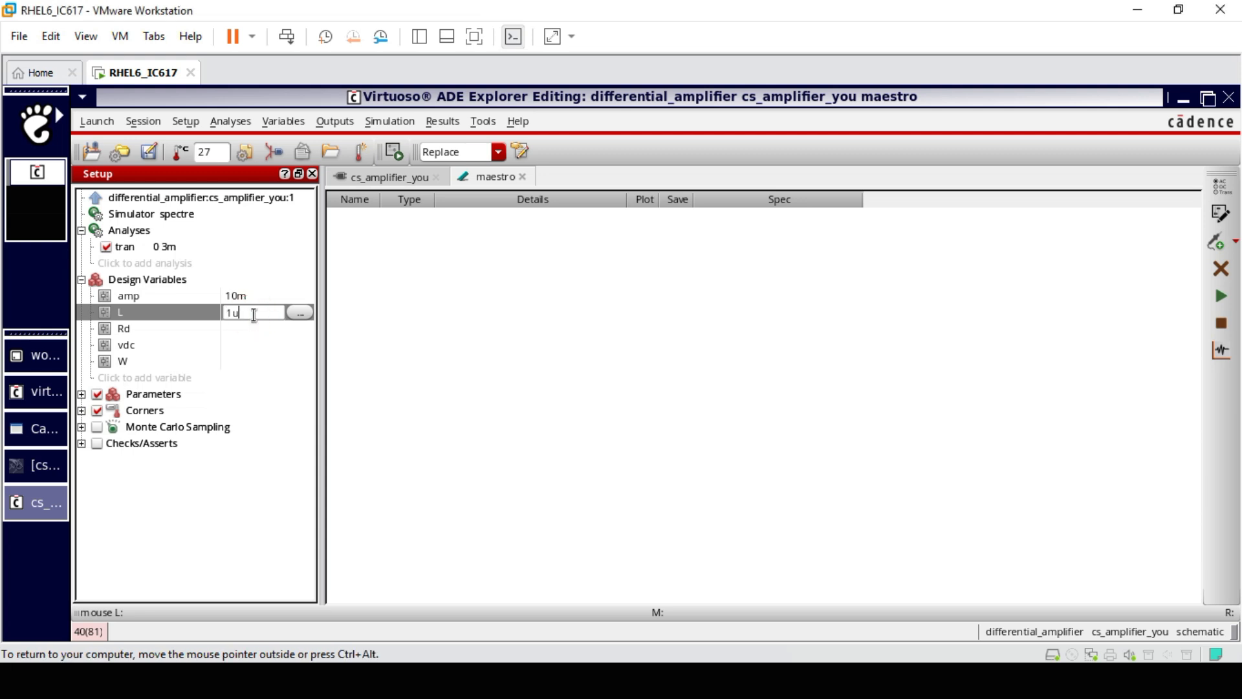
{"action": "left_click", "coordinate": [239, 330]}
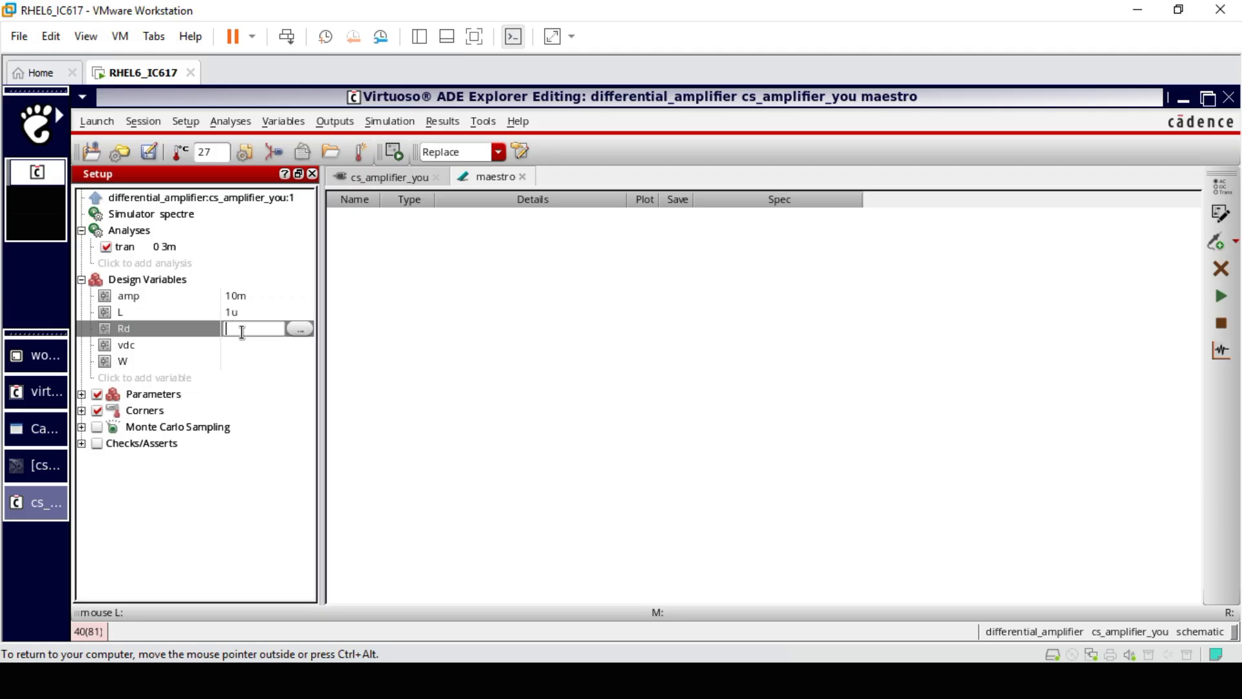
{"action": "type", "text": "1k"}
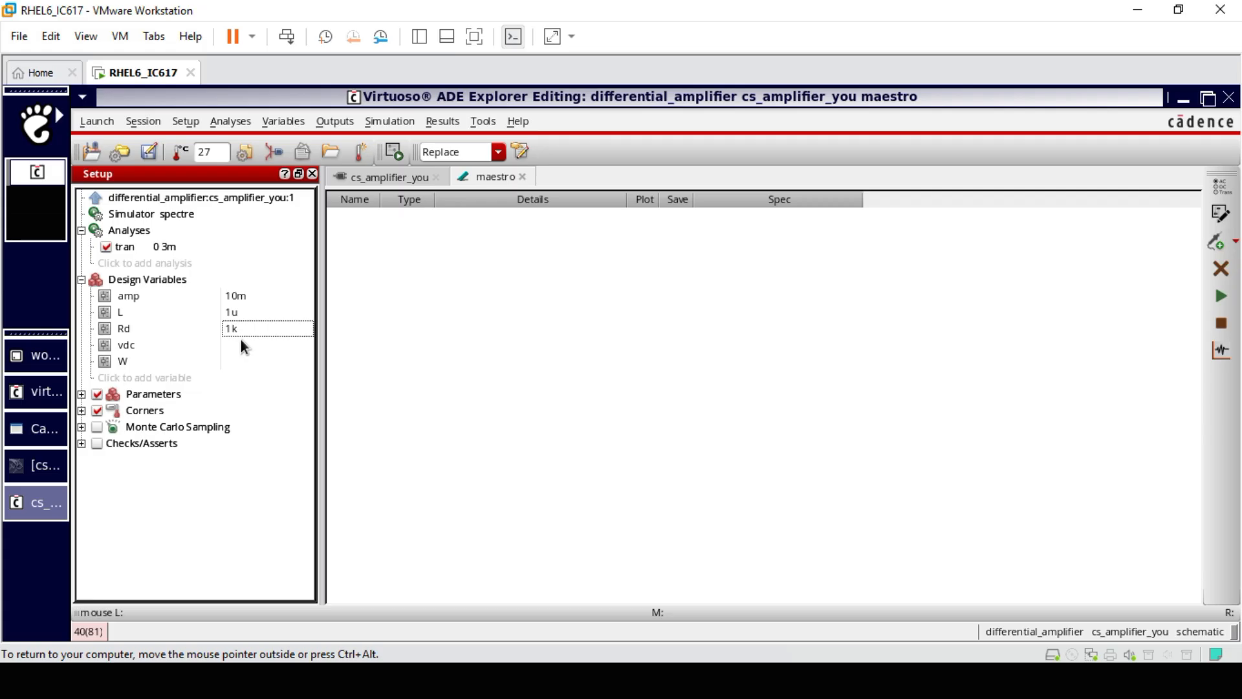
Set the design variable vdc to 700m and W to 10u.
{"action": "left_click", "coordinate": [240, 343]}
{"action": "type", "text": "700m"}
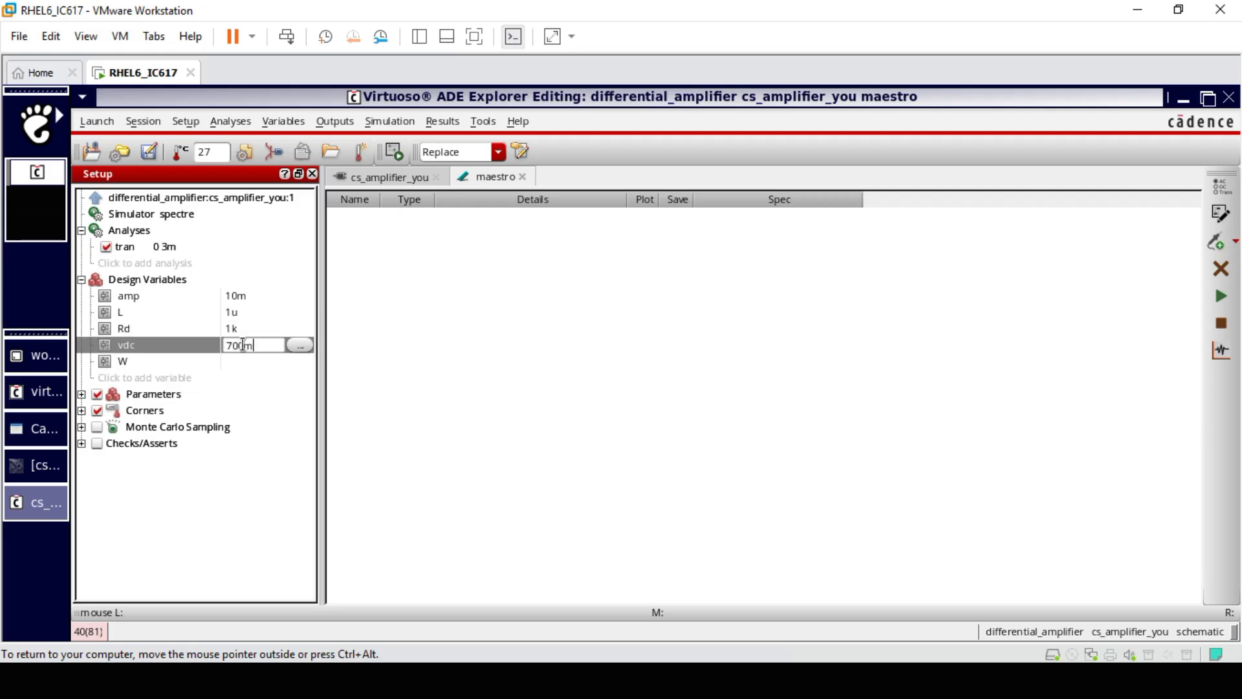
{"action": "key", "text": "Return"}
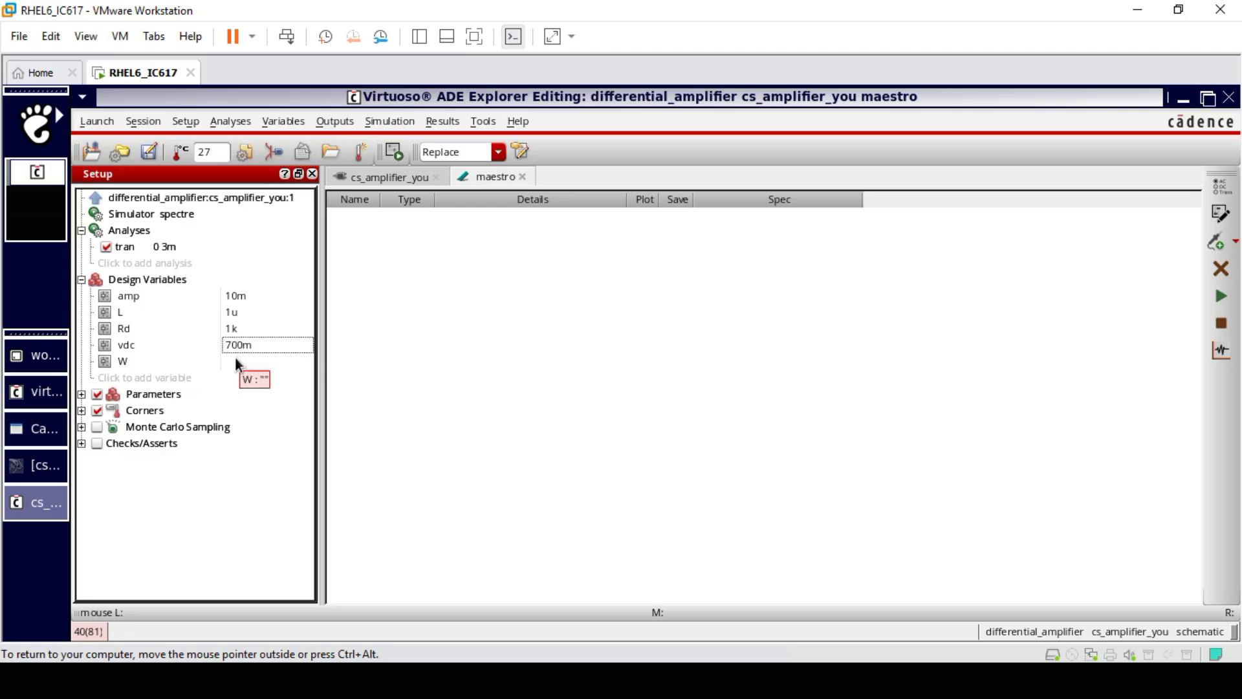
{"action": "left_click", "coordinate": [235, 360]}
{"action": "type", "text": "10"}
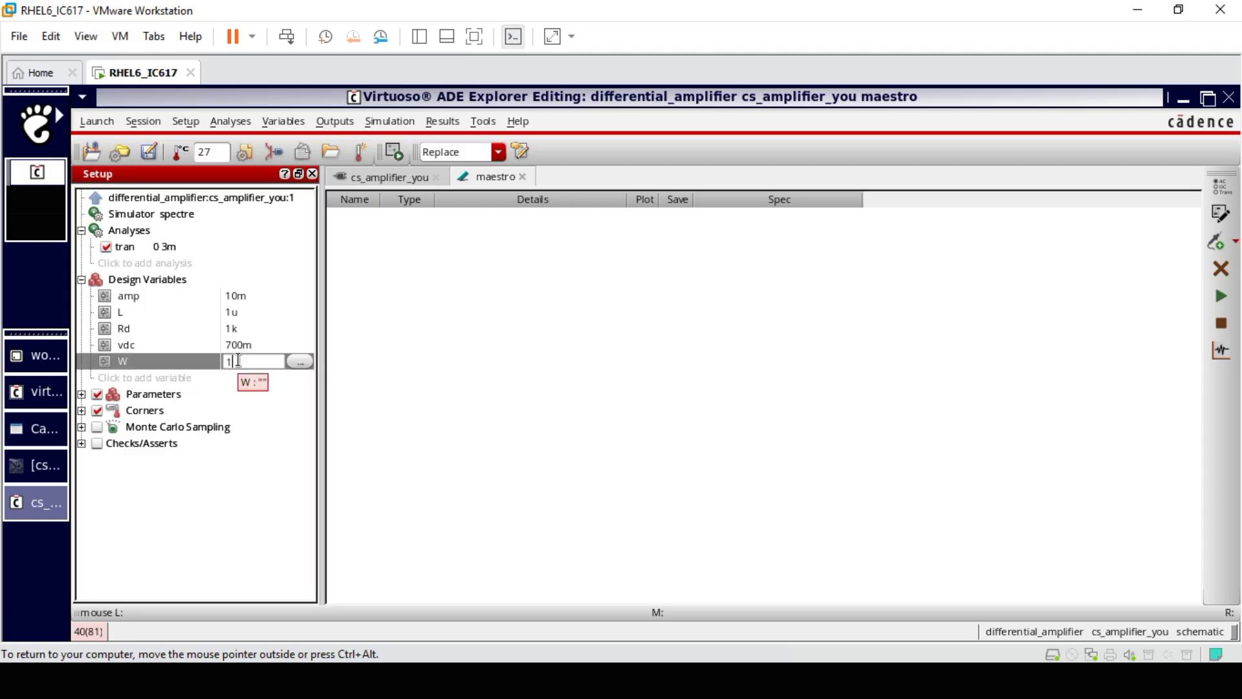
{"action": "type", "text": "u"}
{"action": "key", "text": "Return"}
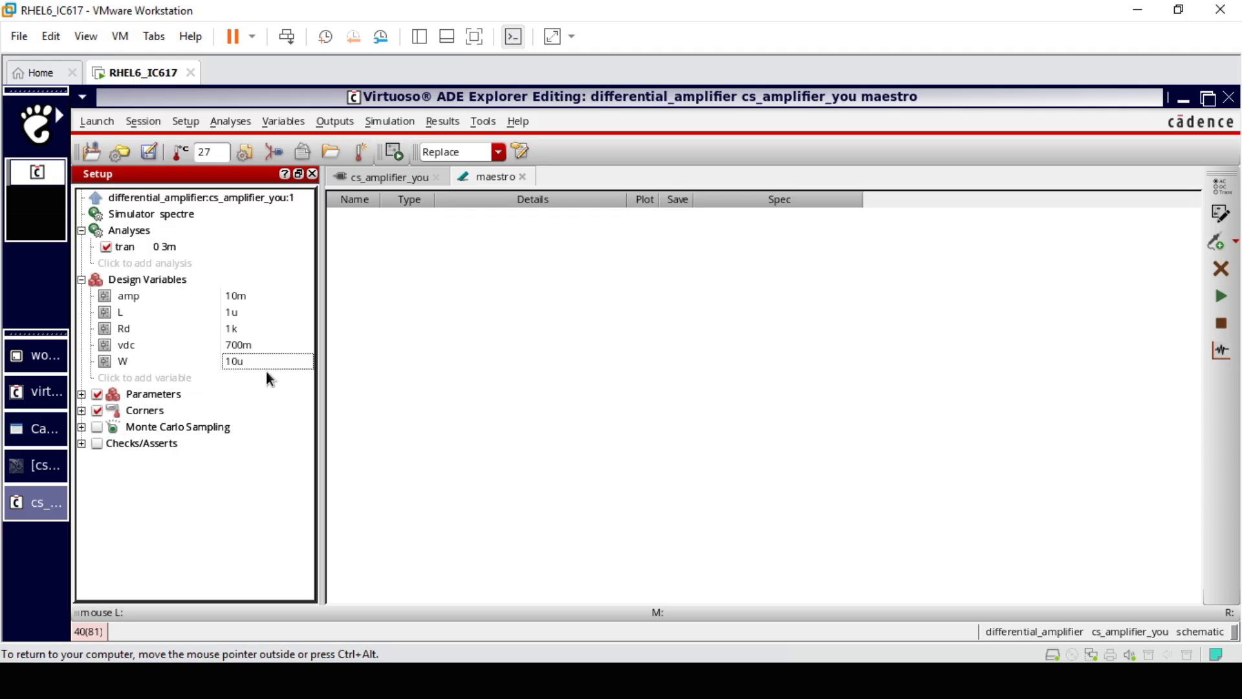
Add a new output to the maestro setup and change its type to signal.
{"action": "left_click", "coordinate": [409, 269]}
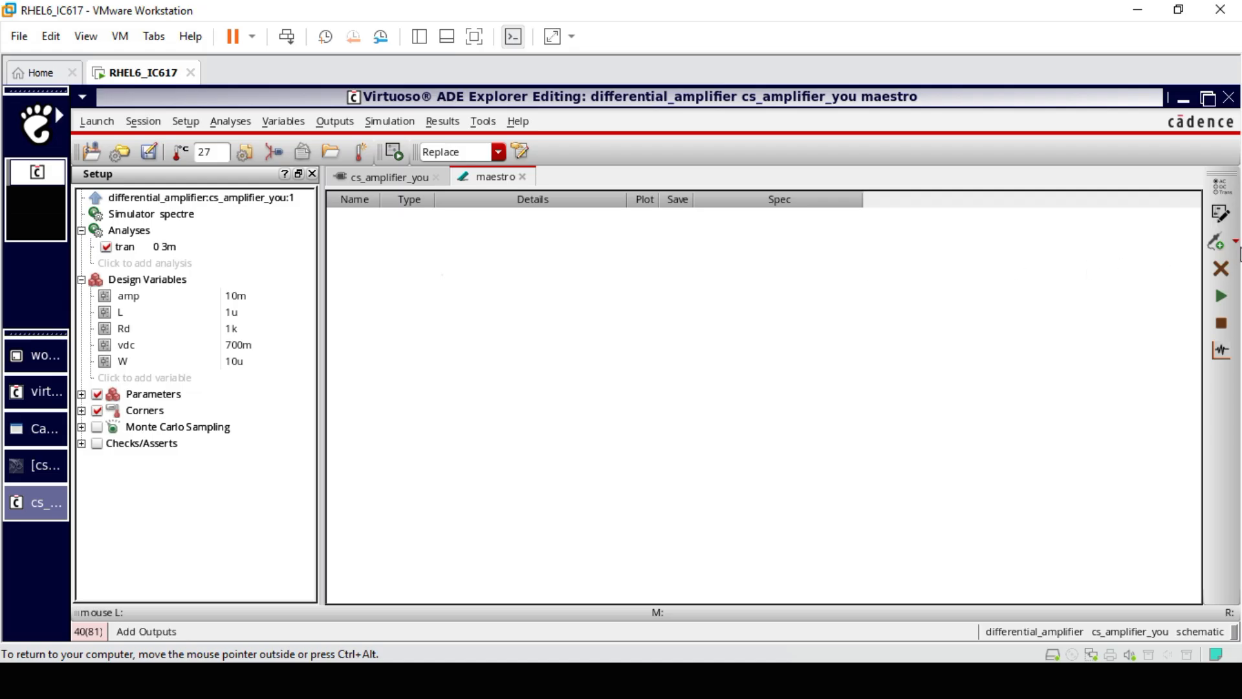
{"action": "left_click", "coordinate": [1216, 246]}
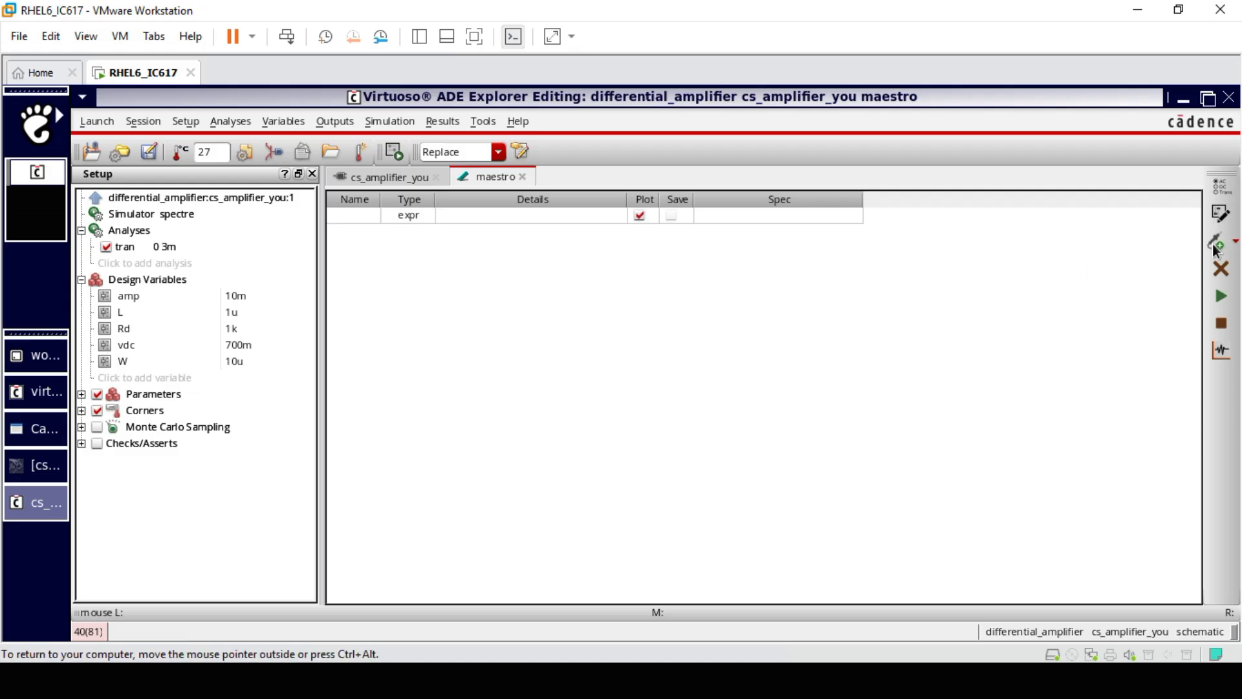
{"action": "double_click", "coordinate": [425, 219]}
{"action": "left_click", "coordinate": [425, 217]}
{"action": "left_click", "coordinate": [426, 218]}
{"action": "left_click", "coordinate": [426, 218]}
{"action": "left_click", "coordinate": [427, 251]}
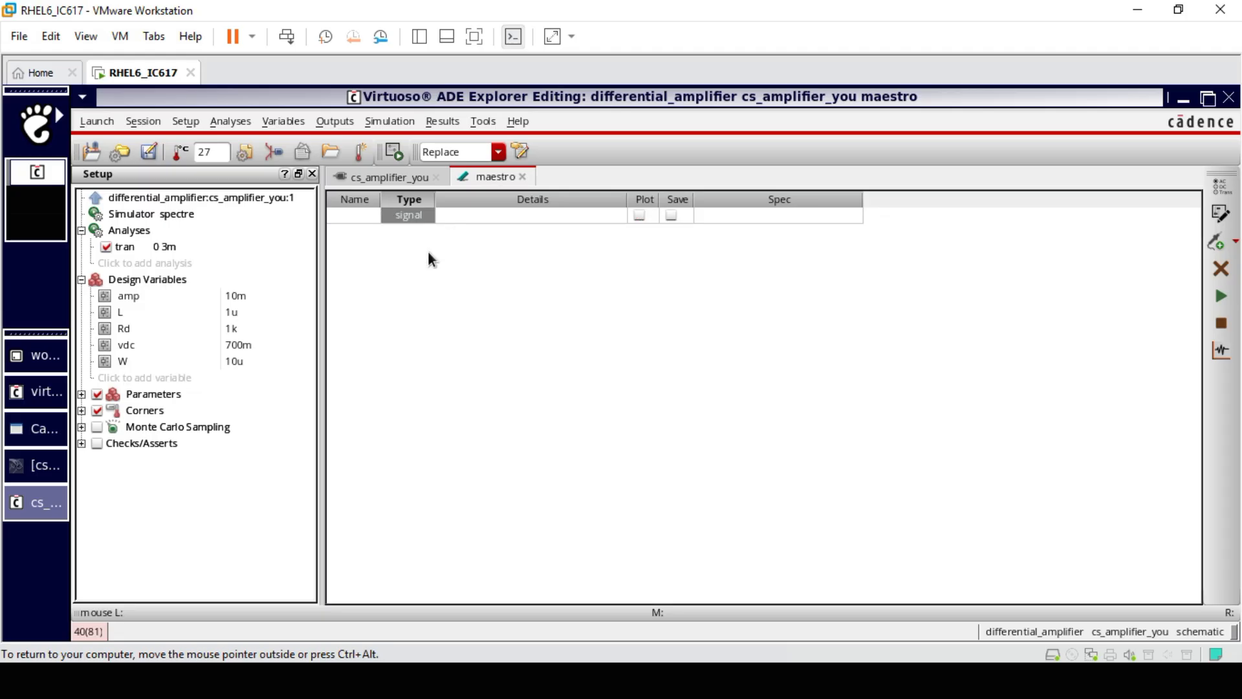
Assign the vout net from the schematic as the signal of the new output.
{"action": "double_click", "coordinate": [542, 216]}
{"action": "left_click", "coordinate": [615, 215]}
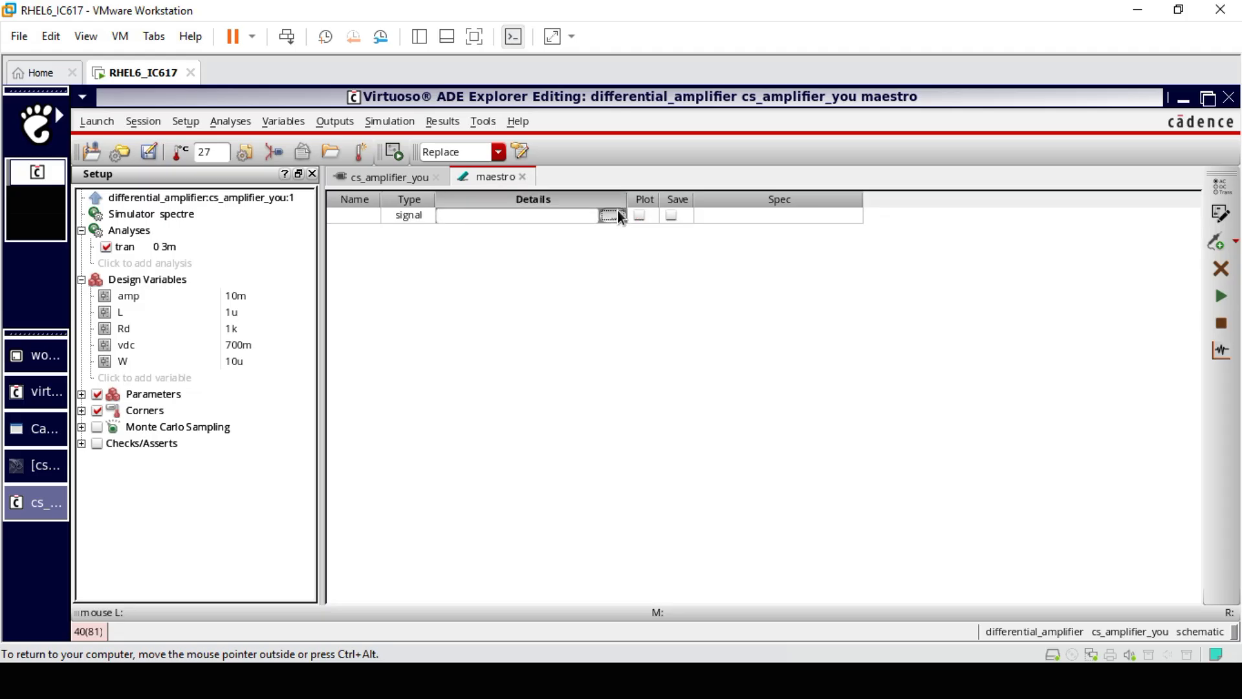
{"action": "left_click_drag", "start_coordinate": [798, 430], "coordinate": [831, 603]}
{"action": "left_click", "coordinate": [747, 412]}
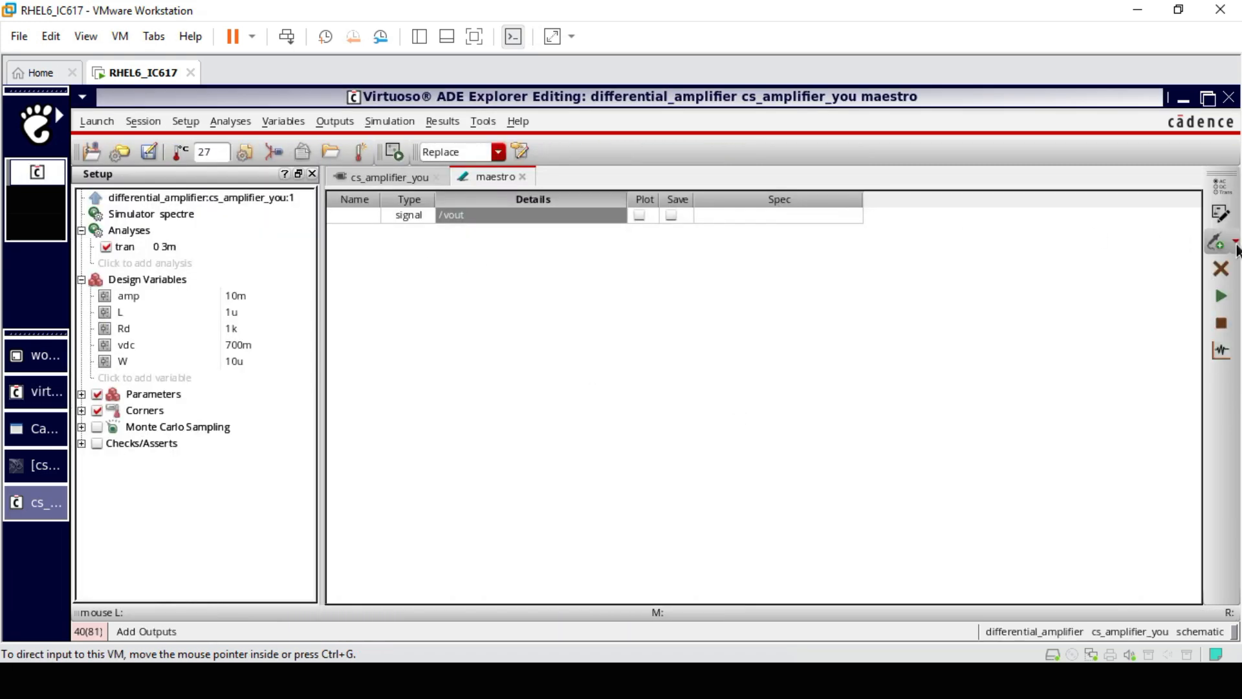
Add a second signal output for the vin net from the schematic and enable plotting for both outputs.
{"action": "left_click", "coordinate": [1216, 243]}
{"action": "left_click", "coordinate": [429, 230]}
{"action": "left_click", "coordinate": [438, 266]}
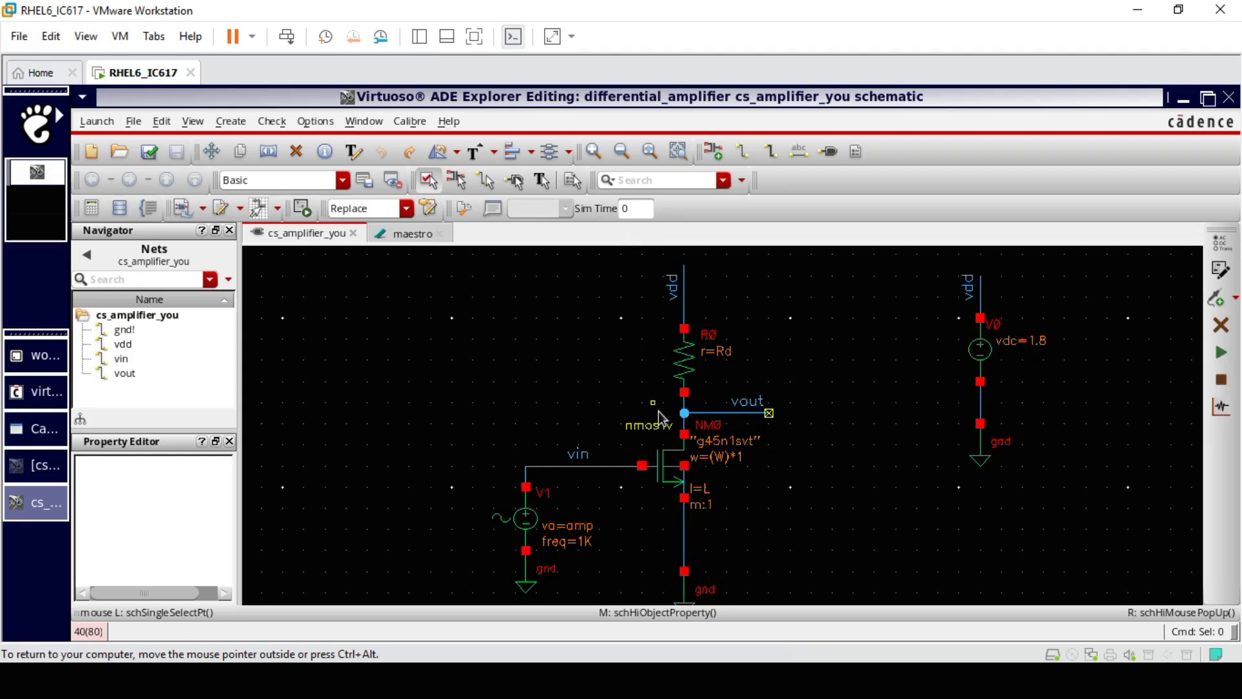
{"action": "left_click", "coordinate": [578, 466]}
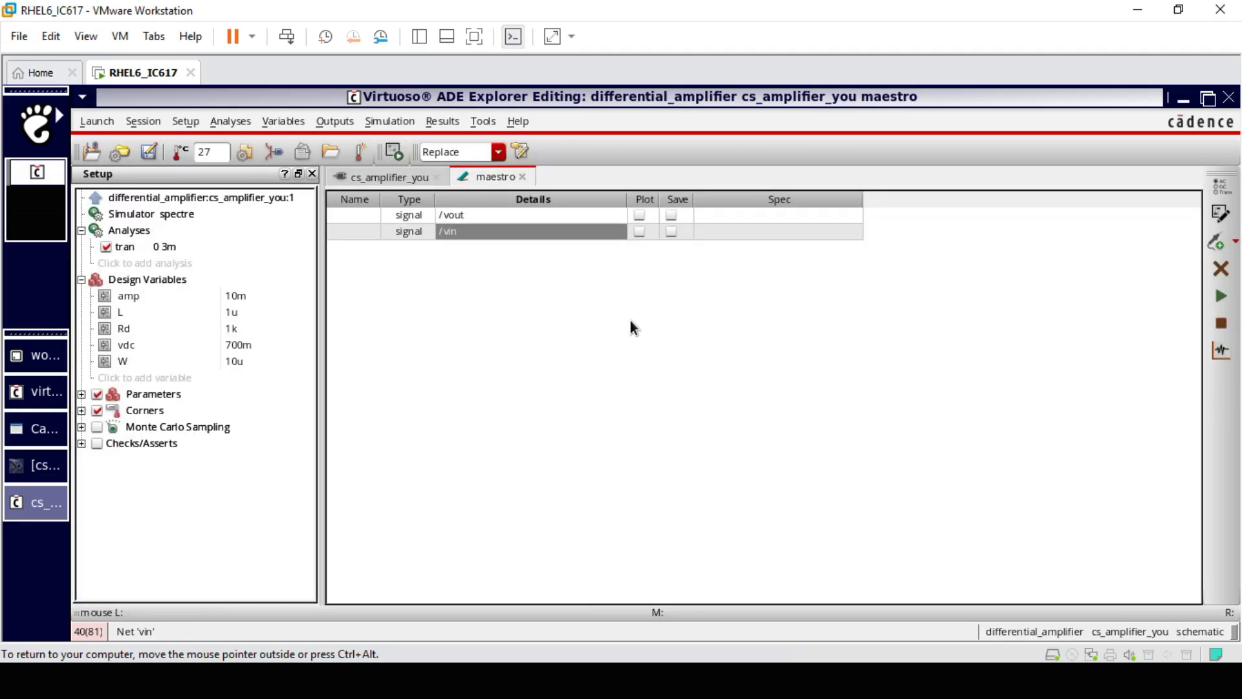
{"action": "left_click", "coordinate": [639, 224]}
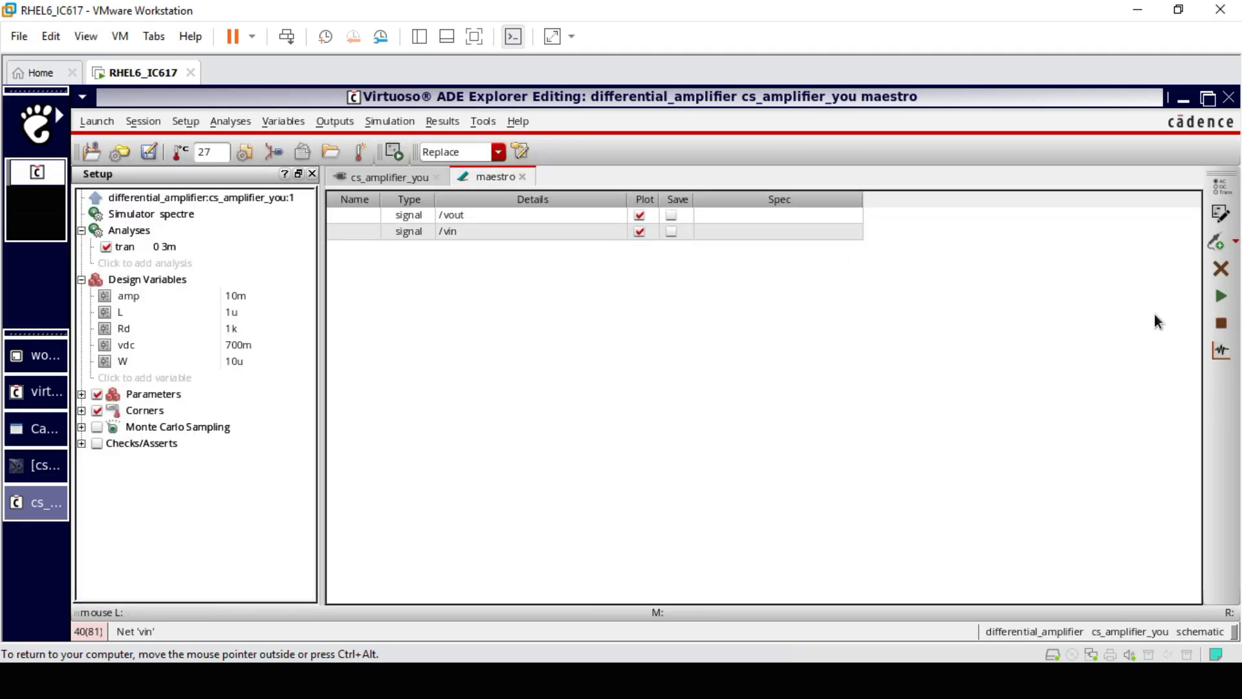
Run the simulation and split the waveform strip by trace to inspect vout and vin separately.
{"action": "left_click", "coordinate": [1220, 296]}
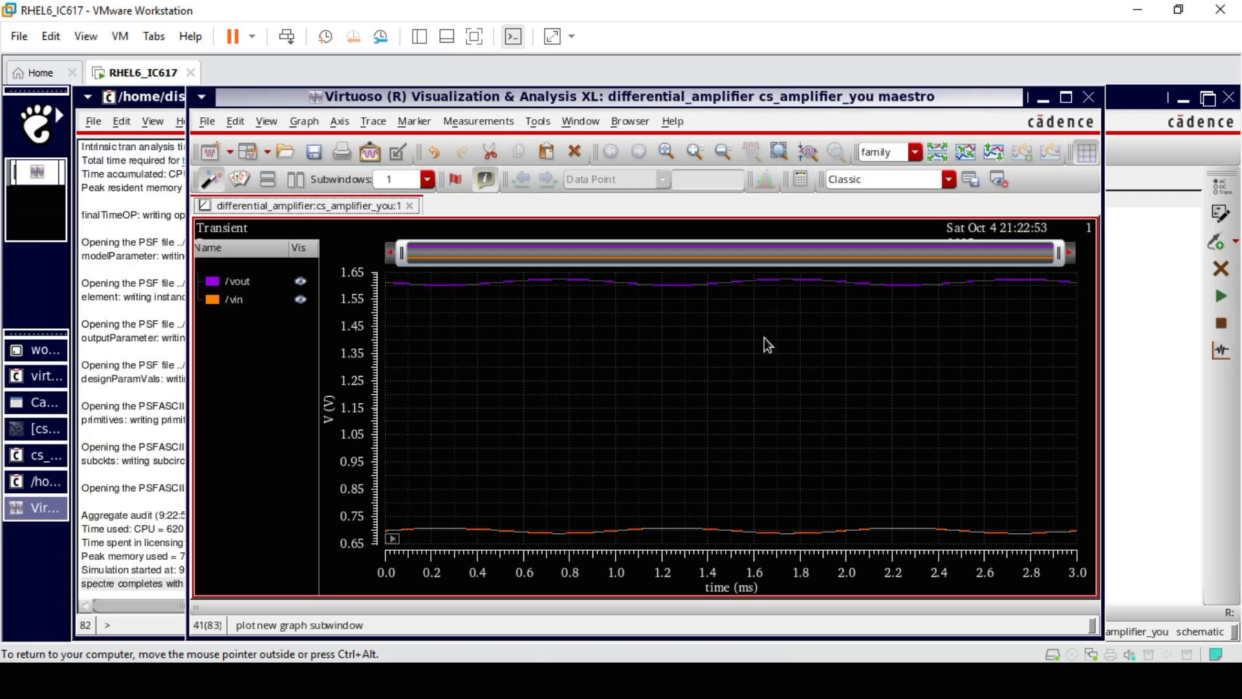
{"action": "right_click", "coordinate": [228, 387]}
{"action": "mouse_move", "coordinate": [304, 129]}
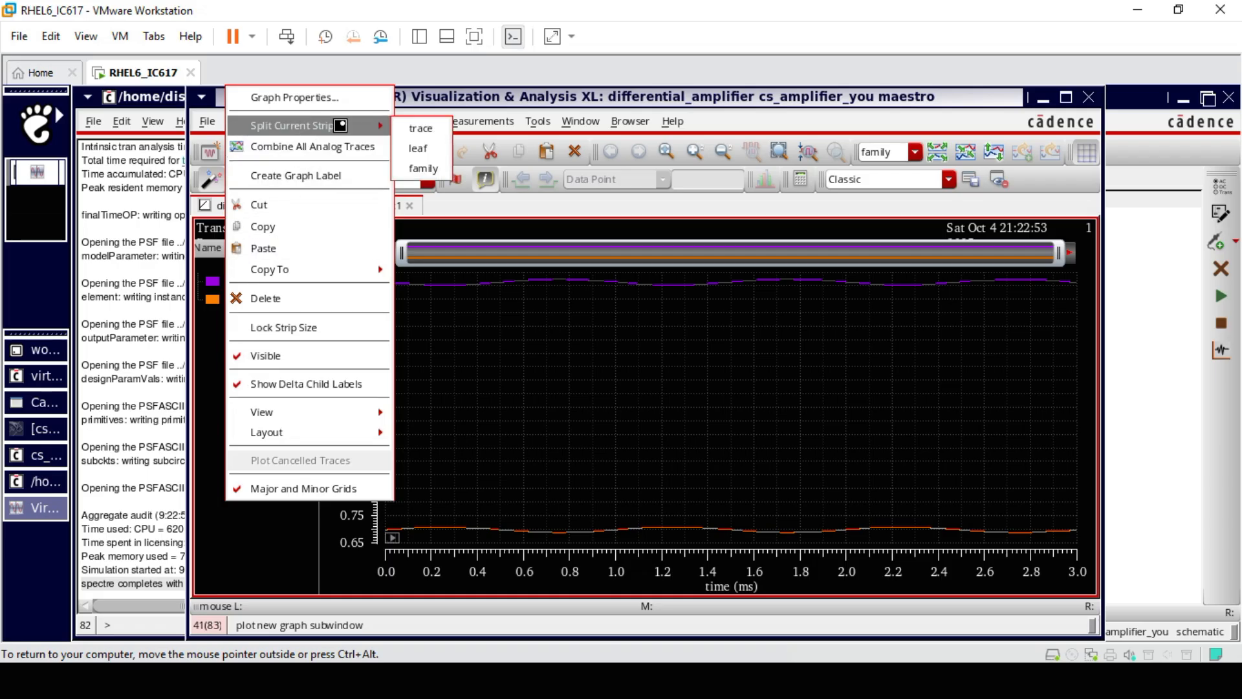
{"action": "left_click", "coordinate": [414, 127]}
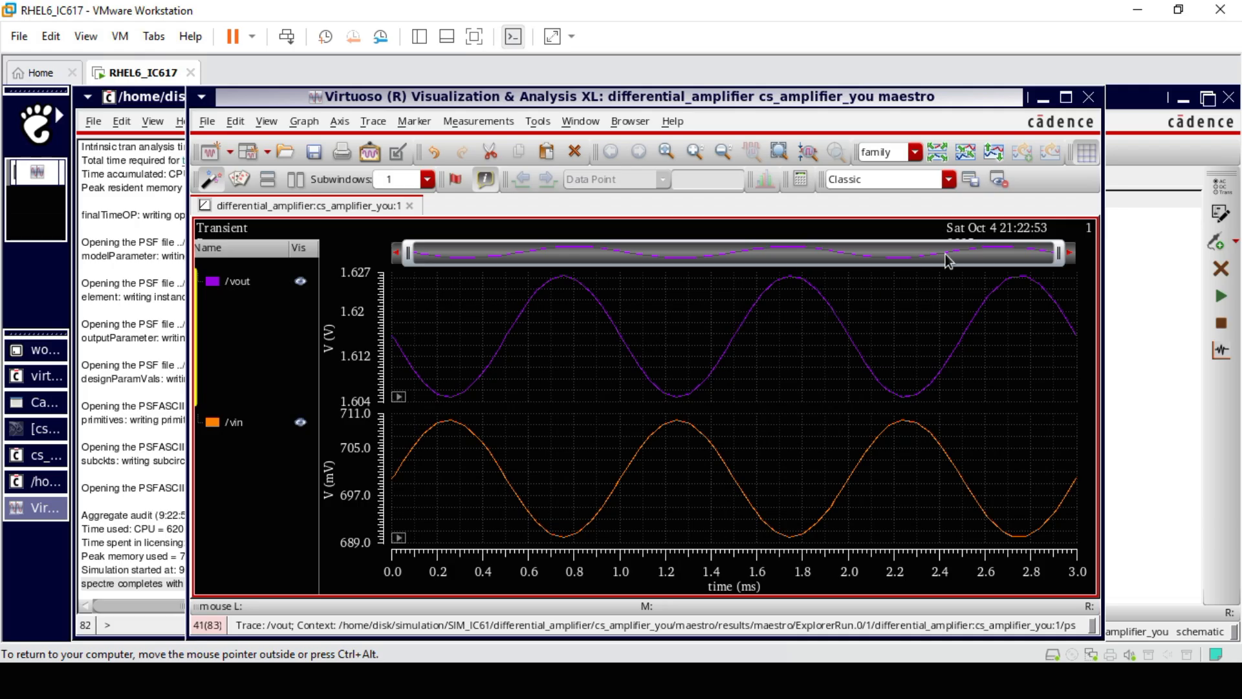
{"action": "left_click", "coordinate": [1089, 98]}
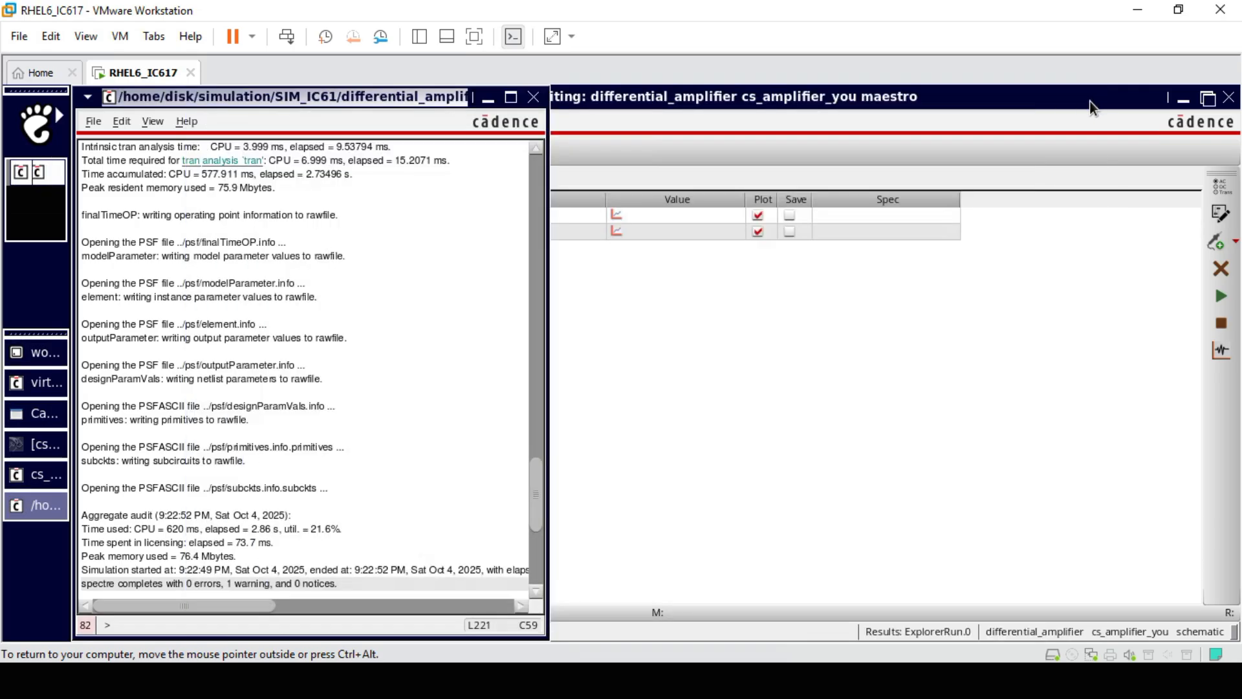
{"action": "left_click", "coordinate": [670, 312]}
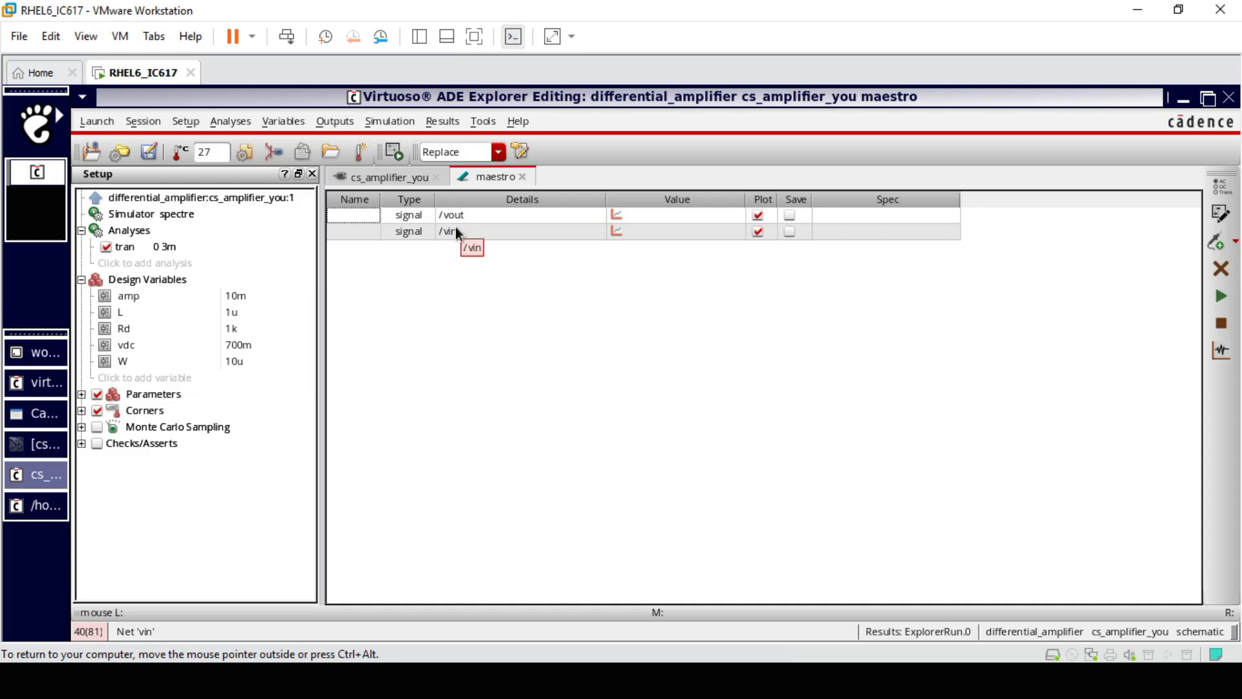
Rerun the simulation and send the vout trace to the calculator.
{"action": "left_click", "coordinate": [1221, 296]}
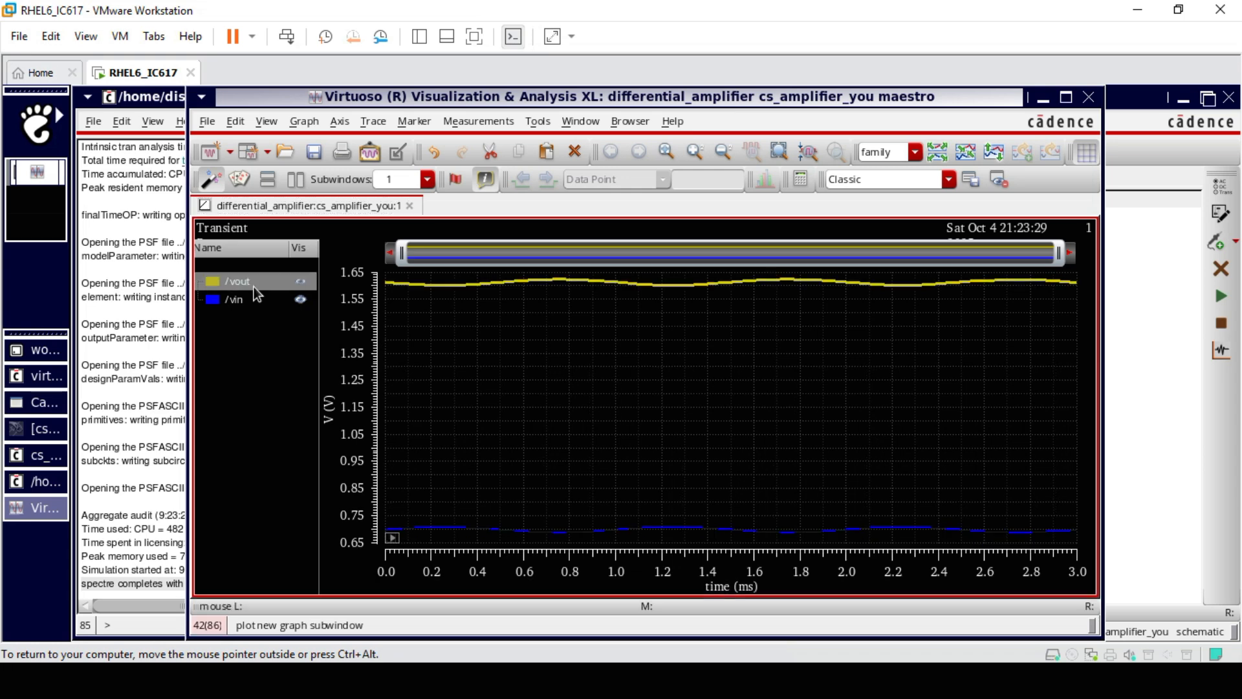
{"action": "right_click", "coordinate": [252, 285]}
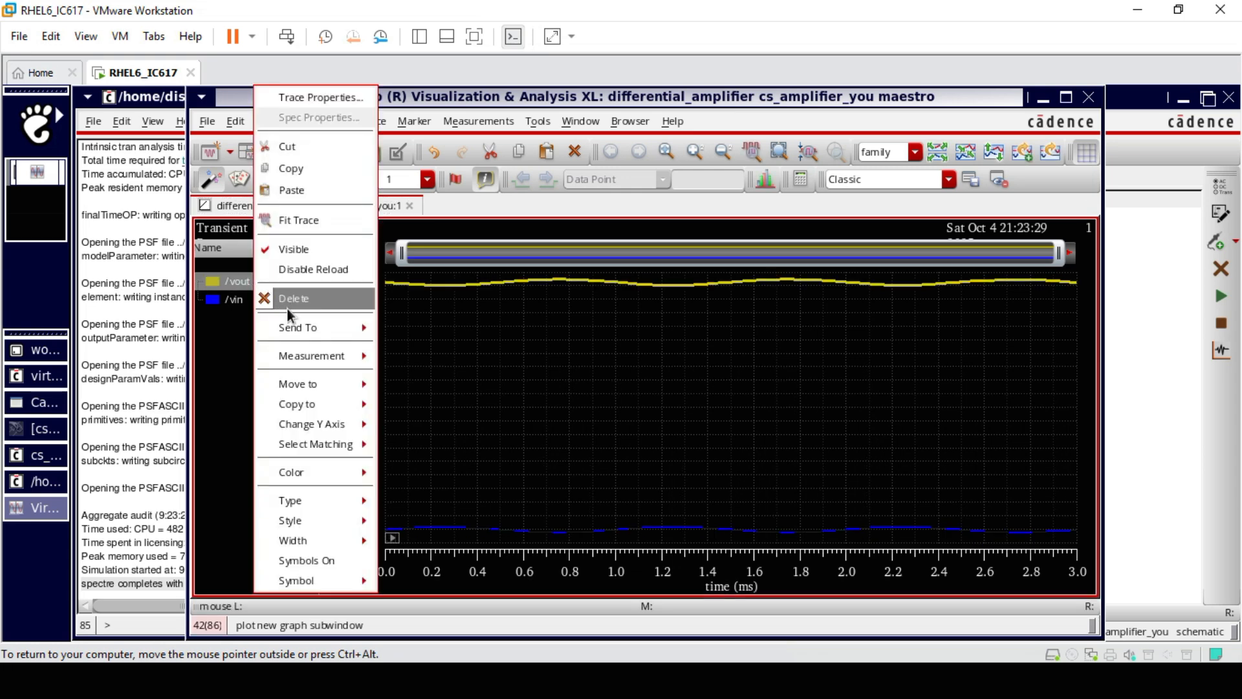
{"action": "mouse_move", "coordinate": [326, 358]}
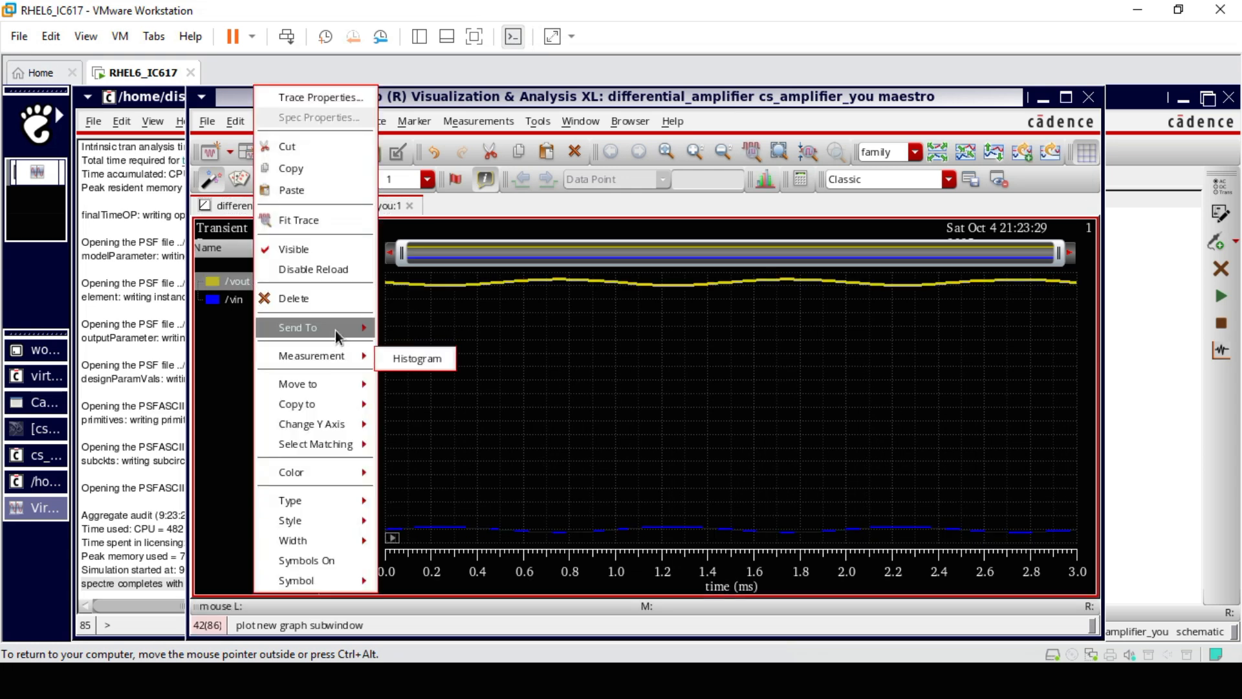
{"action": "mouse_move", "coordinate": [335, 329]}
{"action": "left_click", "coordinate": [416, 368]}
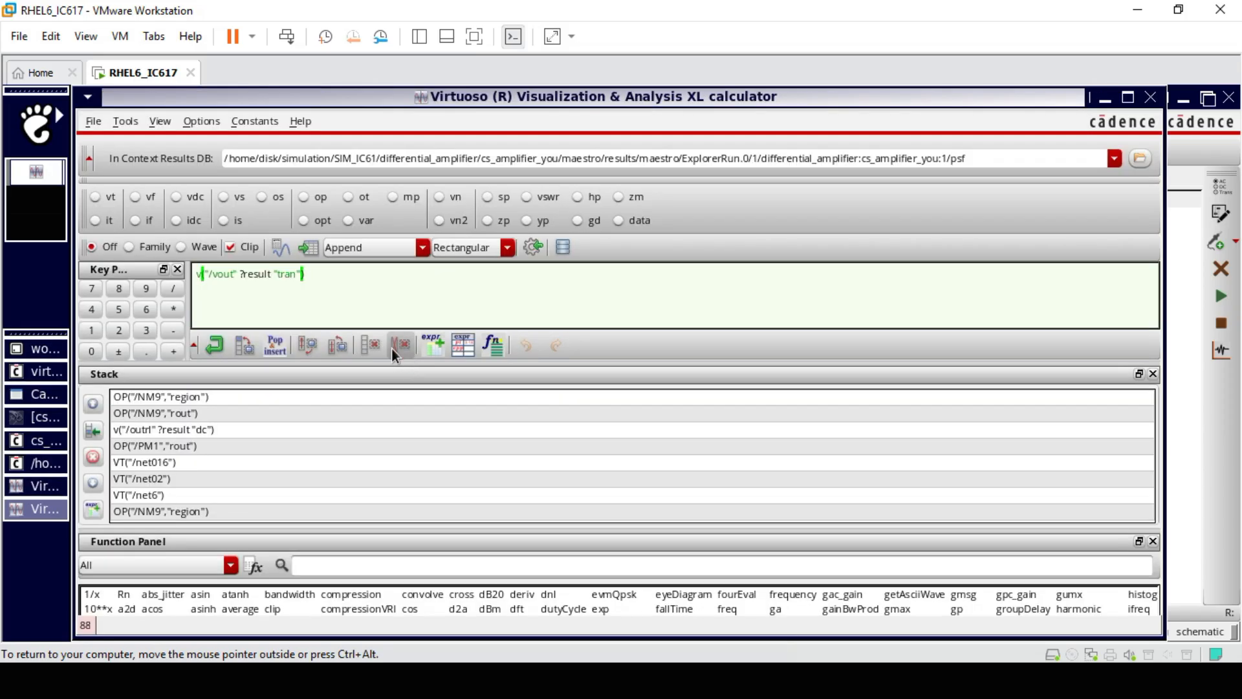
Apply the peakToPeak function to the transient vout expression and add it to the ADE Explorer outputs.
{"action": "left_click", "coordinate": [445, 563]}
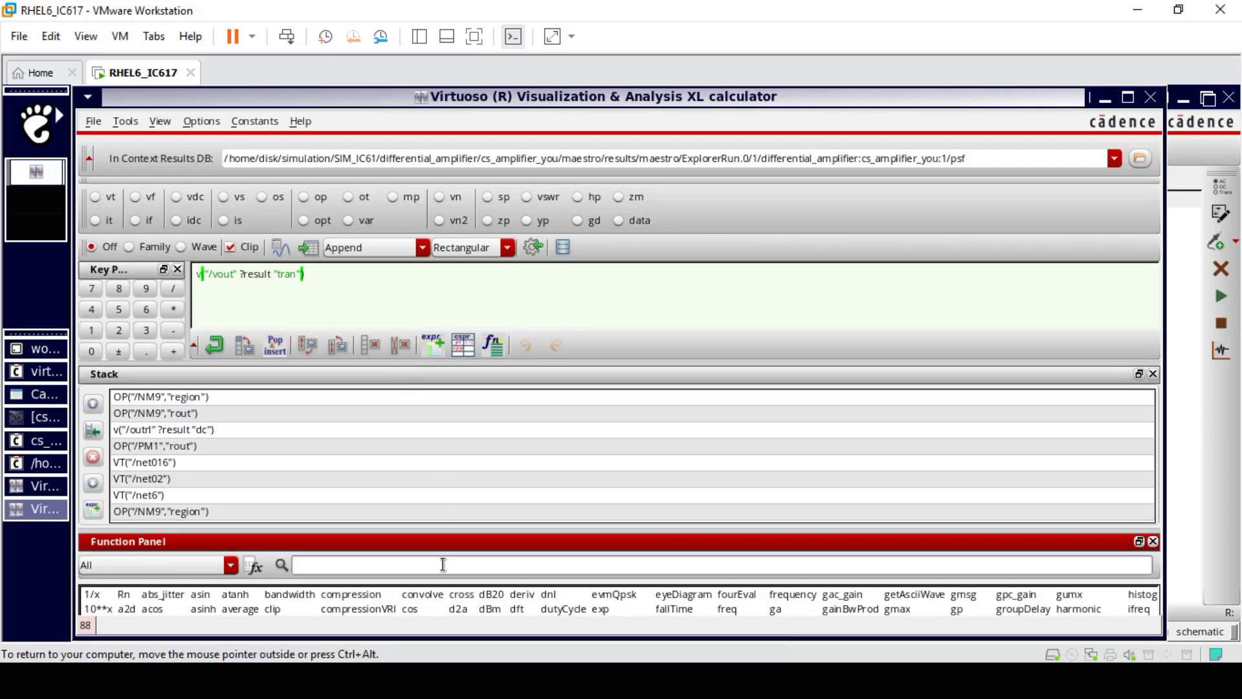
{"action": "type", "text": "pe"}
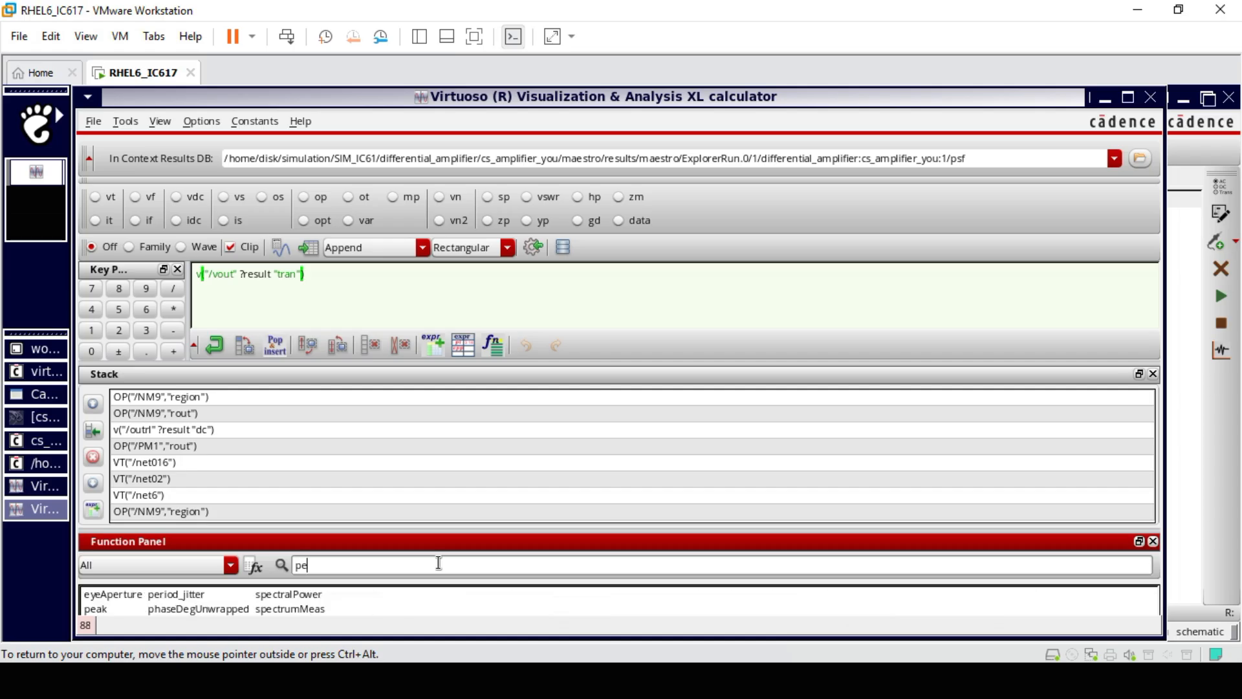
{"action": "type", "text": "ak"}
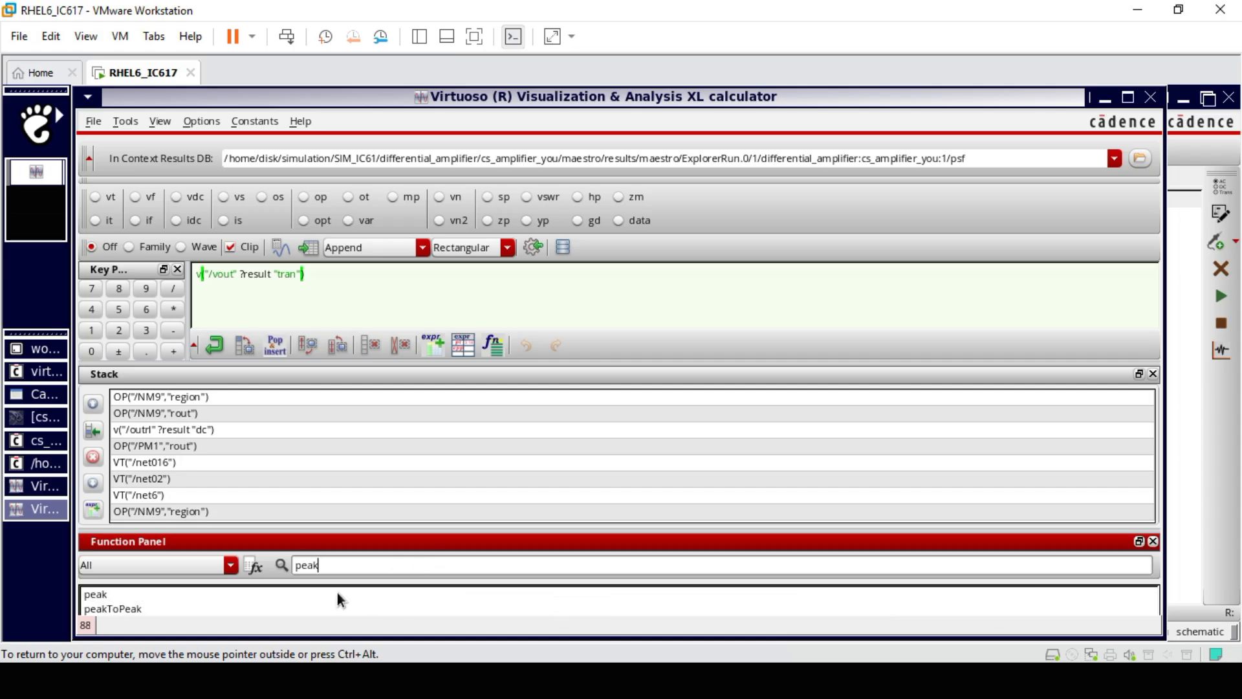
{"action": "double_click", "coordinate": [103, 607]}
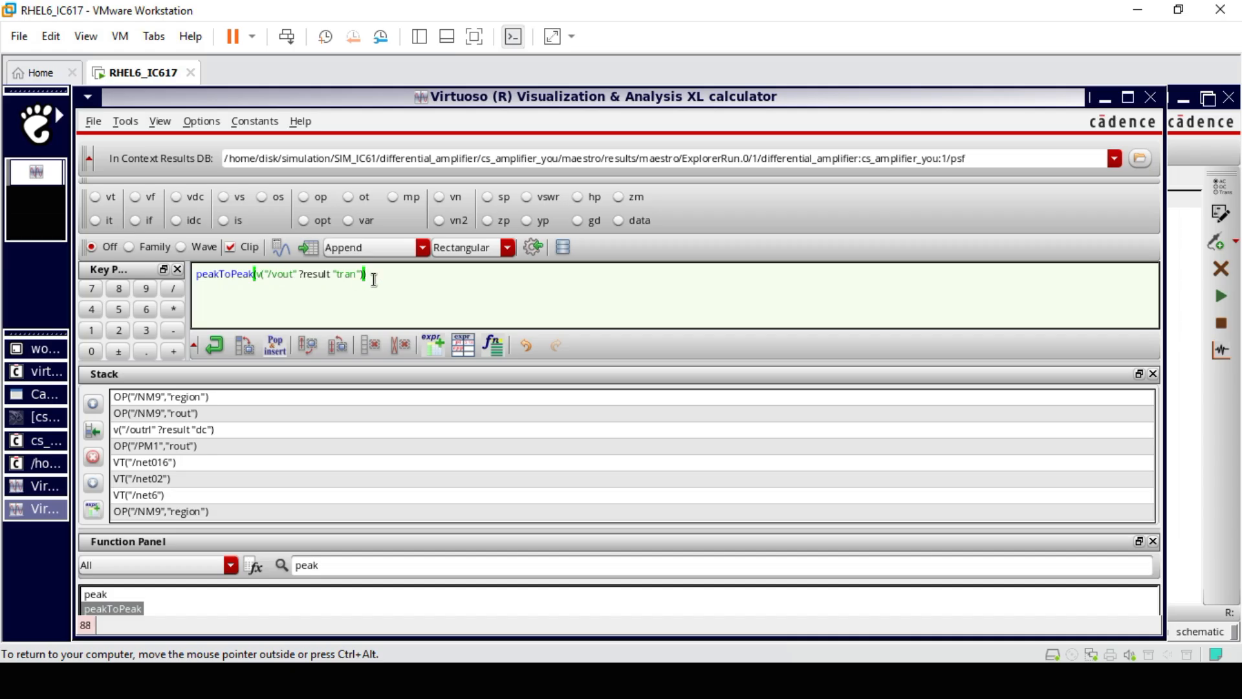
{"action": "type", "text": ")"}
{"action": "left_click", "coordinate": [1152, 97]}
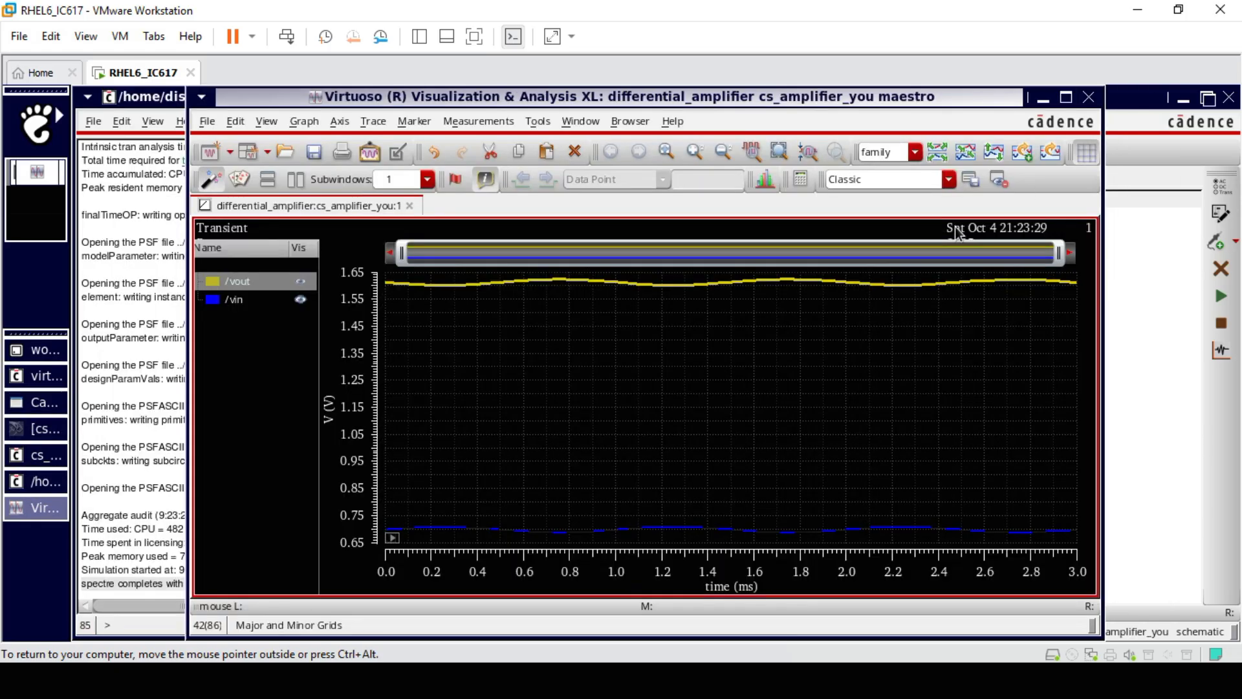
{"action": "left_click", "coordinate": [1113, 275]}
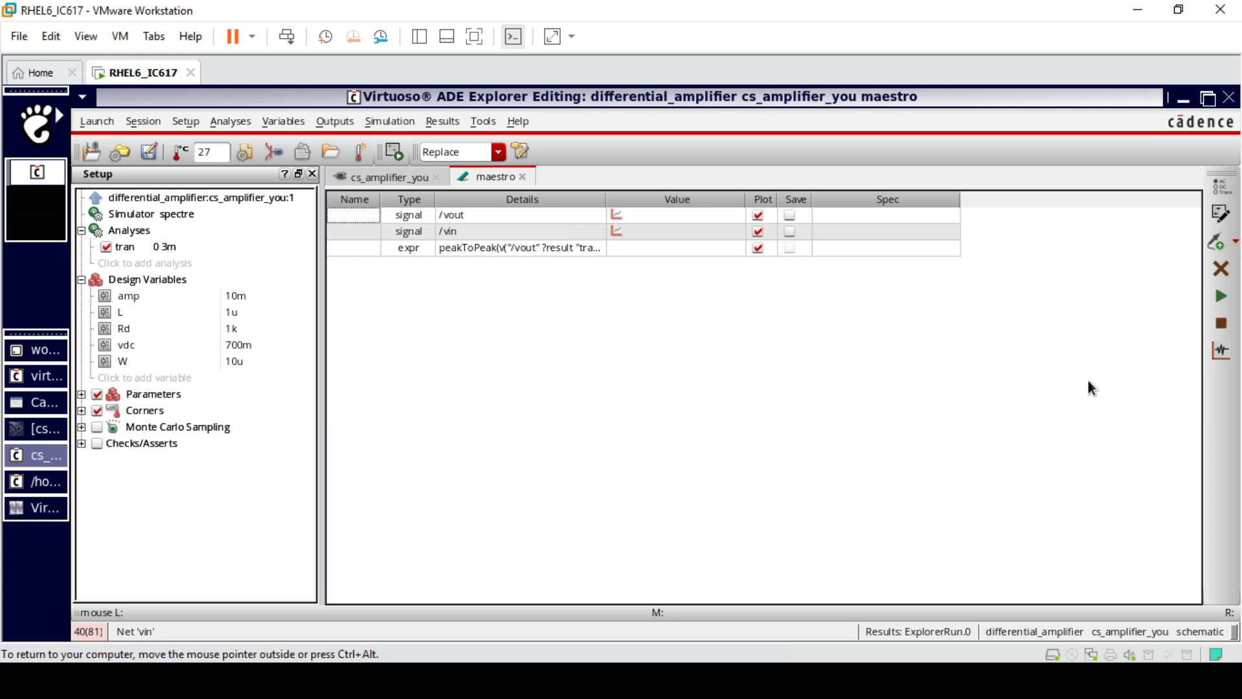
Return to the waveform window and send the vin trace to the calculator.
{"action": "key", "text": "alt+Tab"}
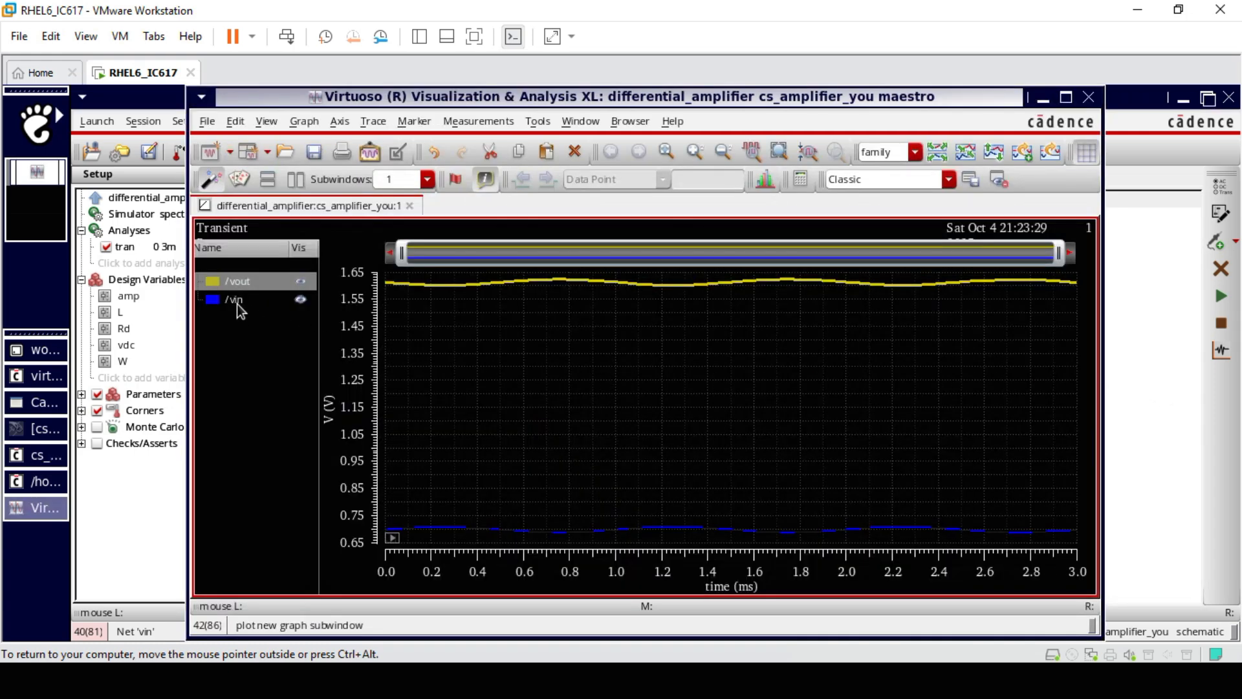
{"action": "left_click", "coordinate": [237, 304]}
{"action": "right_click", "coordinate": [236, 304]}
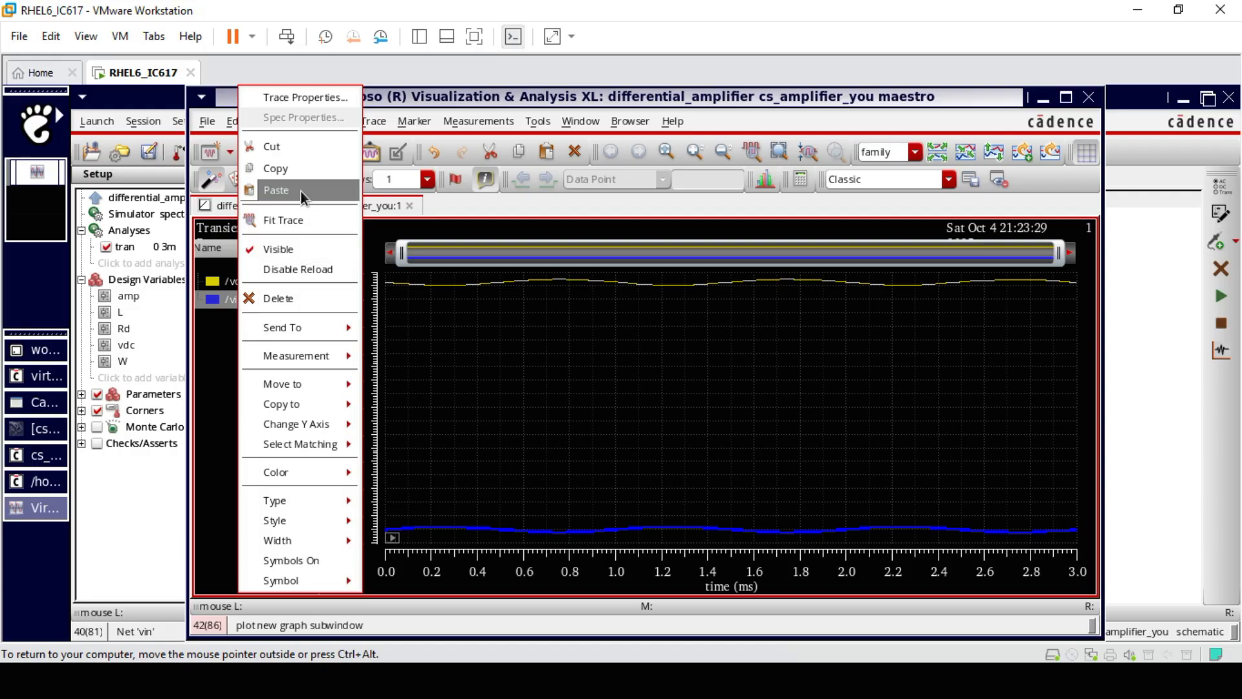
{"action": "mouse_move", "coordinate": [309, 324]}
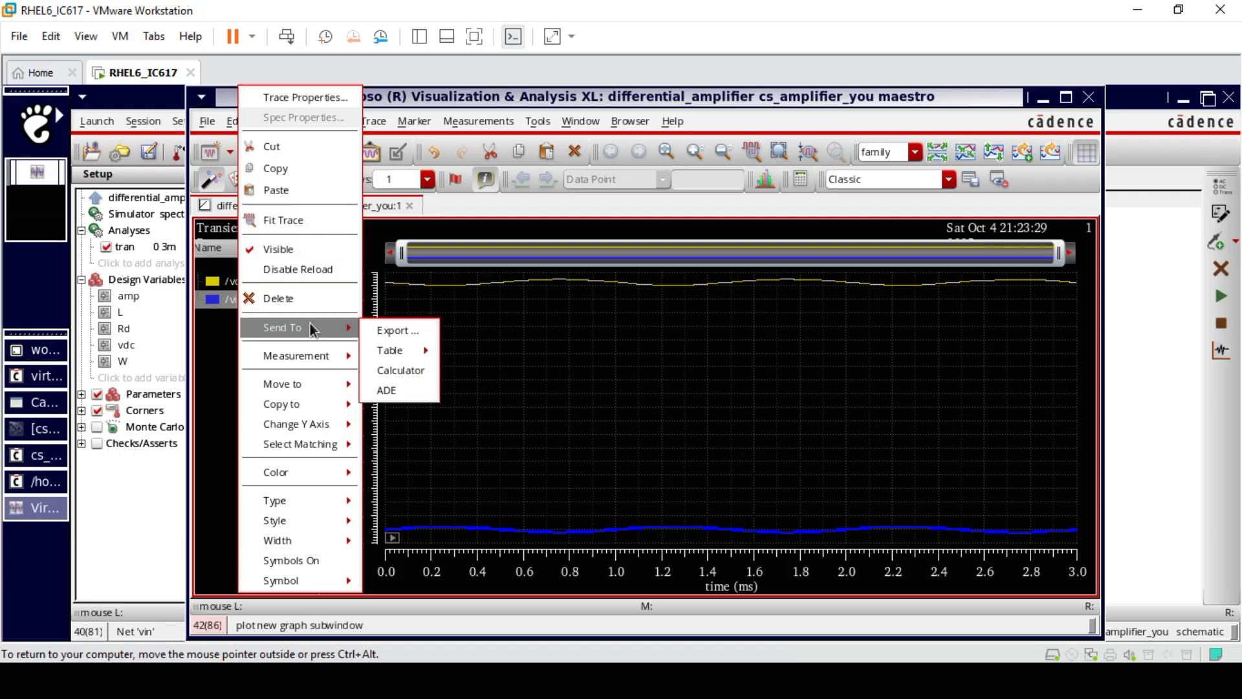
{"action": "left_click", "coordinate": [406, 370]}
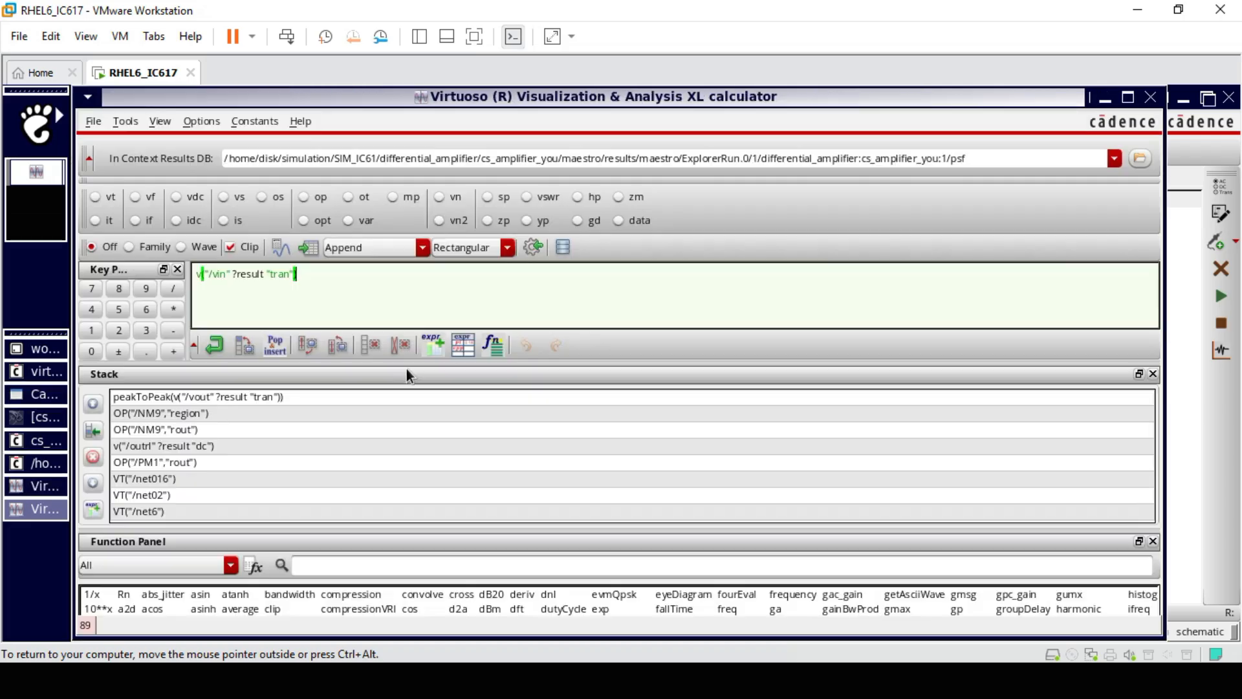
Apply the peakToPeak function to the transient vin expression and add it to the ADE Explorer outputs.
{"action": "left_click", "coordinate": [318, 568]}
{"action": "type", "text": "peak"}
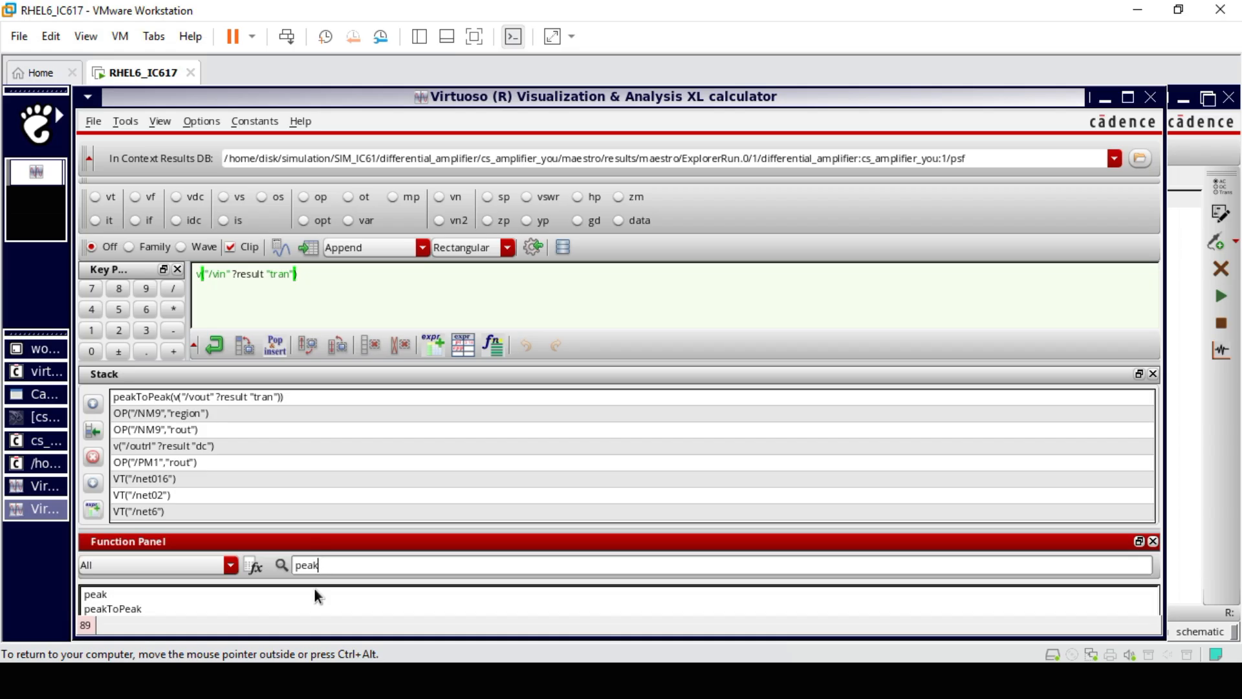
{"action": "double_click", "coordinate": [131, 607]}
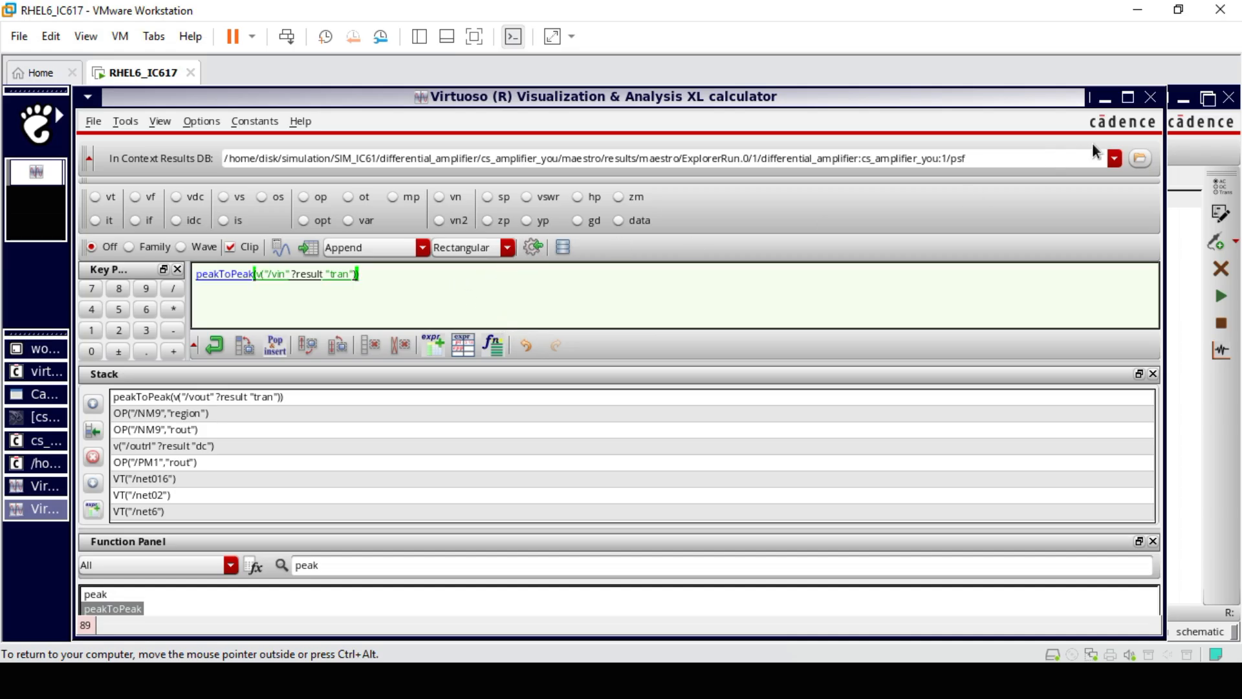
{"action": "left_click", "coordinate": [1152, 96]}
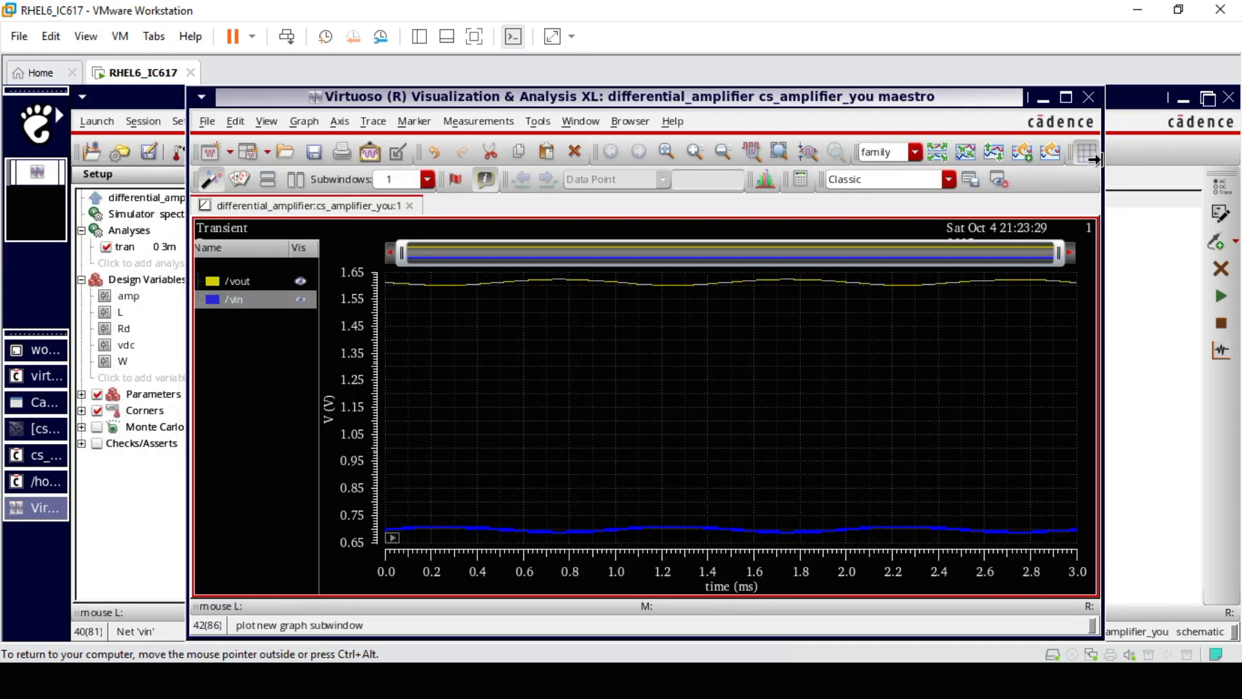
{"action": "left_click", "coordinate": [1090, 97]}
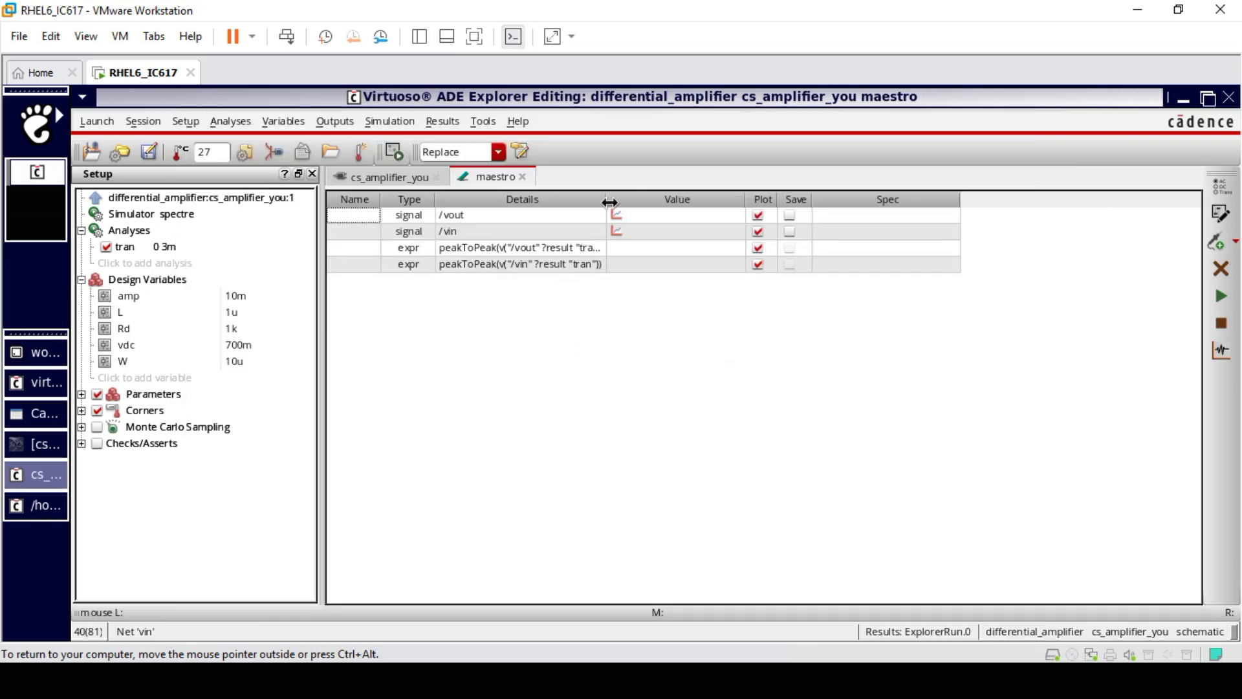
Add an empty expression output and copy the peakToPeak expression of /vout.
{"action": "left_click_drag", "start_coordinate": [607, 199], "coordinate": [666, 200]}
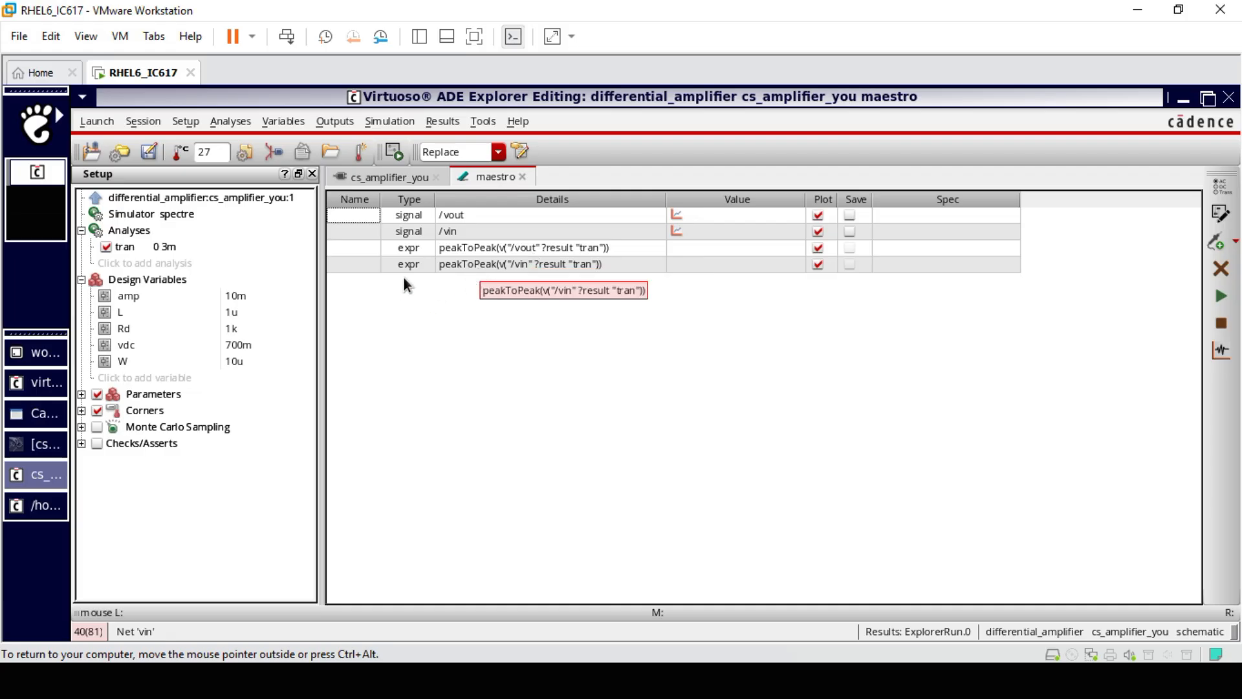
{"action": "left_click", "coordinate": [1216, 244]}
{"action": "double_click", "coordinate": [520, 246]}
{"action": "key", "text": "ctrl+c"}
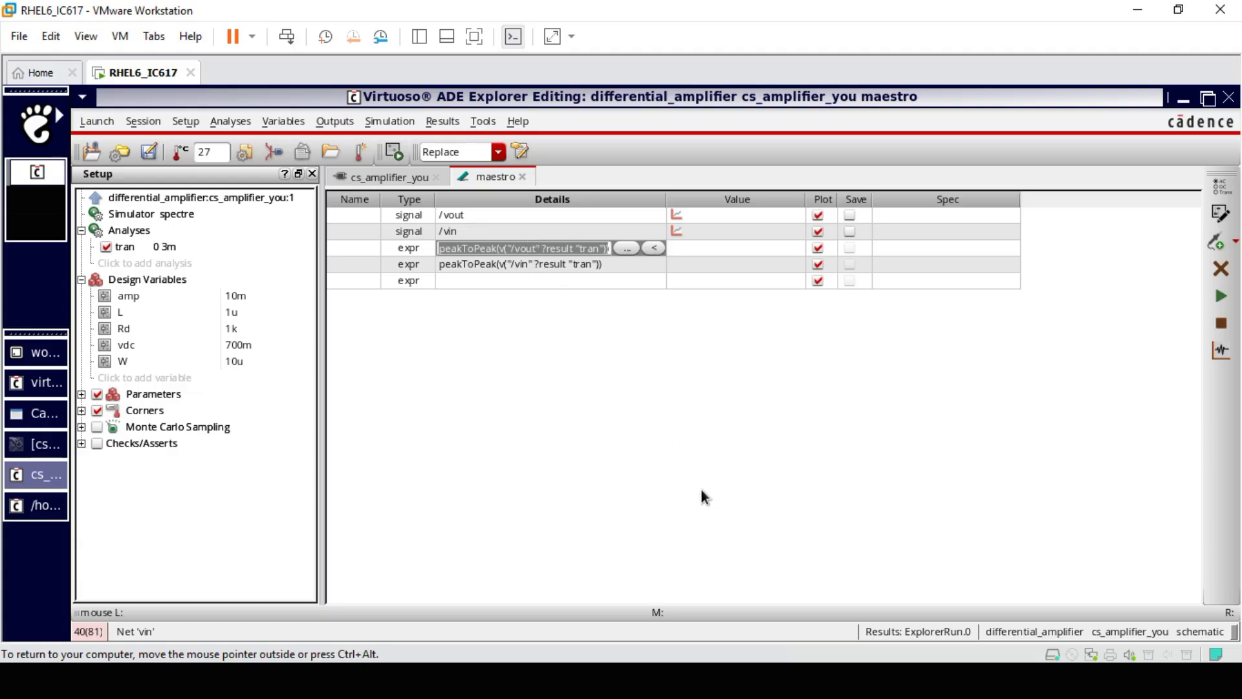
{"action": "key", "text": "alt+Tab"}
{"action": "key", "text": "alt+Tab"}
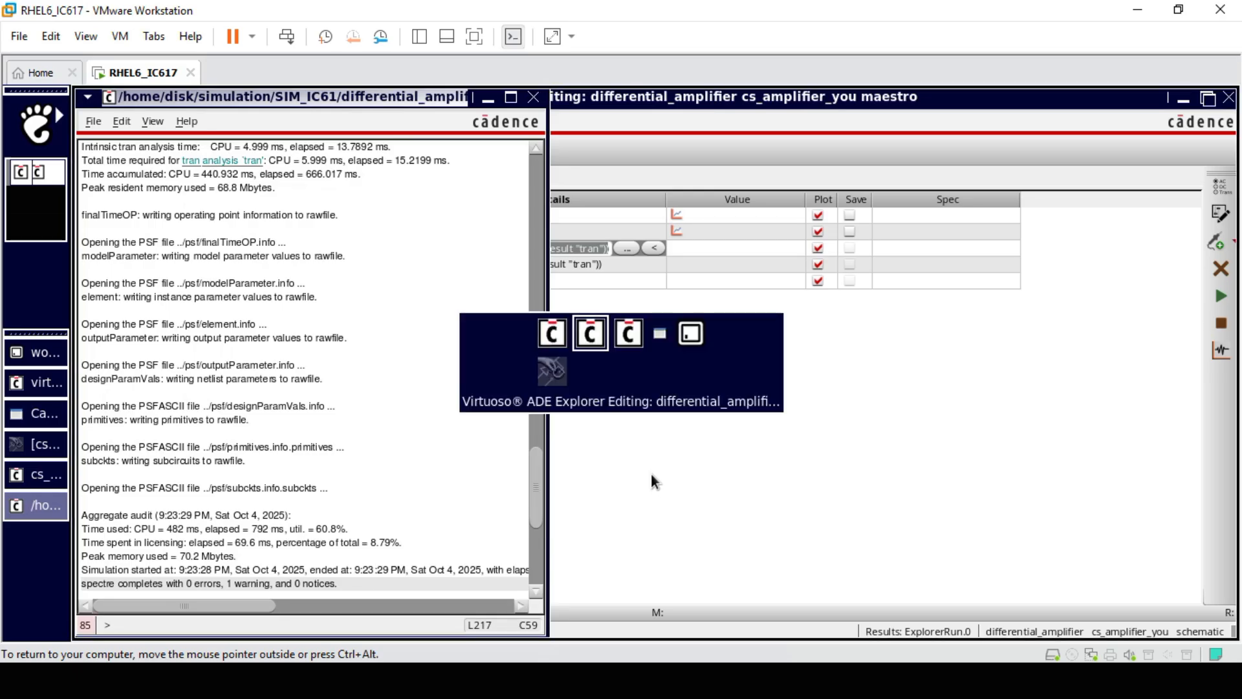
{"action": "key", "text": "alt+Tab"}
{"action": "left_click", "coordinate": [660, 494]}
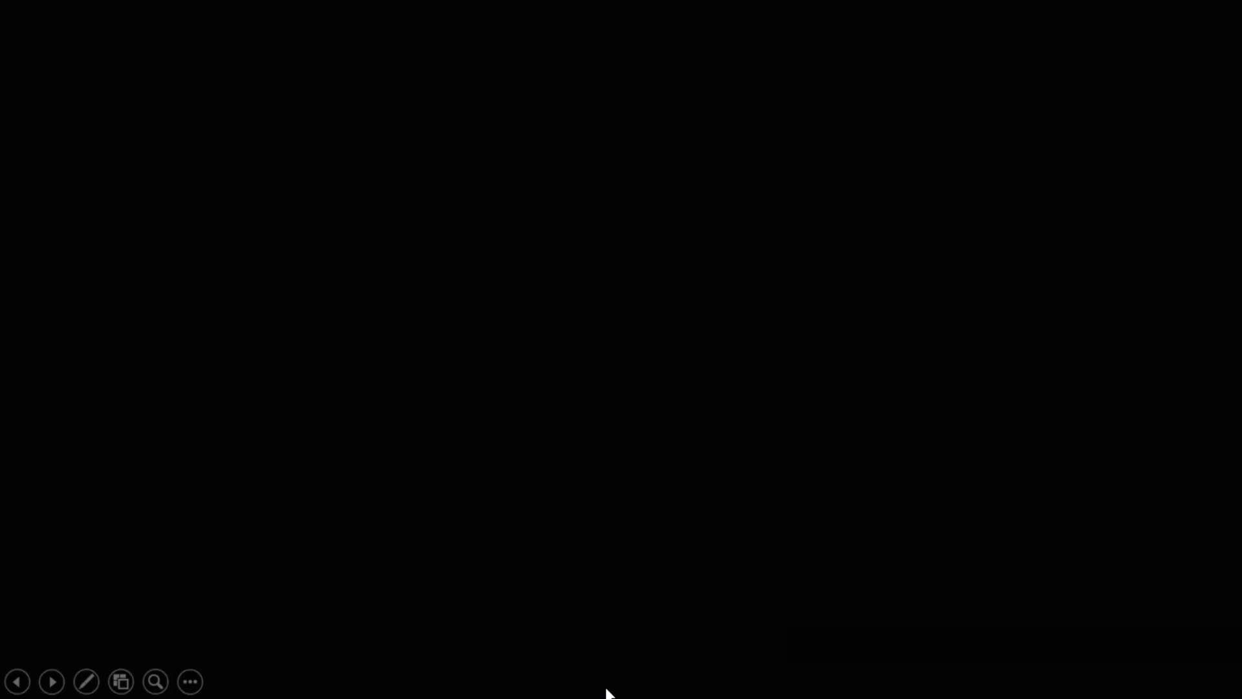
Leave the slide show, switch to Excel and paste the peakToPeak expression of /vout into cell G25 of the CS Gain Calculations sheet.
{"action": "left_click", "coordinate": [555, 464]}
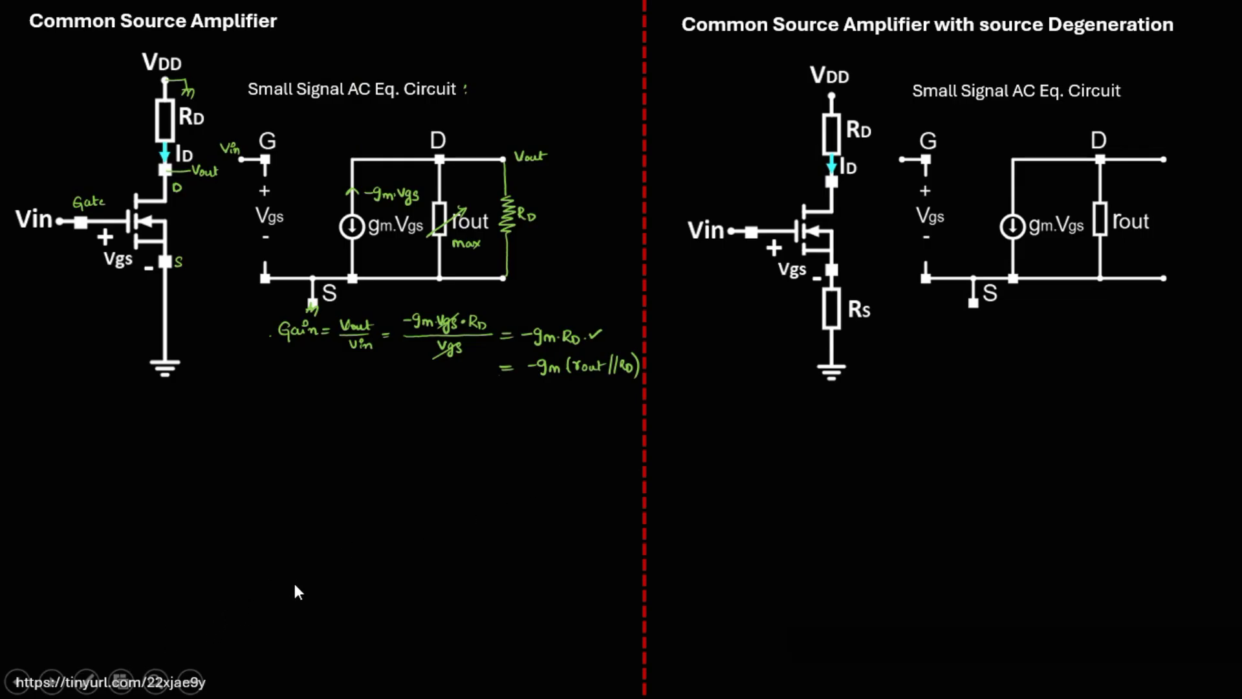
{"action": "key", "text": "Escape"}
{"action": "left_click", "coordinate": [590, 390]}
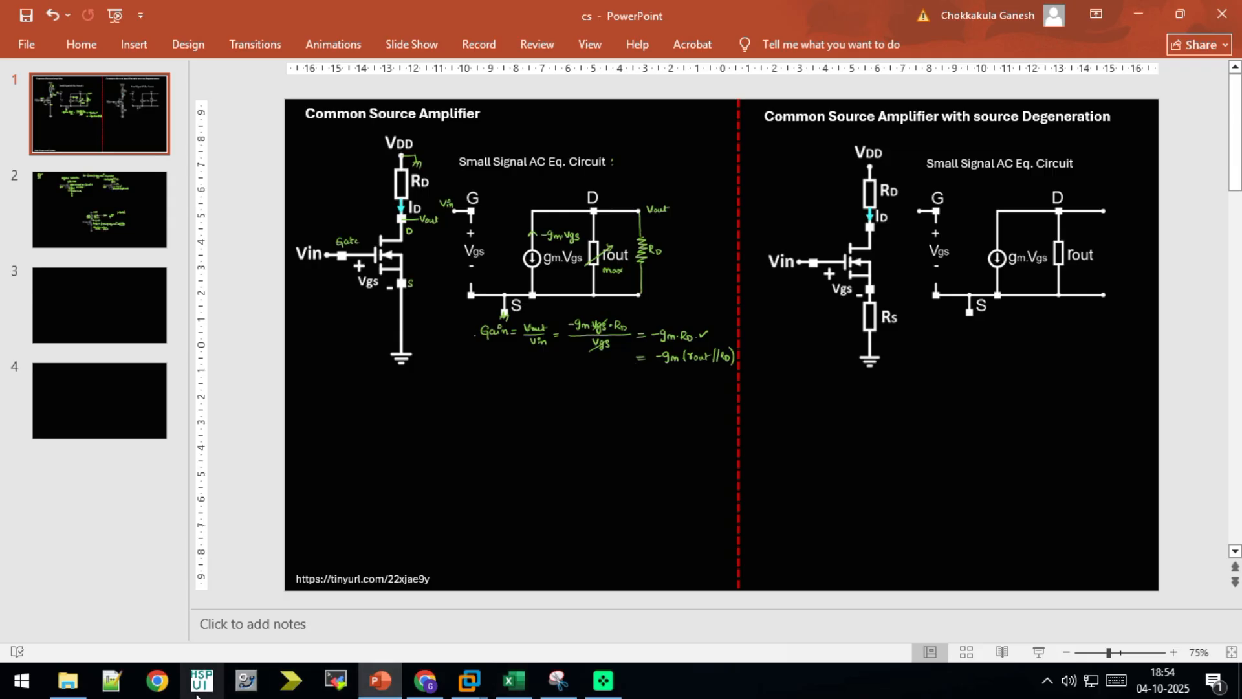
{"action": "left_click", "coordinate": [513, 680]}
{"action": "left_click", "coordinate": [308, 459]}
{"action": "key", "text": "ctrl+v"}
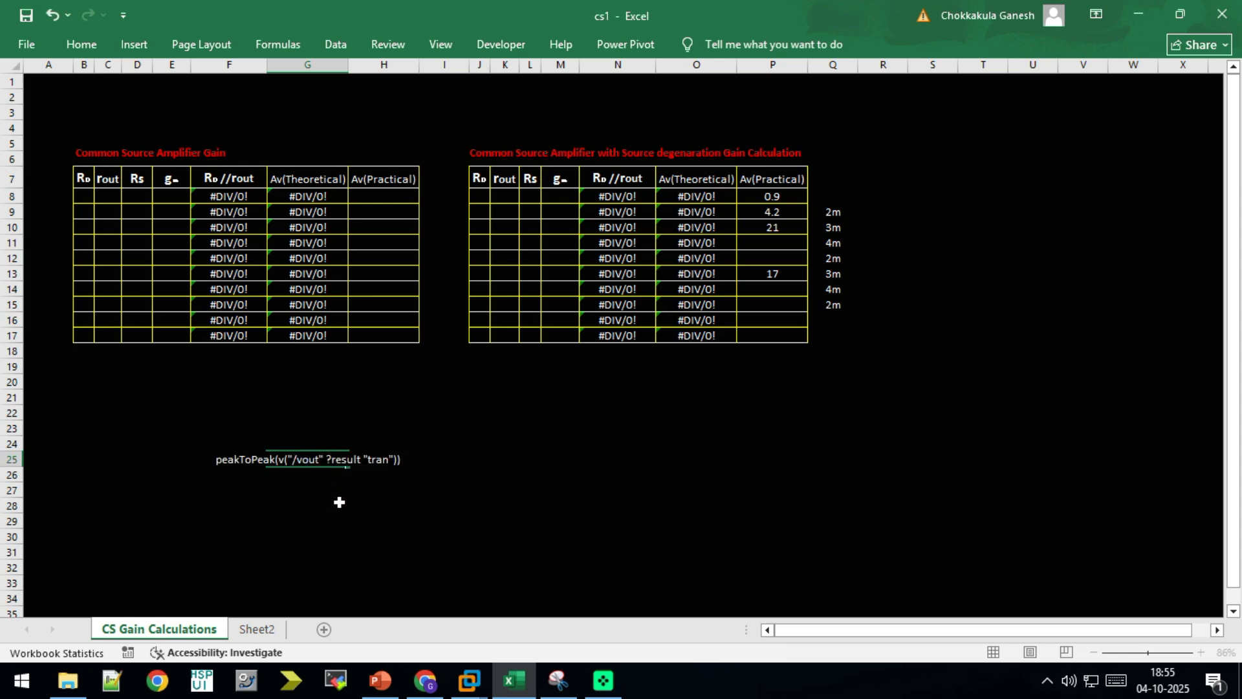
Return to the ADE Explorer window in the virtual machine and copy the peakToPeak expression of /vin.
{"action": "left_click", "coordinate": [339, 502]}
{"action": "key", "text": "alt+Tab"}
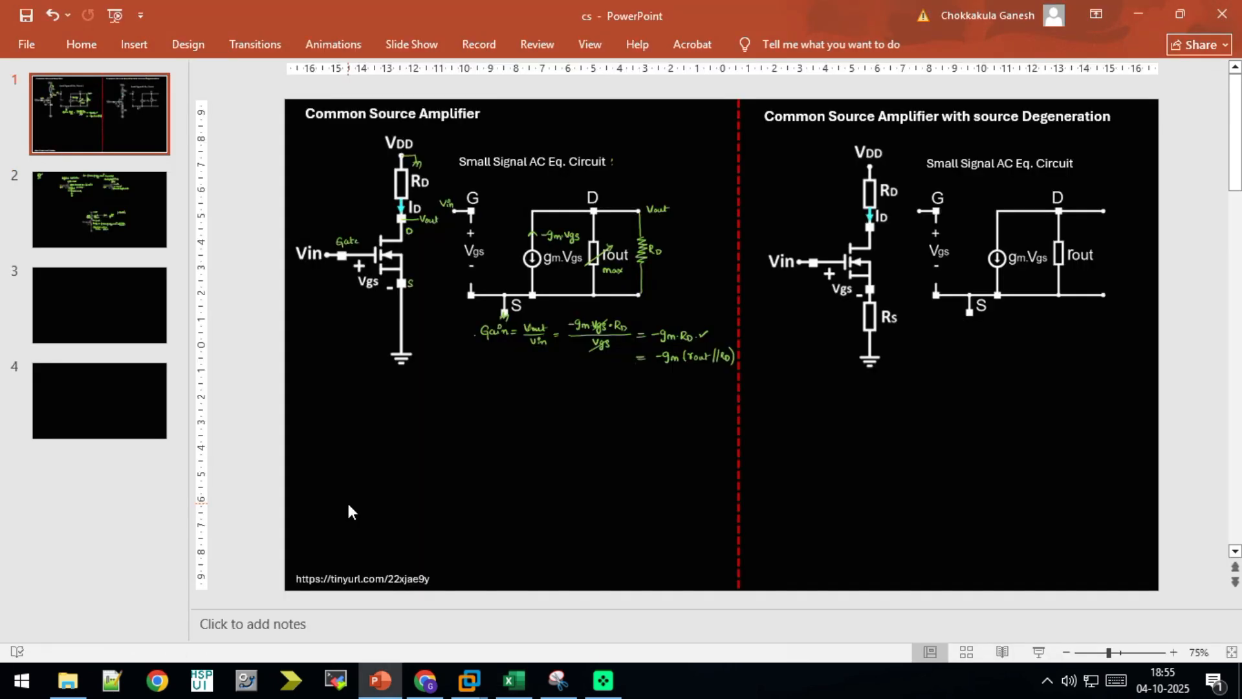
{"action": "left_click", "coordinate": [470, 677]}
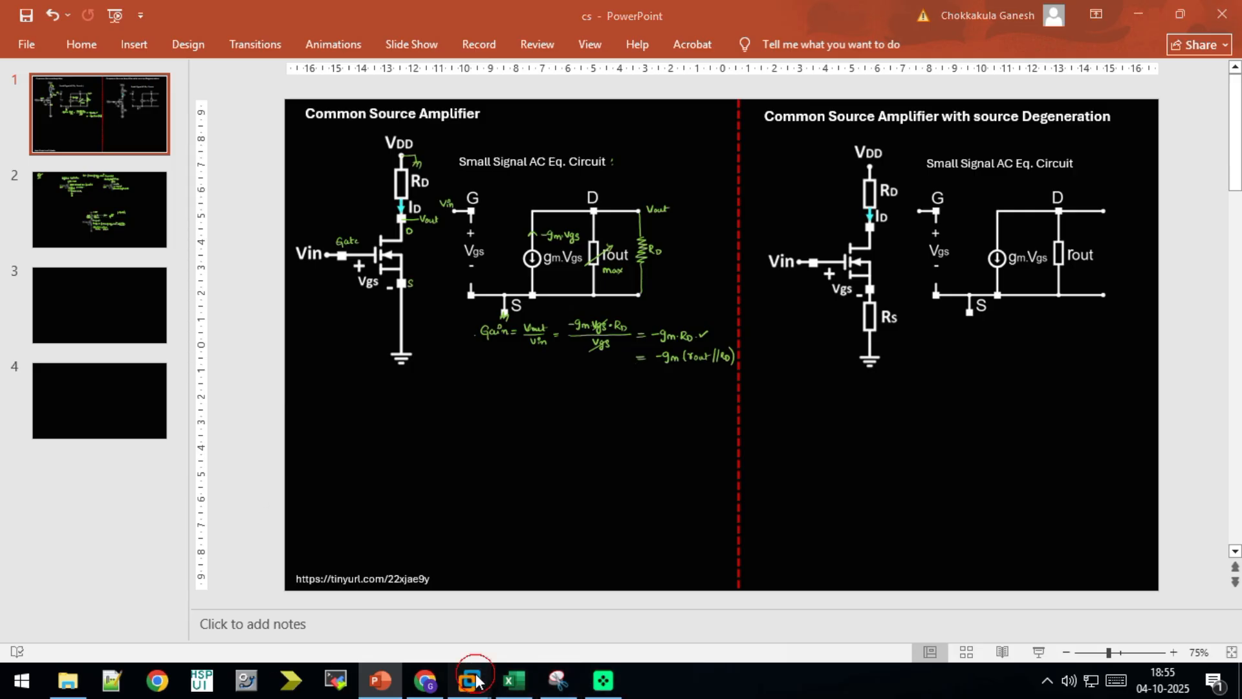
{"action": "left_click", "coordinate": [560, 597]}
{"action": "double_click", "coordinate": [518, 264]}
{"action": "key", "text": "ctrl+c"}
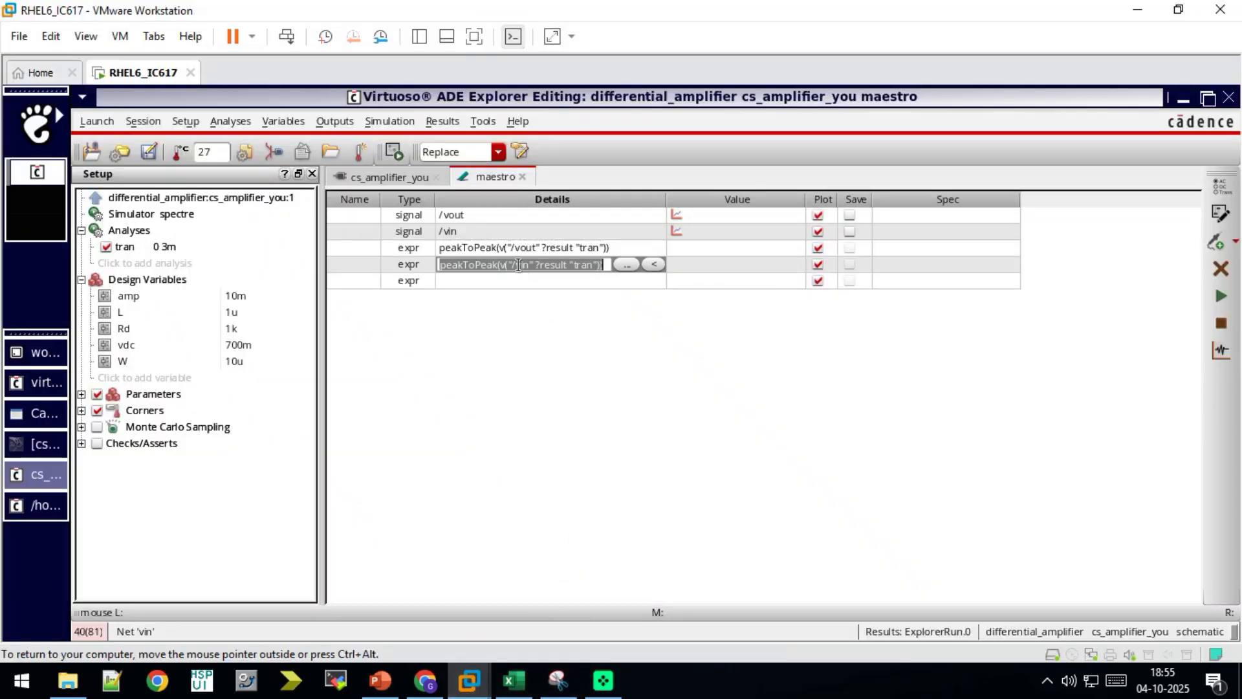
Back in Excel, append a division sign and the copied /vin peakToPeak expression to the /vout expression in cell G25.
{"action": "left_click", "coordinate": [514, 679]}
{"action": "left_click", "coordinate": [396, 460]}
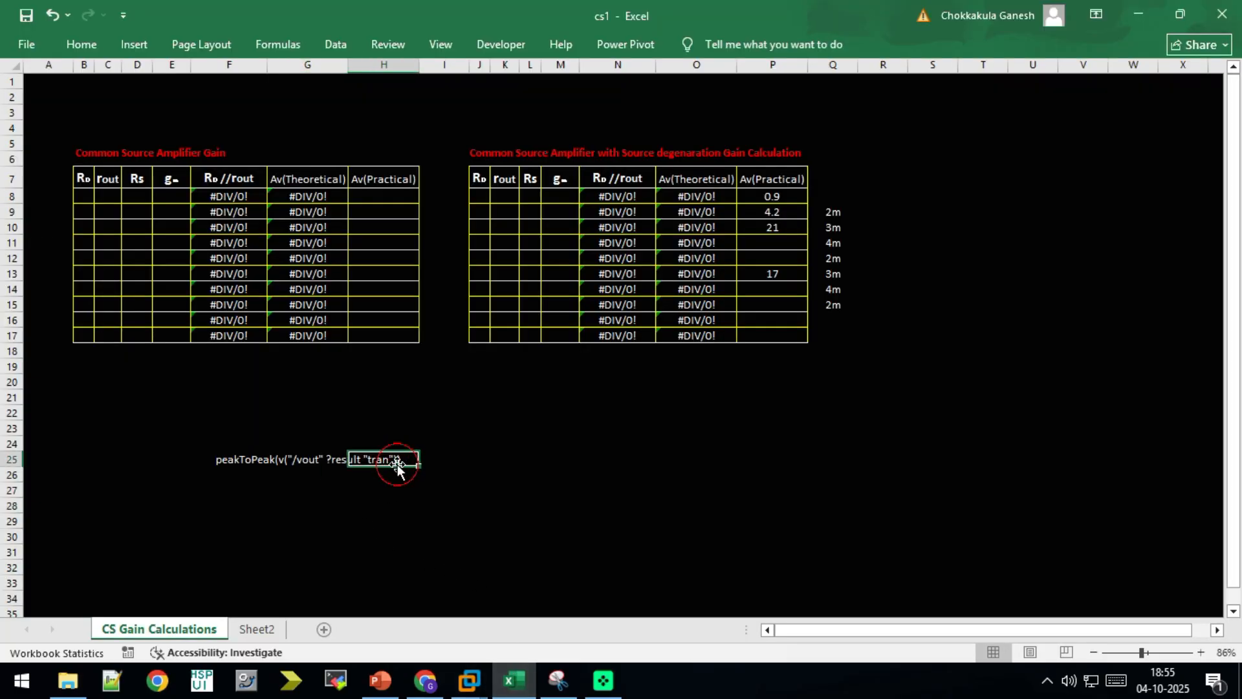
{"action": "left_click", "coordinate": [304, 460]}
{"action": "key", "text": "Right"}
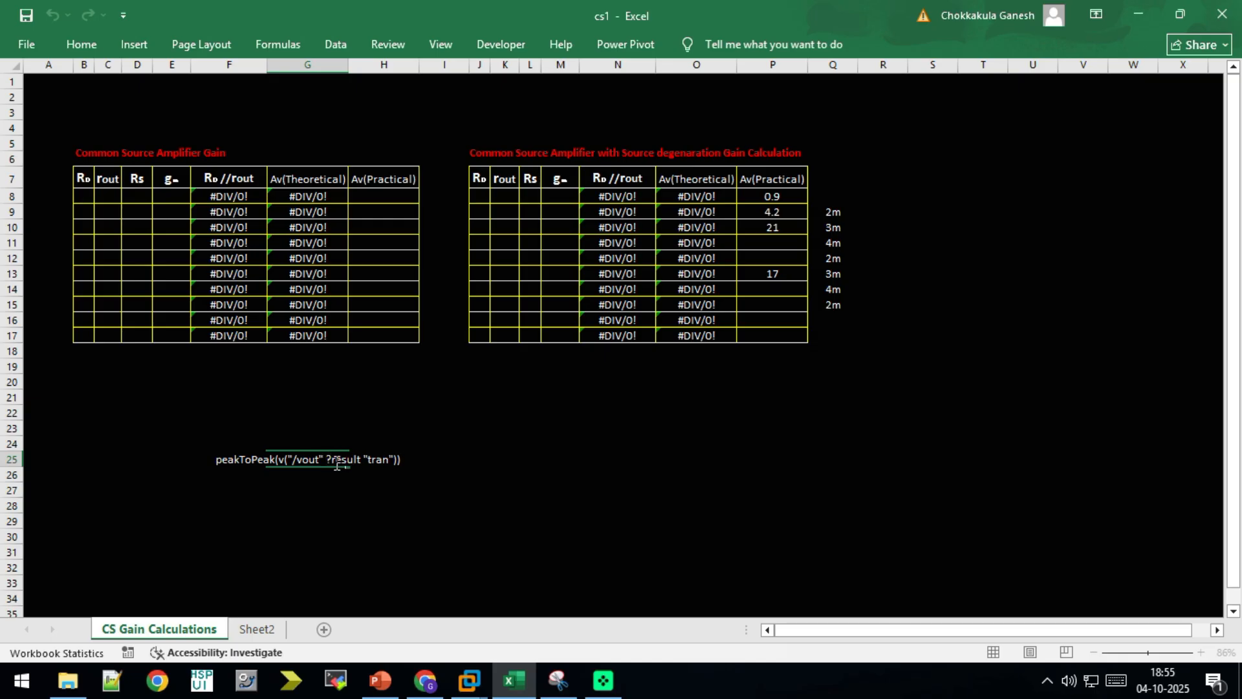
{"action": "type", "text": "/"}
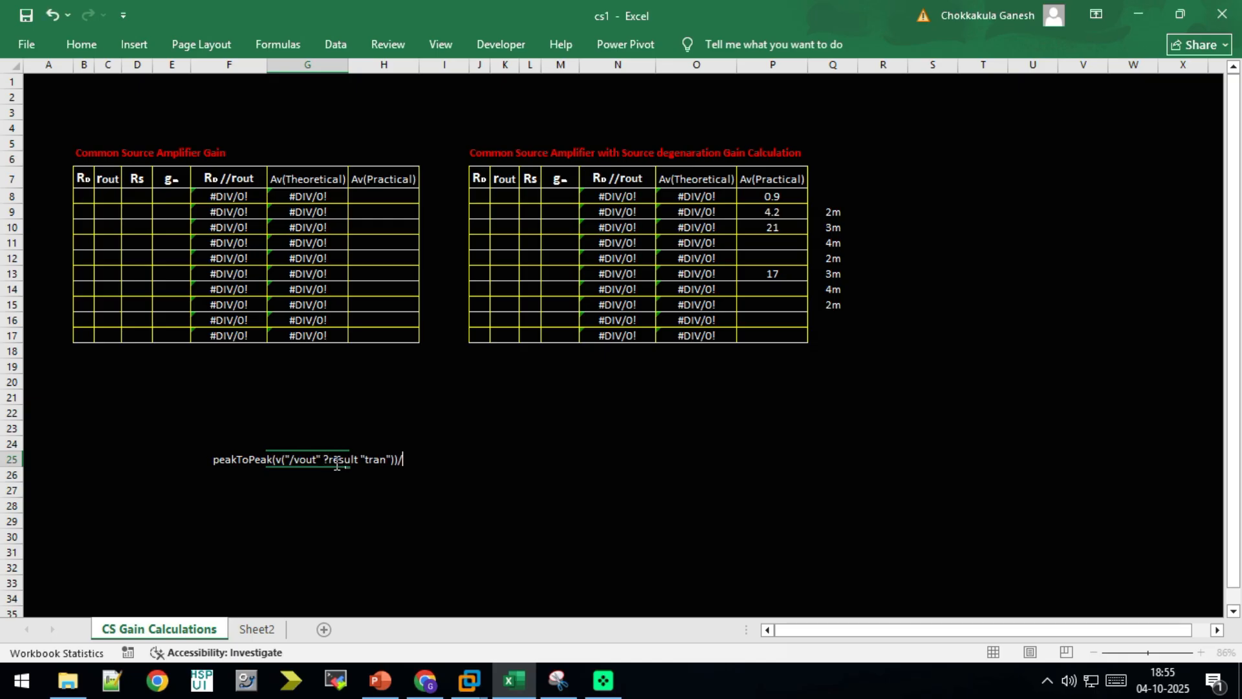
{"action": "key", "text": "ctrl+v"}
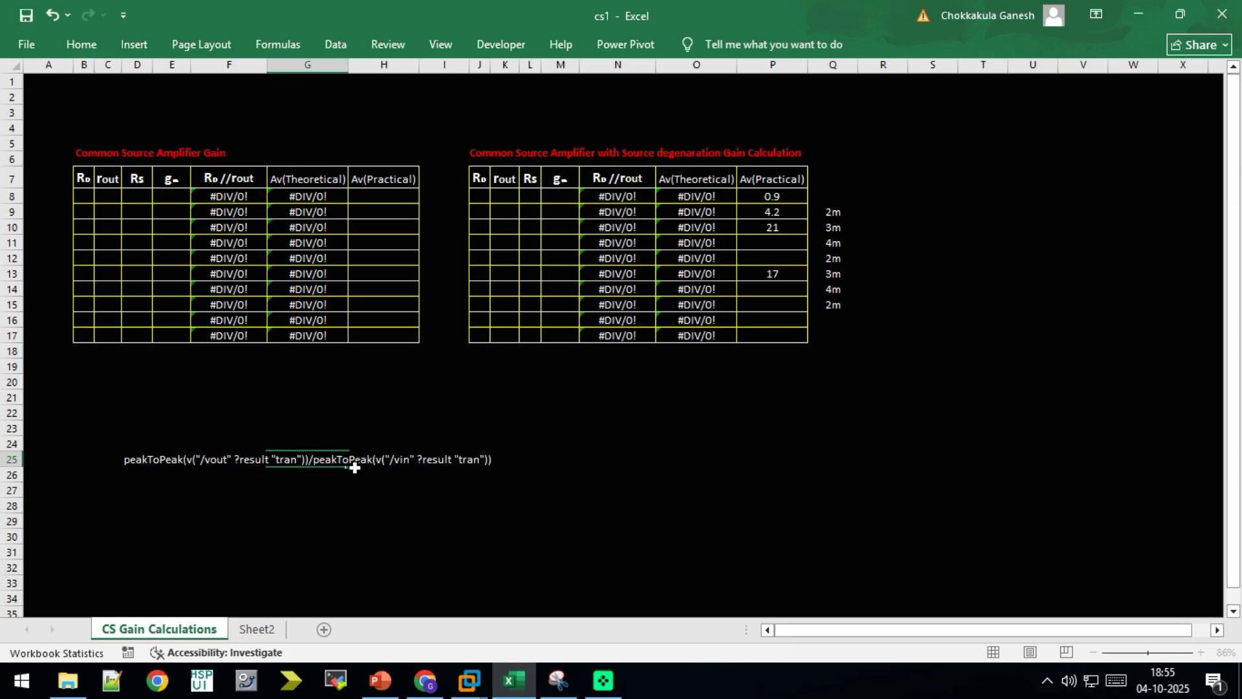
Enclose the whole vout-over-vin peakToPeak ratio in cell G25 in parentheses.
{"action": "left_click", "coordinate": [124, 458]}
{"action": "type", "text": "("}
{"action": "left_click", "coordinate": [499, 459]}
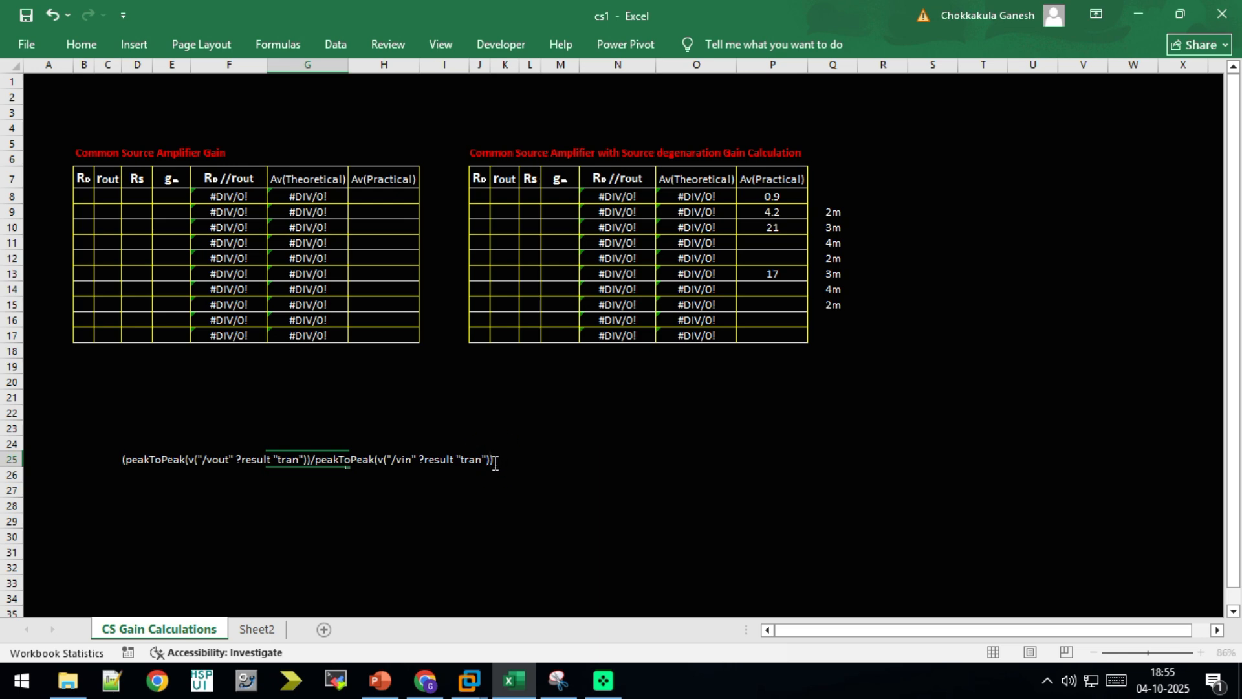
{"action": "type", "text": ")"}
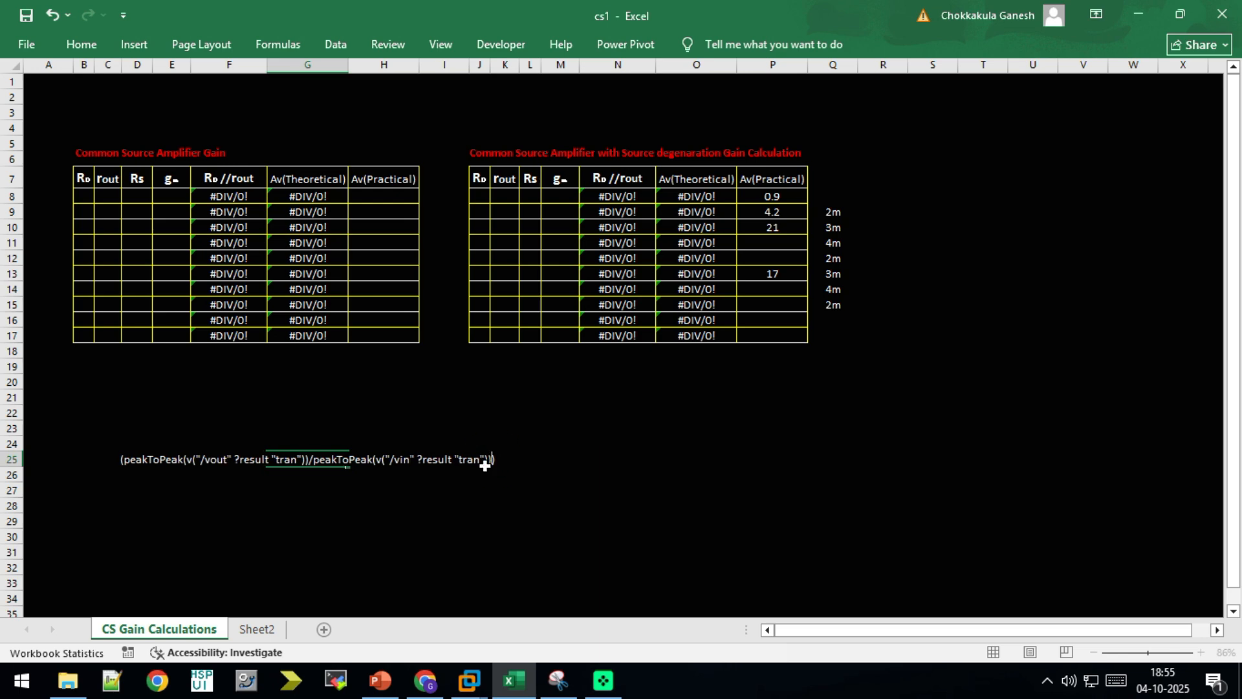
Cut the complete parenthesised gain expression out of cell G25.
{"action": "left_click", "coordinate": [343, 459]}
{"action": "left_click_drag", "start_coordinate": [120, 460], "coordinate": [285, 460]}
{"action": "left_click", "coordinate": [286, 459]}
{"action": "left_click_drag", "start_coordinate": [121, 461], "coordinate": [205, 460]}
{"action": "left_click", "coordinate": [305, 461]}
{"action": "left_click", "coordinate": [113, 460]}
{"action": "key", "text": "Delete"}
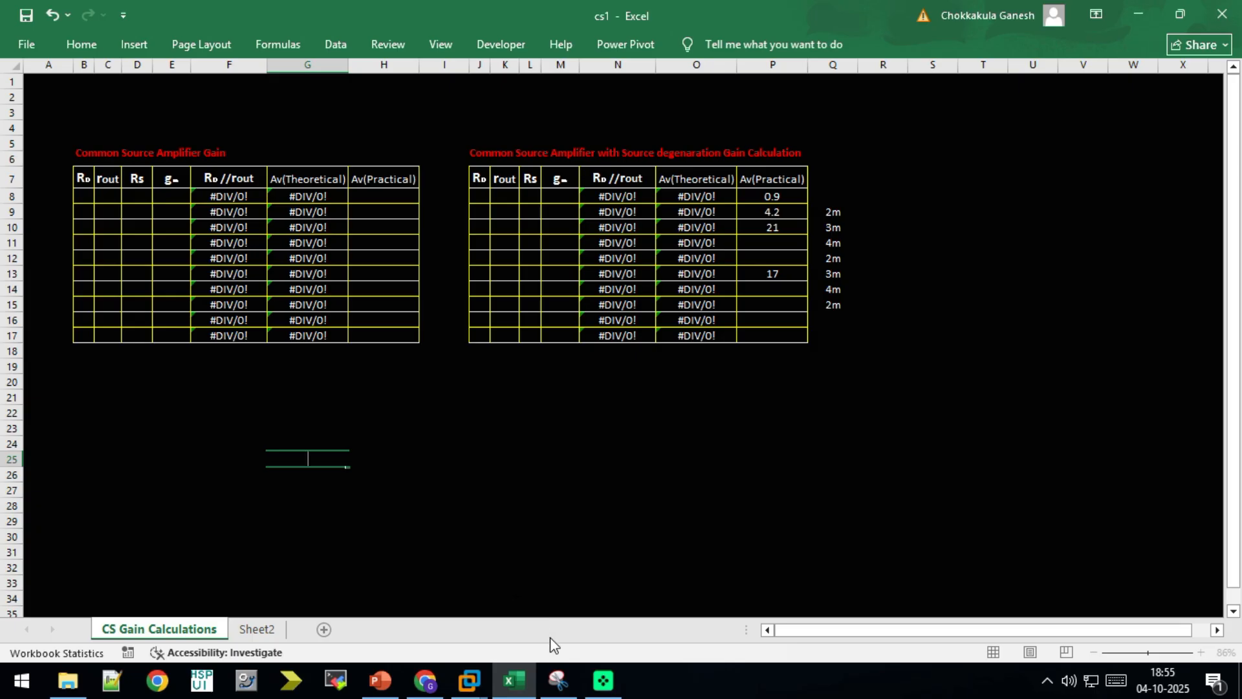
Switch to ADE Explorer, paste the gain ratio into the empty expression output and name that output gain_pr.
{"action": "mouse_move", "coordinate": [469, 681]}
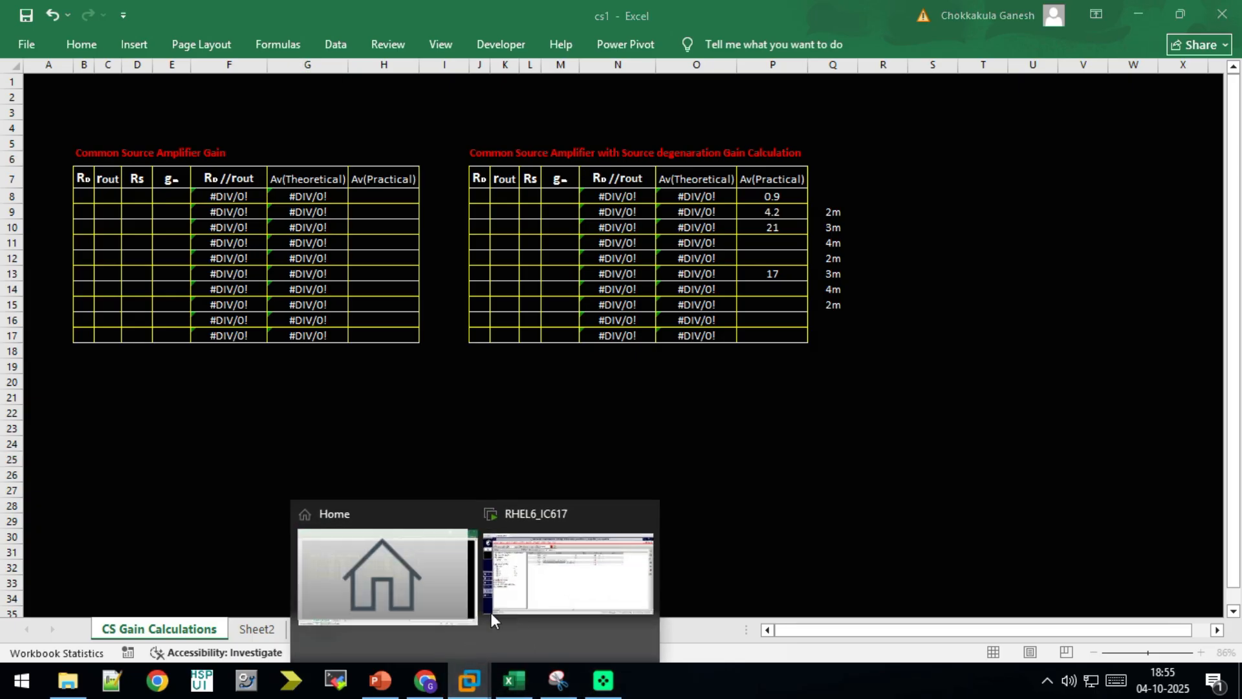
{"action": "left_click", "coordinate": [518, 578]}
{"action": "left_click", "coordinate": [479, 282]}
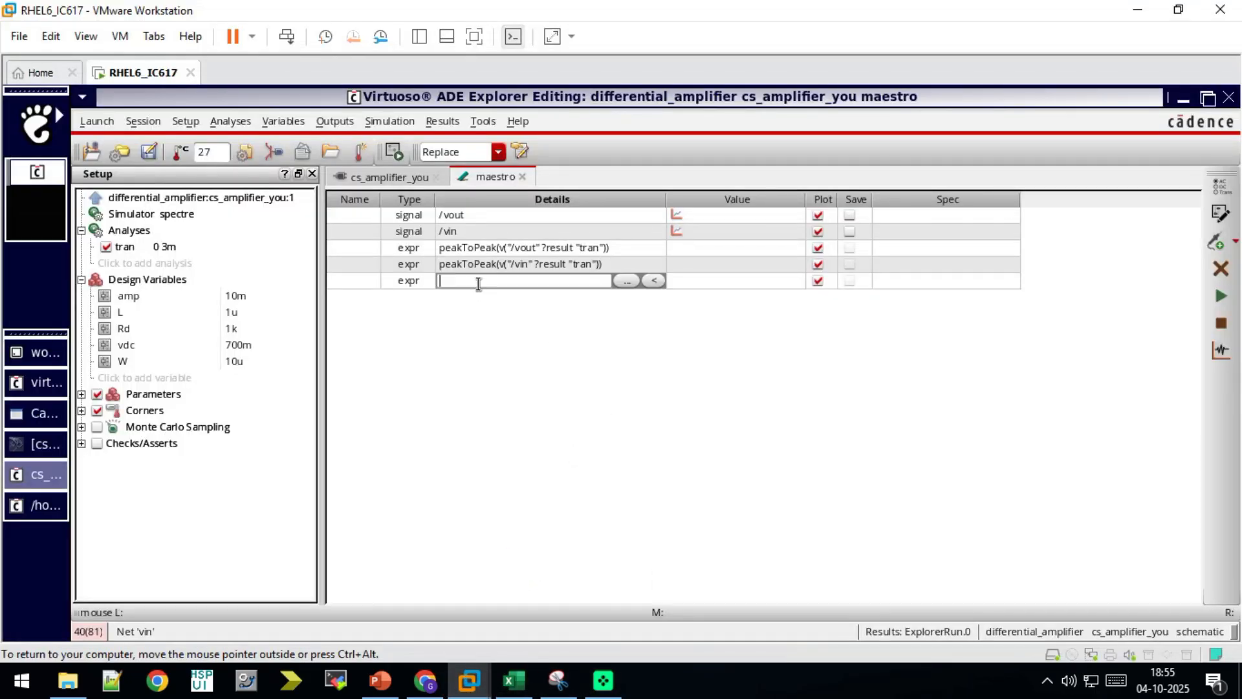
{"action": "key", "text": "ctrl+v"}
{"action": "left_click", "coordinate": [360, 282]}
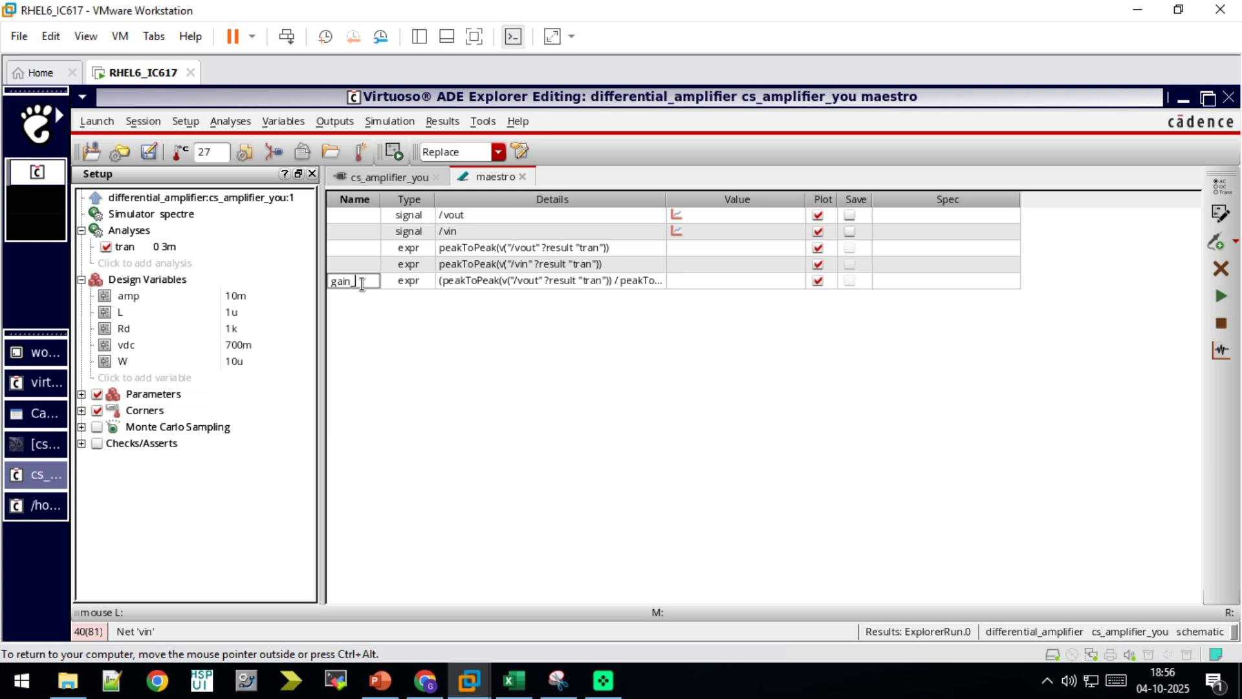
{"action": "key", "text": "Return"}
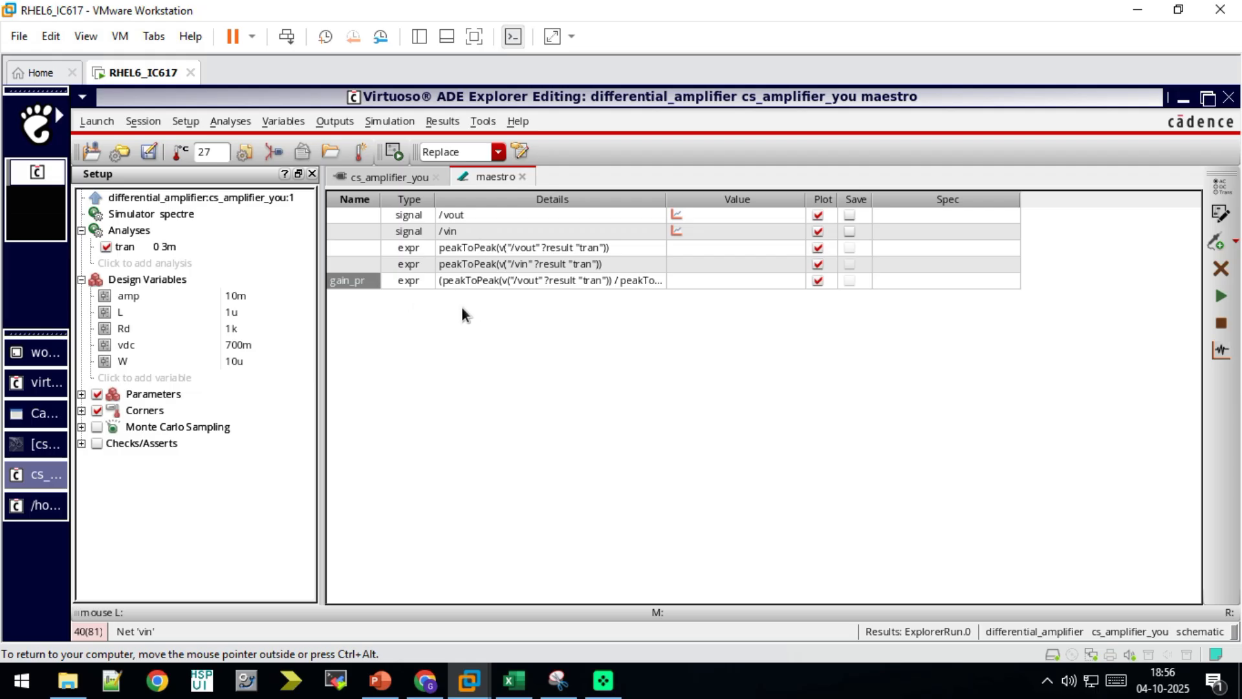
Open the Visualization & Analysis calculator and clear the old peakToPeak expression from its buffer.
{"action": "left_click", "coordinate": [443, 121]}
{"action": "mouse_move", "coordinate": [483, 121]}
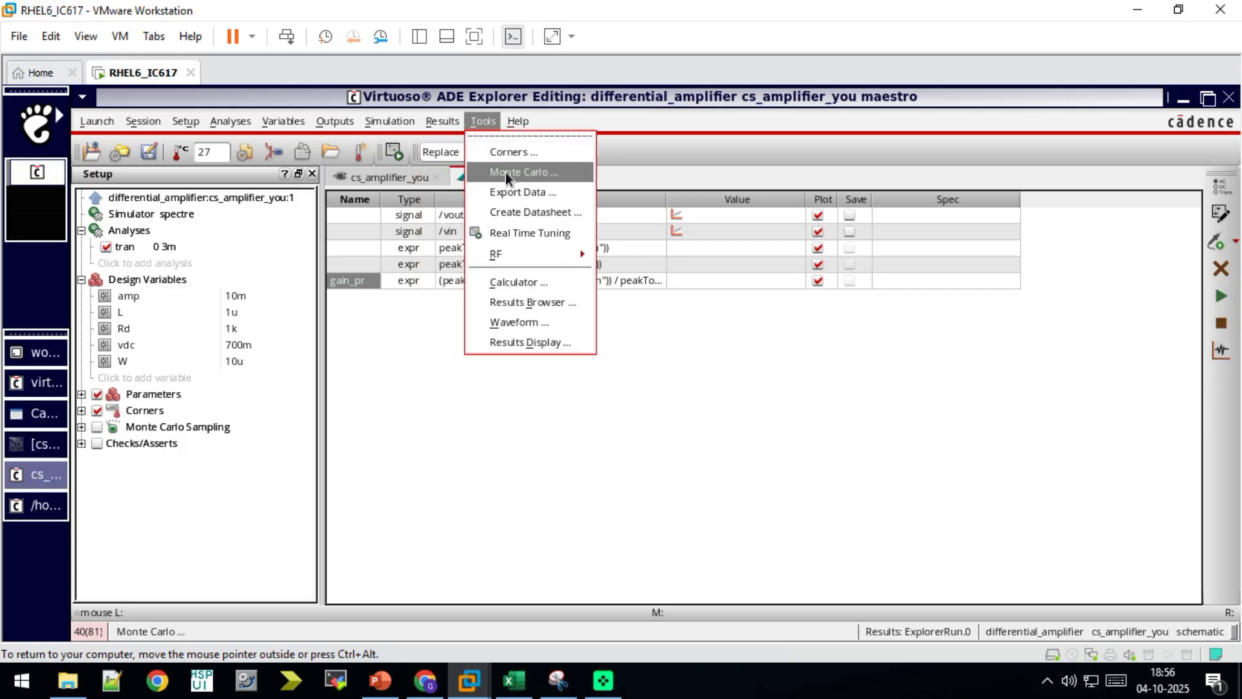
{"action": "mouse_move", "coordinate": [511, 255]}
{"action": "left_click", "coordinate": [538, 280]}
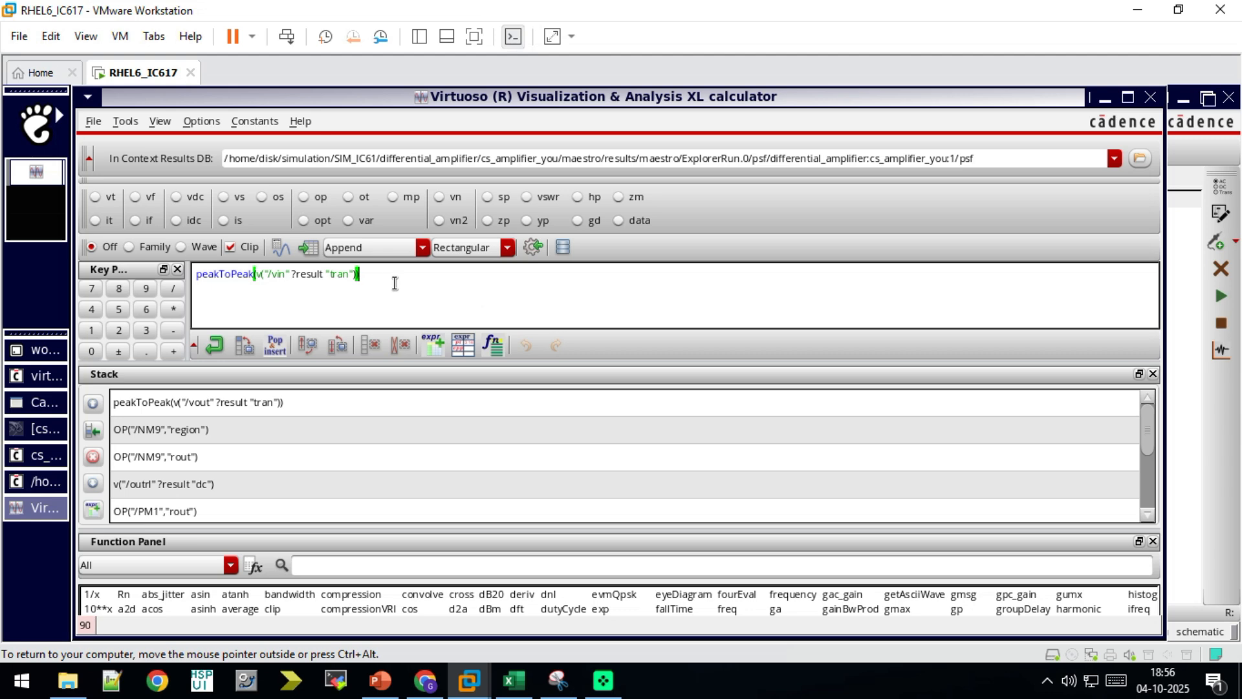
{"action": "triple_click", "coordinate": [388, 278]}
{"action": "key", "text": "BackSpace"}
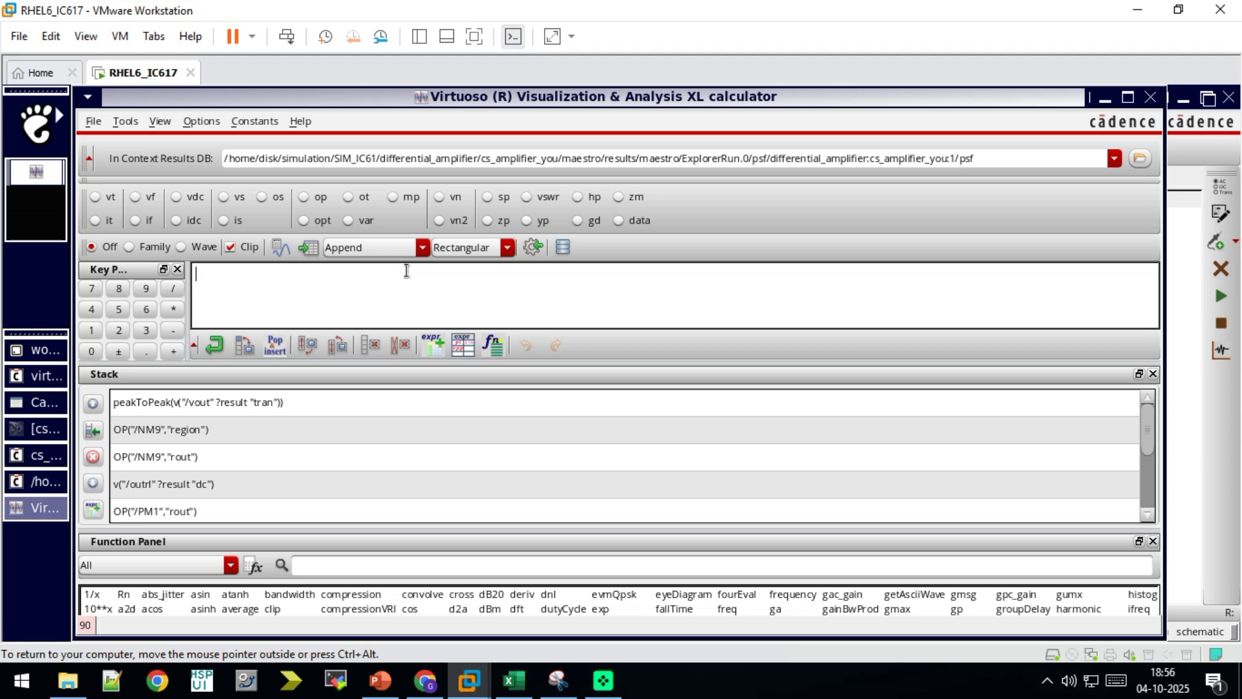
Build the operating-point expression for gm of transistor NM0 from the schematic and send it to the ADE Explorer outputs.
{"action": "left_click", "coordinate": [302, 197]}
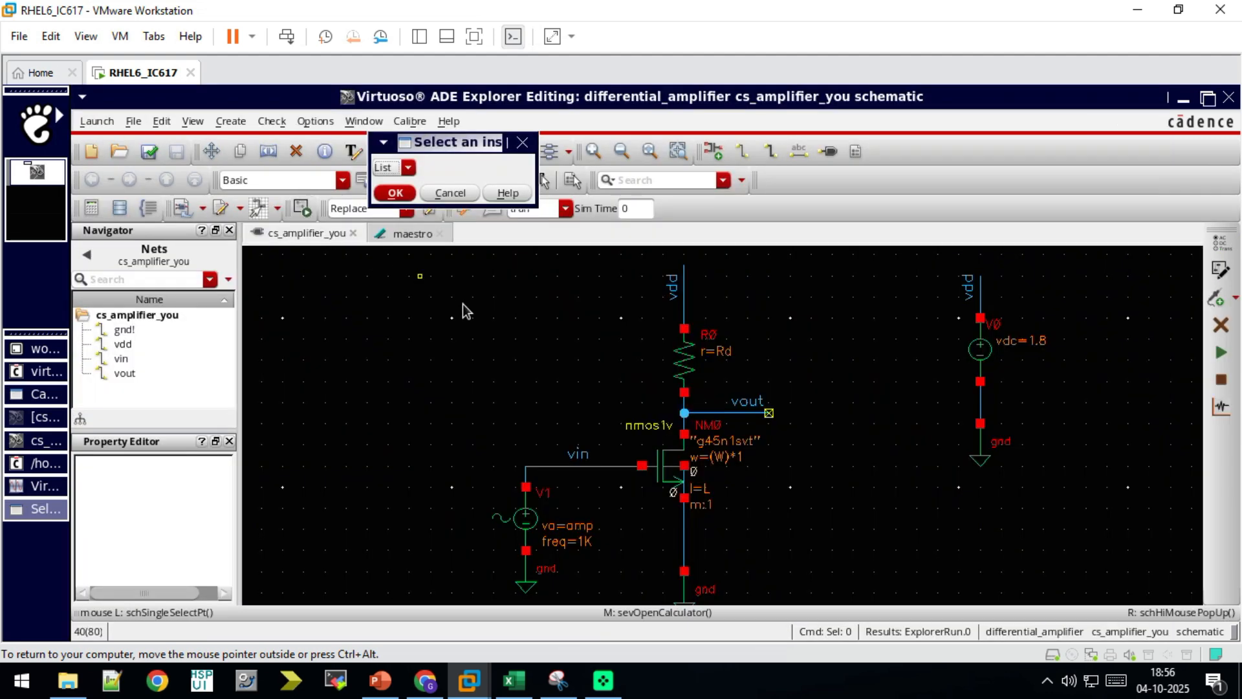
{"action": "left_click", "coordinate": [408, 168]}
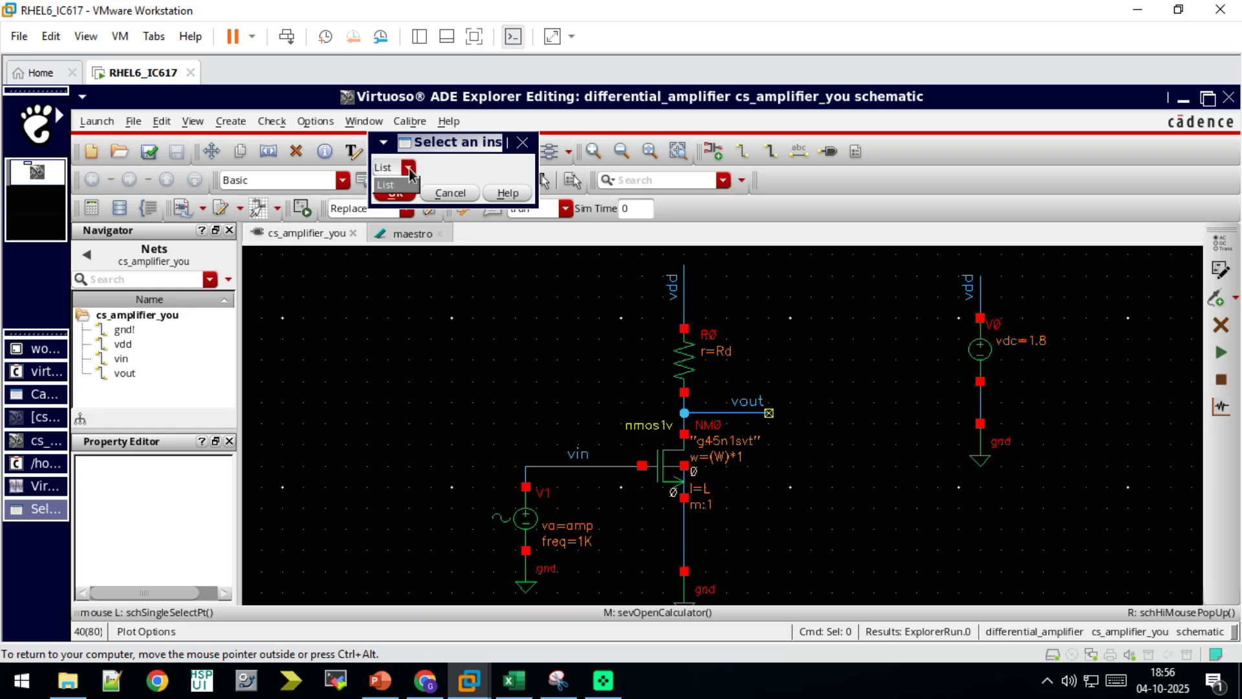
{"action": "left_click", "coordinate": [666, 468]}
{"action": "left_click", "coordinate": [386, 184]}
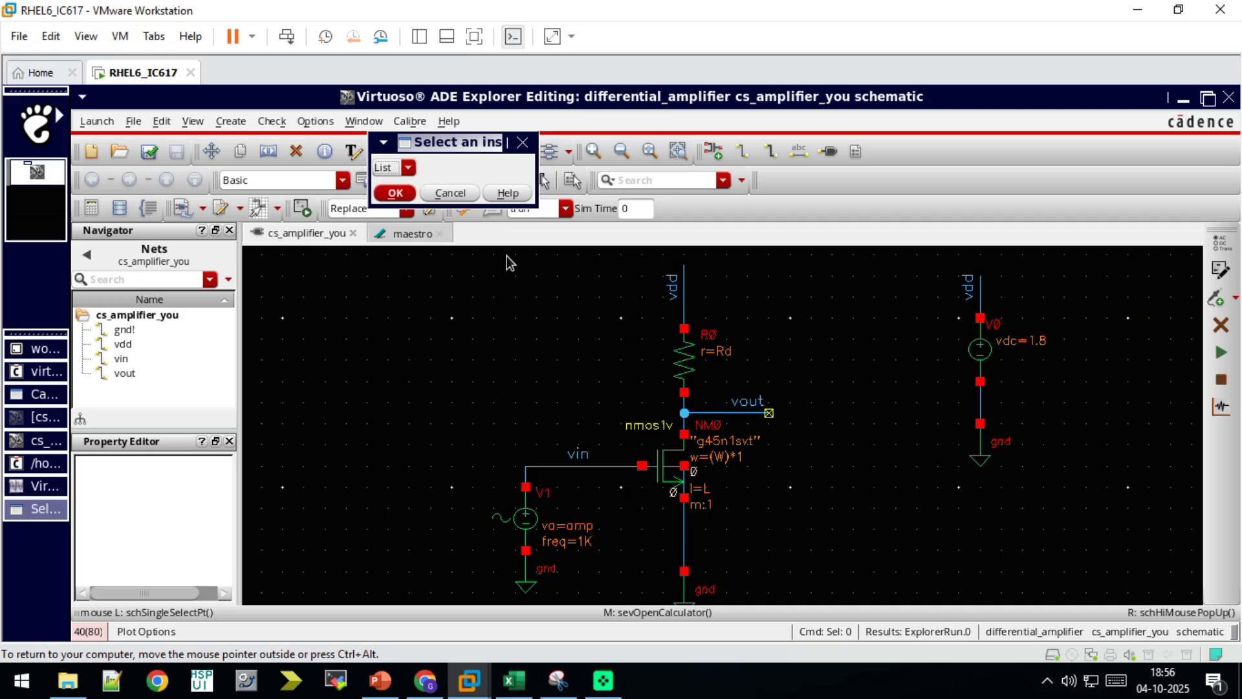
{"action": "left_click", "coordinate": [676, 468]}
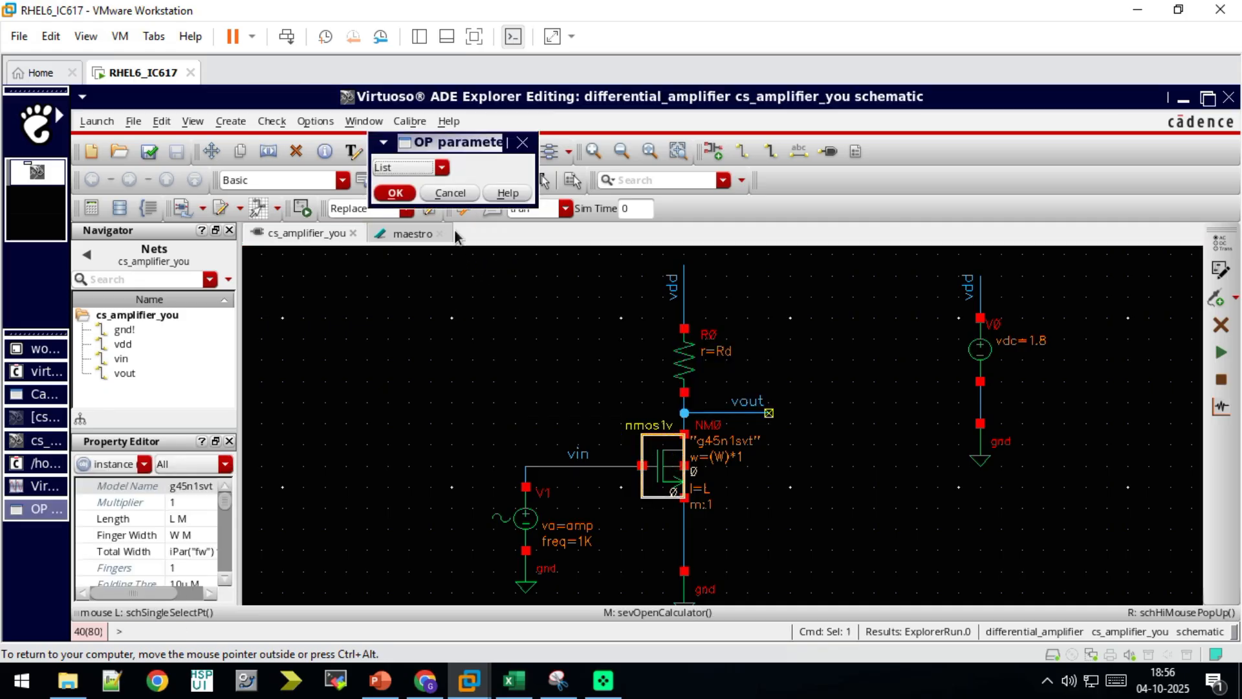
{"action": "left_click", "coordinate": [442, 168]}
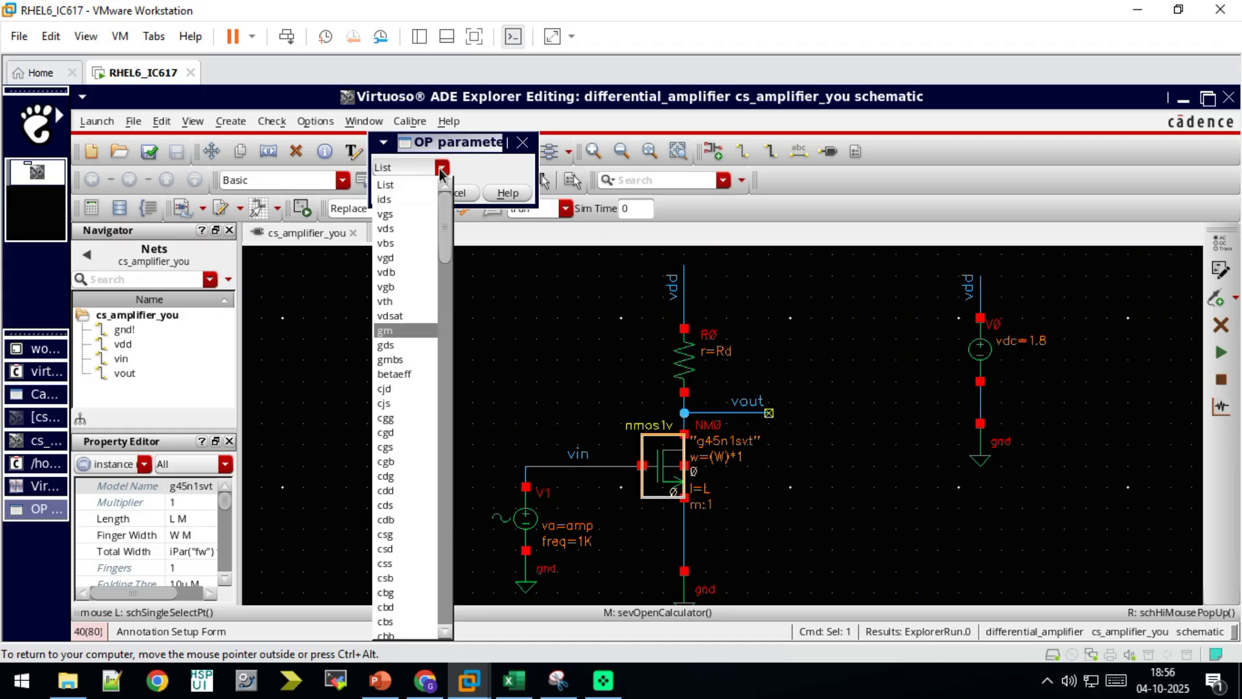
{"action": "left_click", "coordinate": [387, 330]}
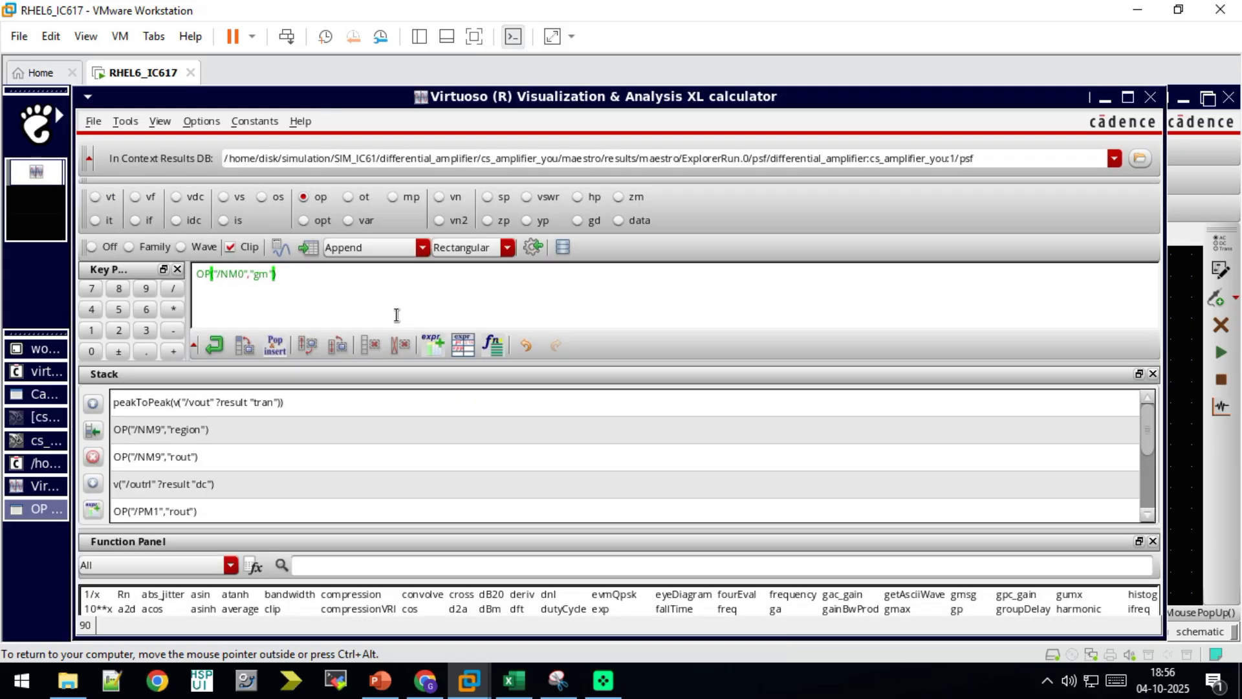
{"action": "left_click", "coordinate": [530, 250]}
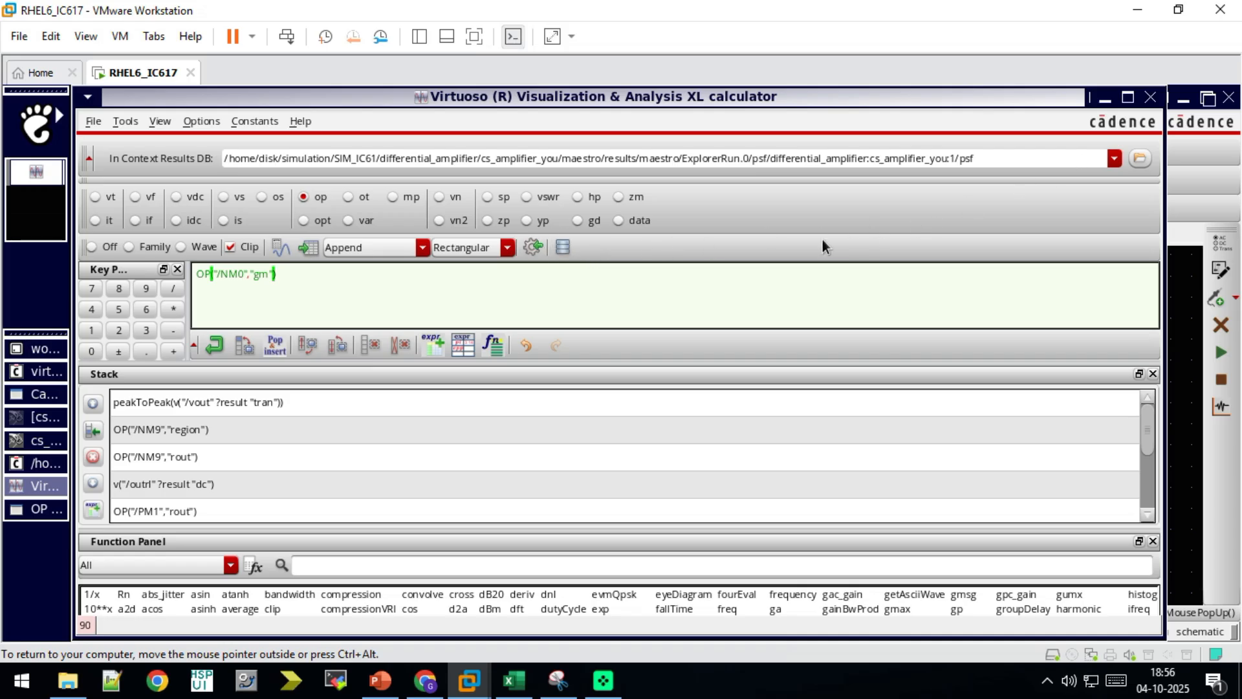
Replace the buffer with NM0's rout operating-point expression, send it to the ADE Explorer outputs and close the calculator.
{"action": "triple_click", "coordinate": [353, 278]}
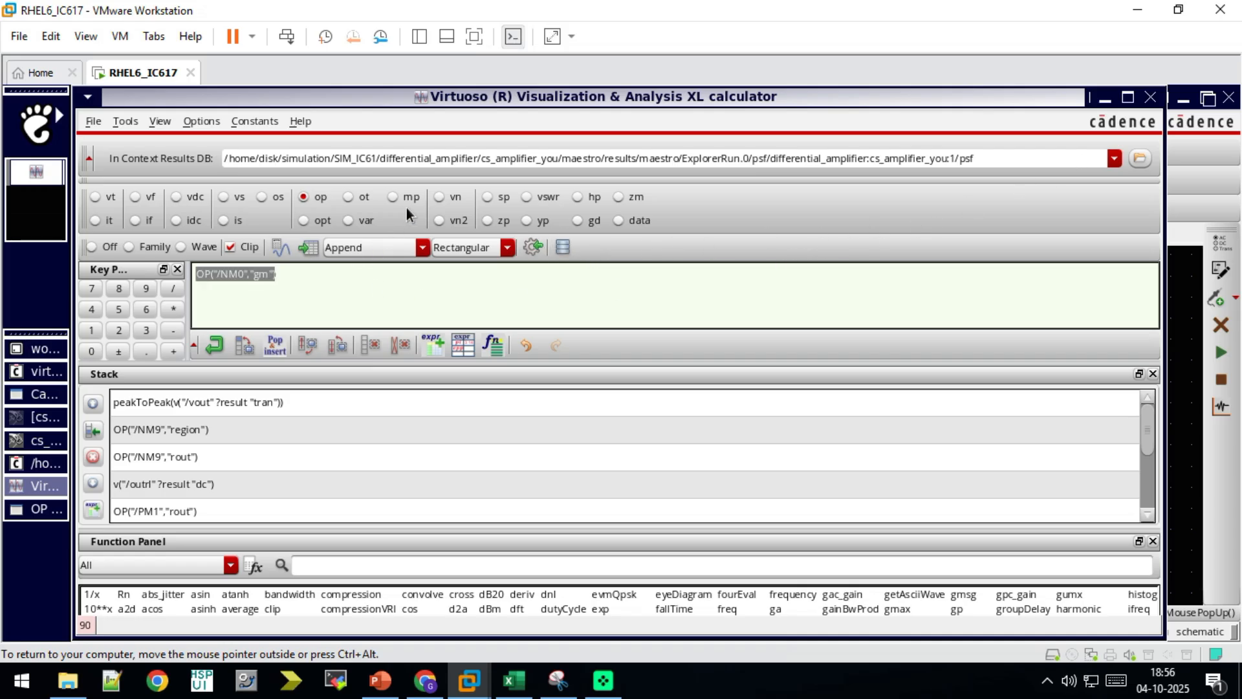
{"action": "key", "text": "Delete"}
{"action": "left_click", "coordinate": [304, 197]}
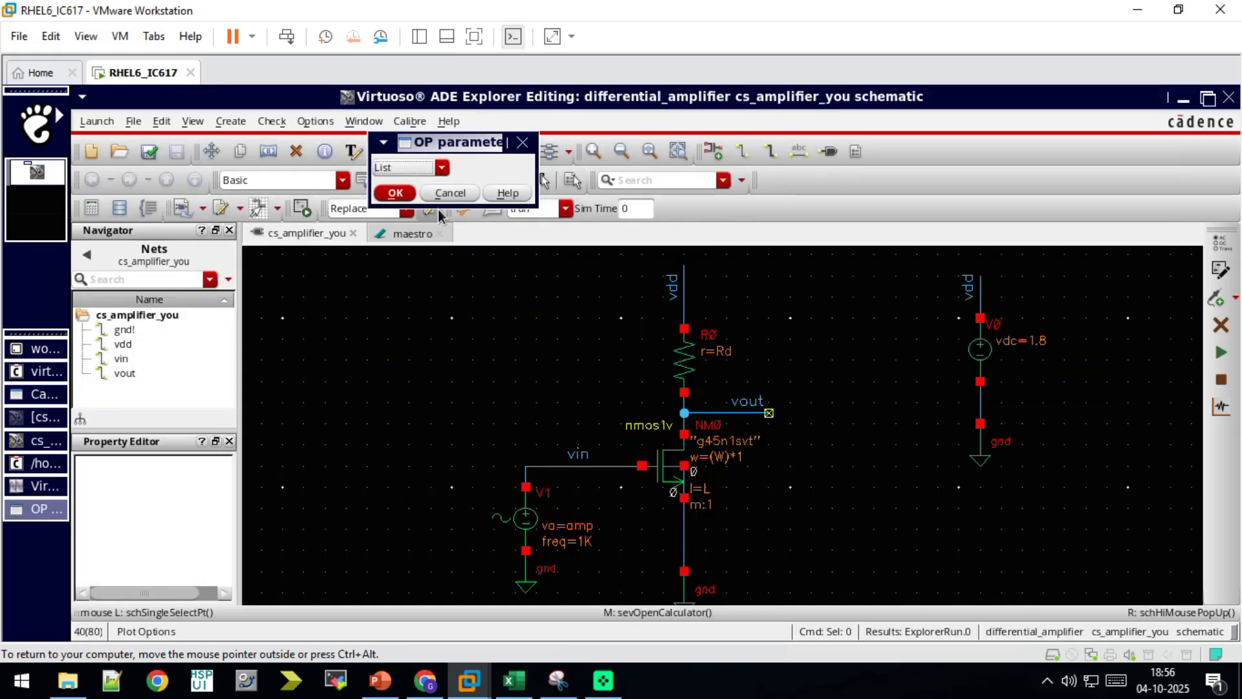
{"action": "left_click", "coordinate": [667, 457]}
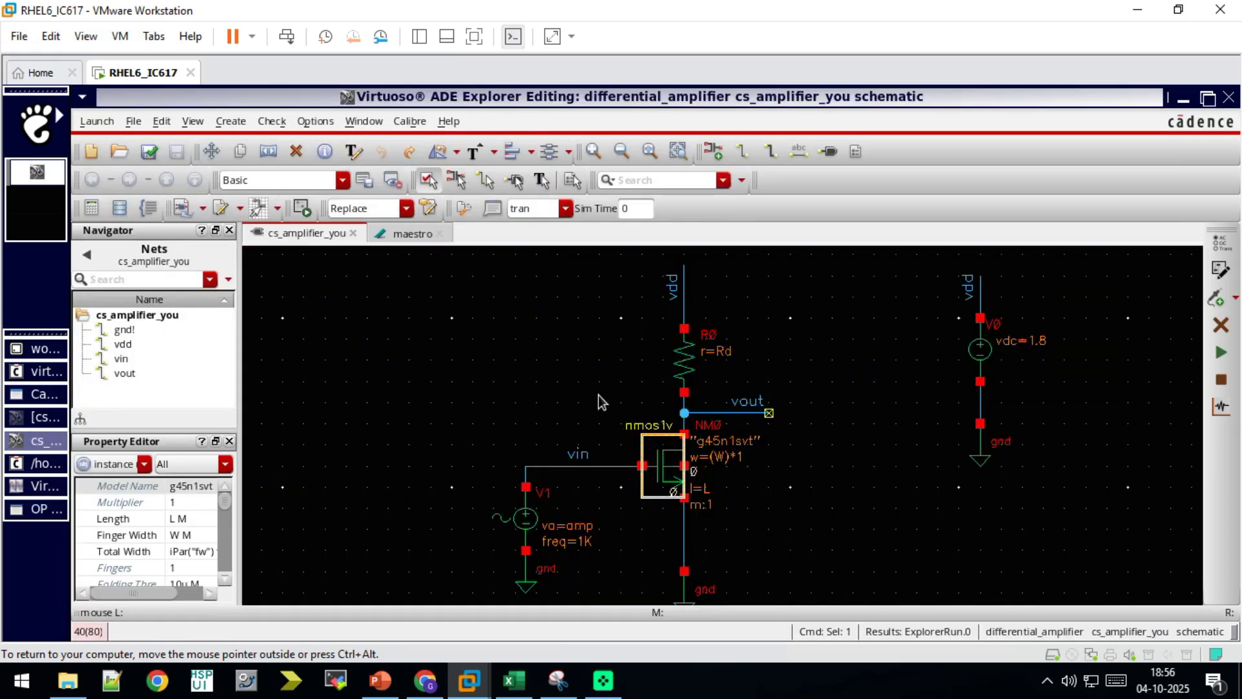
{"action": "left_click", "coordinate": [443, 168]}
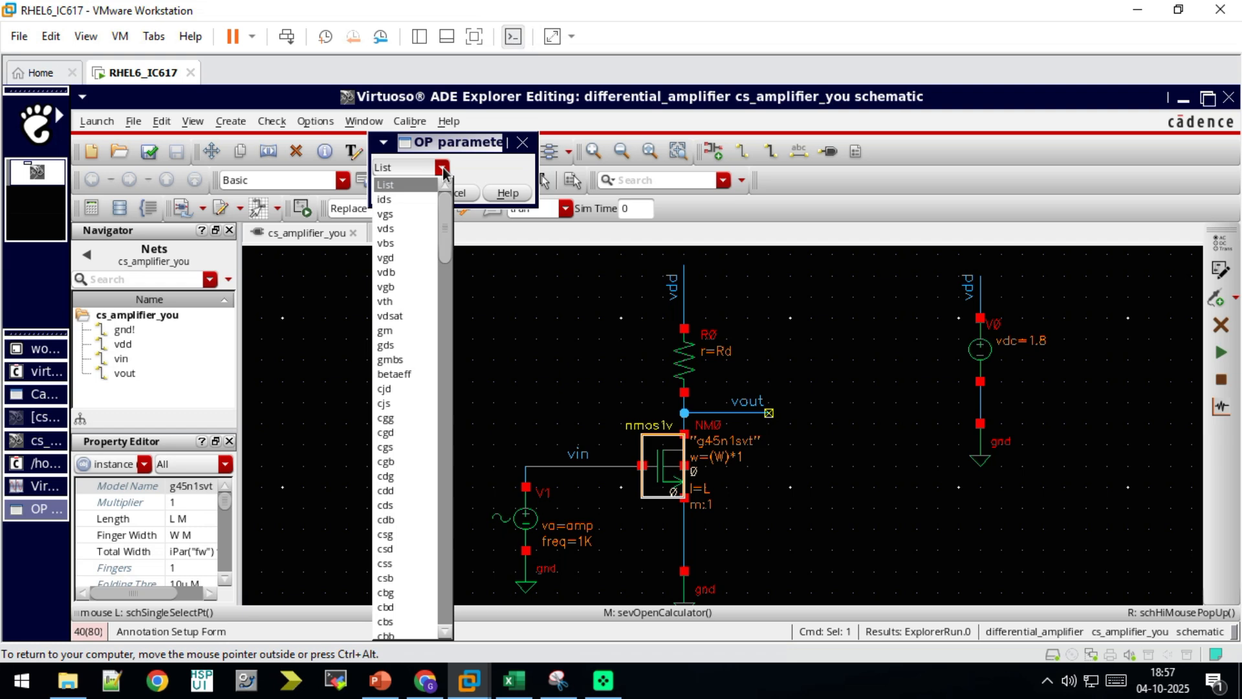
{"action": "key", "text": "r"}
{"action": "scroll", "coordinate": [428, 352], "scroll_direction": "down", "scroll_amount": 10}
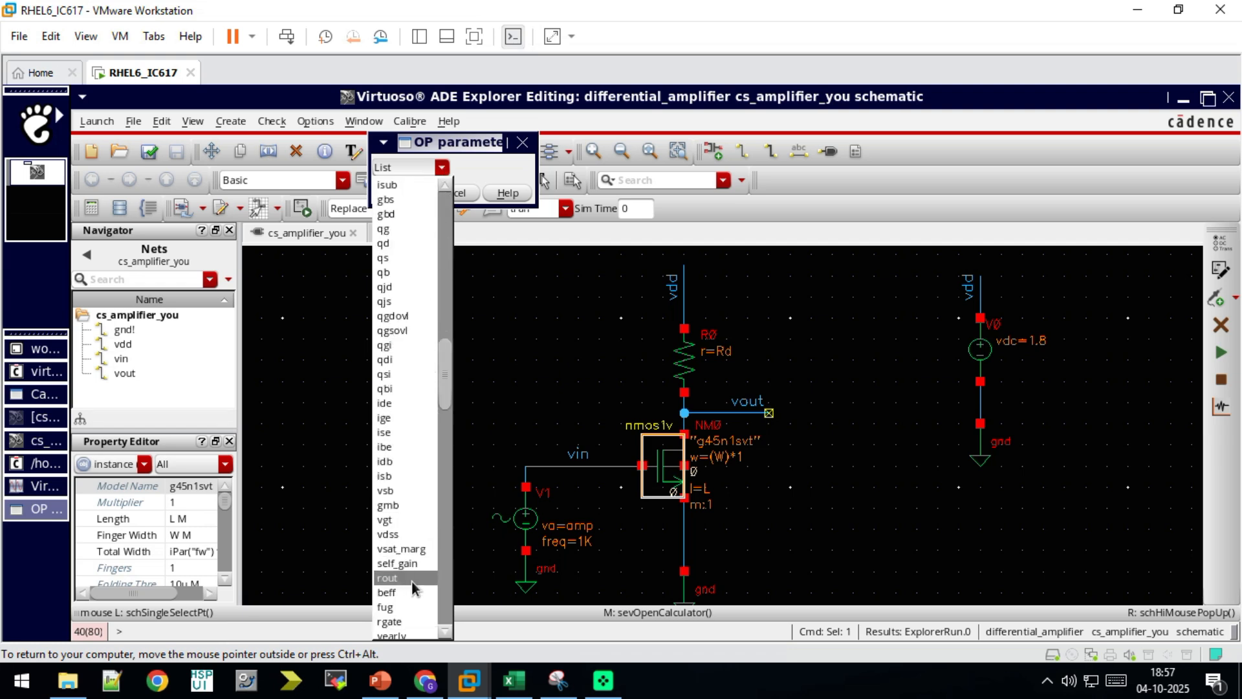
{"action": "left_click", "coordinate": [405, 575]}
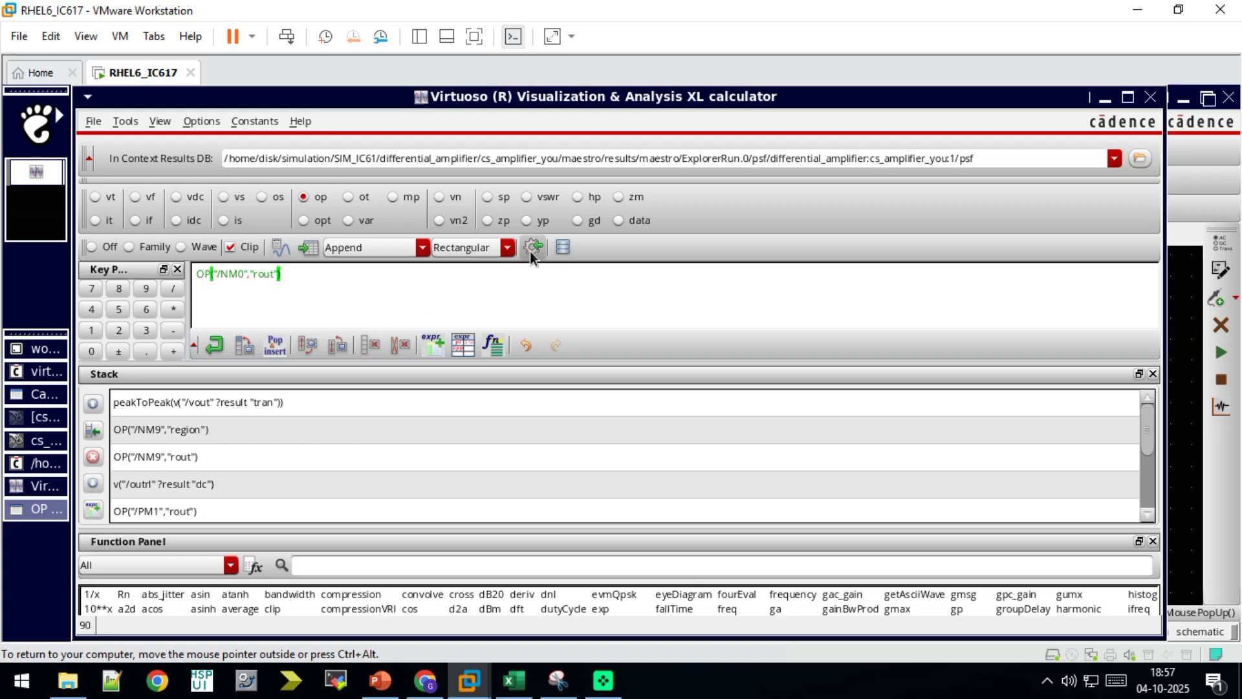
{"action": "left_click", "coordinate": [1150, 97]}
{"action": "key", "text": "alt+Tab"}
{"action": "key", "text": "alt+Tab"}
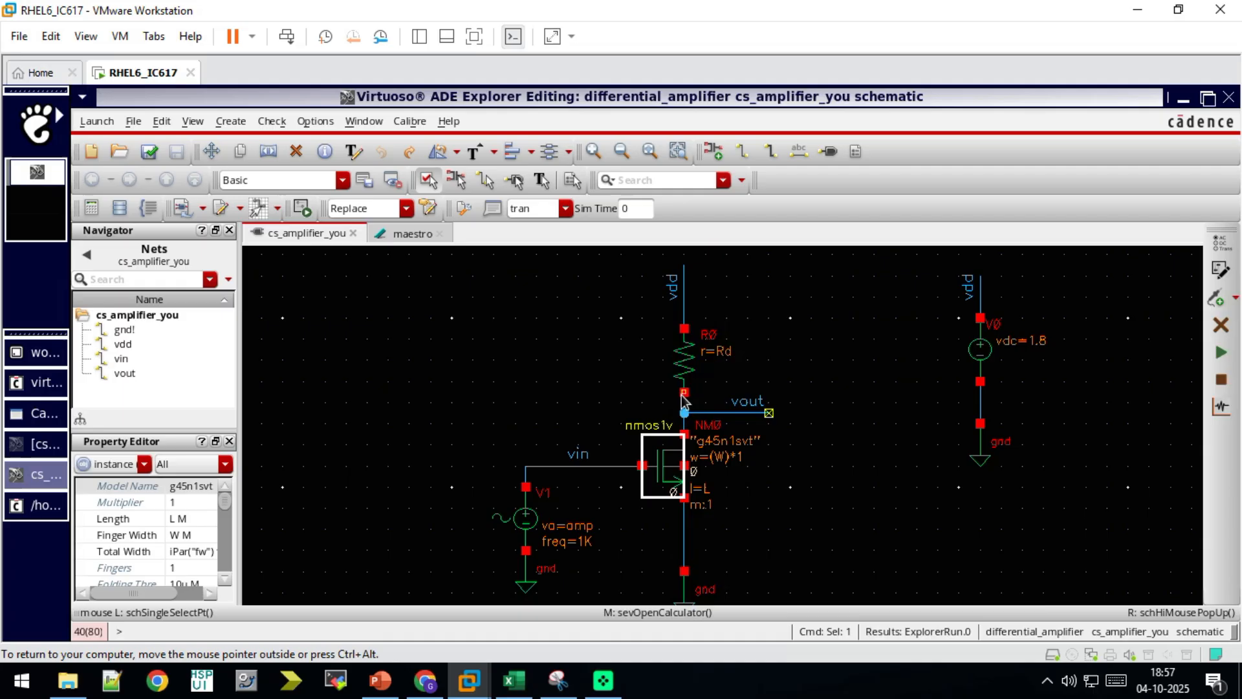
{"action": "key", "text": "alt+Tab"}
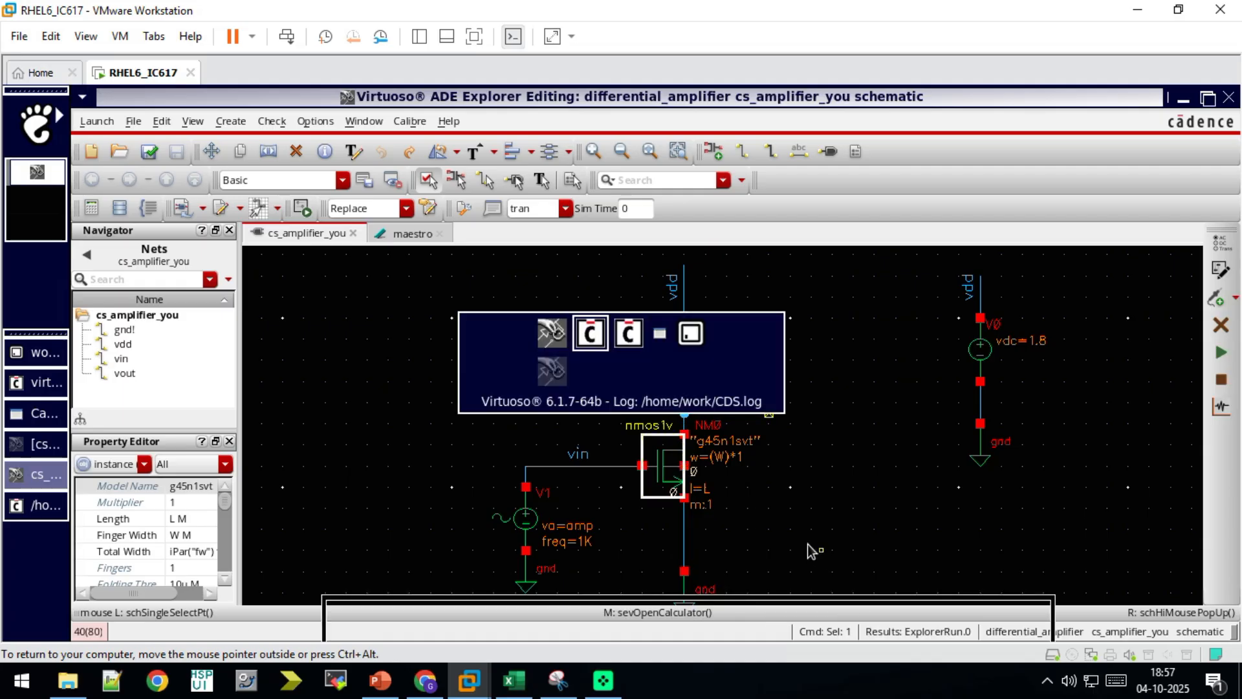
Look through the open windows for the ADE Explorer window of cs_amplifier_you.
{"action": "key", "text": "alt+Tab"}
{"action": "key", "text": "alt+Tab"}
{"action": "key", "text": "alt+Tab"}
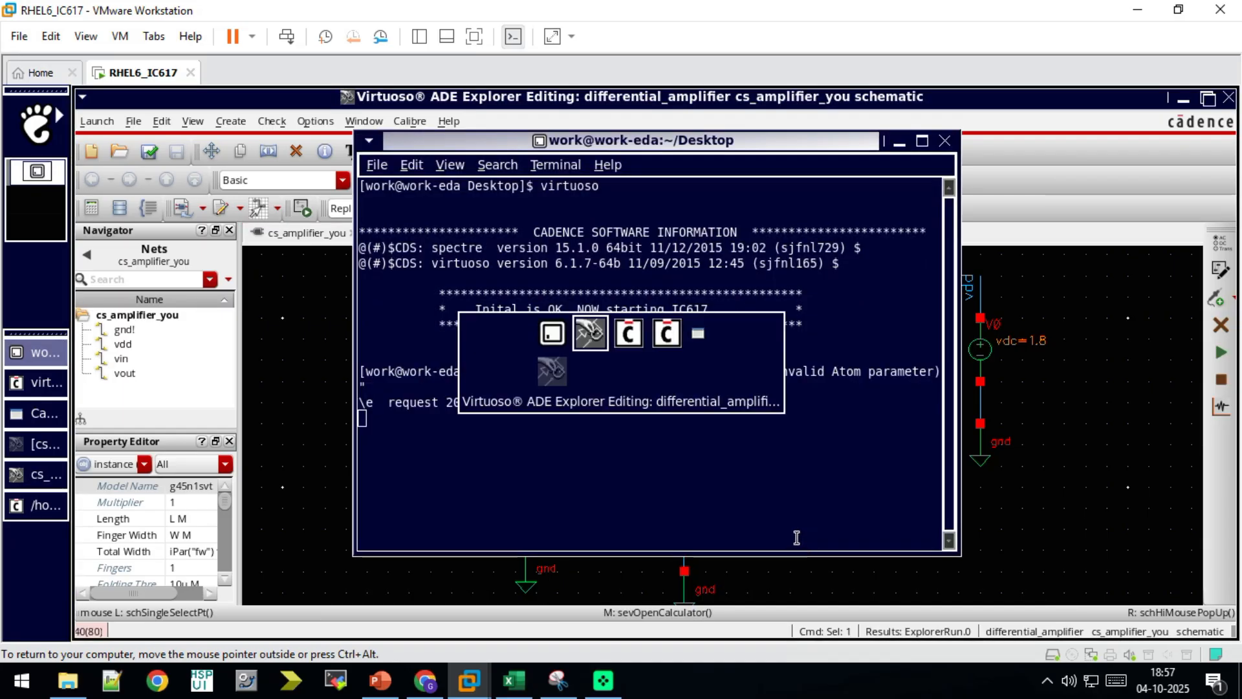
{"action": "key", "text": "alt+Tab"}
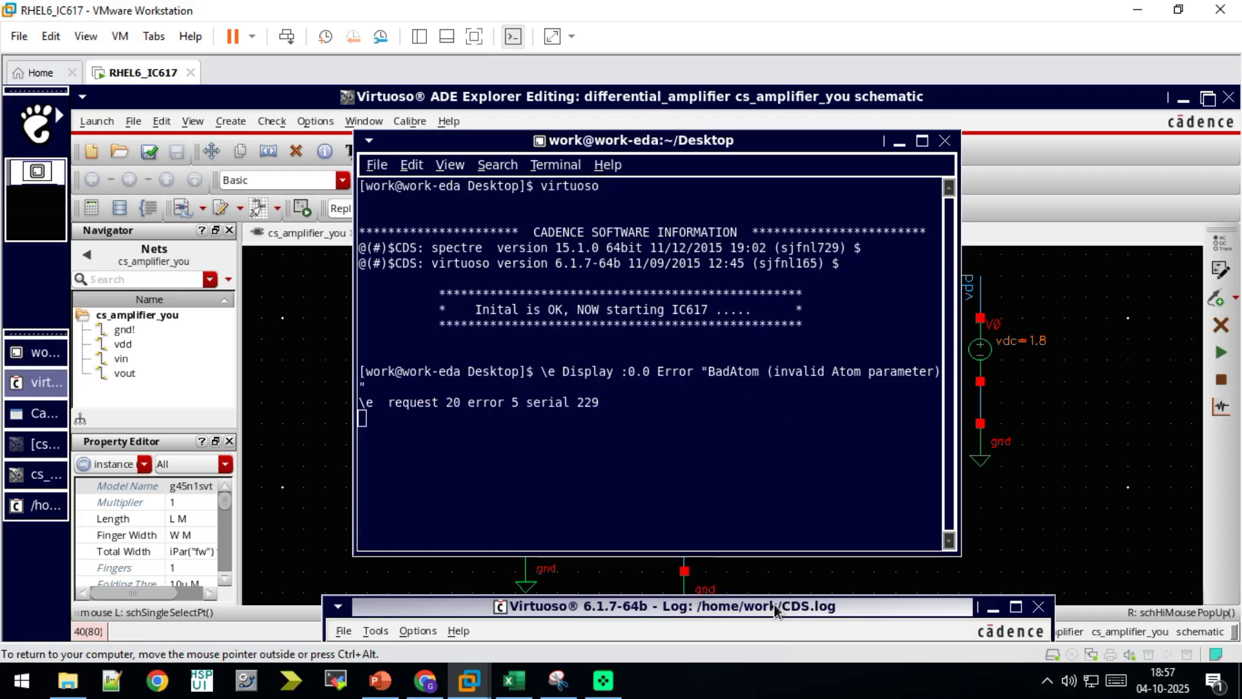
{"action": "left_click_drag", "start_coordinate": [765, 609], "coordinate": [756, 510]}
{"action": "key", "text": "alt+Tab"}
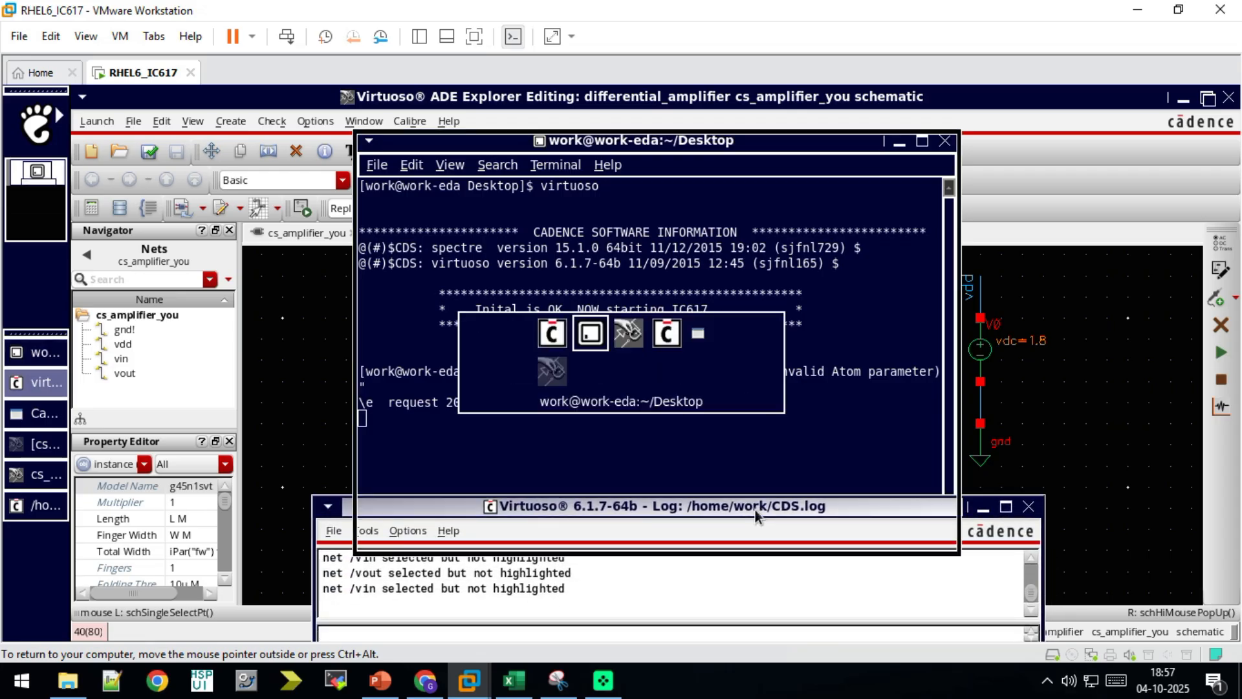
{"action": "key", "text": "alt+Tab"}
{"action": "key", "text": "alt+Tab"}
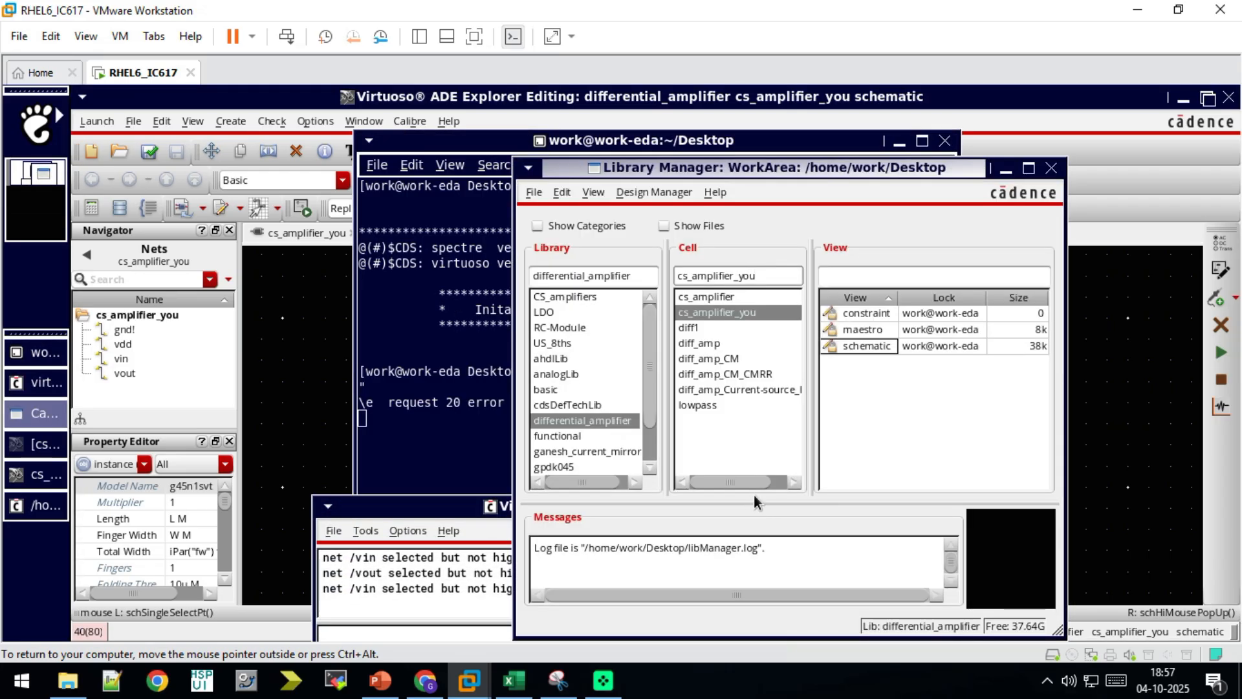
{"action": "key", "text": "alt+Tab"}
{"action": "key", "text": "alt+Tab"}
{"action": "key", "text": "alt+Tab"}
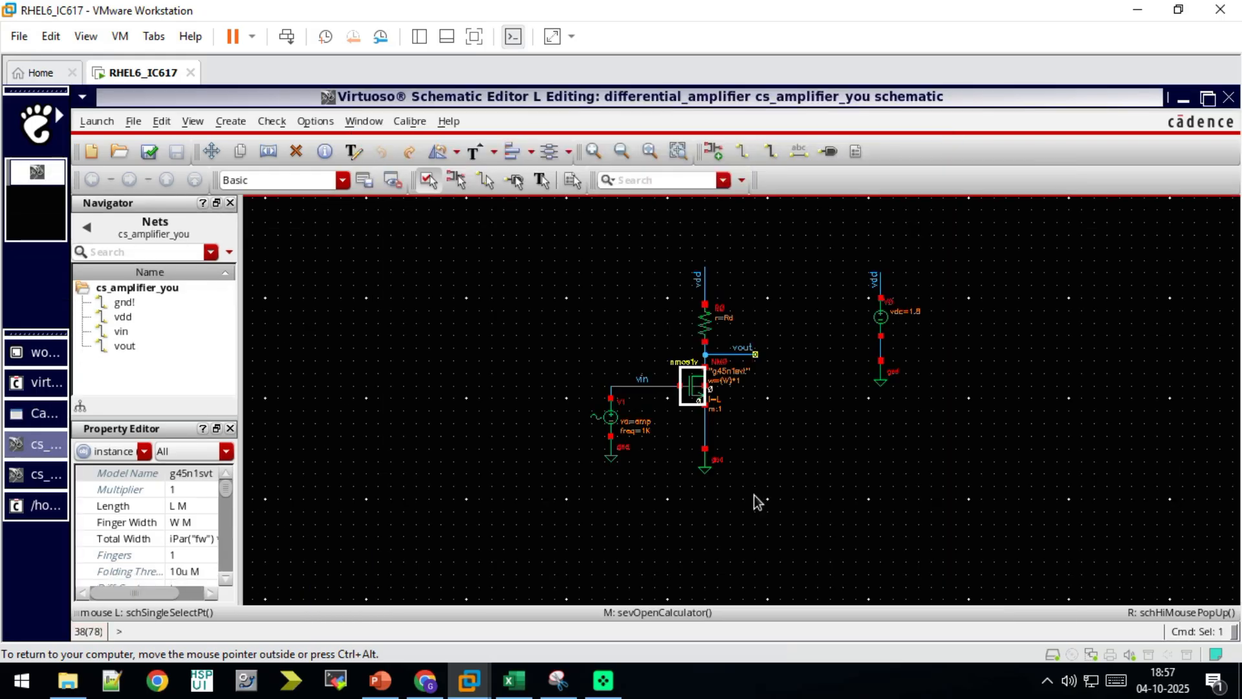
{"action": "key", "text": "alt+Tab"}
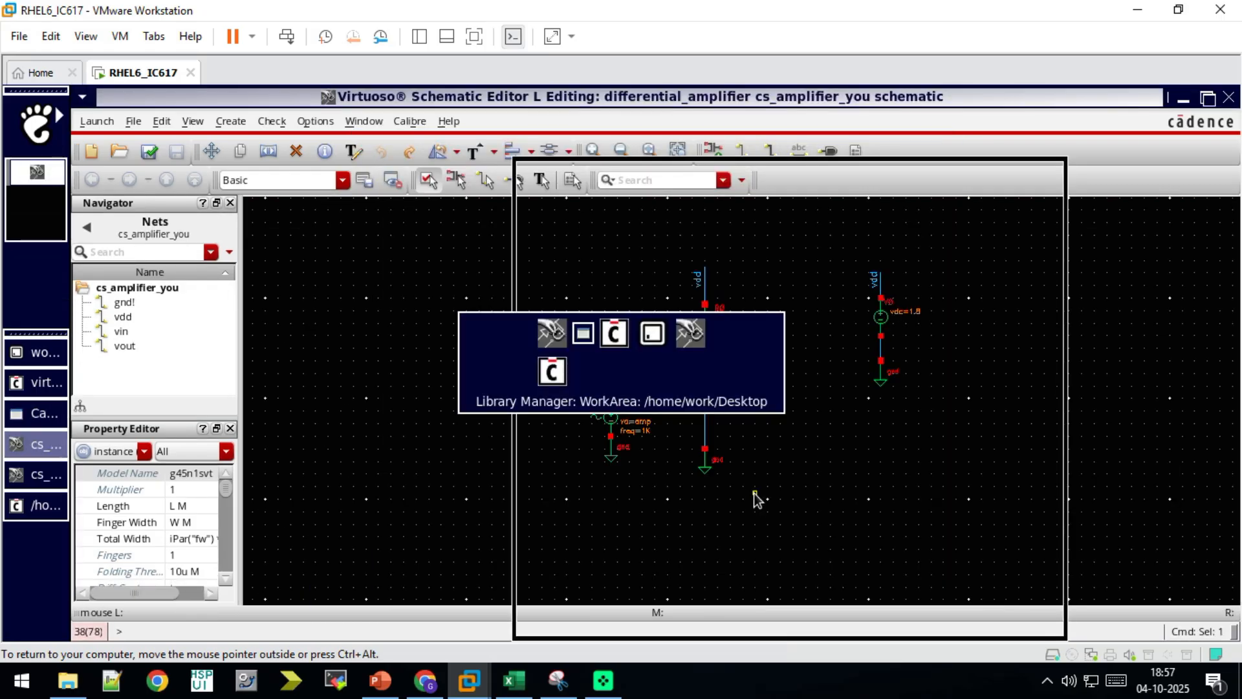
{"action": "key", "text": "alt+Tab"}
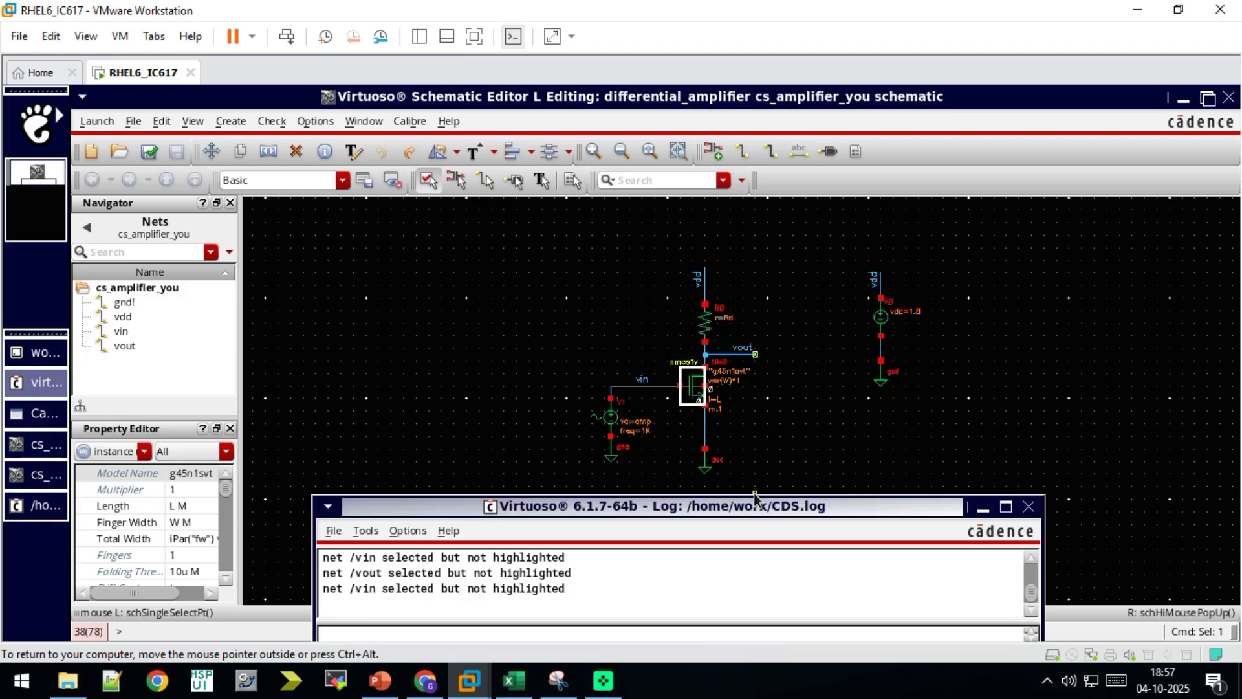
{"action": "key", "text": "alt+Tab"}
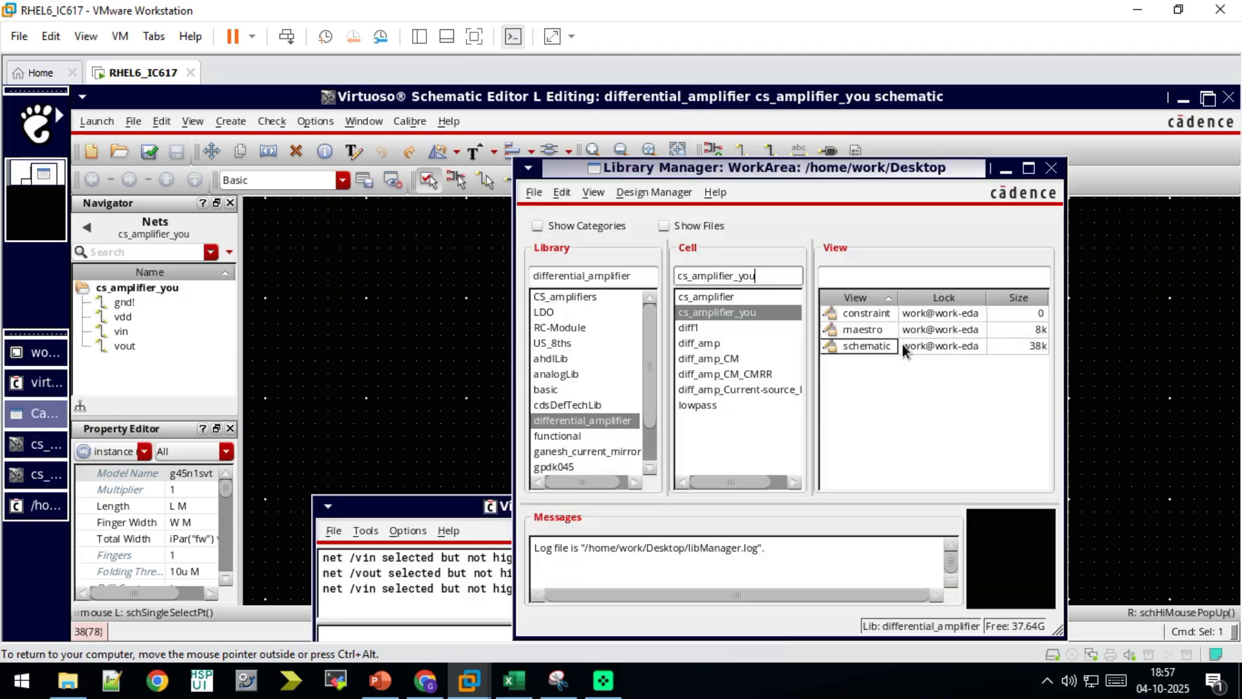
{"action": "key", "text": "alt+Tab"}
{"action": "key", "text": "alt+Tab"}
{"action": "key", "text": "alt+Tab"}
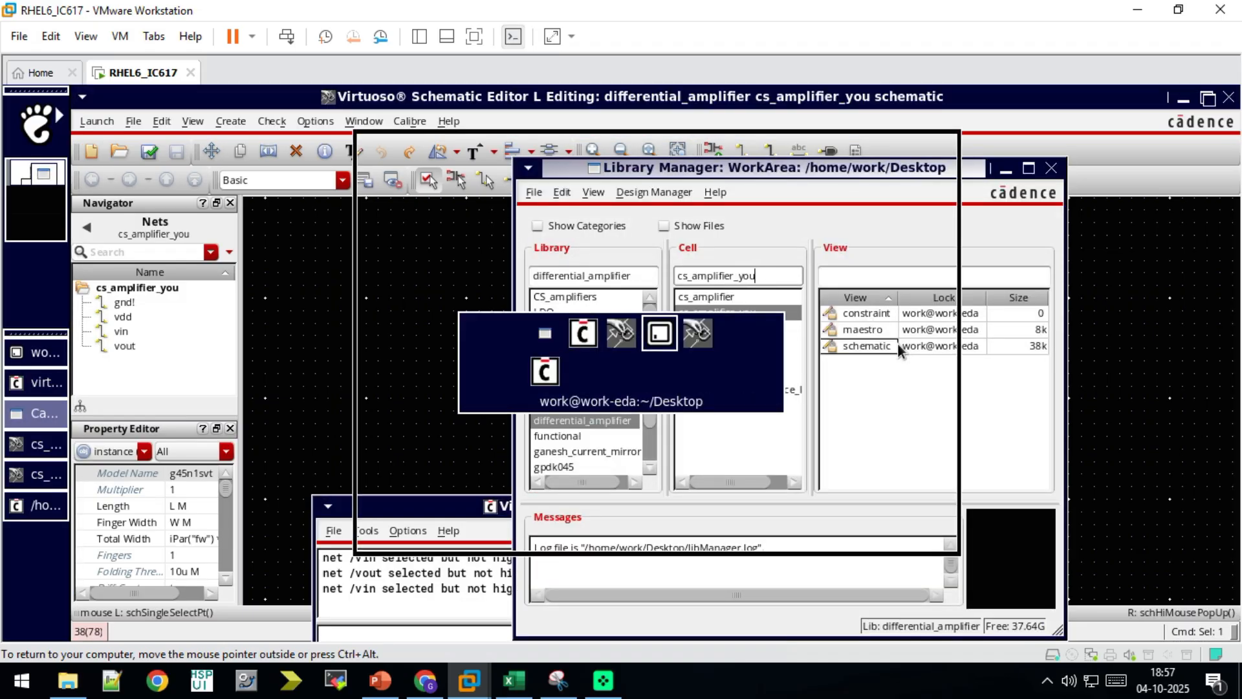
{"action": "key", "text": "alt+Tab"}
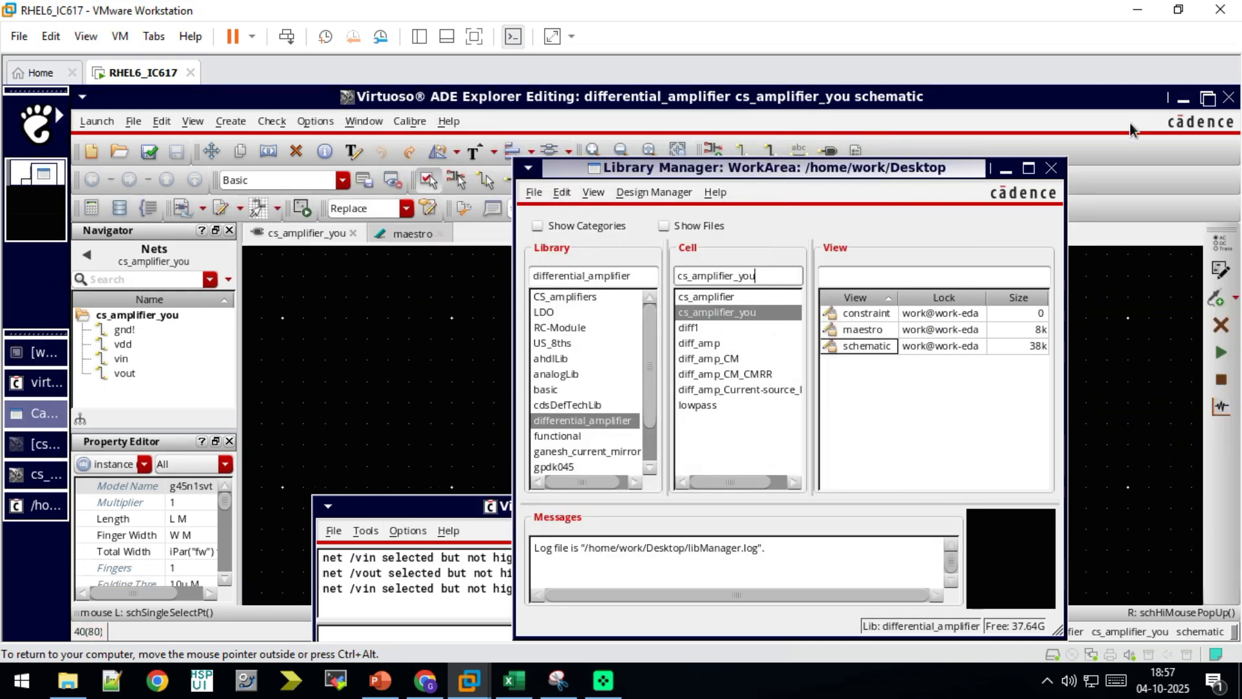
Minimize the Library Manager and log windows, restore ADE Explorer to a smaller movable window and show its maestro view.
{"action": "left_click", "coordinate": [1004, 176]}
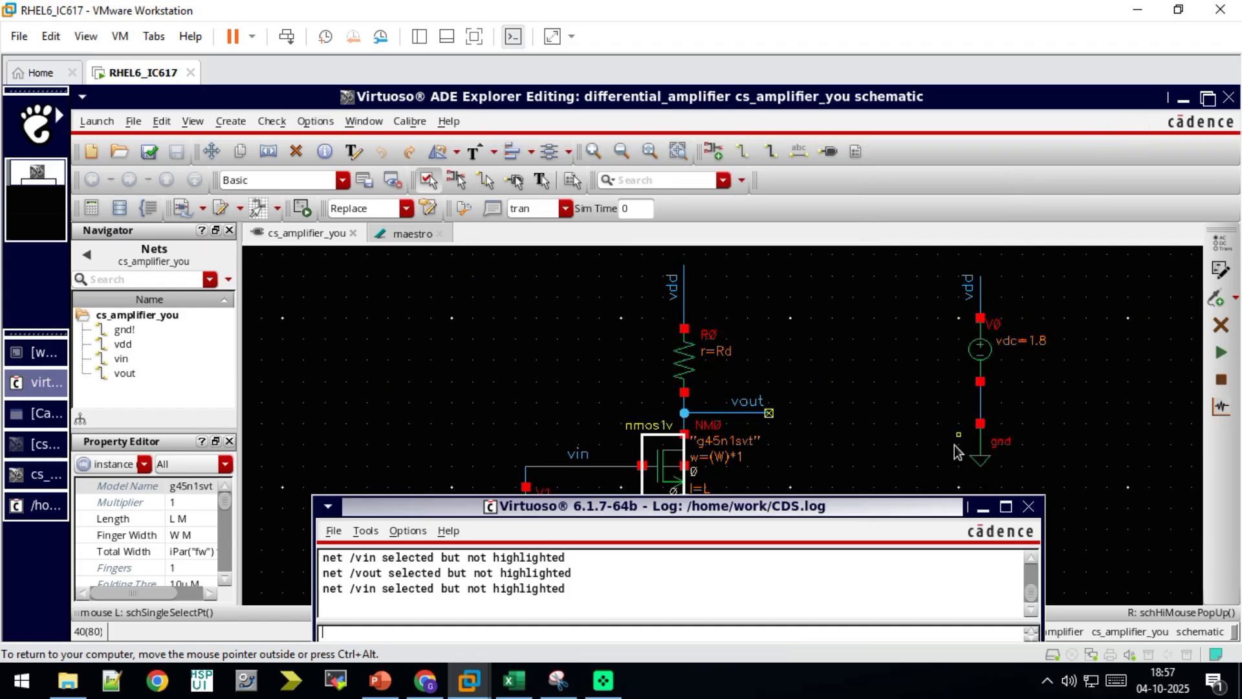
{"action": "left_click", "coordinate": [983, 508]}
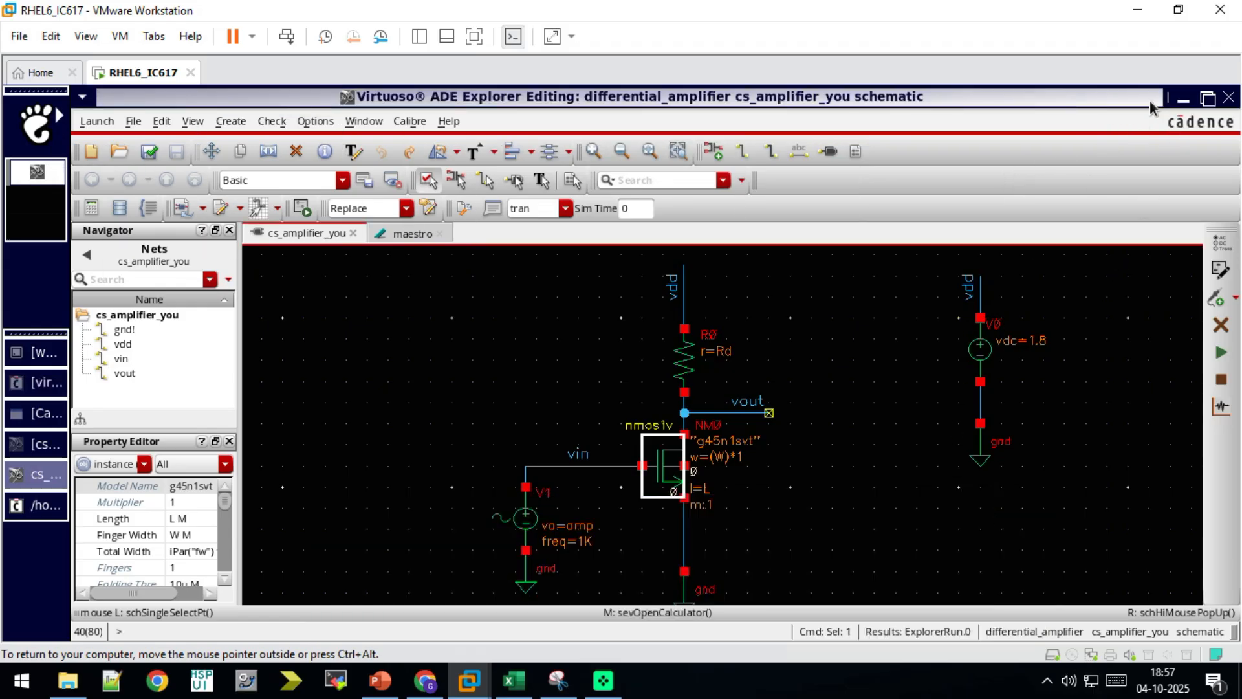
{"action": "left_click", "coordinate": [1209, 98]}
{"action": "left_click_drag", "start_coordinate": [1125, 310], "coordinate": [838, 165]}
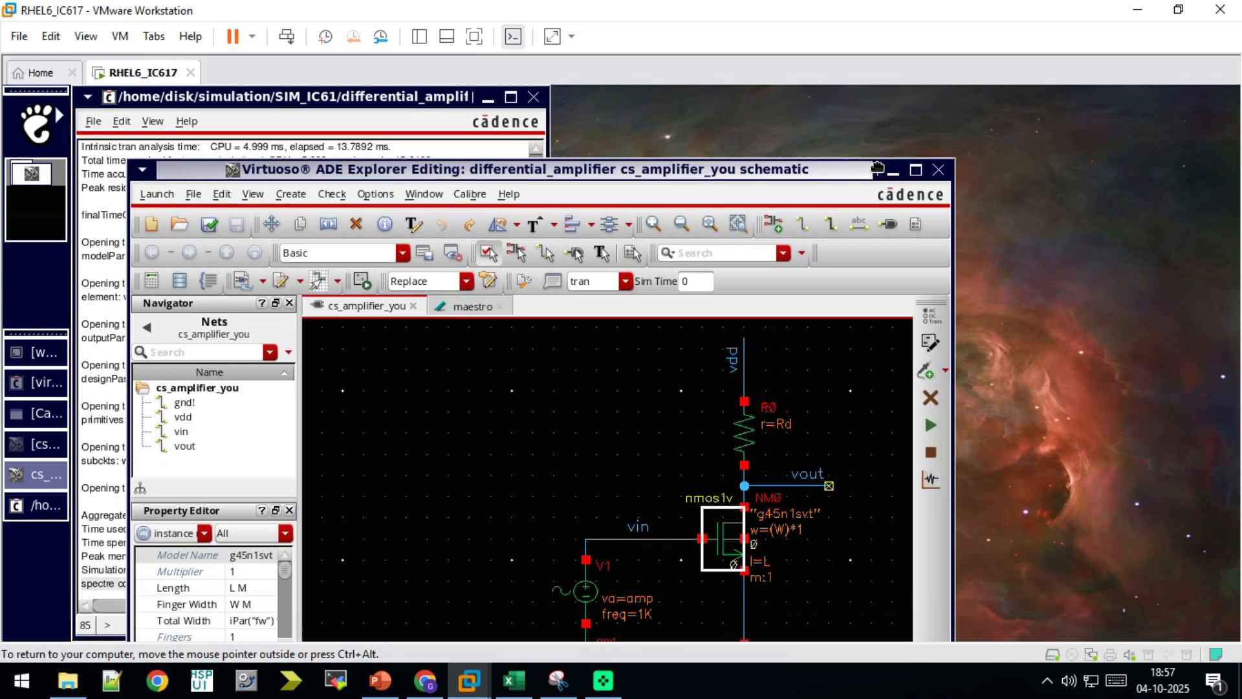
{"action": "key", "text": "alt+Tab"}
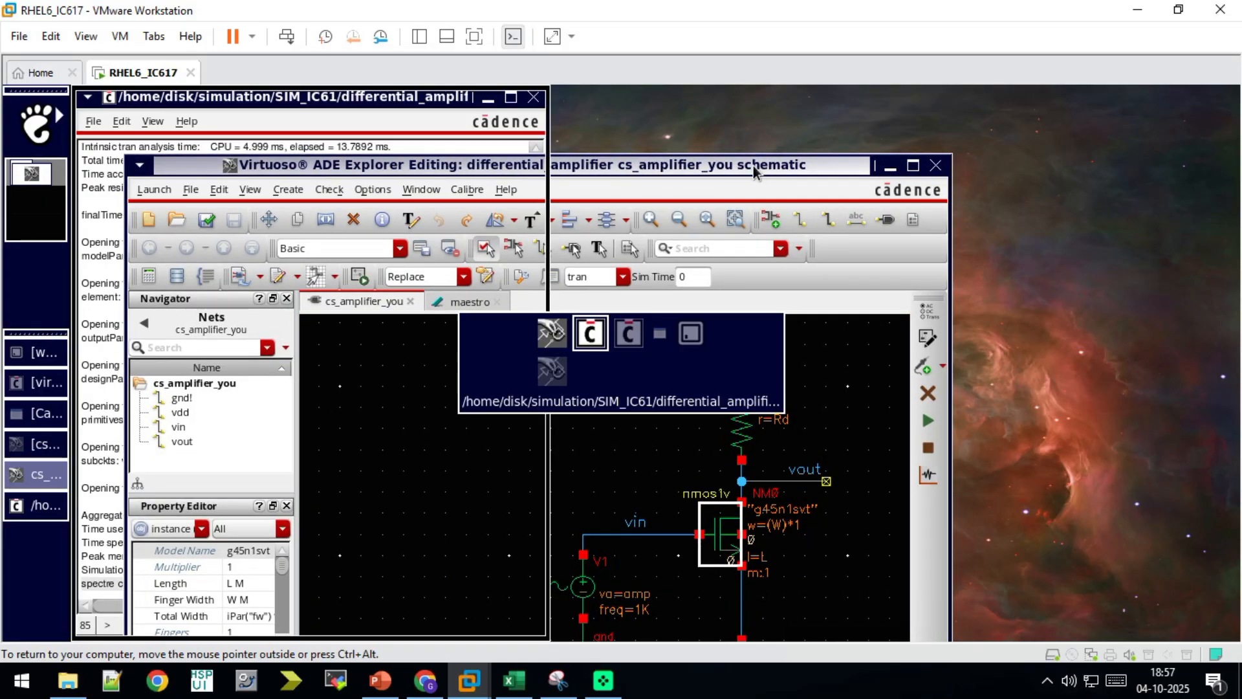
{"action": "key", "text": "alt+Tab"}
{"action": "left_click", "coordinate": [471, 304]}
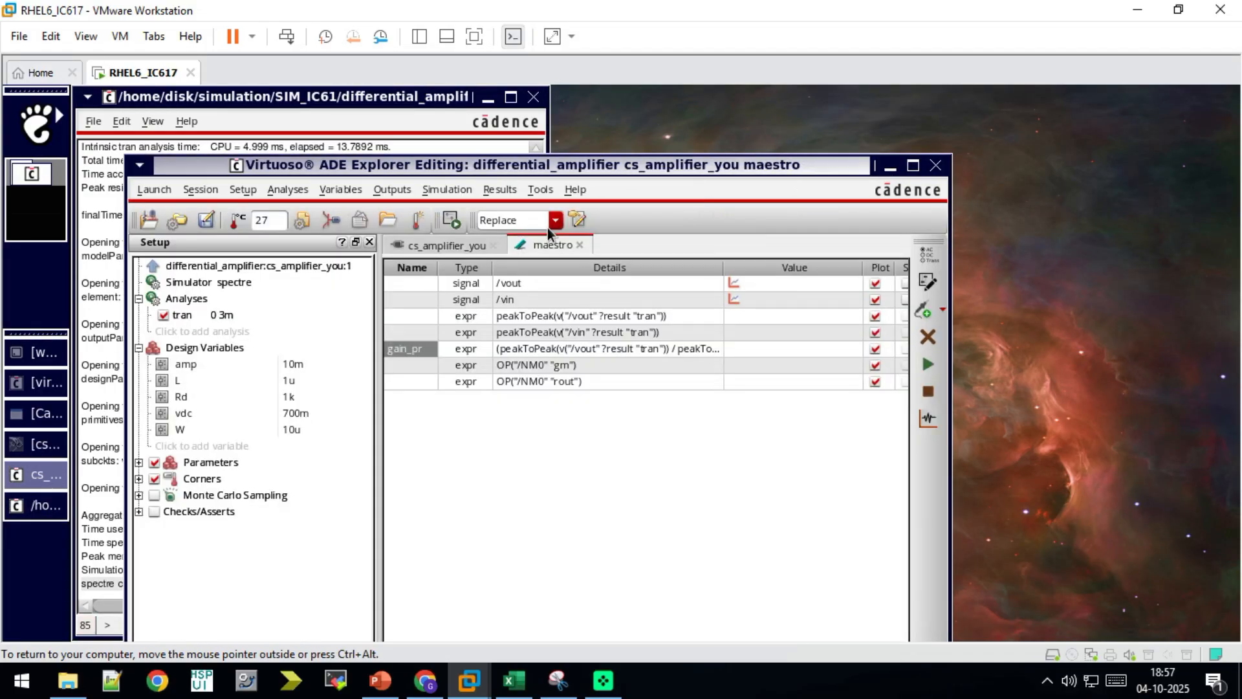
{"action": "left_click_drag", "start_coordinate": [650, 169], "coordinate": [678, 106]}
Open the calculator from ADE Explorer and clear the rout expression from its buffer.
{"action": "left_click", "coordinate": [532, 121]}
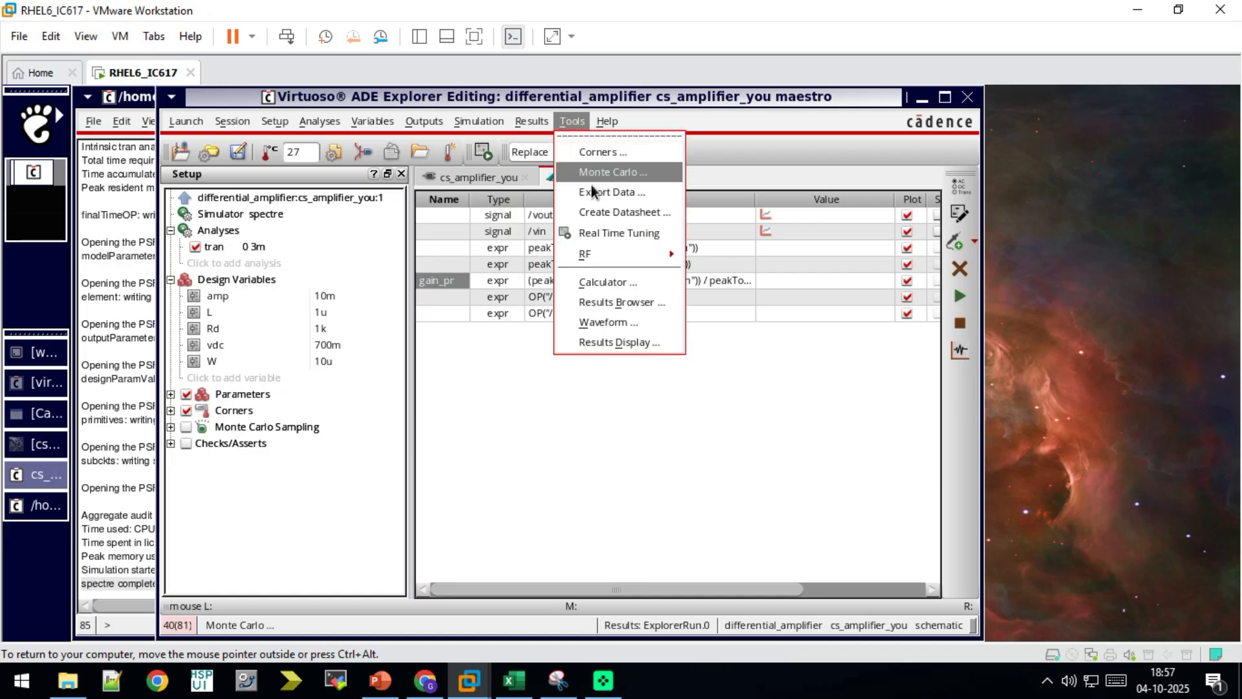
{"action": "left_click", "coordinate": [607, 283]}
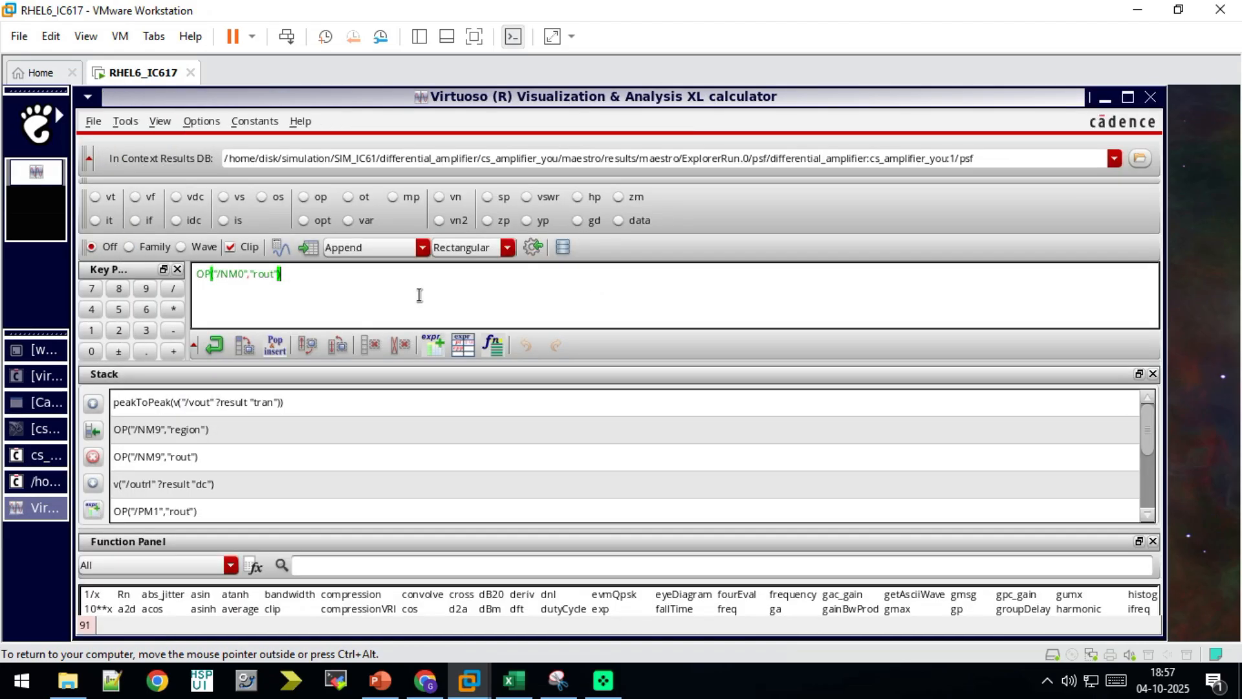
{"action": "key", "text": "ctrl+a"}
{"action": "key", "text": "BackSpace"}
Build the operating-point expression for NM0's region from the schematic, send it to the ADE Explorer outputs and close the calculator.
{"action": "left_click", "coordinate": [304, 196]}
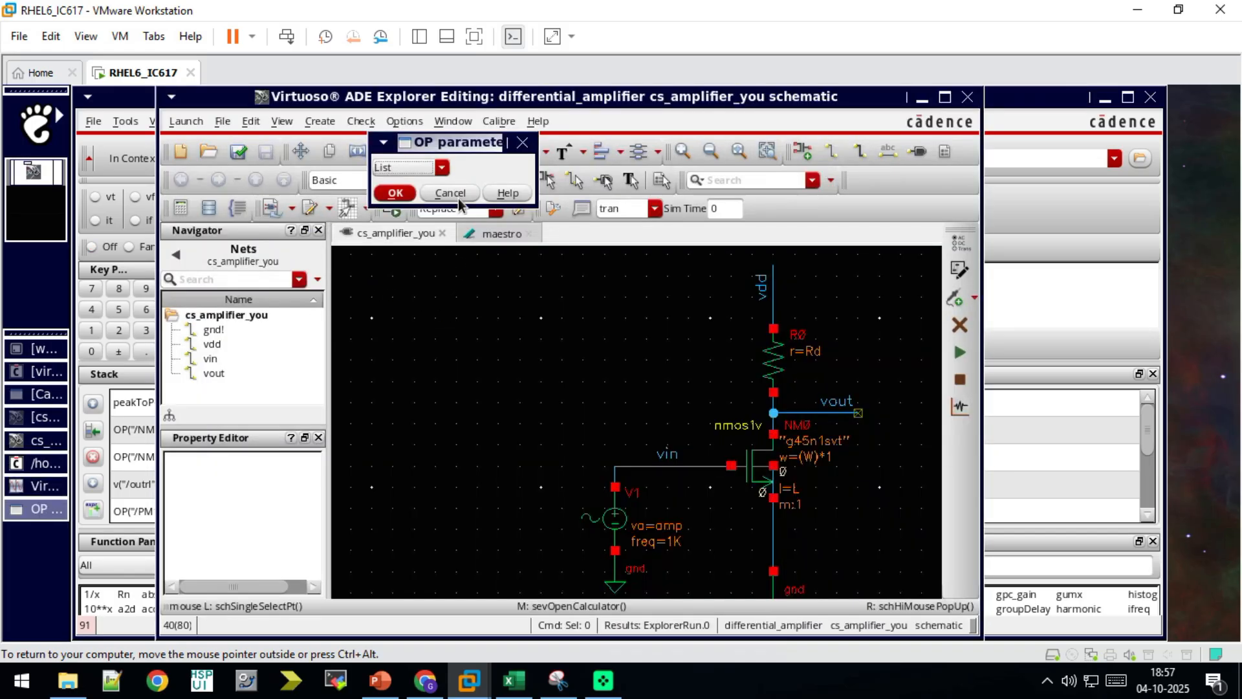
{"action": "left_click", "coordinate": [753, 464]}
{"action": "left_click", "coordinate": [442, 167]}
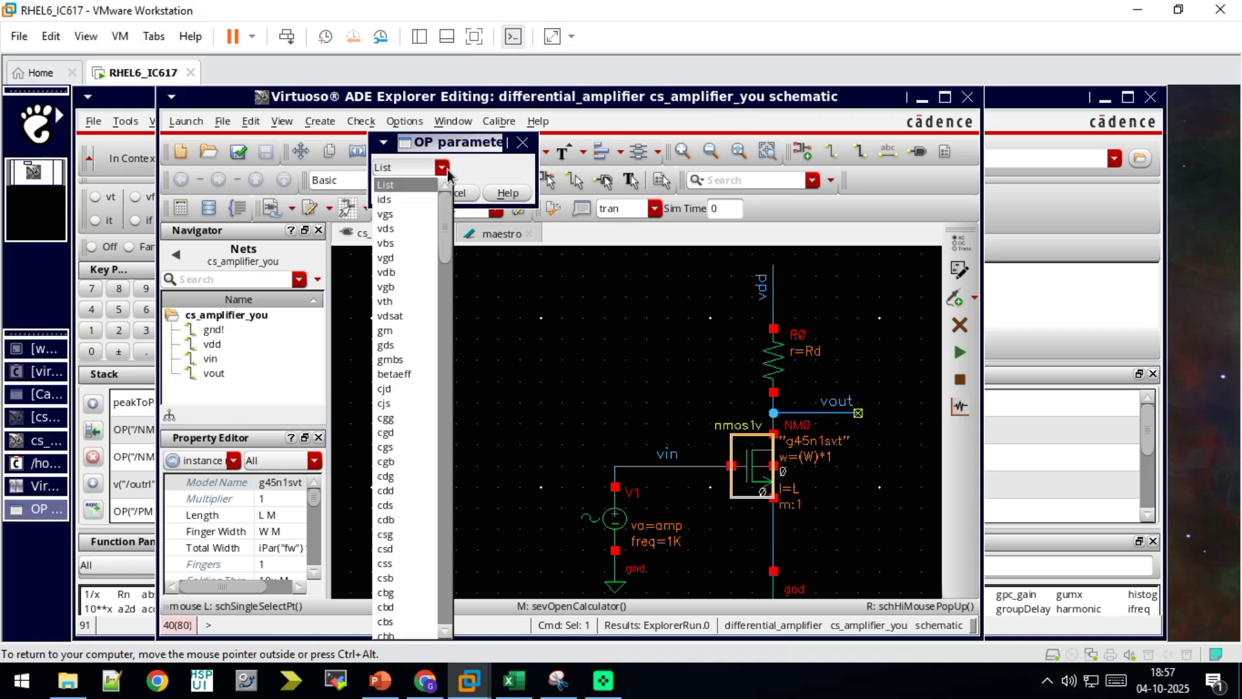
{"action": "key", "text": "r"}
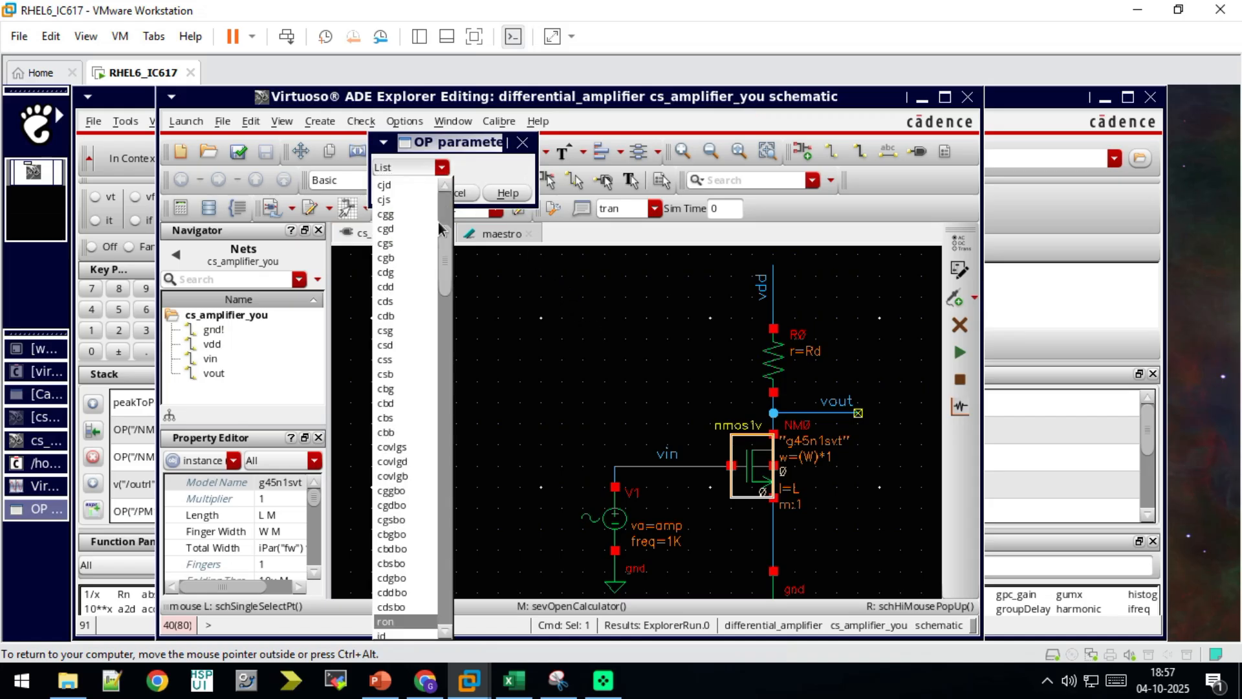
{"action": "left_click", "coordinate": [445, 633]}
{"action": "left_click", "coordinate": [447, 633]}
{"action": "left_click", "coordinate": [446, 633]}
{"action": "left_click", "coordinate": [446, 632]}
{"action": "left_click", "coordinate": [447, 632]}
{"action": "left_click", "coordinate": [447, 633]}
{"action": "left_click", "coordinate": [446, 632]}
{"action": "left_click", "coordinate": [446, 632]}
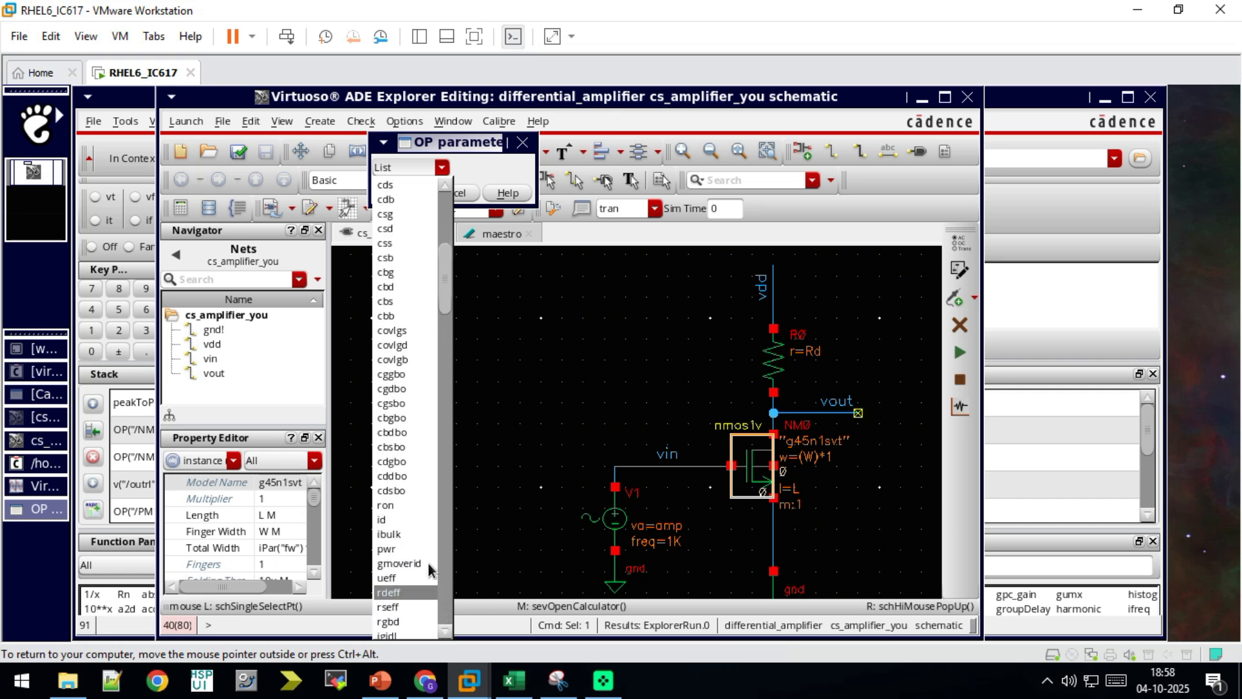
{"action": "left_click", "coordinate": [447, 591]}
{"action": "scroll", "coordinate": [448, 592], "scroll_direction": "down", "scroll_amount": 2}
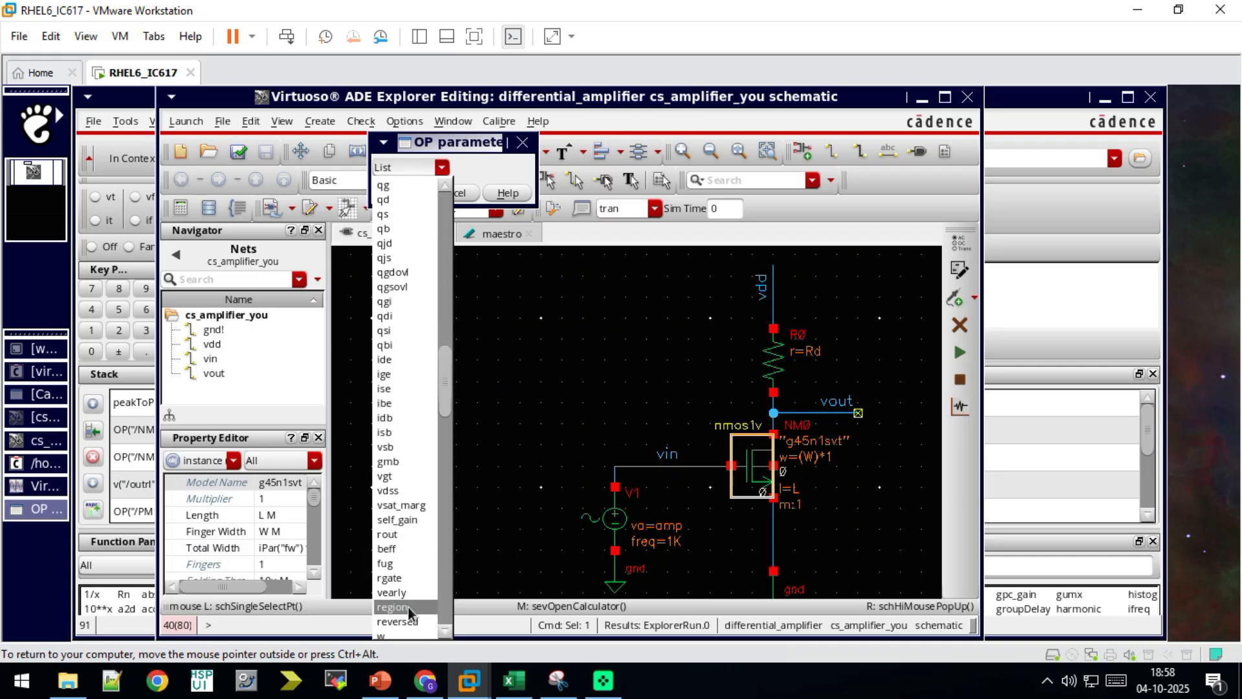
{"action": "left_click", "coordinate": [404, 607]}
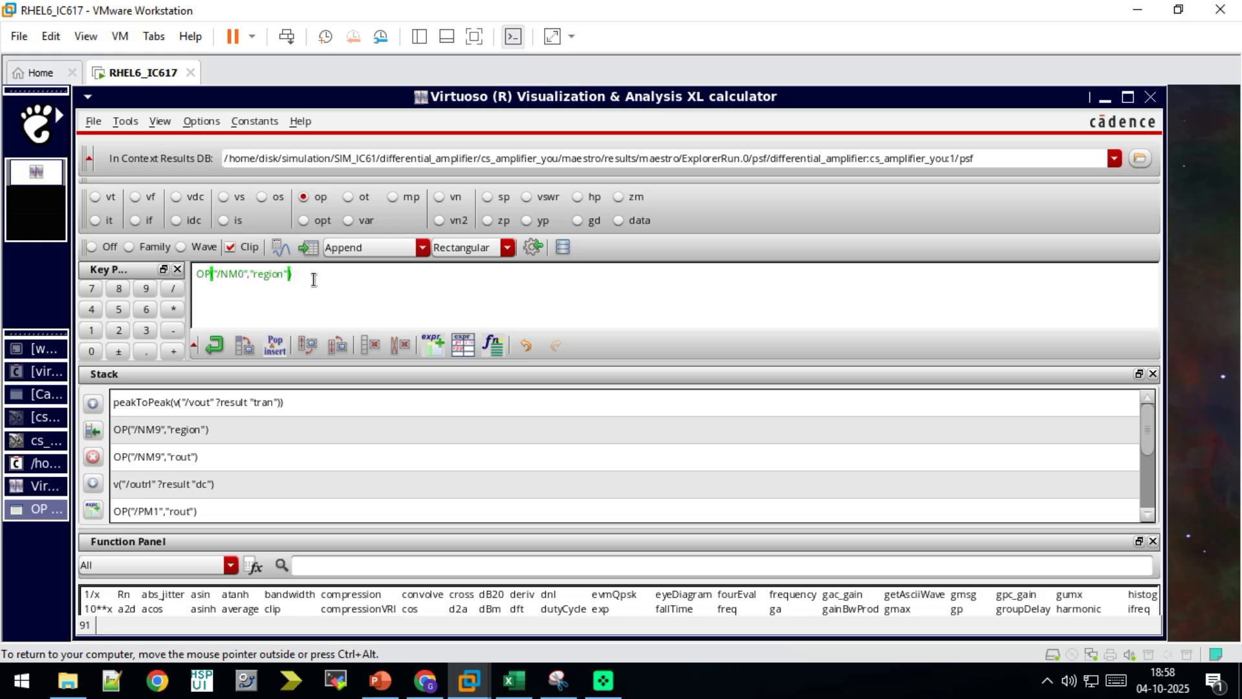
{"action": "left_click", "coordinate": [532, 250]}
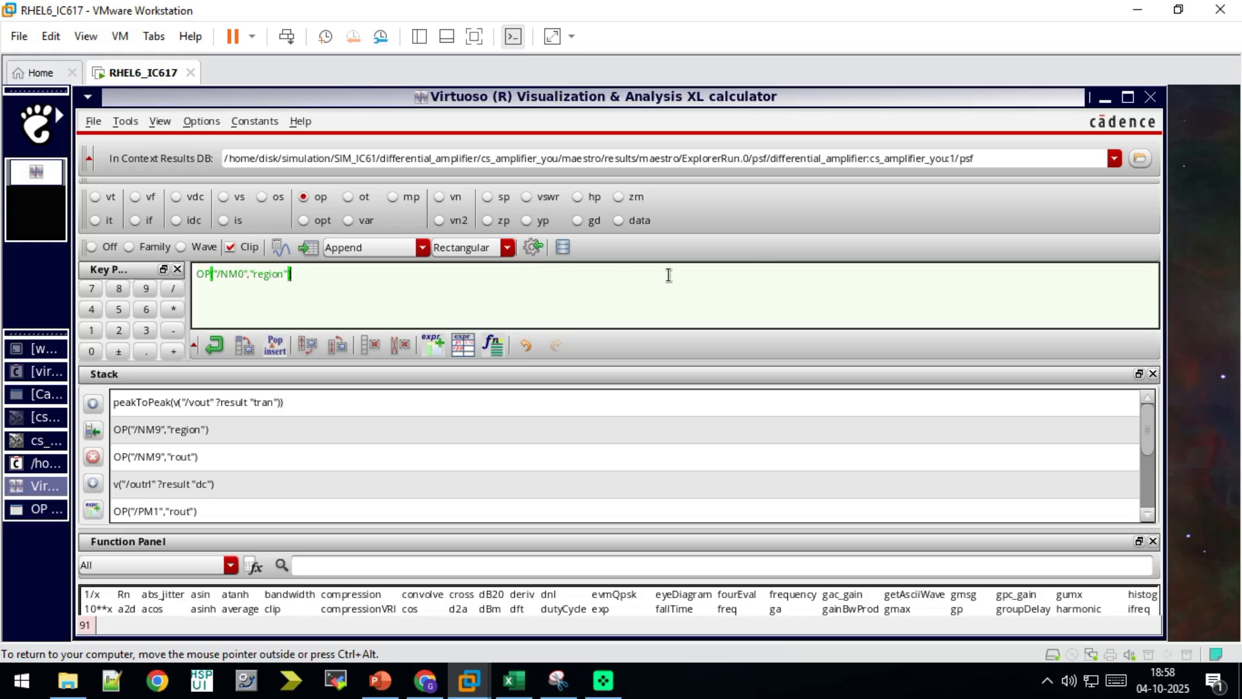
{"action": "left_click", "coordinate": [1152, 97]}
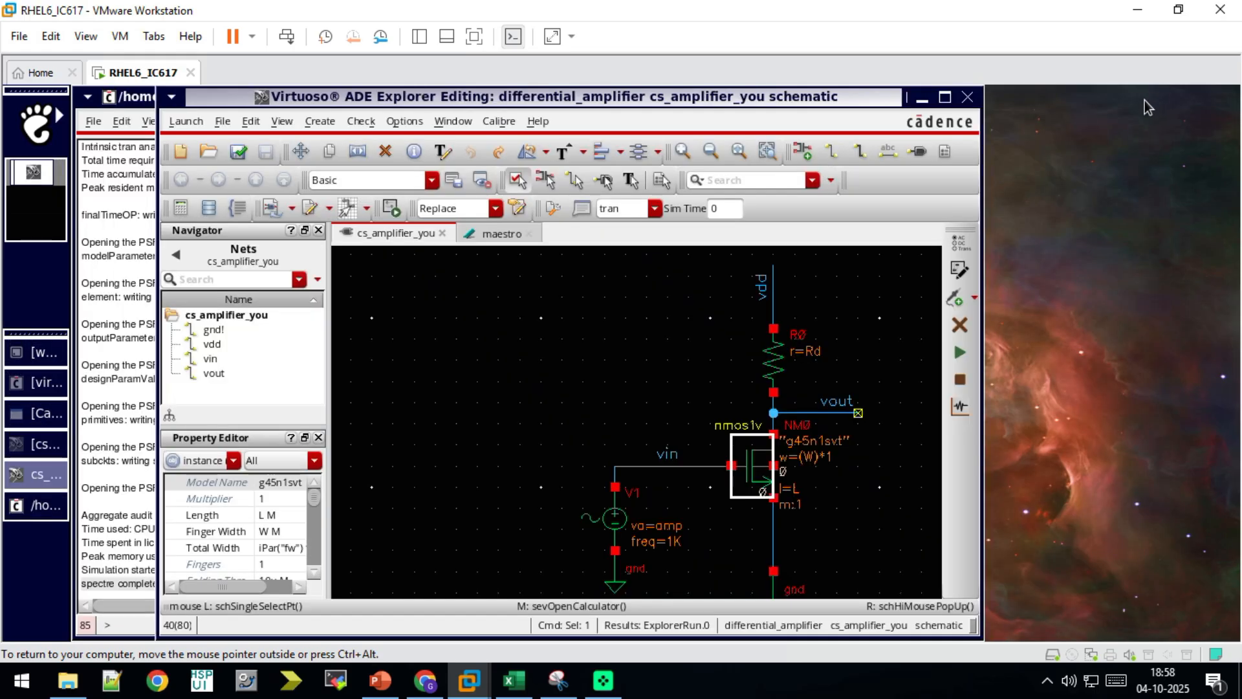
Run the simulation from the maestro view, close the waveform window and bring the outputs table to the front.
{"action": "left_click", "coordinate": [506, 234]}
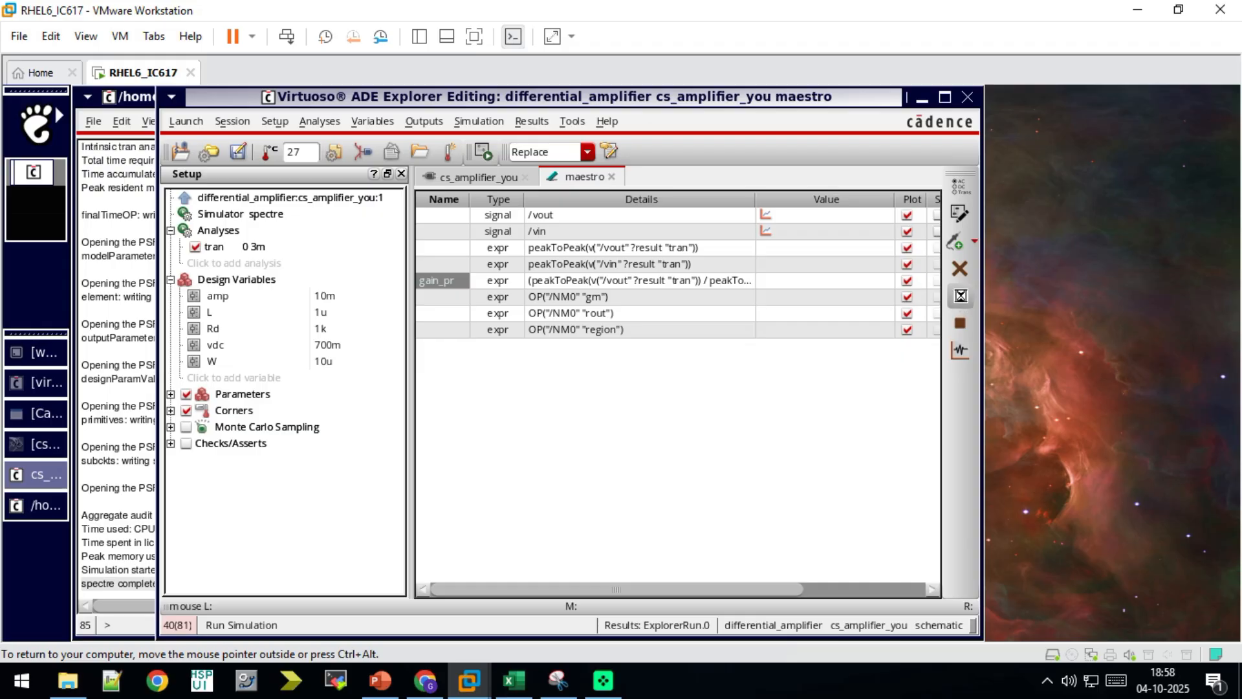
{"action": "left_click", "coordinate": [960, 299]}
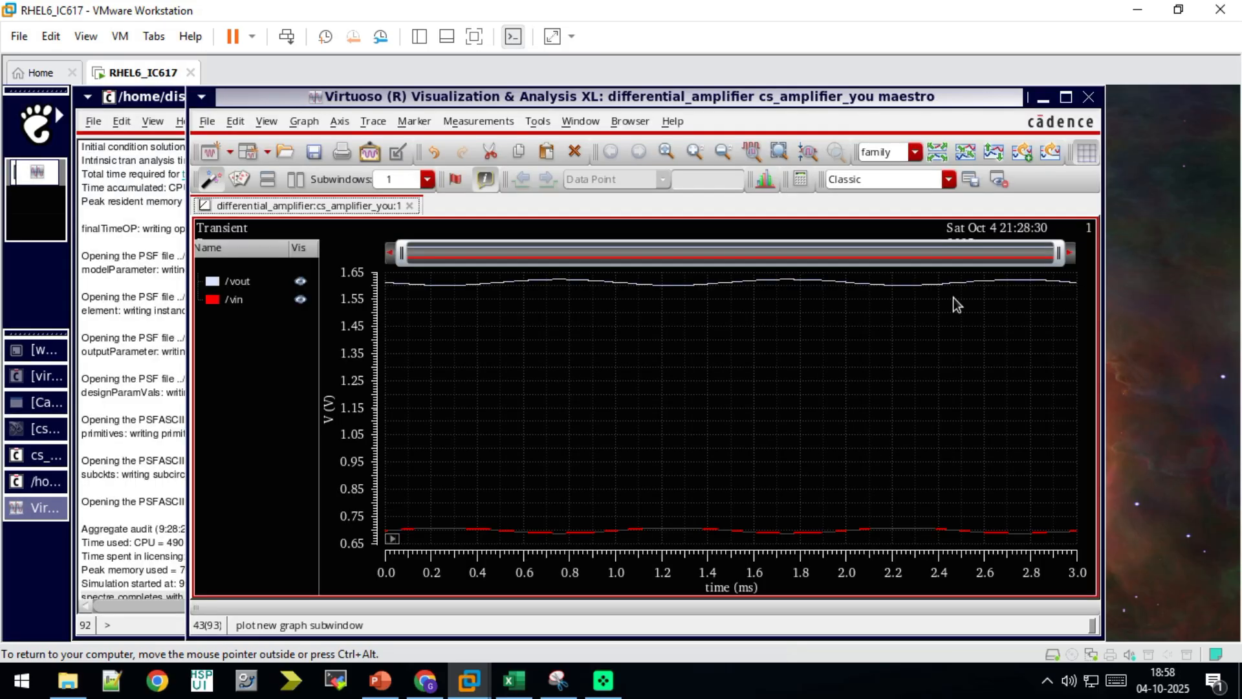
{"action": "left_click", "coordinate": [1090, 97]}
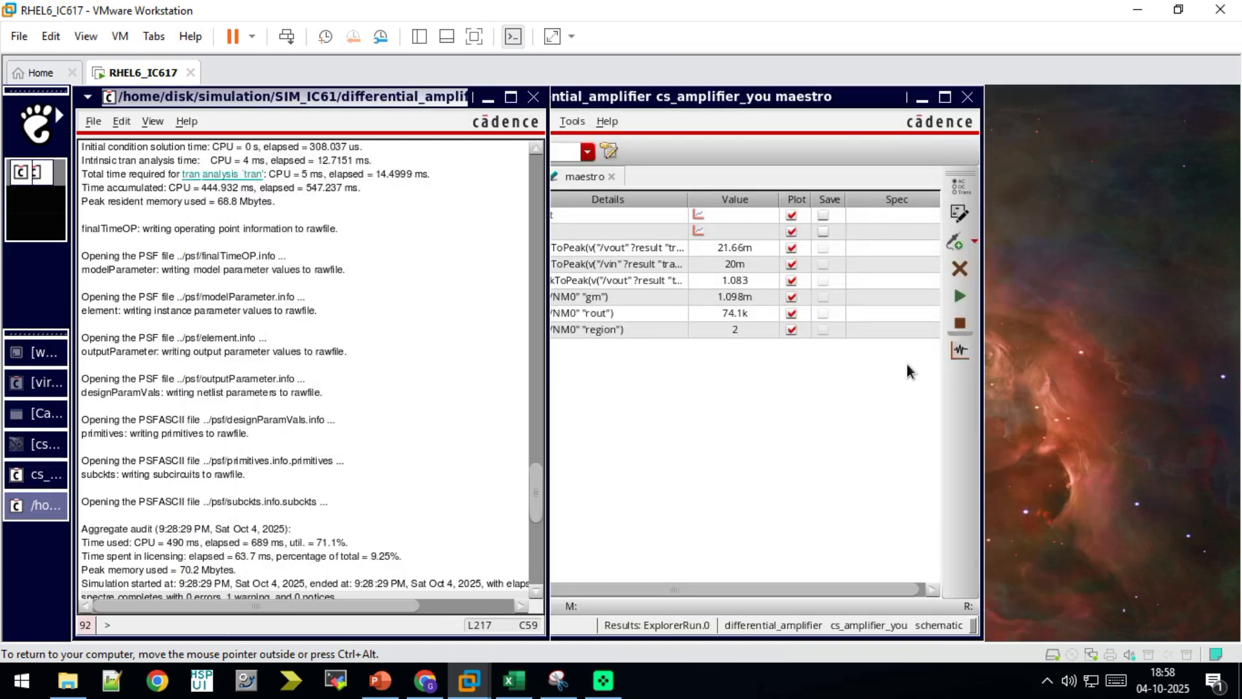
{"action": "left_click", "coordinate": [802, 396]}
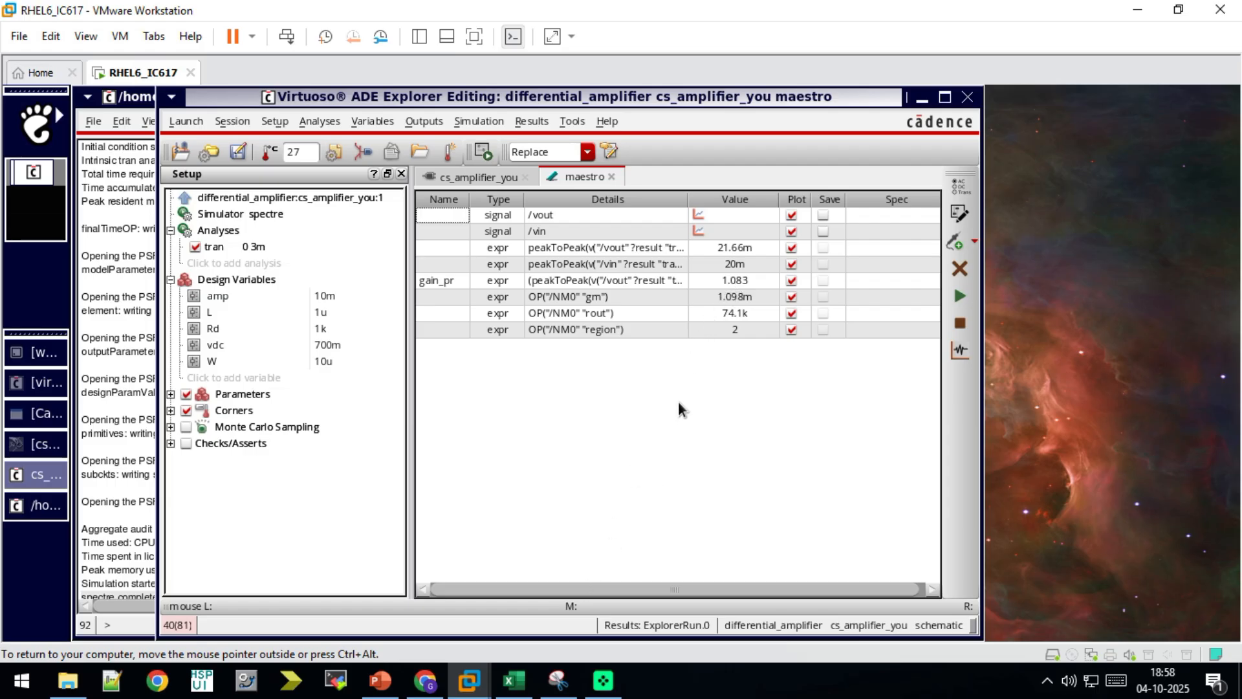
Switch to the cs1 workbook in Excel, place its window below the simulation results and bring the Common Source Amplifier Gain table into view.
{"action": "left_click", "coordinate": [515, 680]}
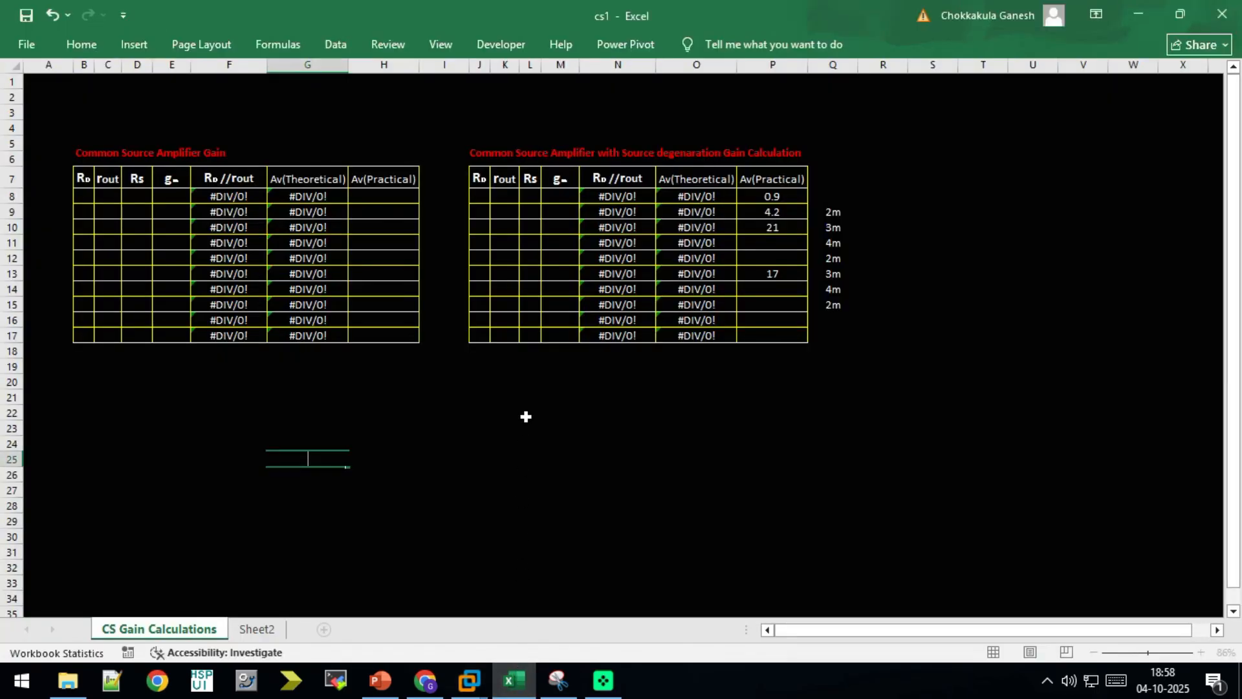
{"action": "left_click_drag", "start_coordinate": [699, 9], "coordinate": [853, 347]}
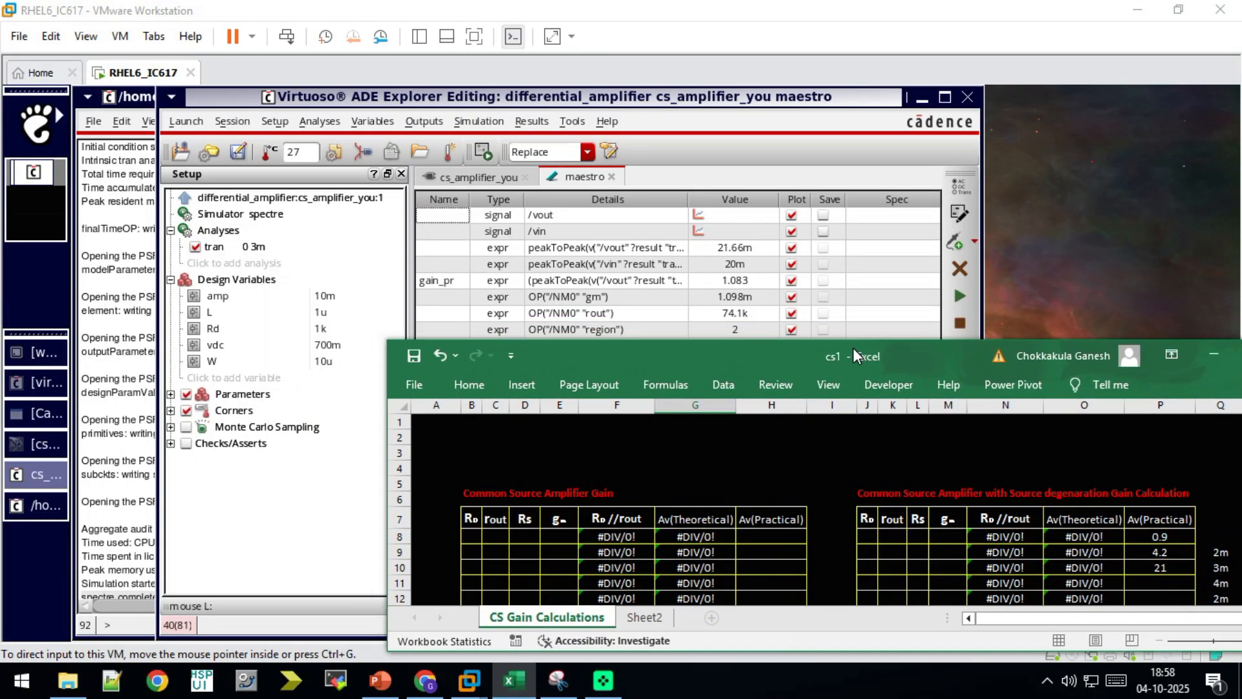
{"action": "left_click", "coordinate": [756, 479]}
{"action": "key", "text": "Down"}
{"action": "key", "text": "Down"}
{"action": "key", "text": "Down"}
{"action": "key", "text": "Down"}
{"action": "key", "text": "Down"}
{"action": "key", "text": "Down"}
{"action": "key", "text": "Down"}
{"action": "key", "text": "Down"}
{"action": "key", "text": "Down"}
{"action": "key", "text": "Down"}
{"action": "key", "text": "Down"}
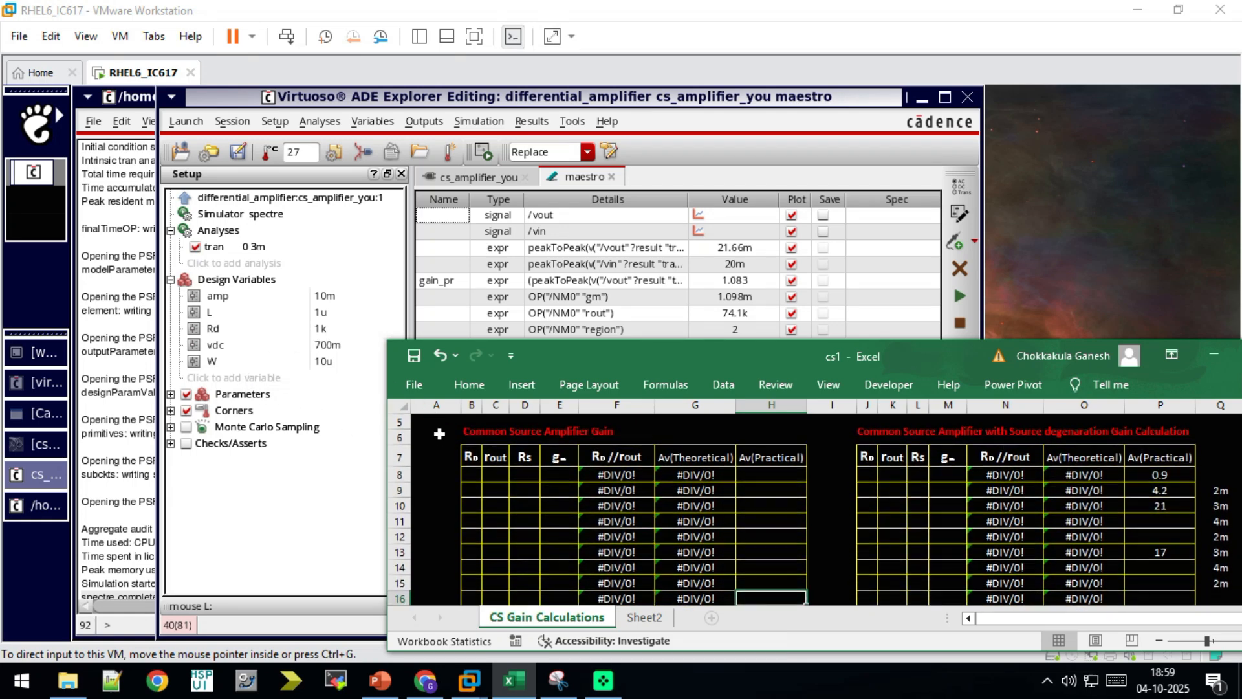
Enter 1 for RD and 74 for rout in the first row of the Common Source Amplifier Gain table.
{"action": "left_click", "coordinate": [467, 476]}
{"action": "type", "text": "1"}
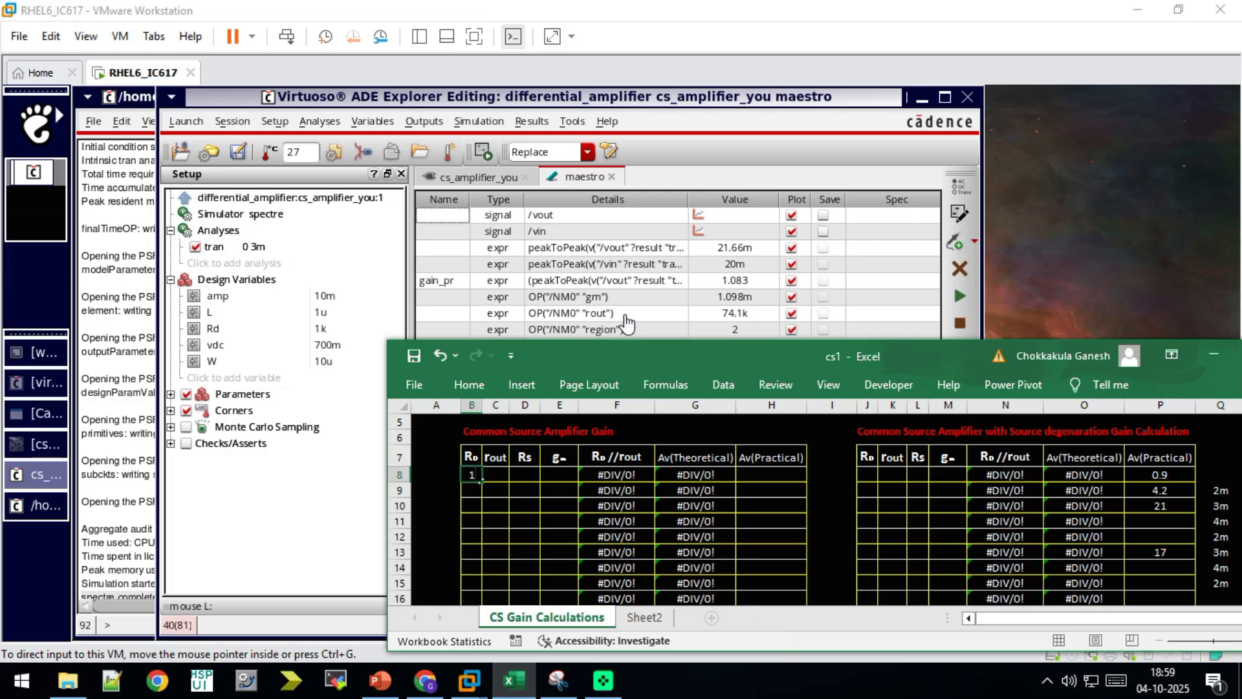
{"action": "left_click", "coordinate": [490, 474]}
{"action": "type", "text": "74"}
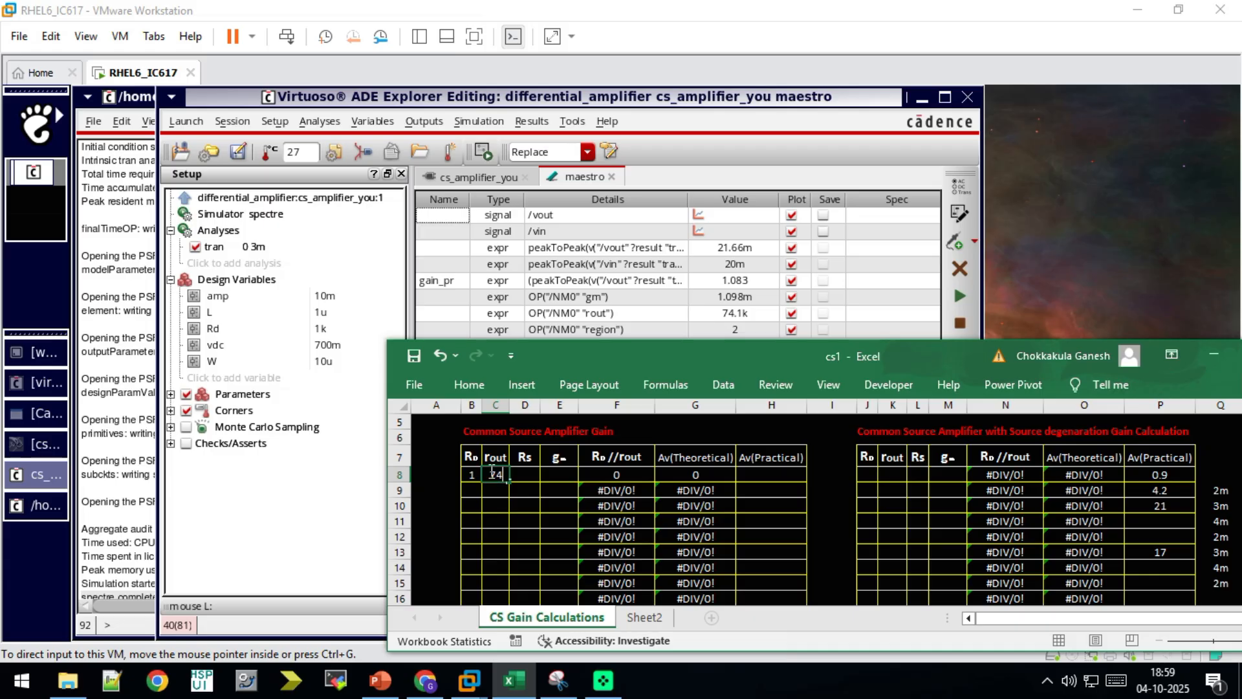
{"action": "key", "text": "Return"}
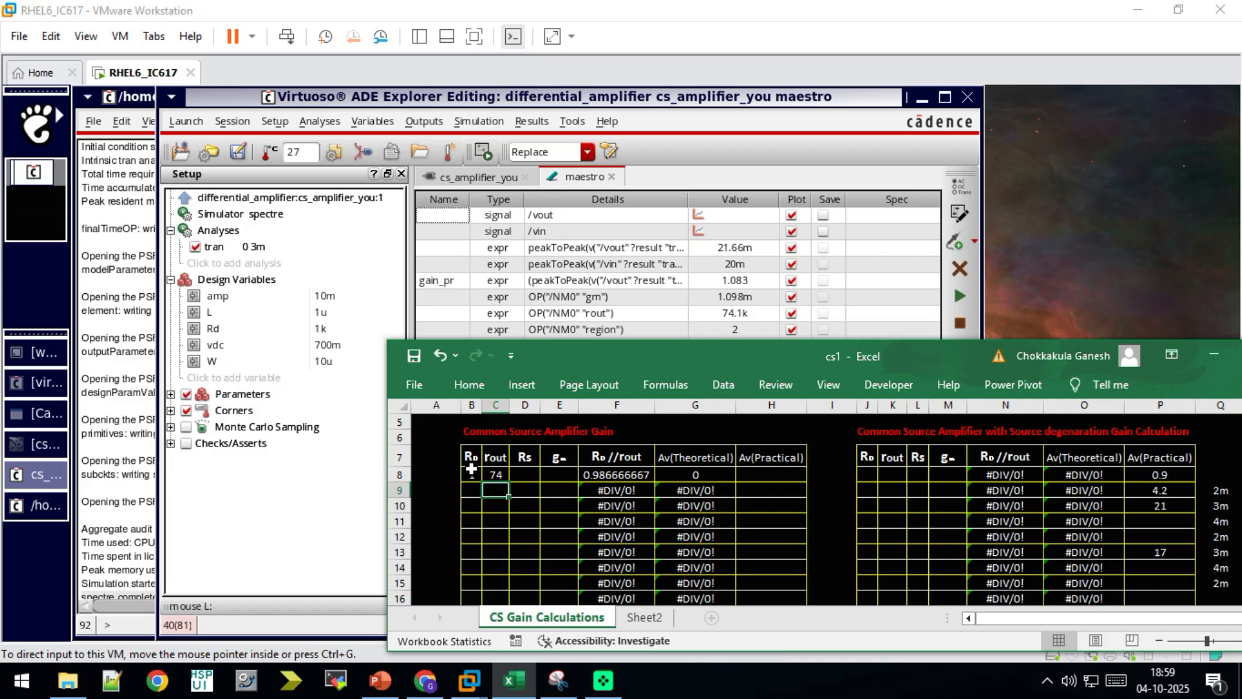
Switch between the PowerPoint slide and the Excel table to compare the common-source gain formula with the RD//rout column.
{"action": "left_click", "coordinate": [376, 682]}
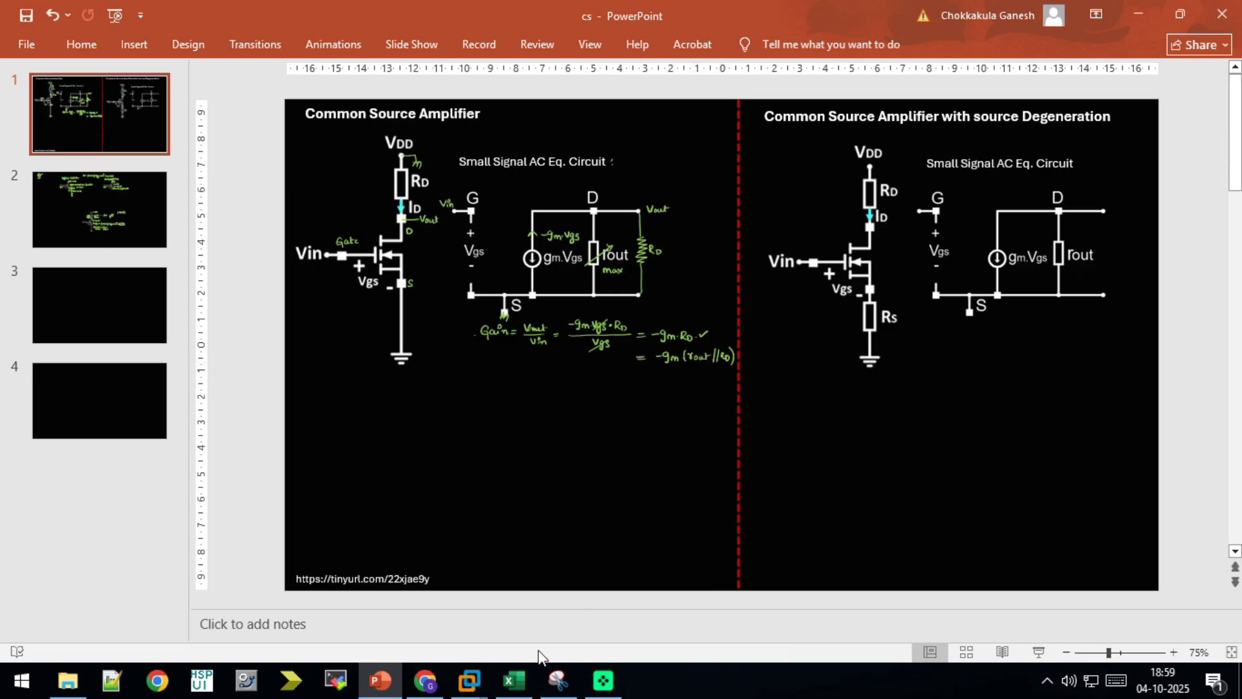
{"action": "left_click", "coordinate": [514, 680]}
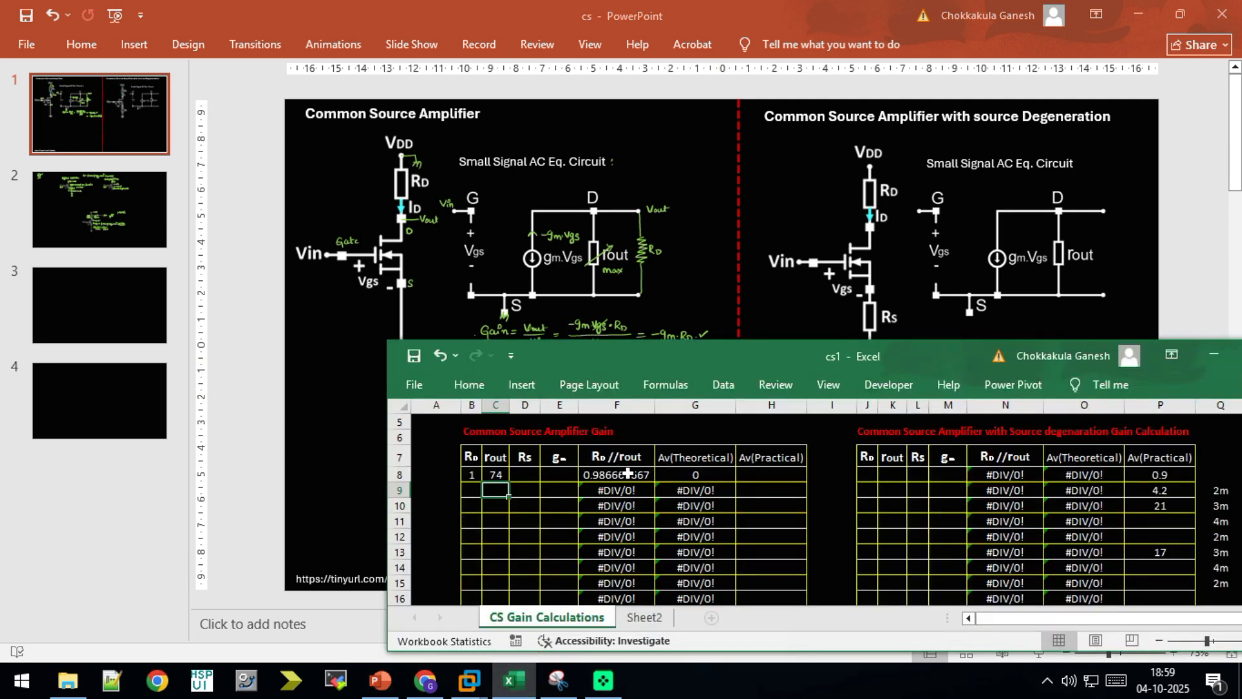
{"action": "left_click", "coordinate": [514, 680]}
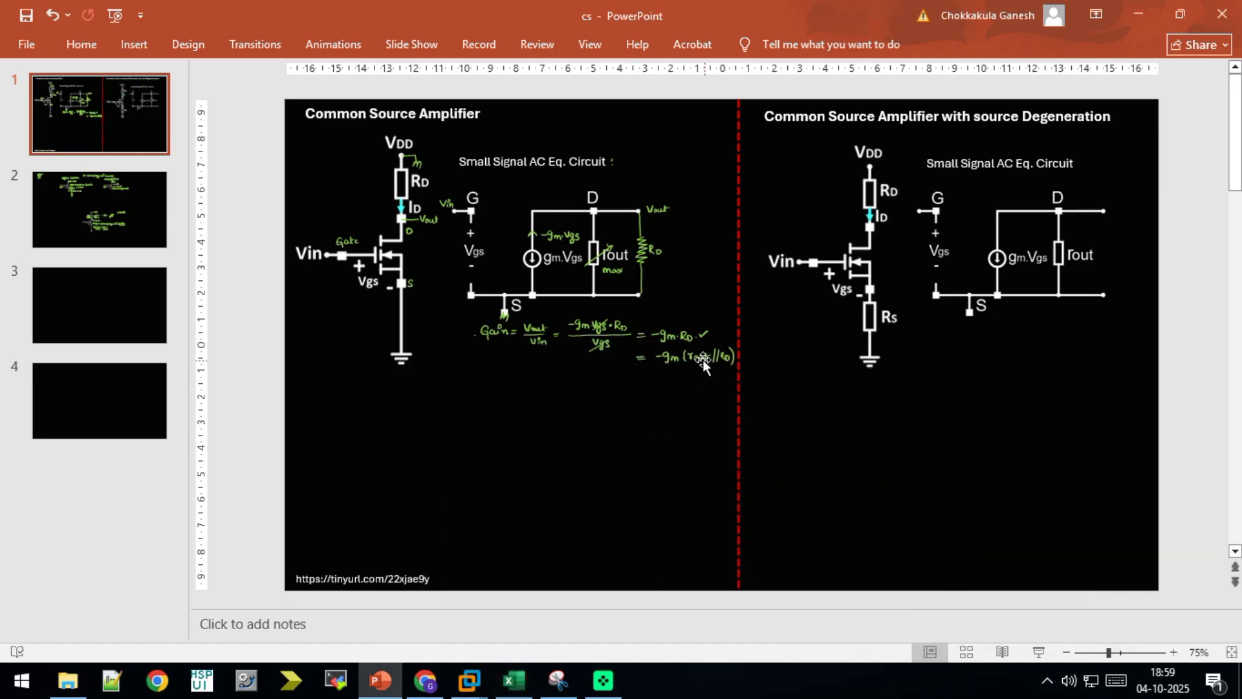
{"action": "left_click", "coordinate": [514, 680]}
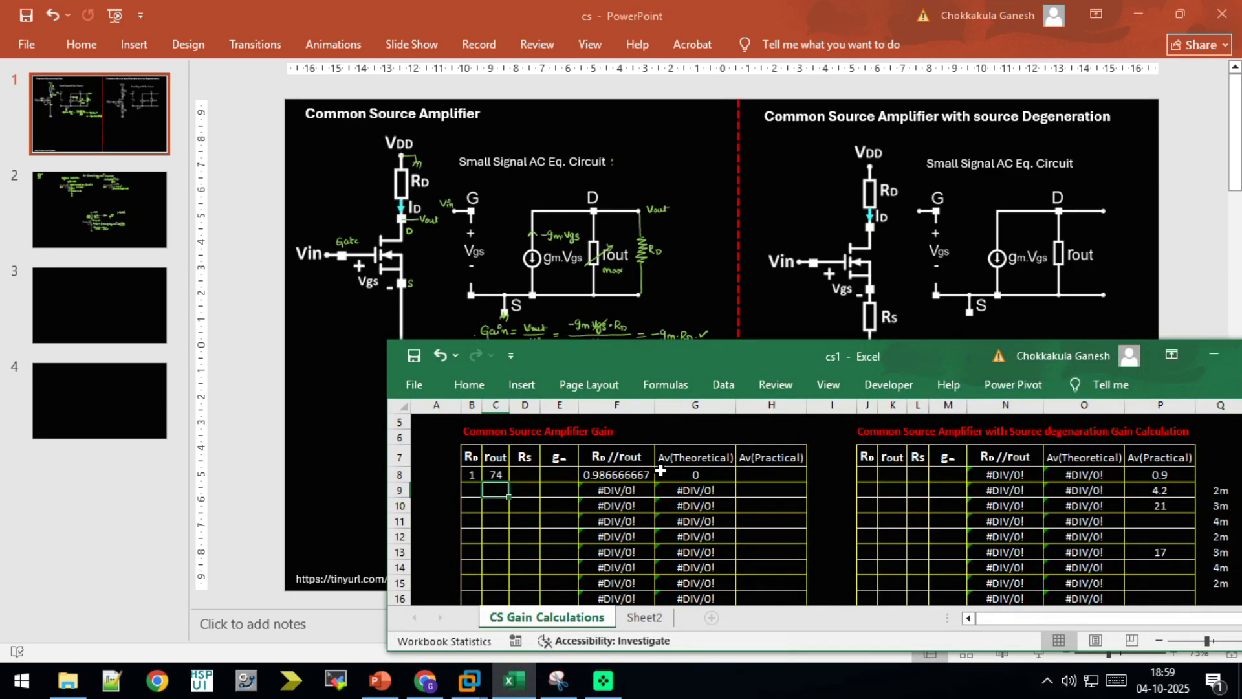
Enter 0 for Rs and 1.093 for gm in the first row of the Common Source Amplifier Gain table.
{"action": "left_click", "coordinate": [538, 476]}
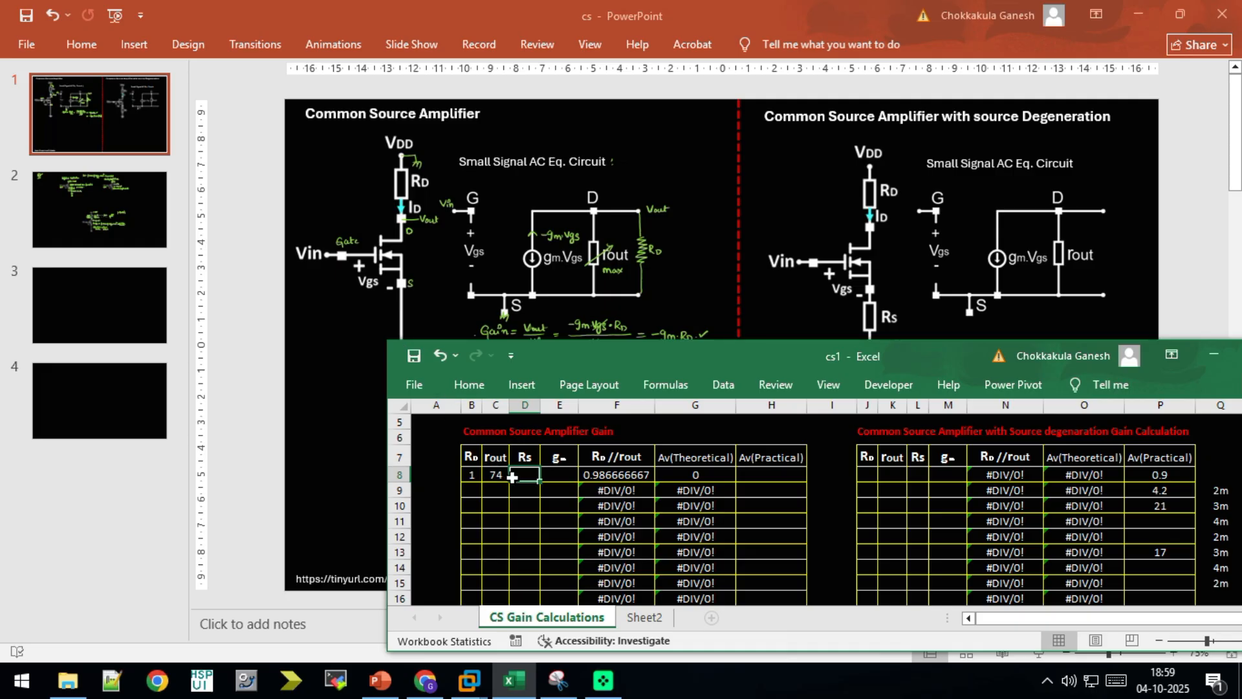
{"action": "type", "text": "0"}
{"action": "left_click", "coordinate": [559, 478]}
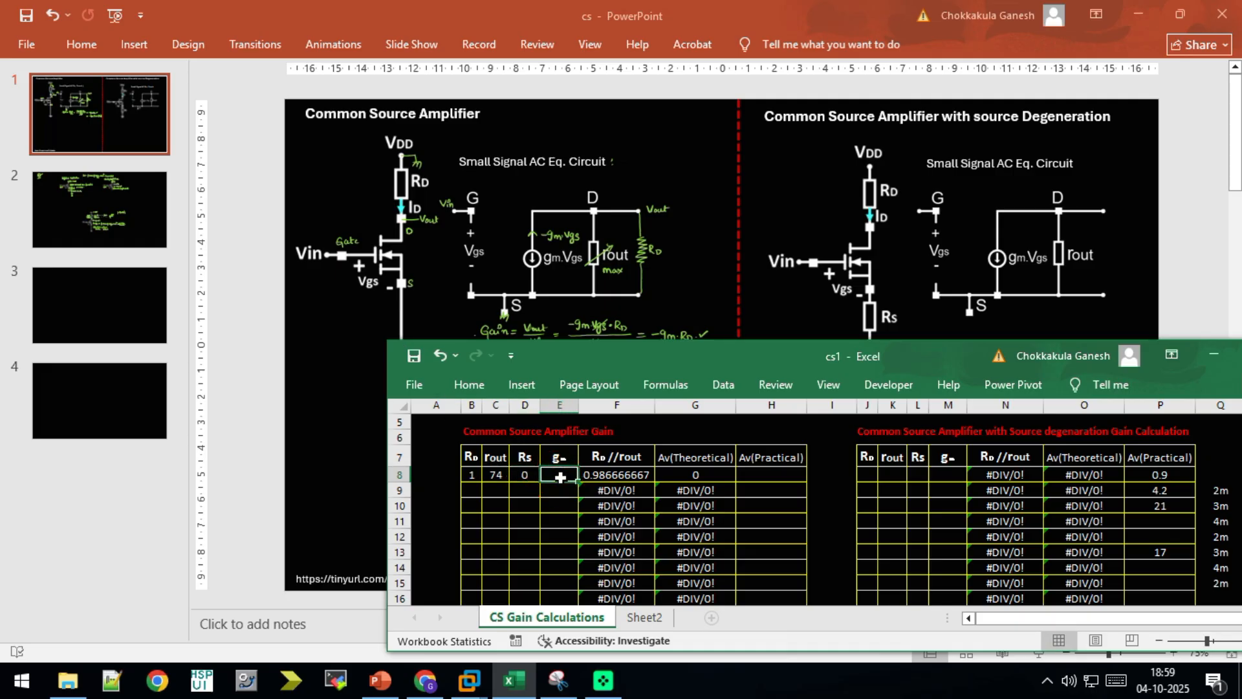
{"action": "key", "text": "alt+Tab"}
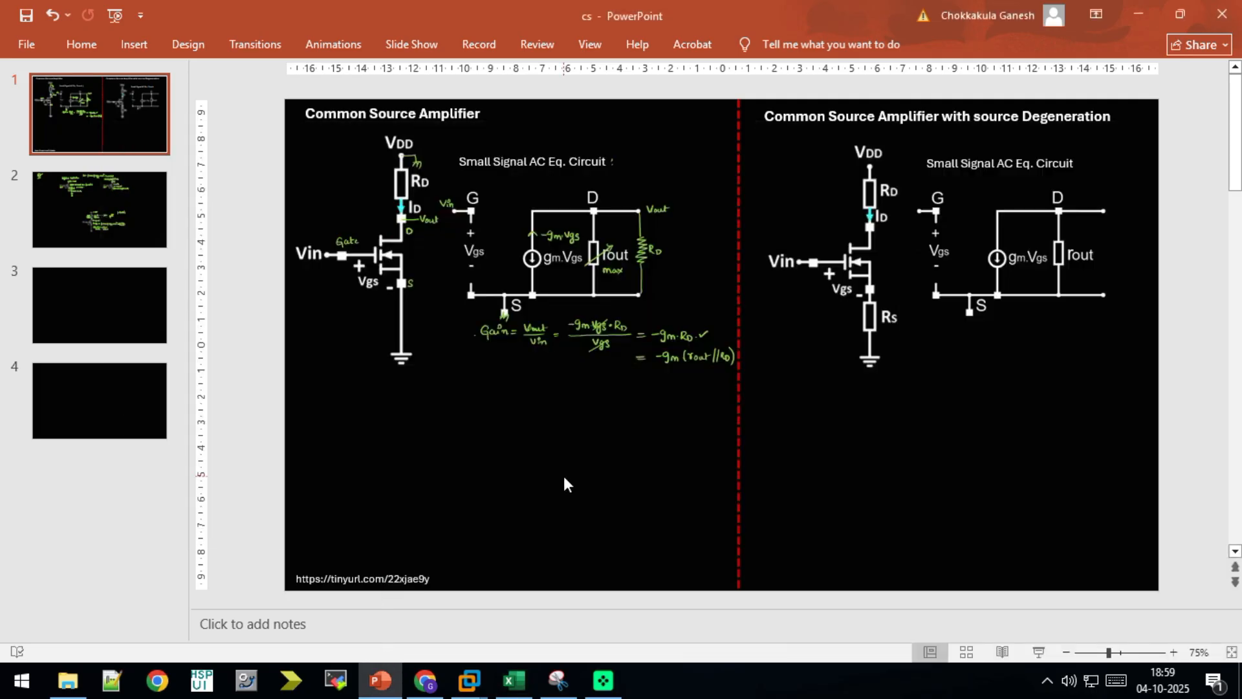
{"action": "key", "text": "alt+Tab"}
{"action": "key", "text": "alt+Tab"}
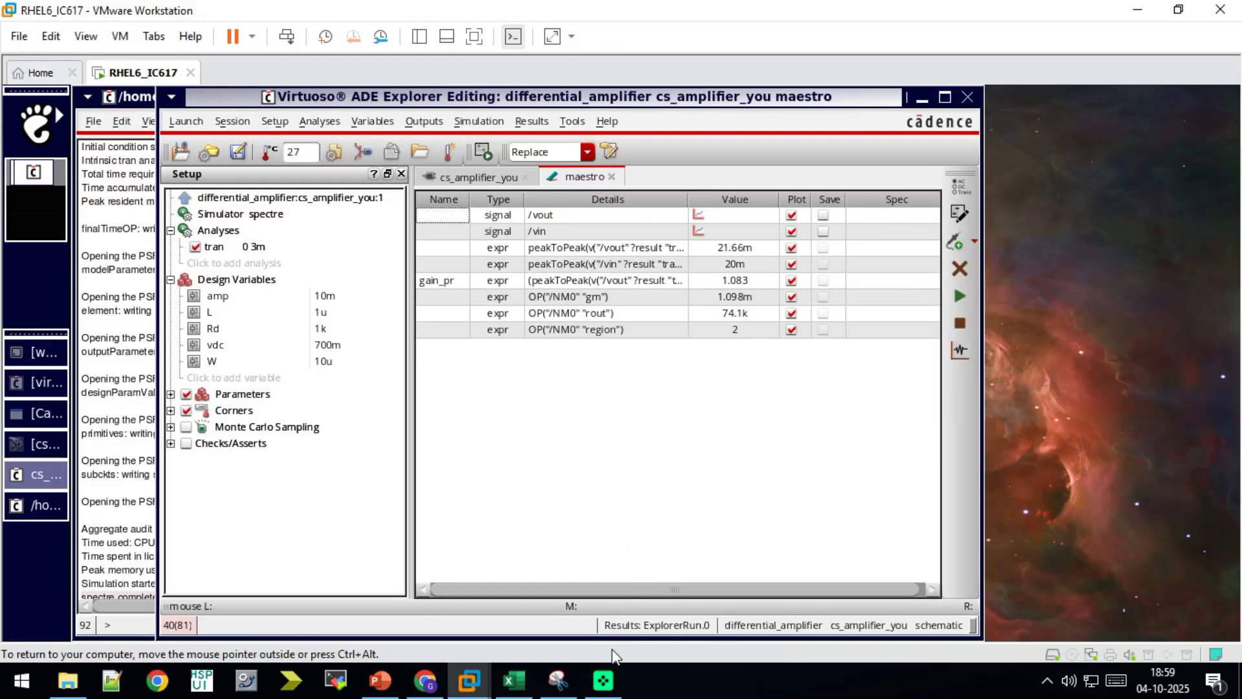
{"action": "left_click", "coordinate": [513, 680]}
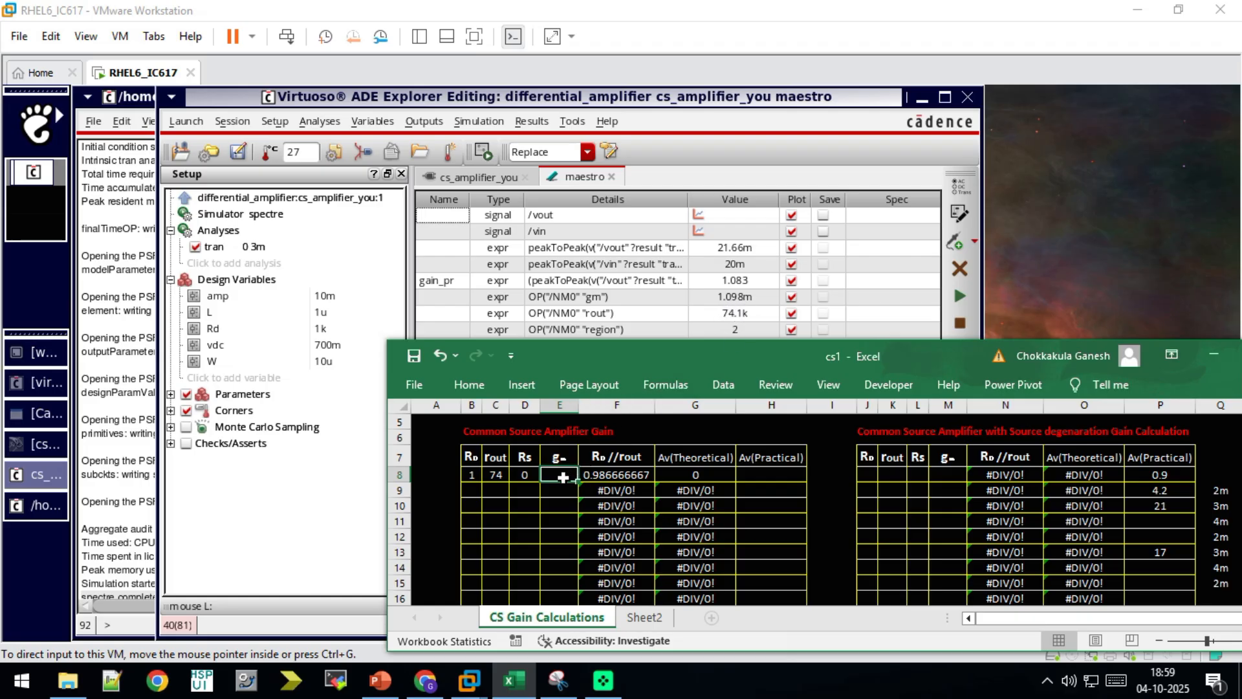
{"action": "type", "text": "1.09"}
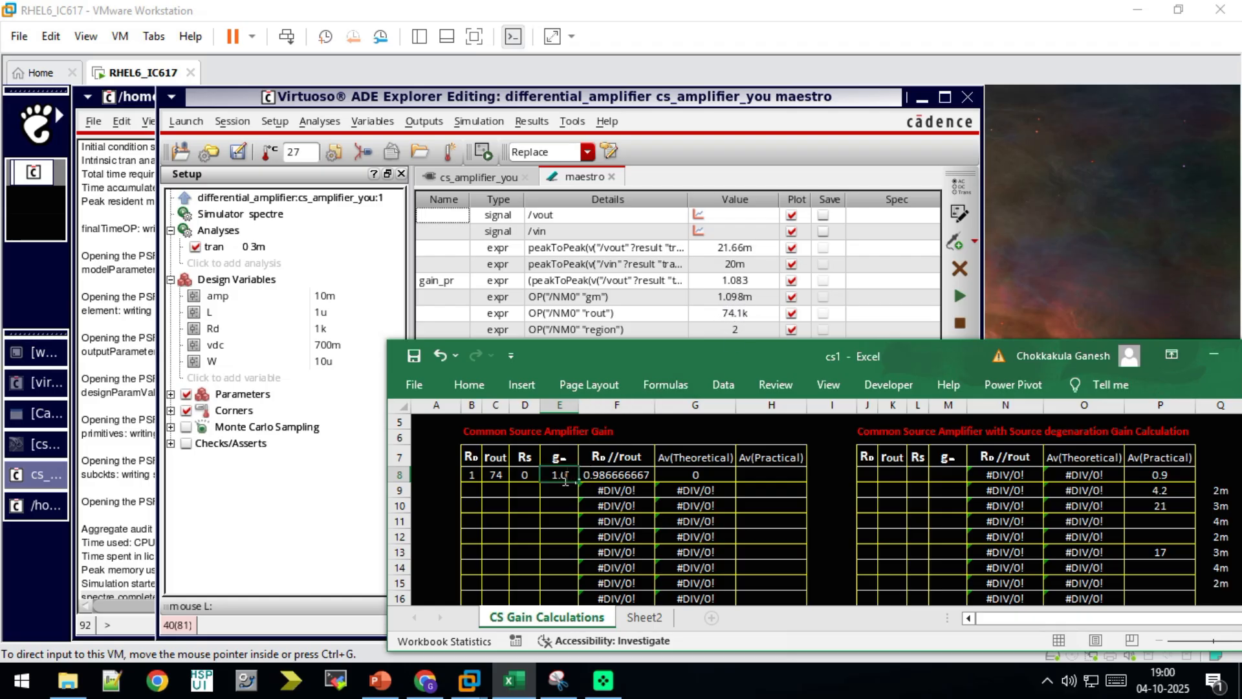
{"action": "type", "text": "3"}
{"action": "key", "text": "Return"}
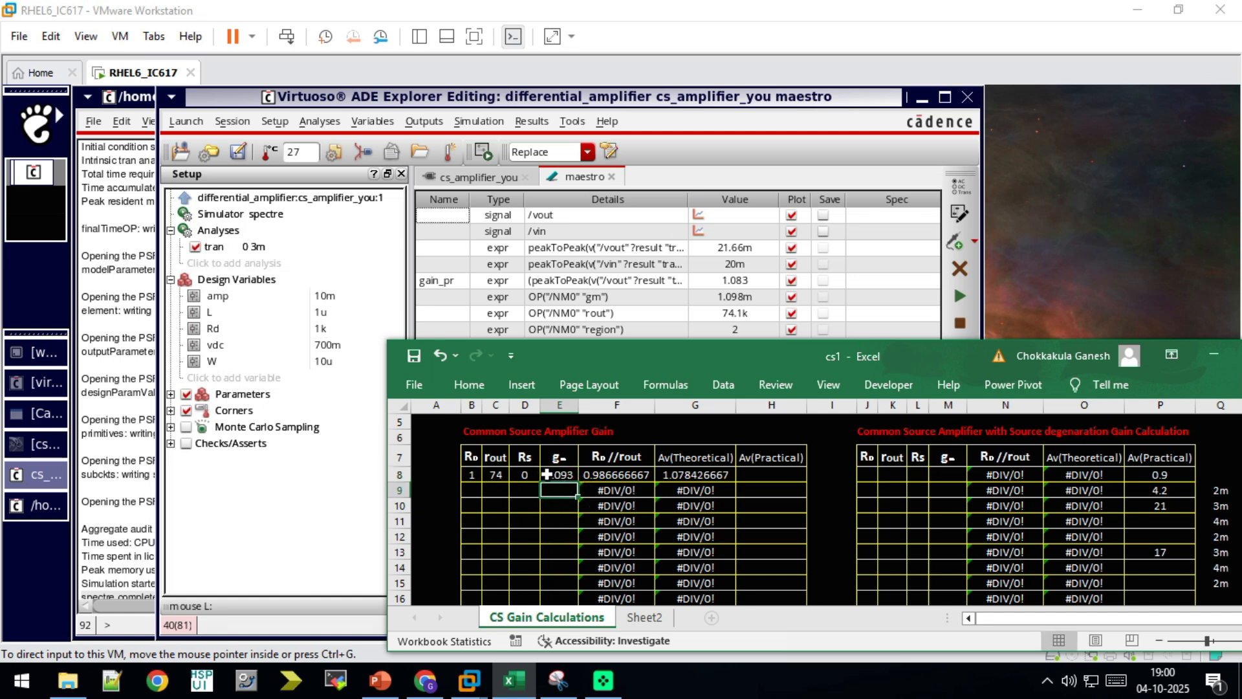
Inspect the first row's Av(Theoretical) formula, check it against the gain derivation on the PowerPoint slide, and leave the cell as it is.
{"action": "double_click", "coordinate": [658, 474]}
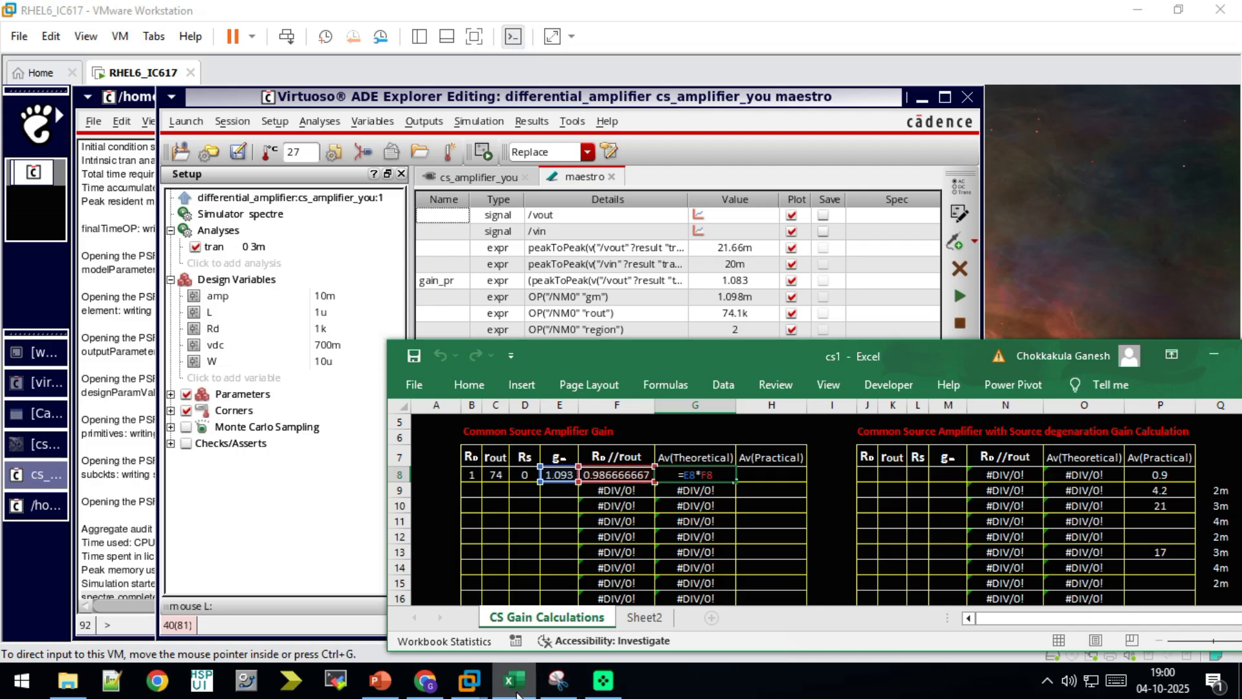
{"action": "left_click", "coordinate": [381, 681]}
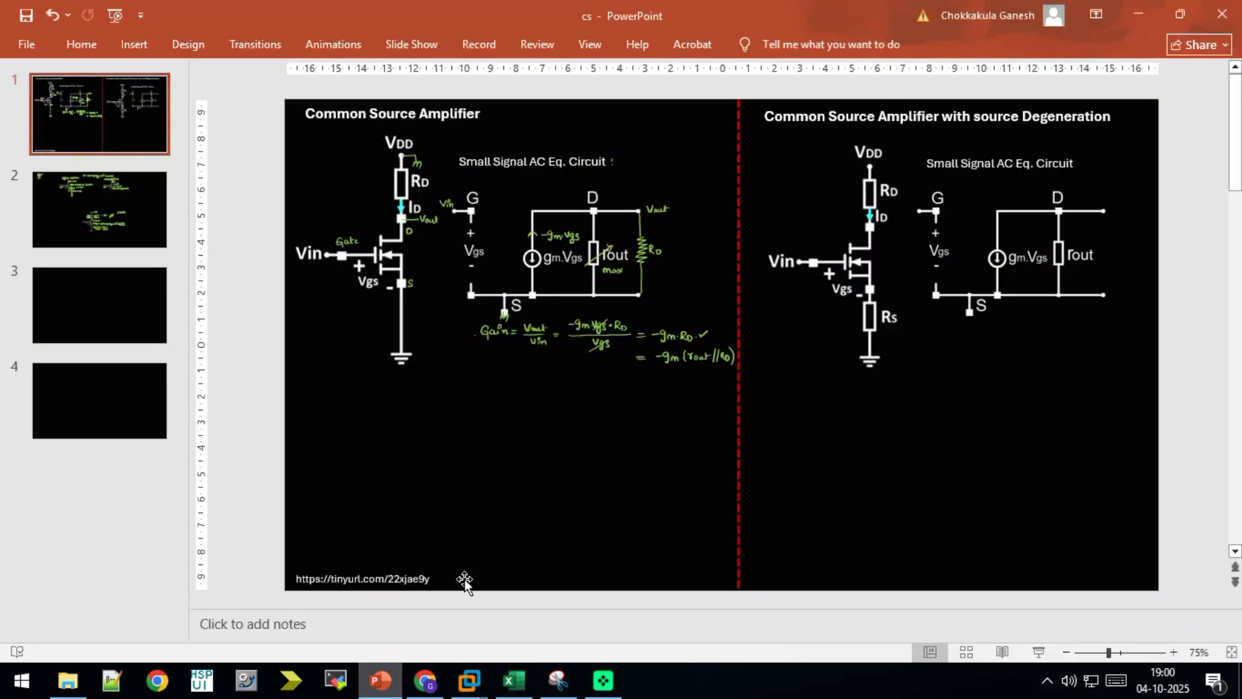
{"action": "left_click", "coordinate": [380, 680]}
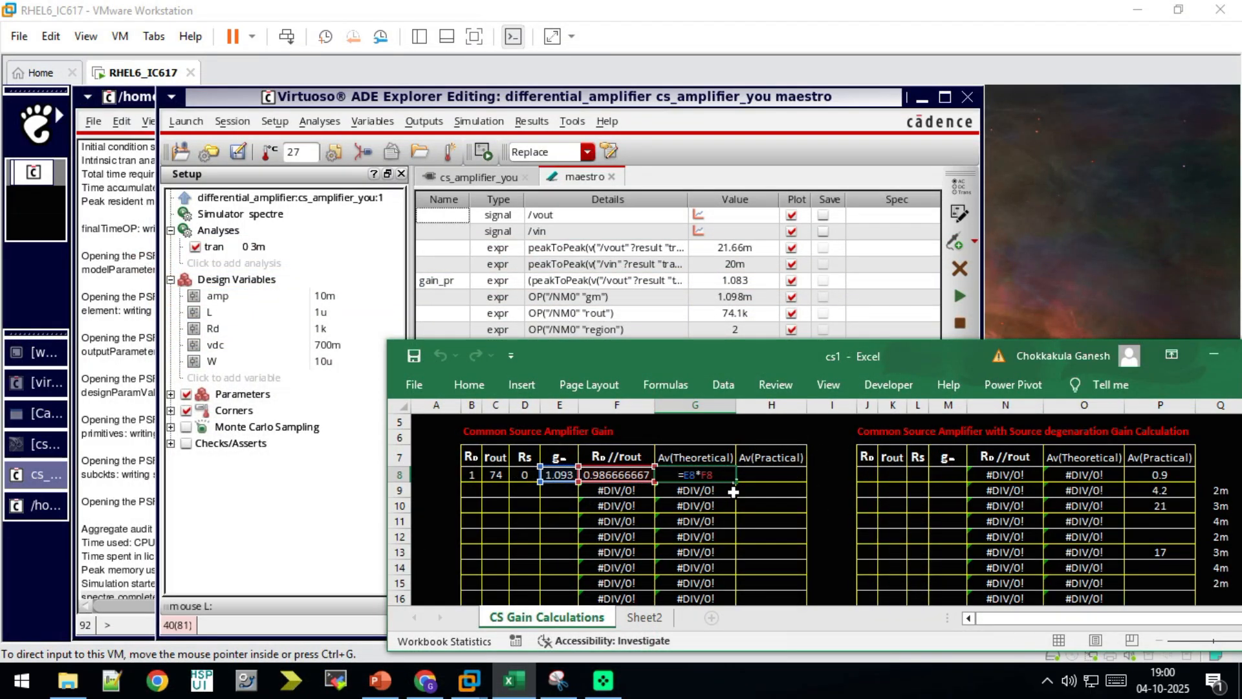
{"action": "key", "text": "ctrl+Return"}
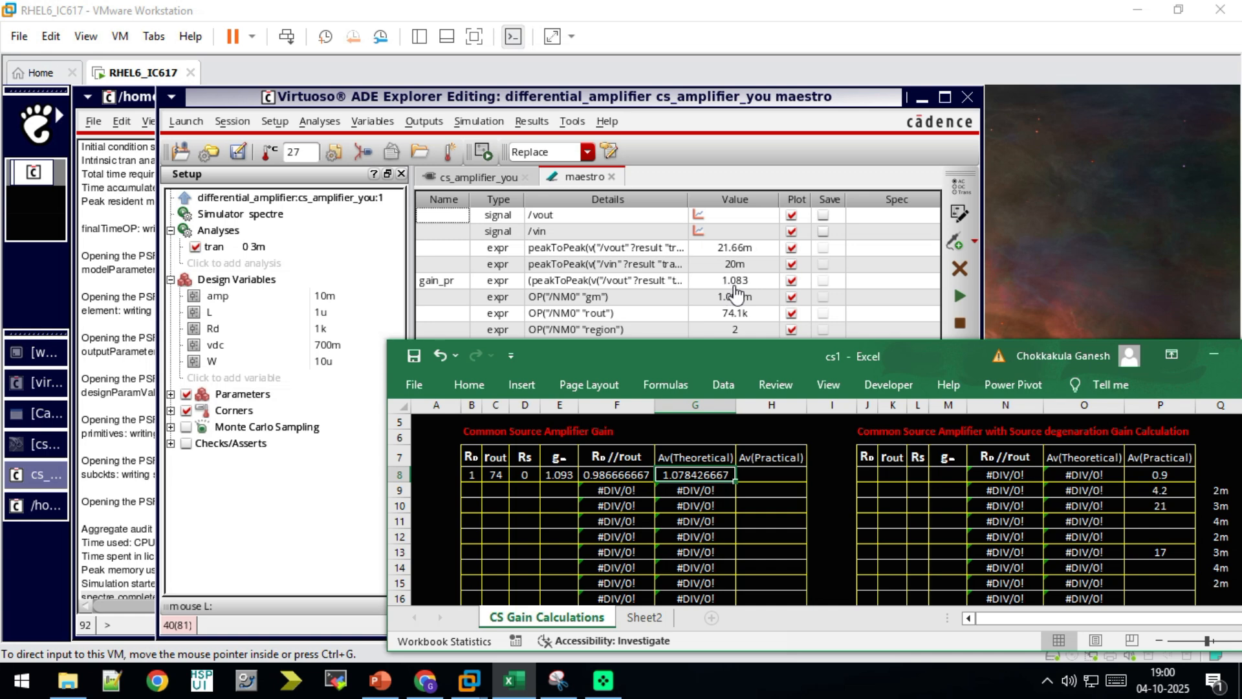
Enter 1.083 for Av(Practical) in the first row of the Common Source Amplifier Gain table.
{"action": "left_click", "coordinate": [755, 476]}
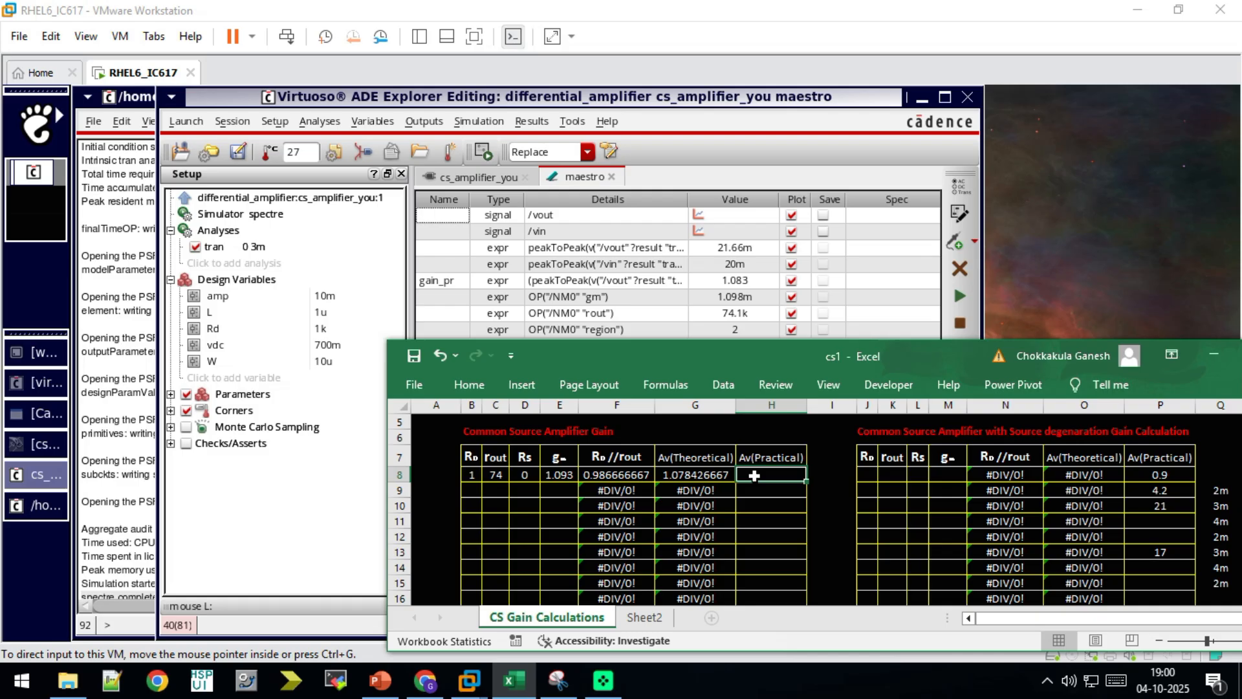
{"action": "type", "text": "1"}
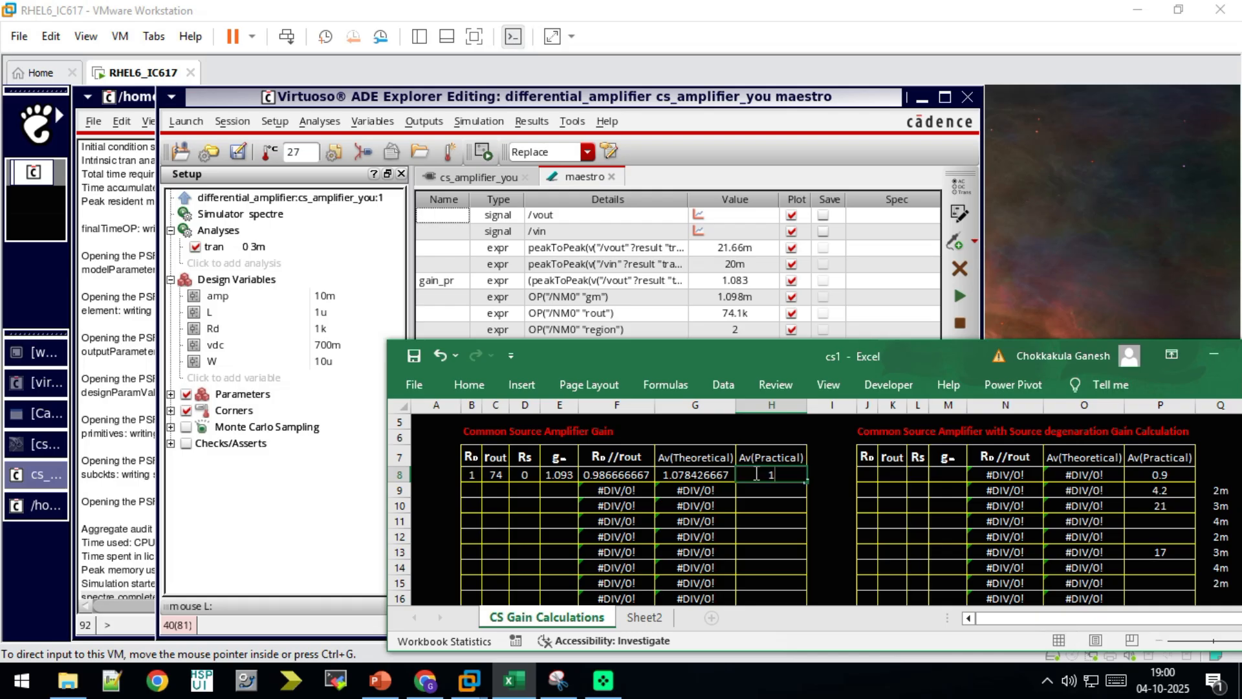
{"action": "type", "text": ".083"}
{"action": "left_click", "coordinate": [772, 506]}
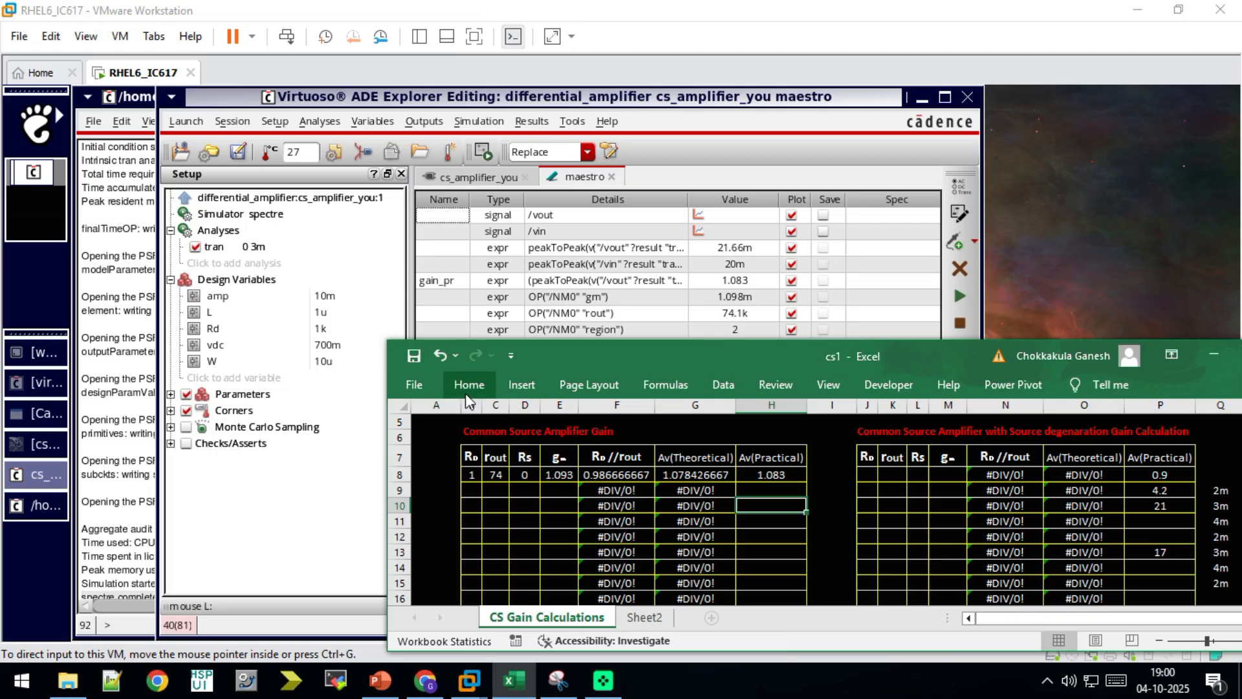
Return to ADE Explorer and try to set the Rd design variable to a sweep list beginning 1k,2k,3k.
{"action": "left_click", "coordinate": [332, 328]}
{"action": "left_click", "coordinate": [331, 329]}
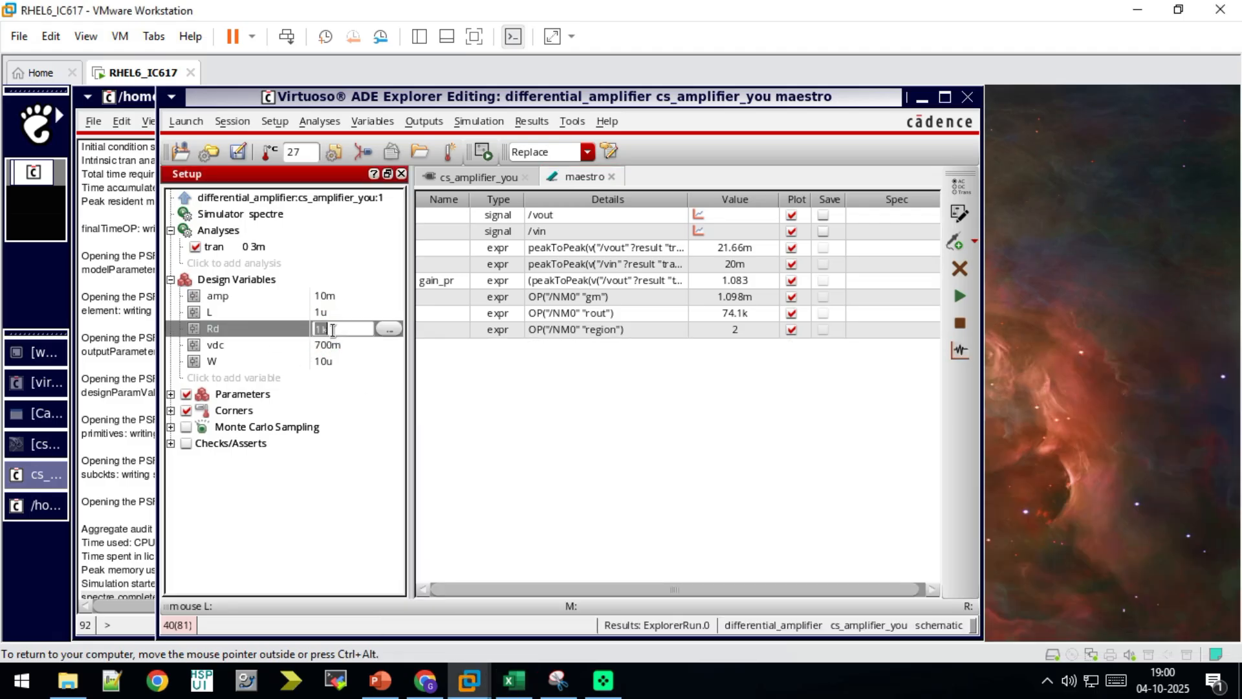
{"action": "type", "text": "2k"}
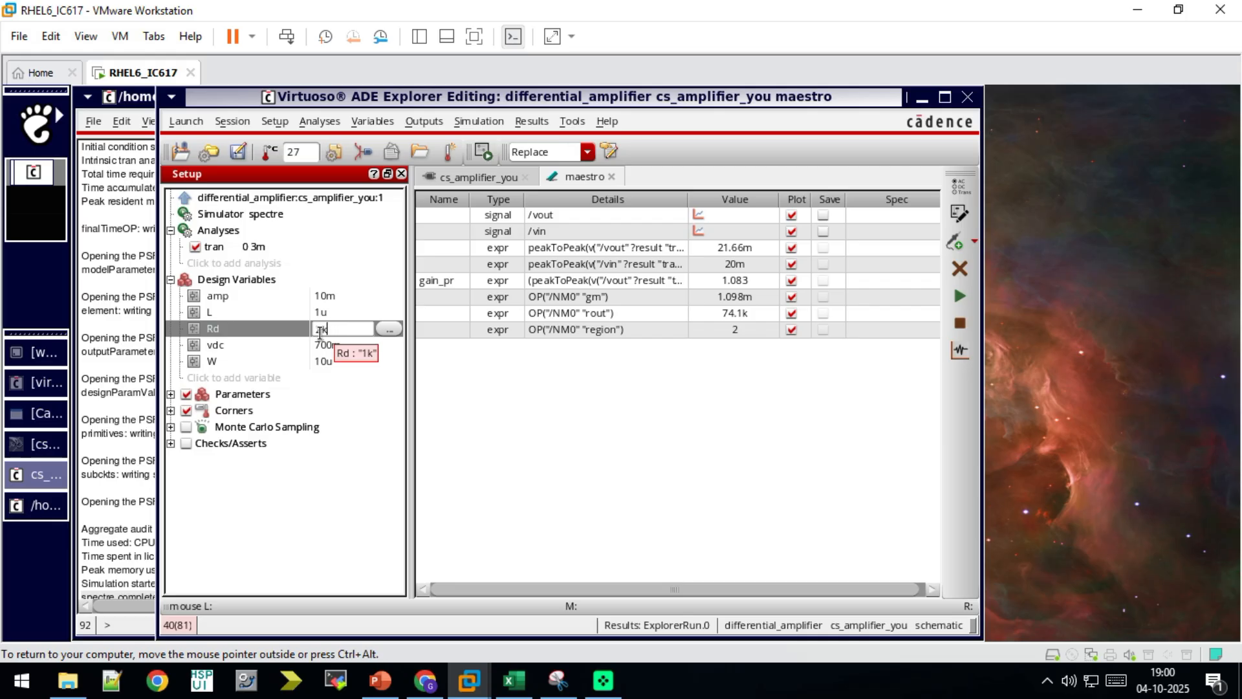
{"action": "type", "text": "1k,"}
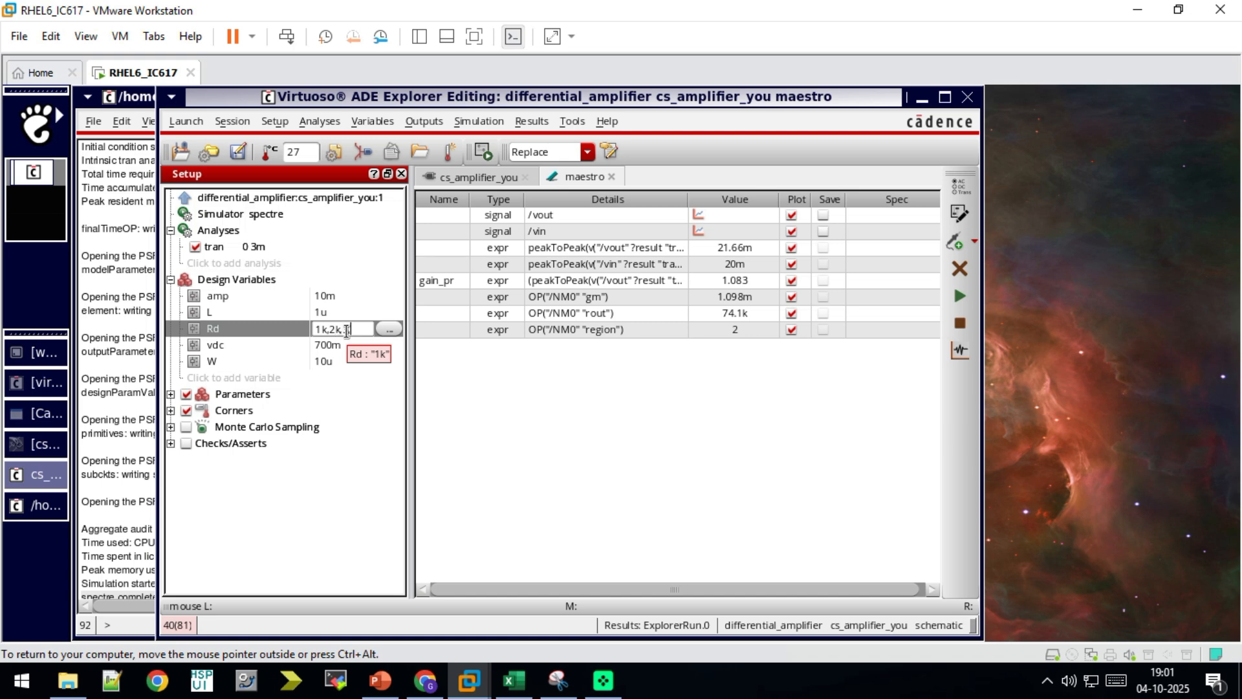
{"action": "type", "text": "3k"}
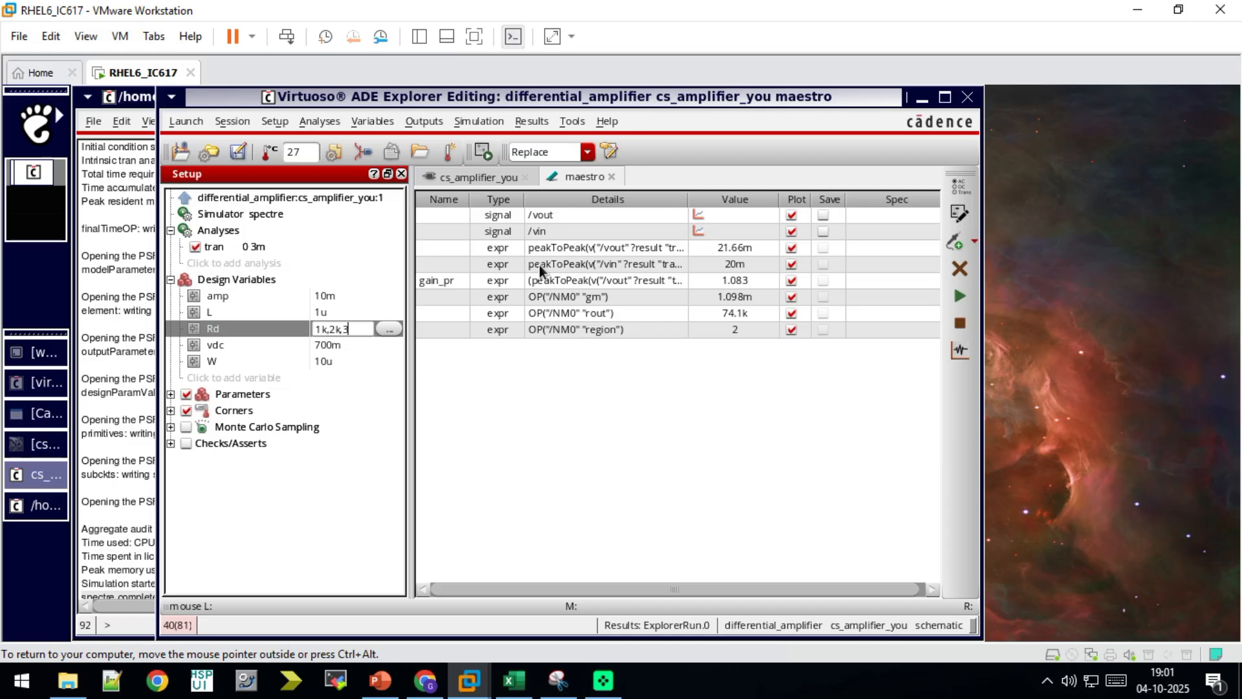
{"action": "type", "text": ",4,k,5k,6k,7k,8k,9k"}
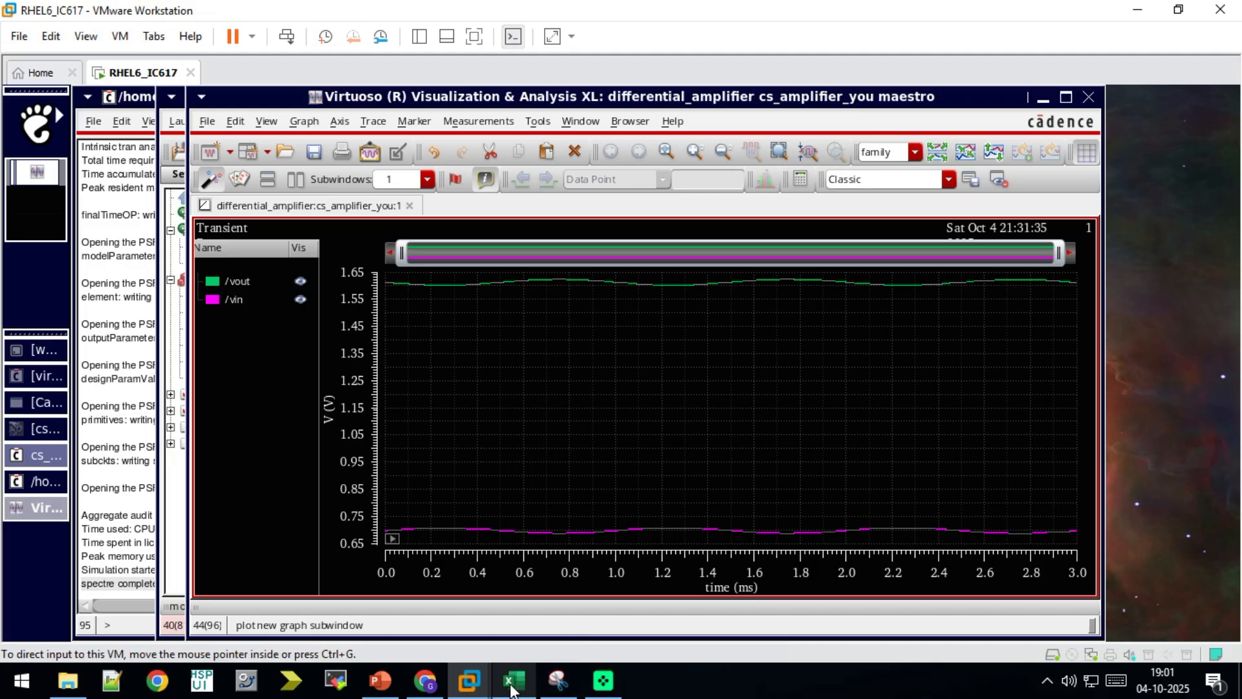
Examine the second PowerPoint slide's notes on RD, drain current and saturation, and return to the waveform window.
{"action": "left_click", "coordinate": [381, 680]}
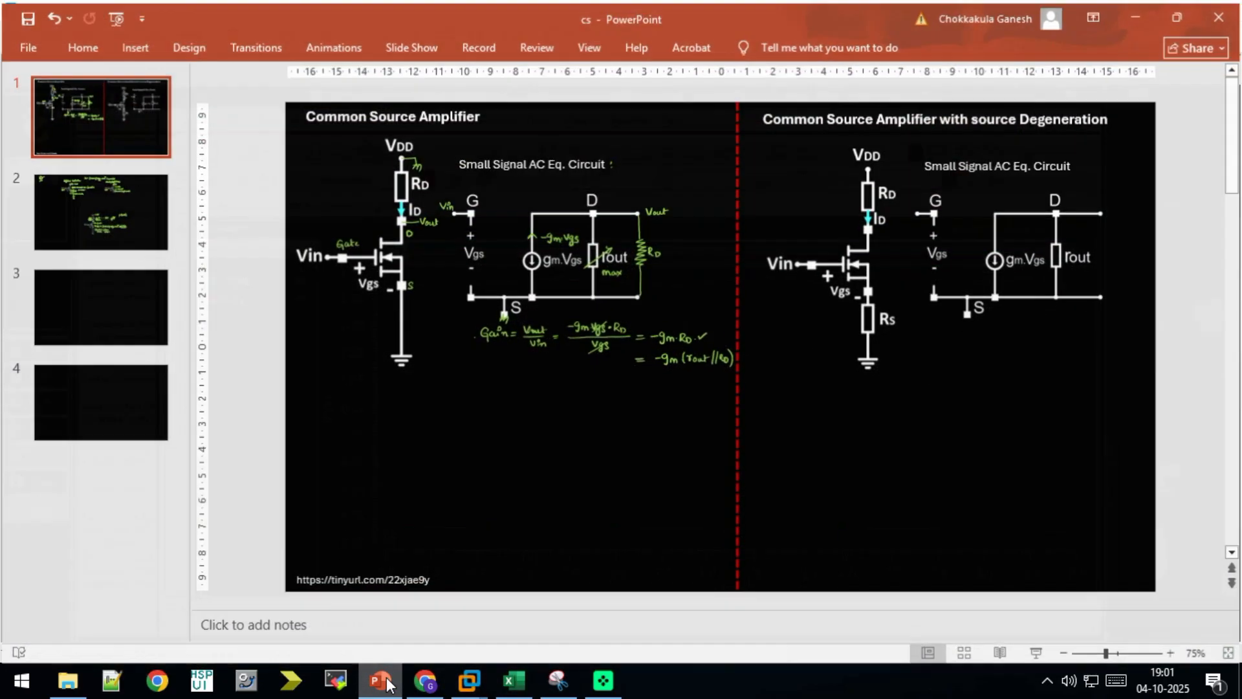
{"action": "left_click", "coordinate": [106, 233]}
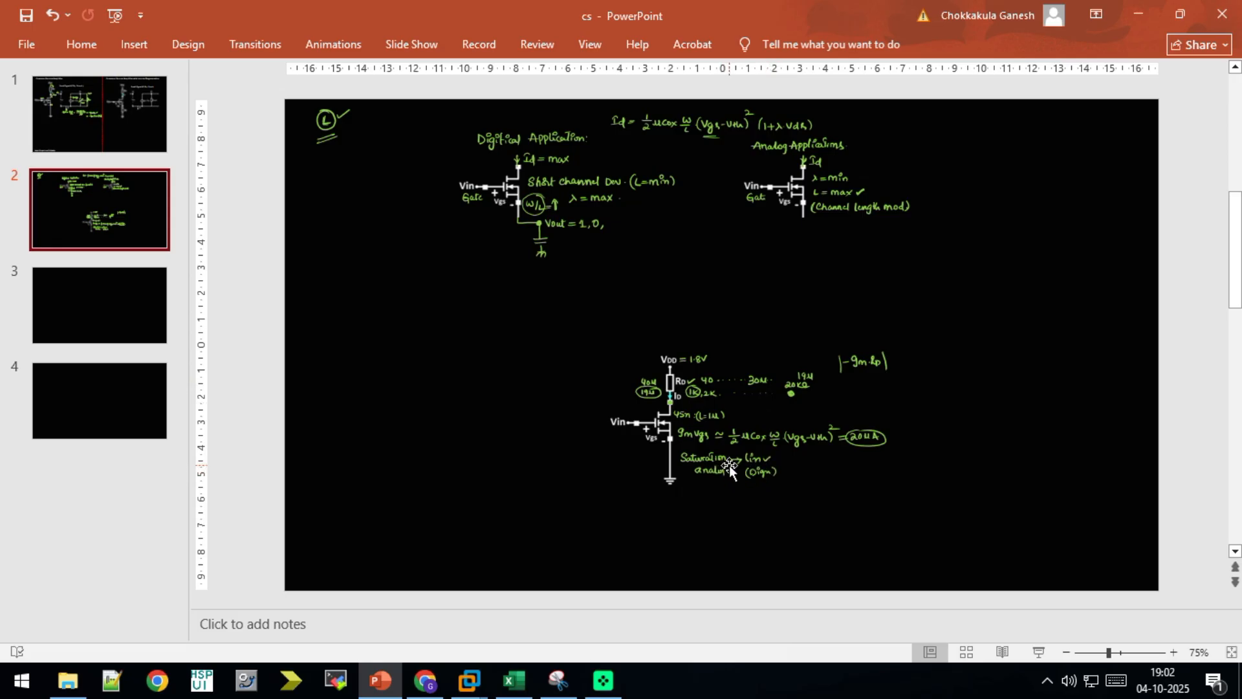
{"action": "left_click", "coordinate": [390, 686]}
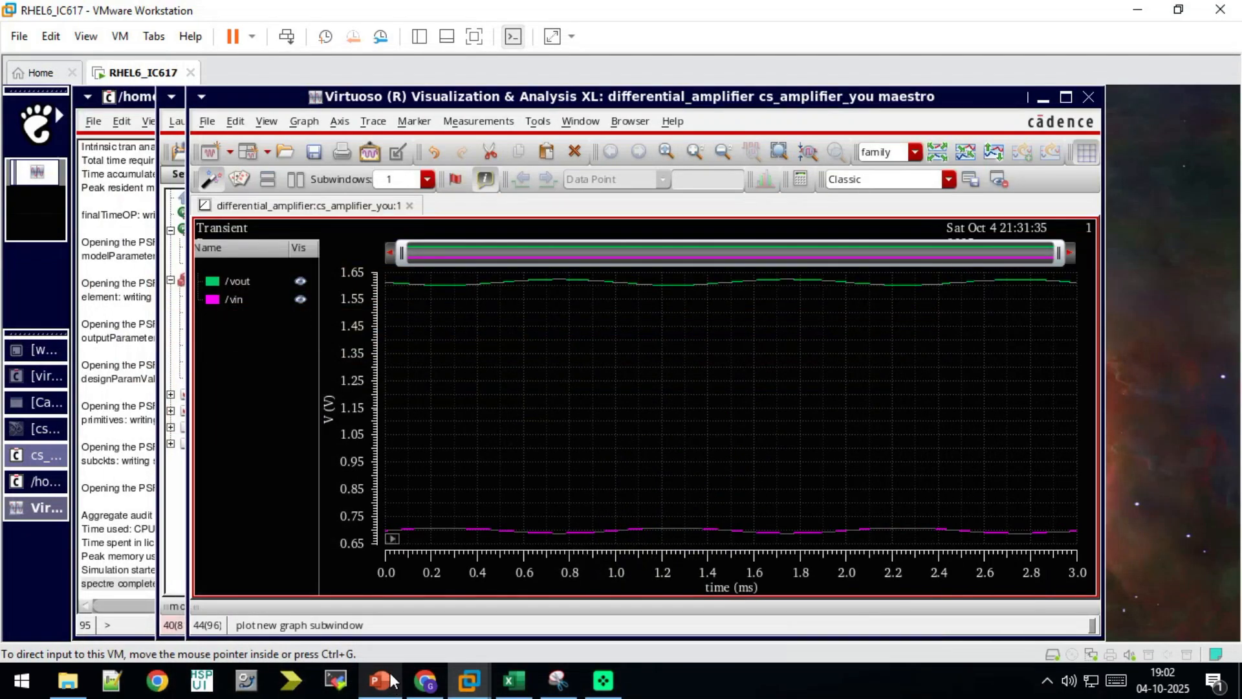
Minimize the waveform window and set the Rd design variable to the sweep list 1k,2k,3k,4k,5k,6k,7k,8k,9k,10k.
{"action": "left_click", "coordinate": [1041, 100]}
{"action": "left_click", "coordinate": [338, 329]}
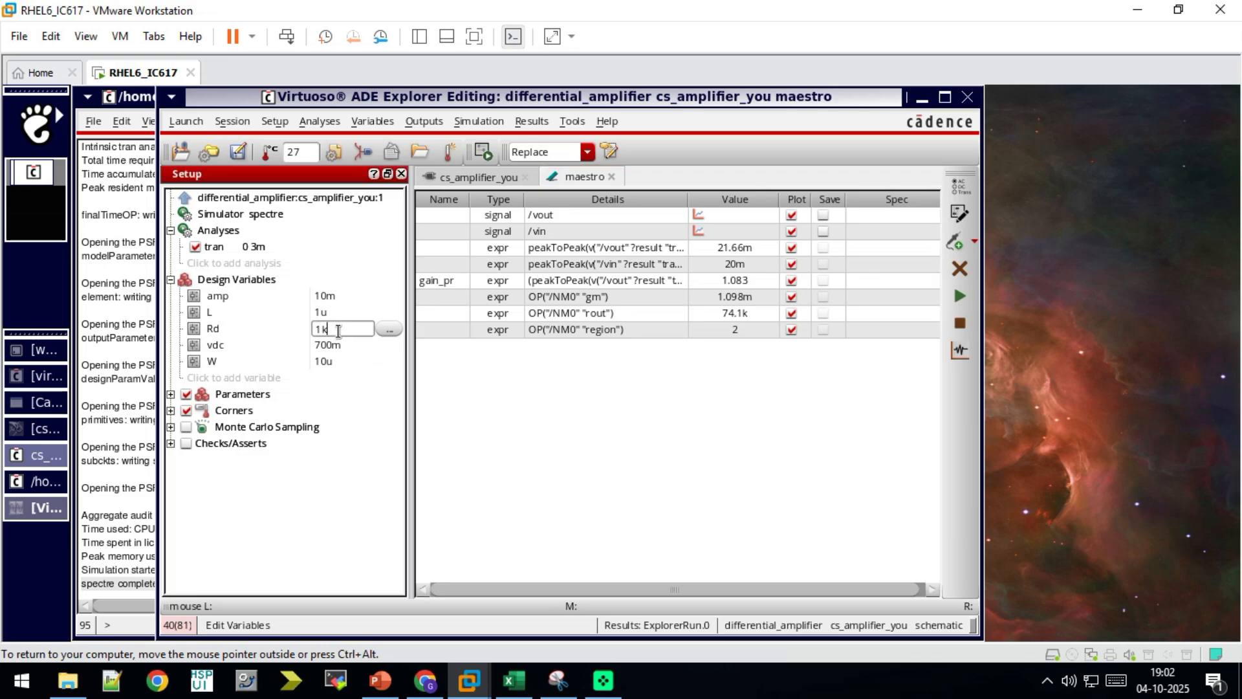
{"action": "type", "text": ",2"}
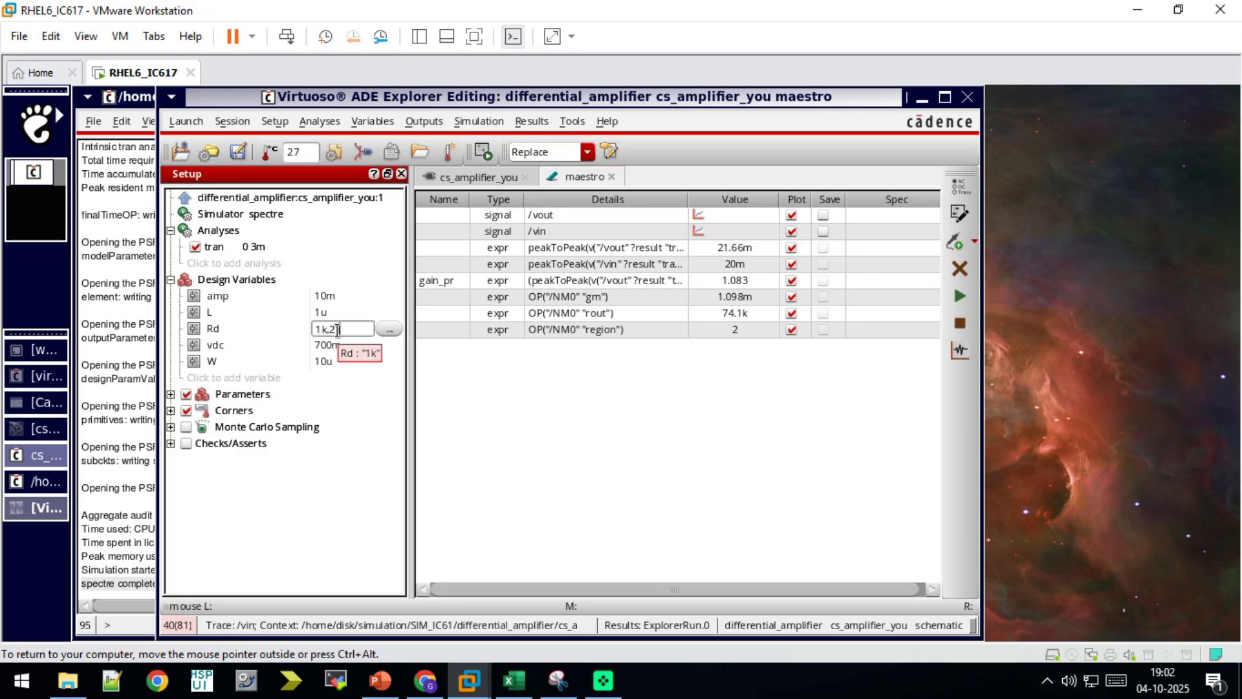
{"action": "type", "text": "k,3k,"}
{"action": "type", "text": "4k,"}
{"action": "type", "text": "5k,"}
{"action": "type", "text": "6k,7"}
{"action": "type", "text": "k,"}
{"action": "type", "text": "8k"}
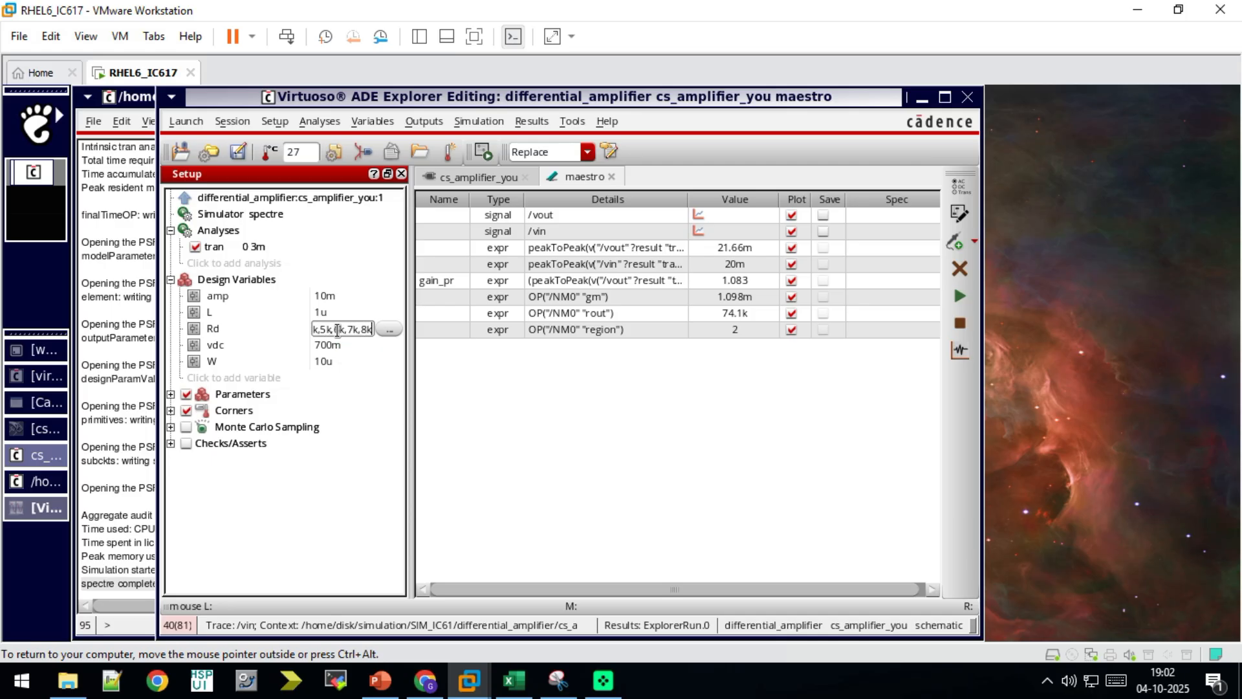
{"action": "type", "text": ",9k,10k"}
{"action": "key", "text": "Return"}
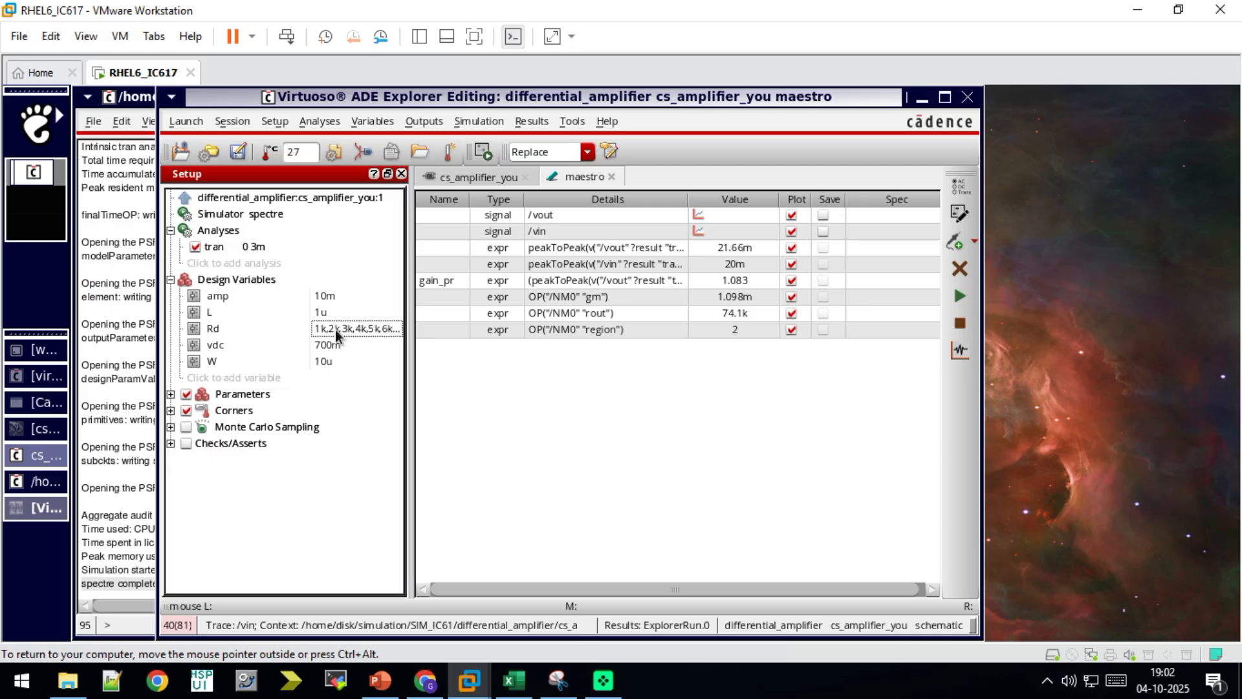
Run the Rd sweep simulation, close the waveform window and bring the Rd=2k and Rd=3k results into view.
{"action": "left_click", "coordinate": [961, 295]}
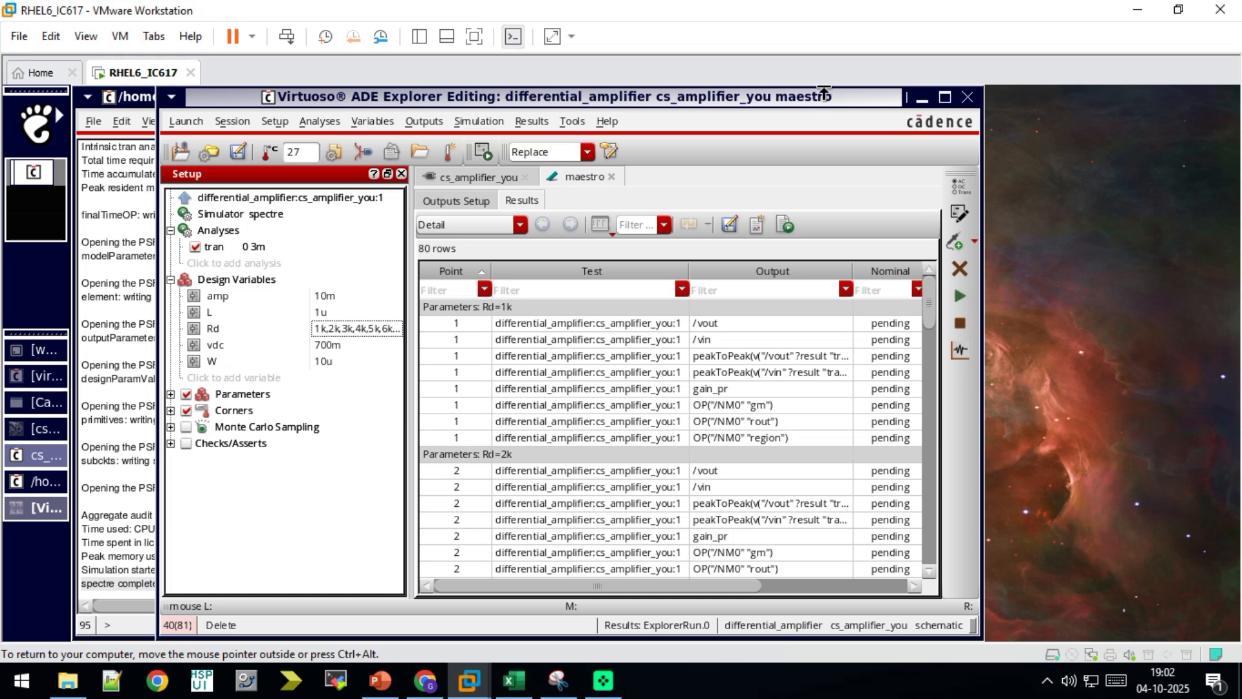
{"action": "scroll", "coordinate": [717, 389], "scroll_direction": "down", "scroll_amount": 1}
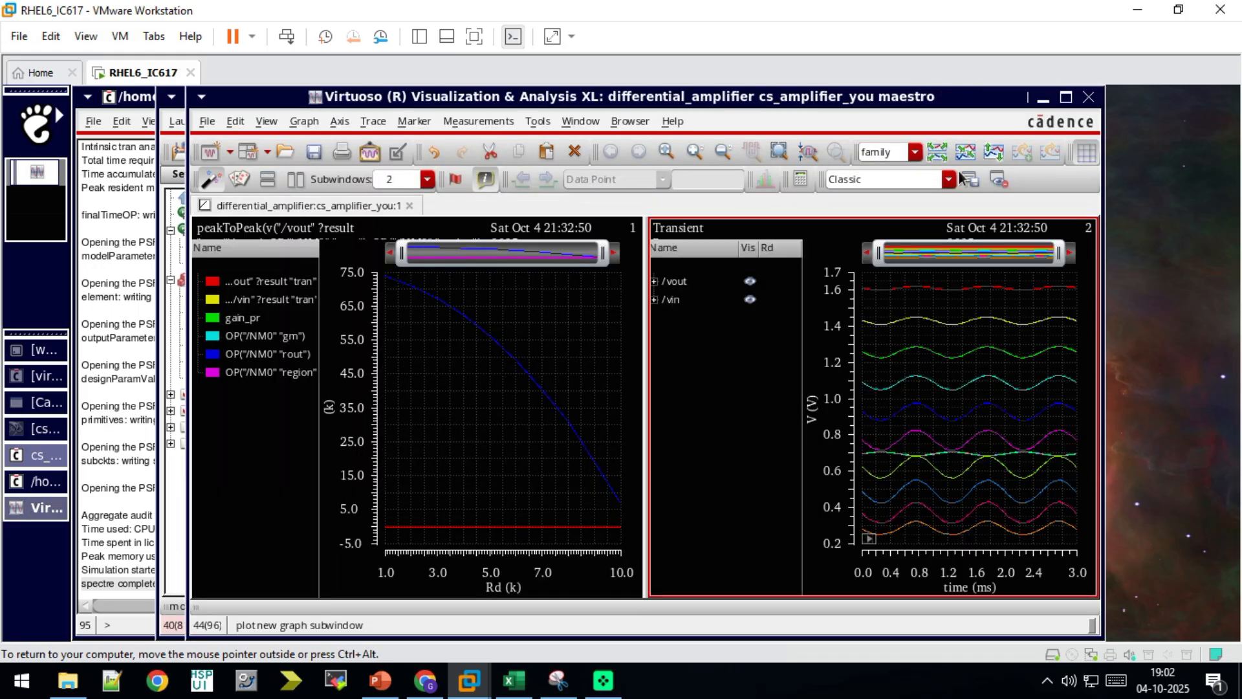
{"action": "left_click", "coordinate": [1089, 97]}
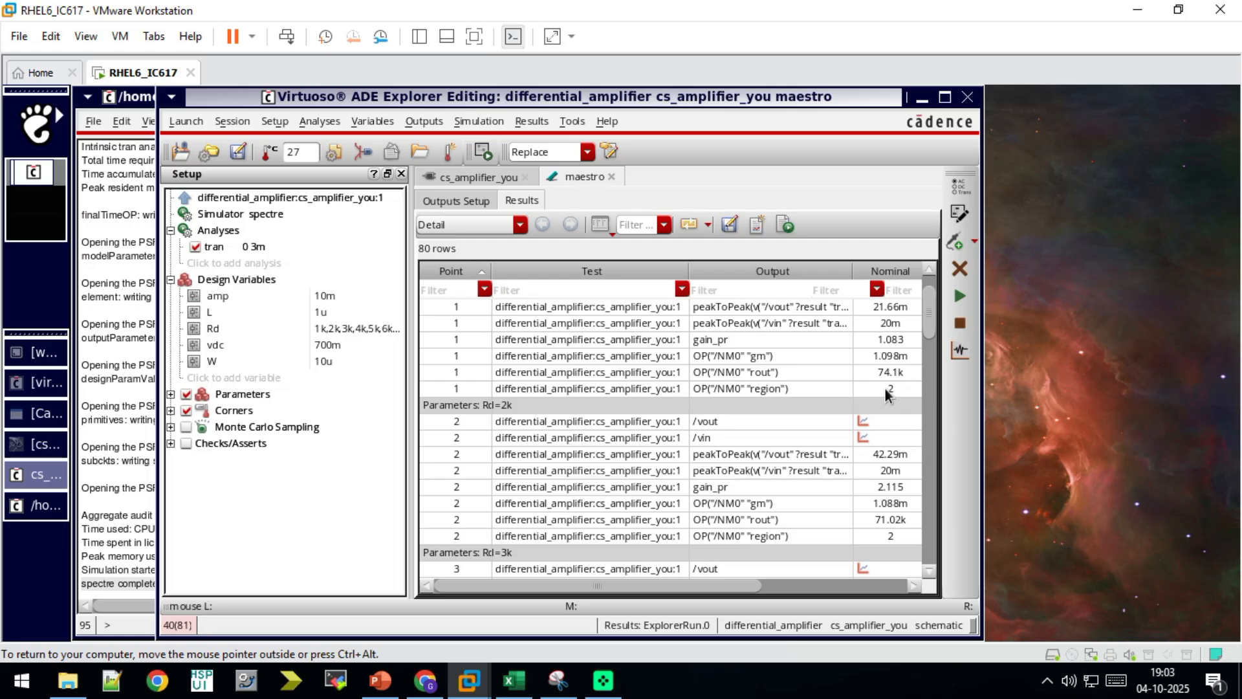
{"action": "scroll", "coordinate": [886, 390], "scroll_direction": "down", "scroll_amount": 1}
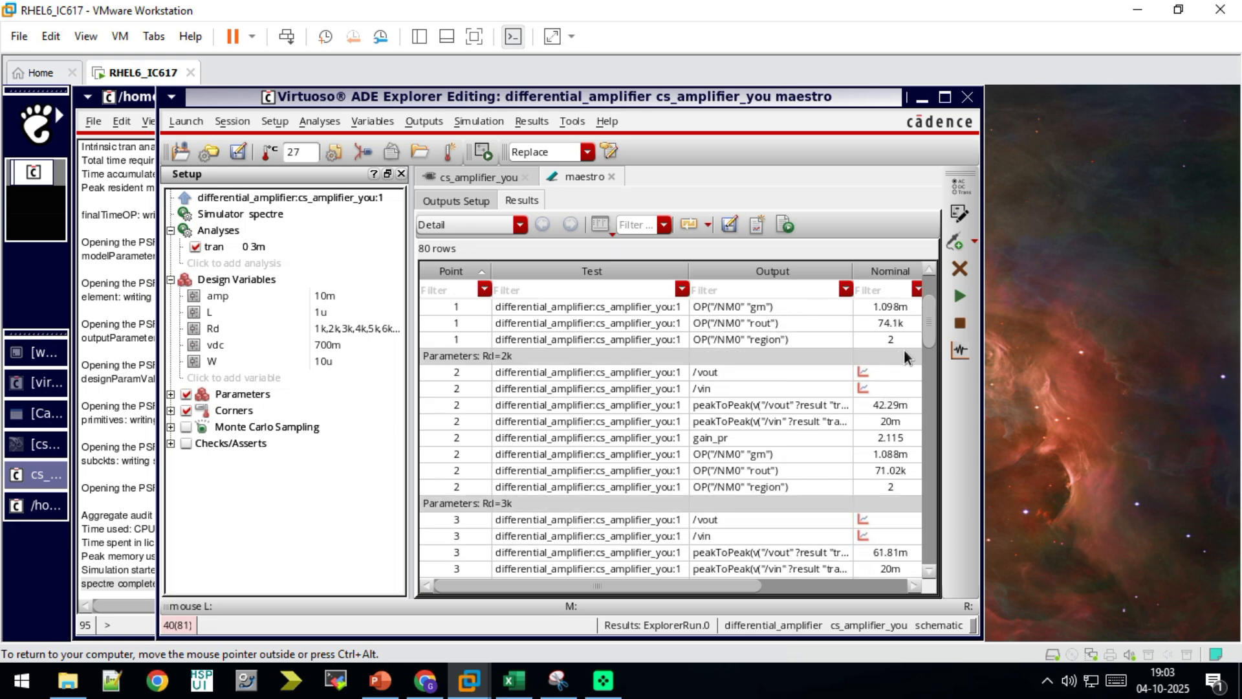
{"action": "scroll", "coordinate": [930, 325], "scroll_direction": "down", "scroll_amount": 2}
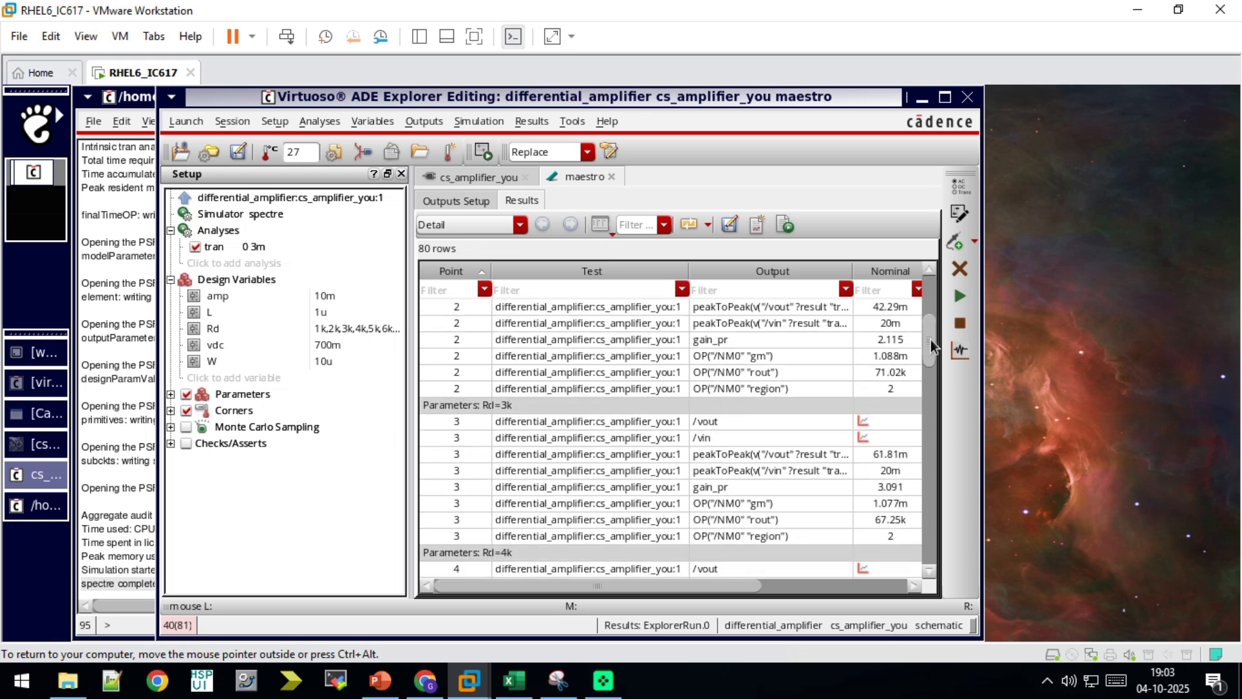
Maximize ADE Explorer and examine gain_pr, gm, rout and region in the sweep results from Rd=1k through Rd=10k.
{"action": "left_click", "coordinate": [946, 97]}
{"action": "scroll", "coordinate": [722, 444], "scroll_direction": "up", "scroll_amount": 2}
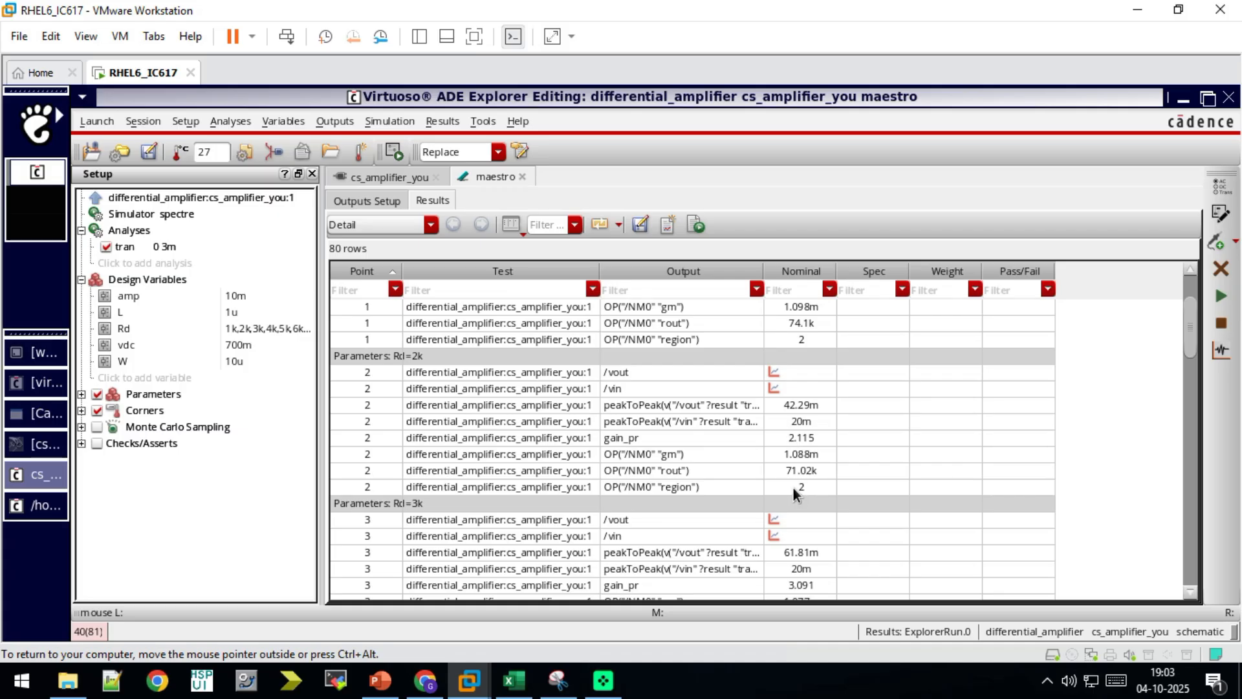
{"action": "scroll", "coordinate": [673, 517], "scroll_direction": "down", "scroll_amount": 1}
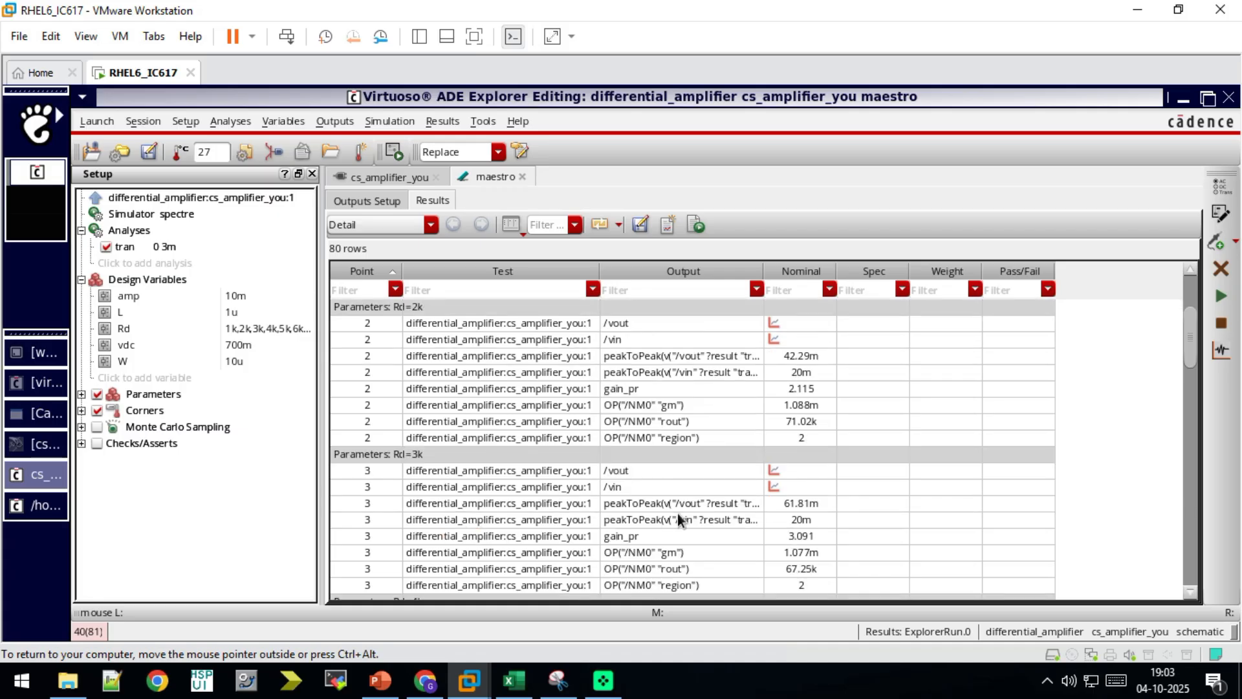
{"action": "scroll", "coordinate": [675, 513], "scroll_direction": "down", "scroll_amount": 3}
{"action": "scroll", "coordinate": [513, 481], "scroll_direction": "down", "scroll_amount": 9}
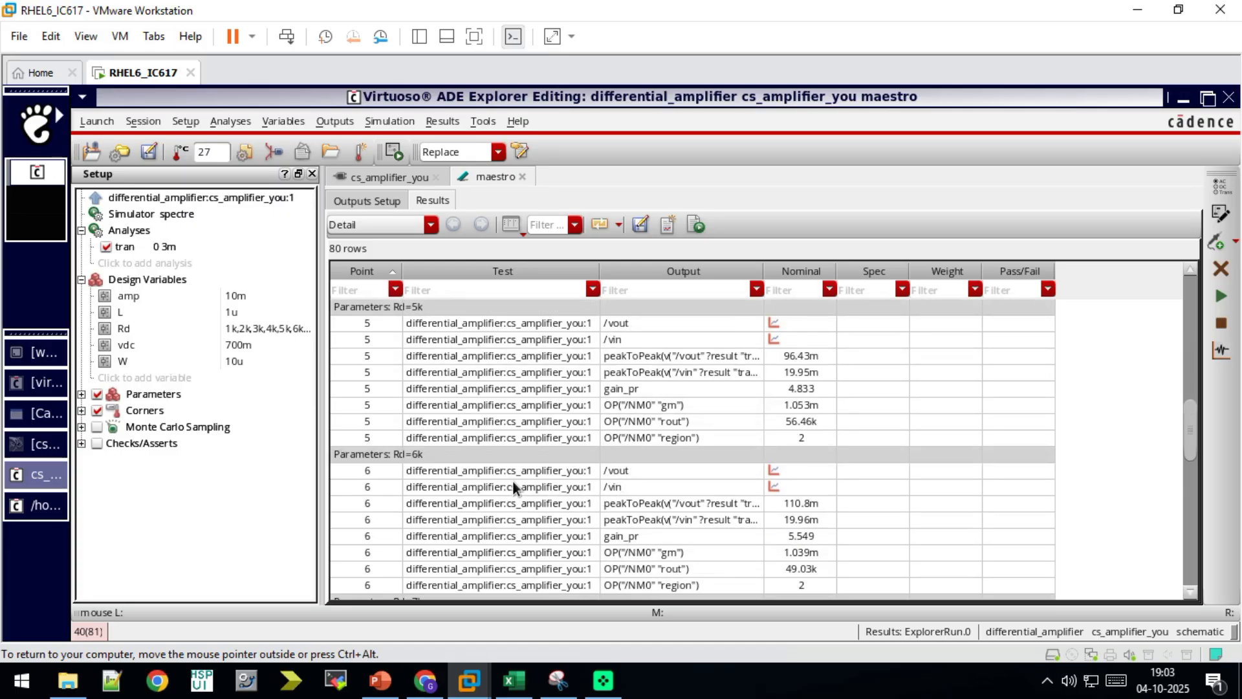
{"action": "scroll", "coordinate": [516, 487], "scroll_direction": "down", "scroll_amount": 3}
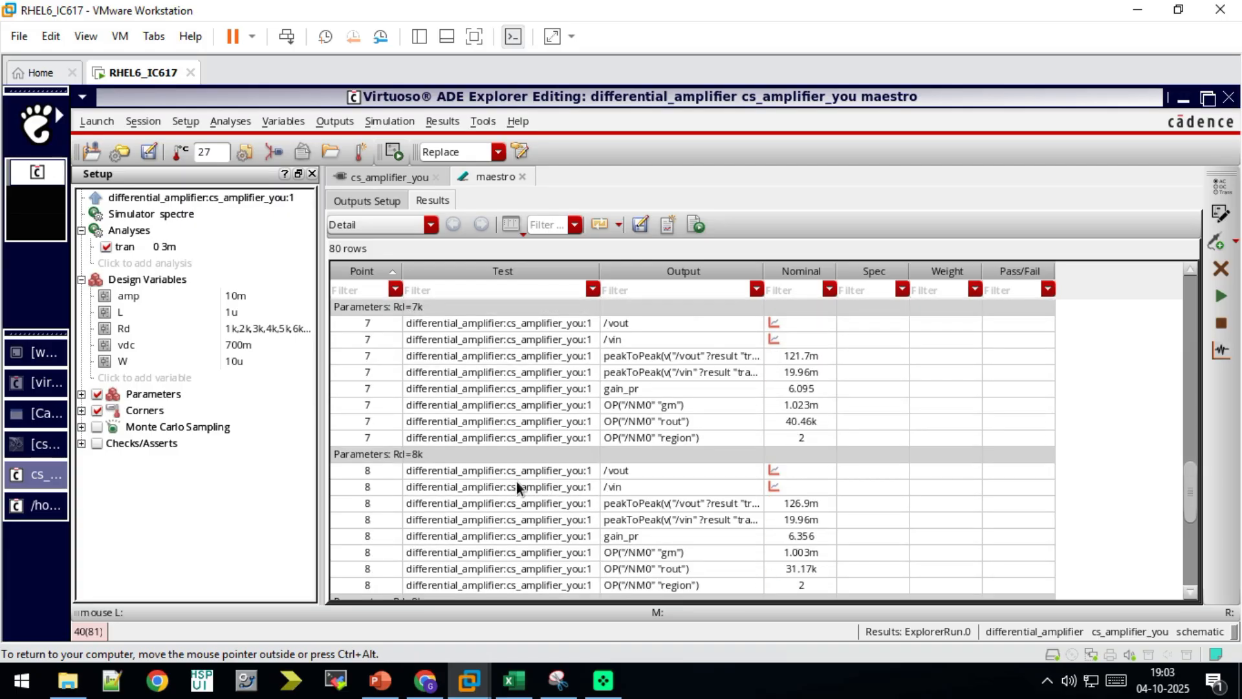
{"action": "scroll", "coordinate": [518, 487], "scroll_direction": "down", "scroll_amount": 5}
{"action": "scroll", "coordinate": [518, 482], "scroll_direction": "down", "scroll_amount": 1}
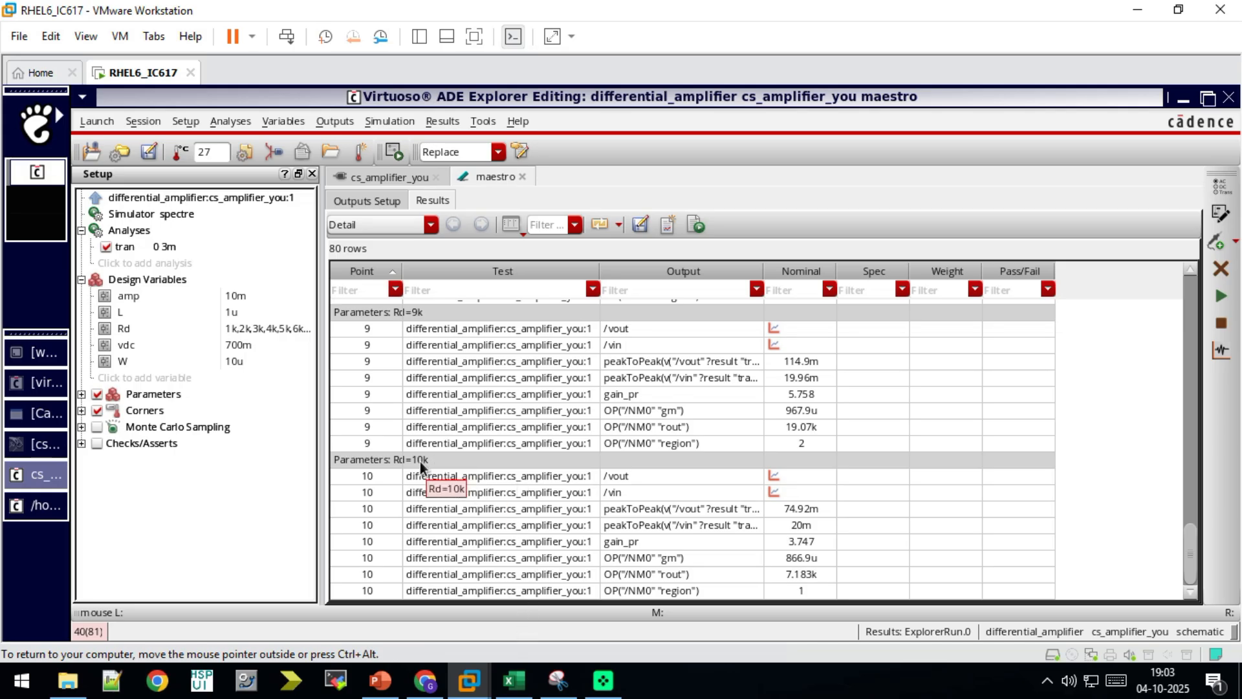
Review the RD and drain current notes on the second PowerPoint slide and return to the virtual machine's sweep results.
{"action": "left_click", "coordinate": [392, 680]}
{"action": "left_click_drag", "start_coordinate": [750, 384], "coordinate": [770, 387]}
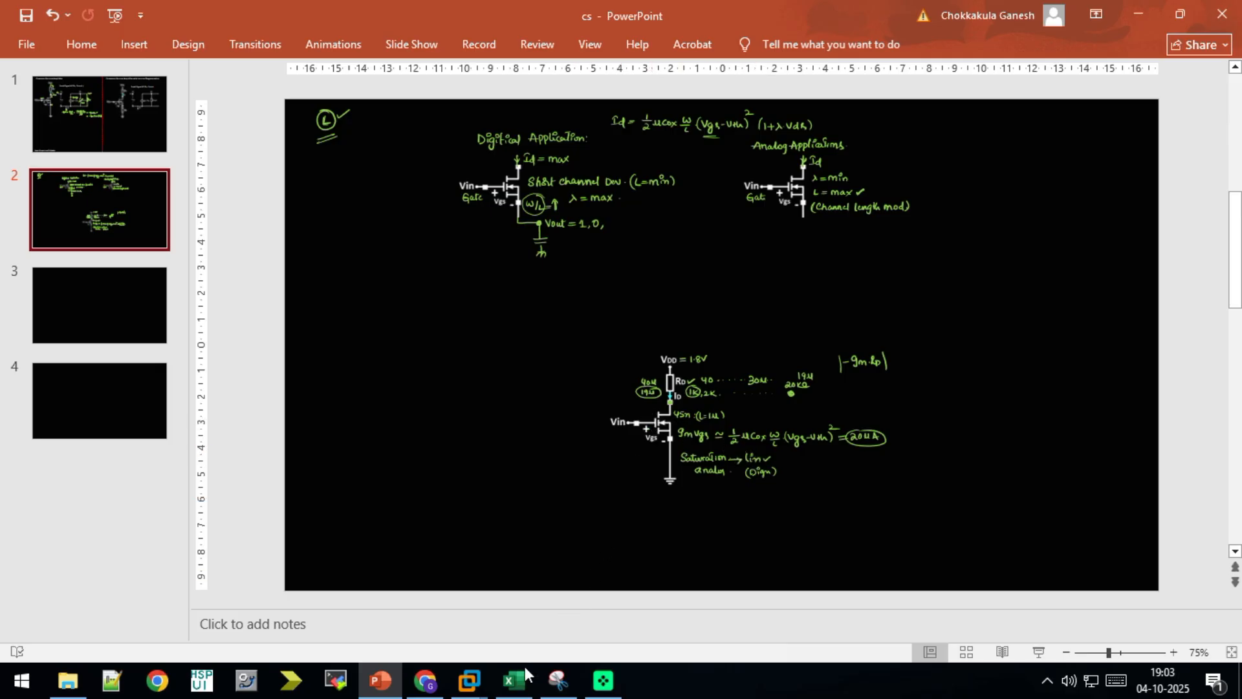
{"action": "mouse_move", "coordinate": [469, 686]}
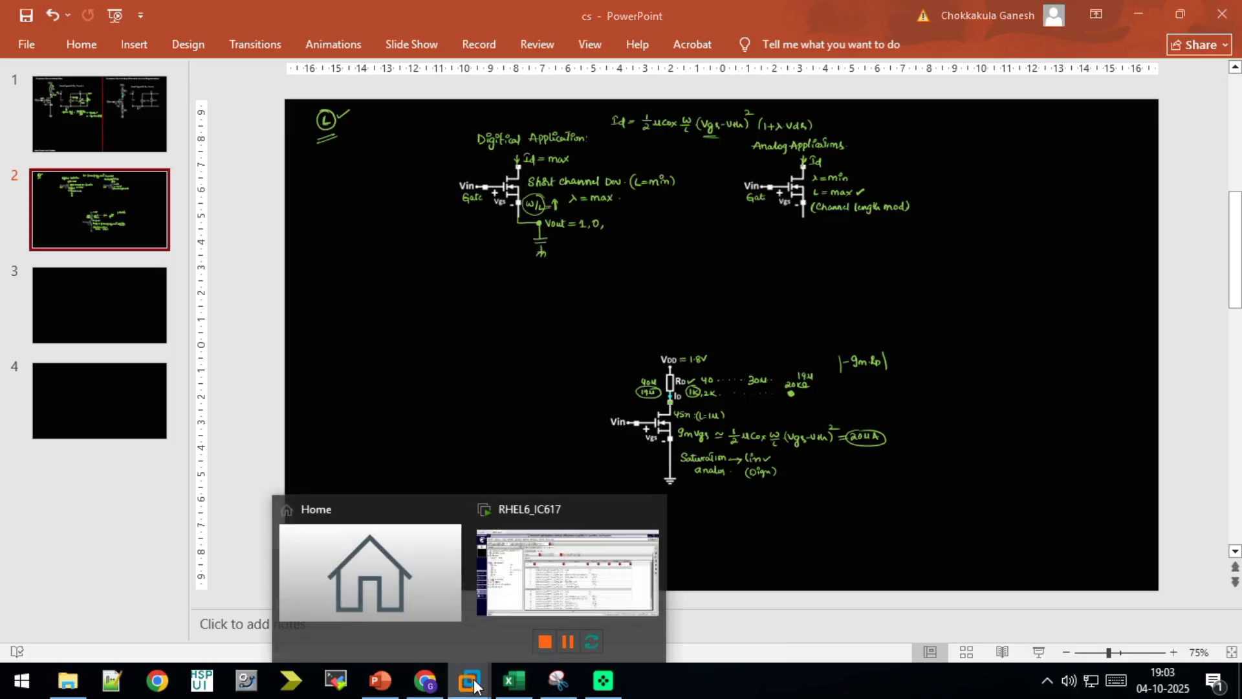
{"action": "left_click", "coordinate": [555, 573]}
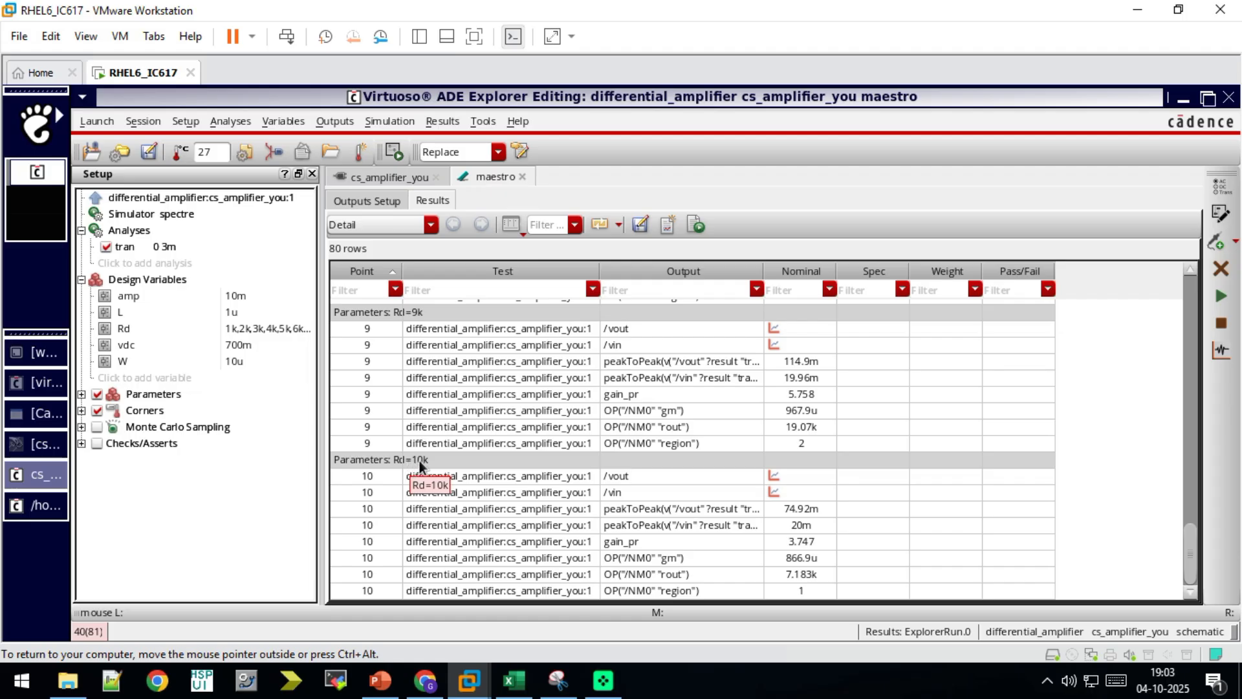
Open the Rd sweep list for editing, switch to PowerPoint and bring up the slide show options for the second slide.
{"action": "double_click", "coordinate": [258, 329]}
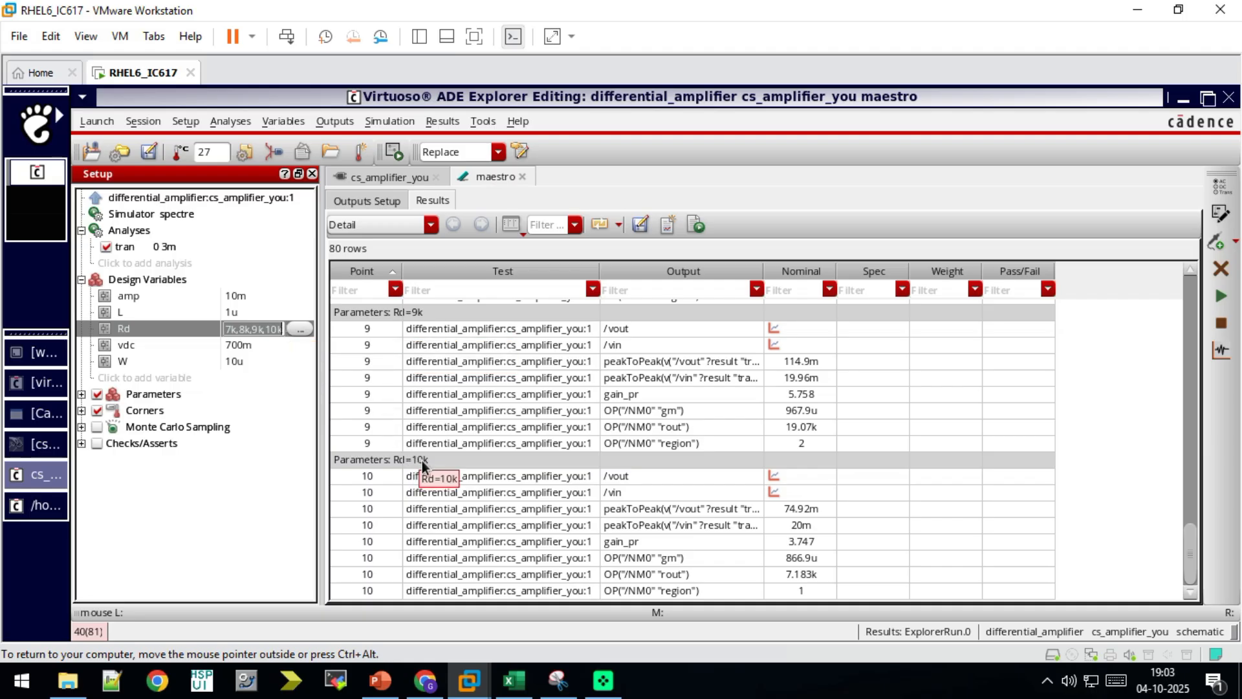
{"action": "left_click", "coordinate": [425, 679]}
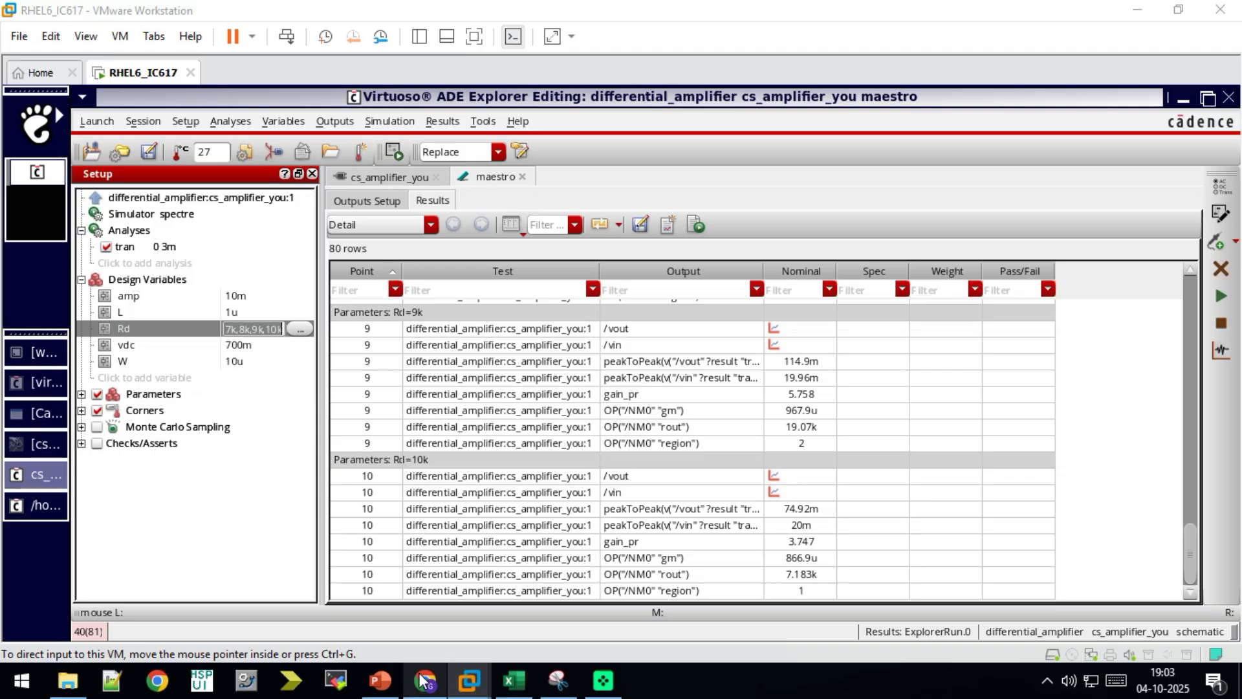
{"action": "left_click", "coordinate": [425, 679]}
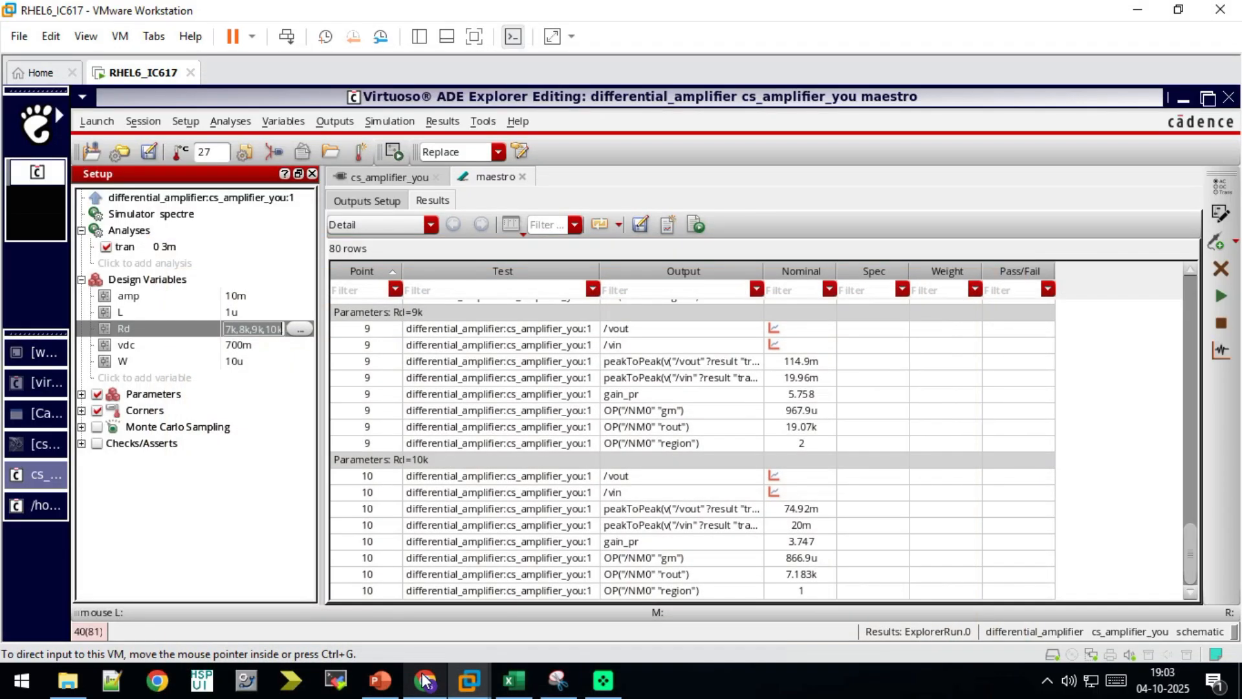
{"action": "left_click", "coordinate": [379, 681]}
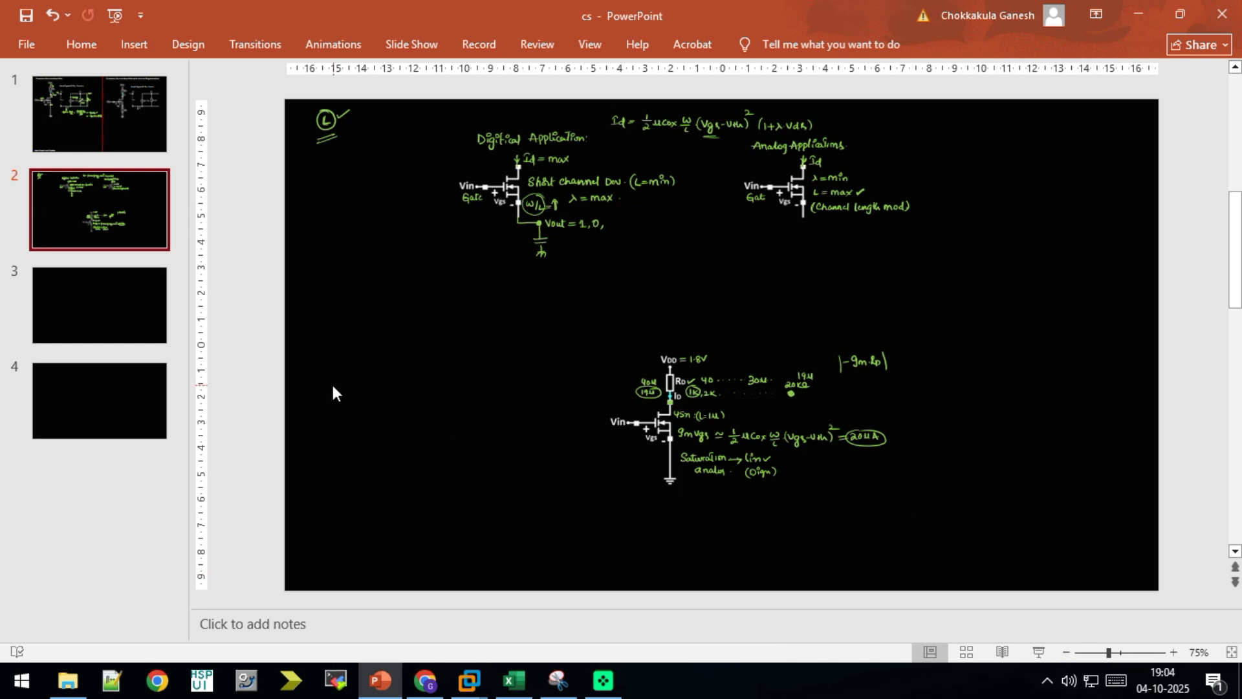
{"action": "left_click", "coordinate": [317, 43]}
{"action": "left_click", "coordinate": [200, 46]}
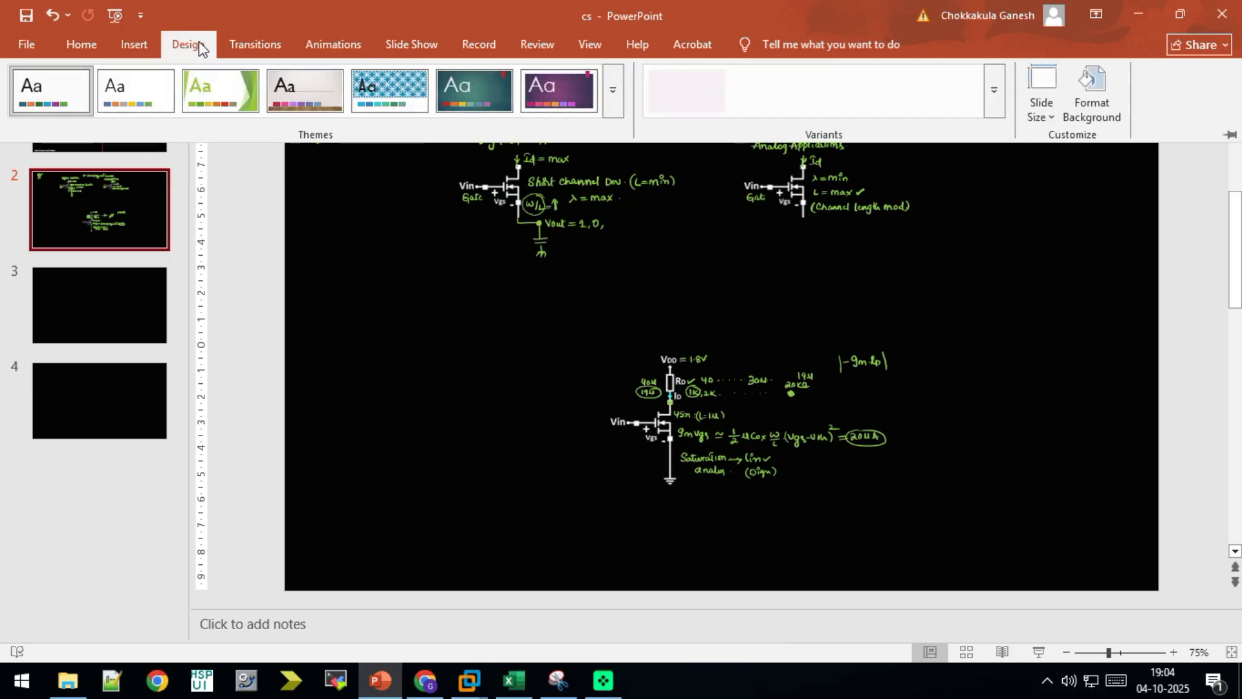
{"action": "left_click", "coordinate": [390, 42]}
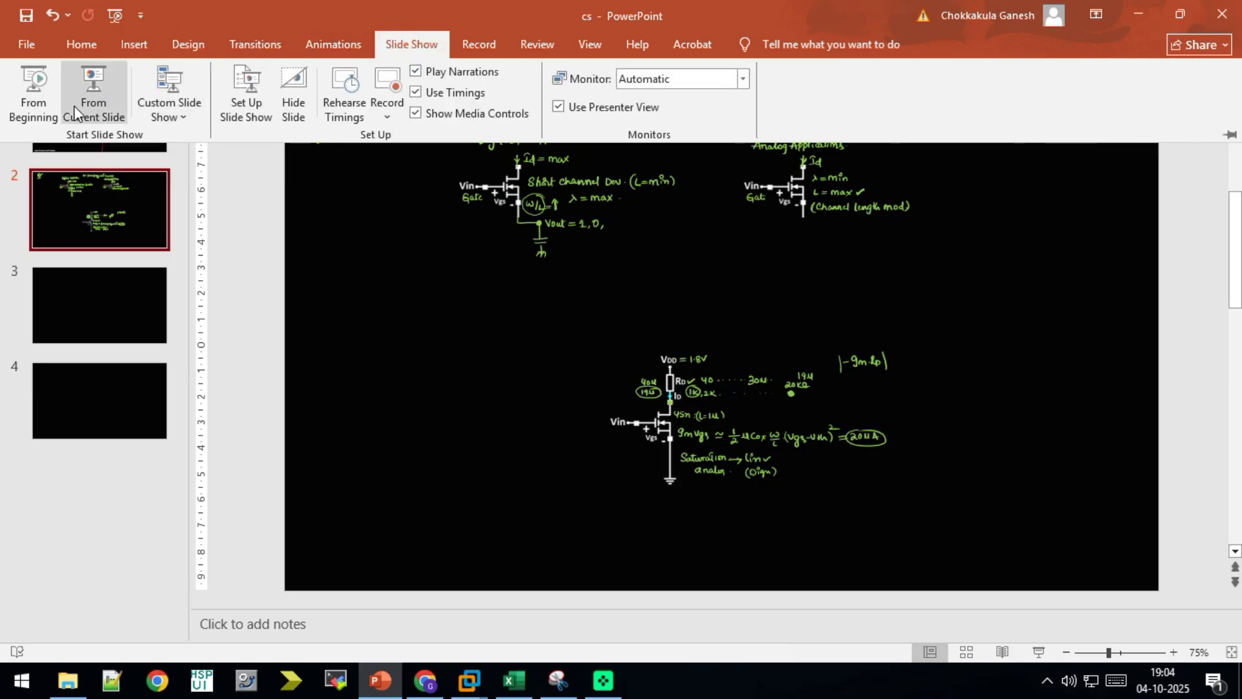
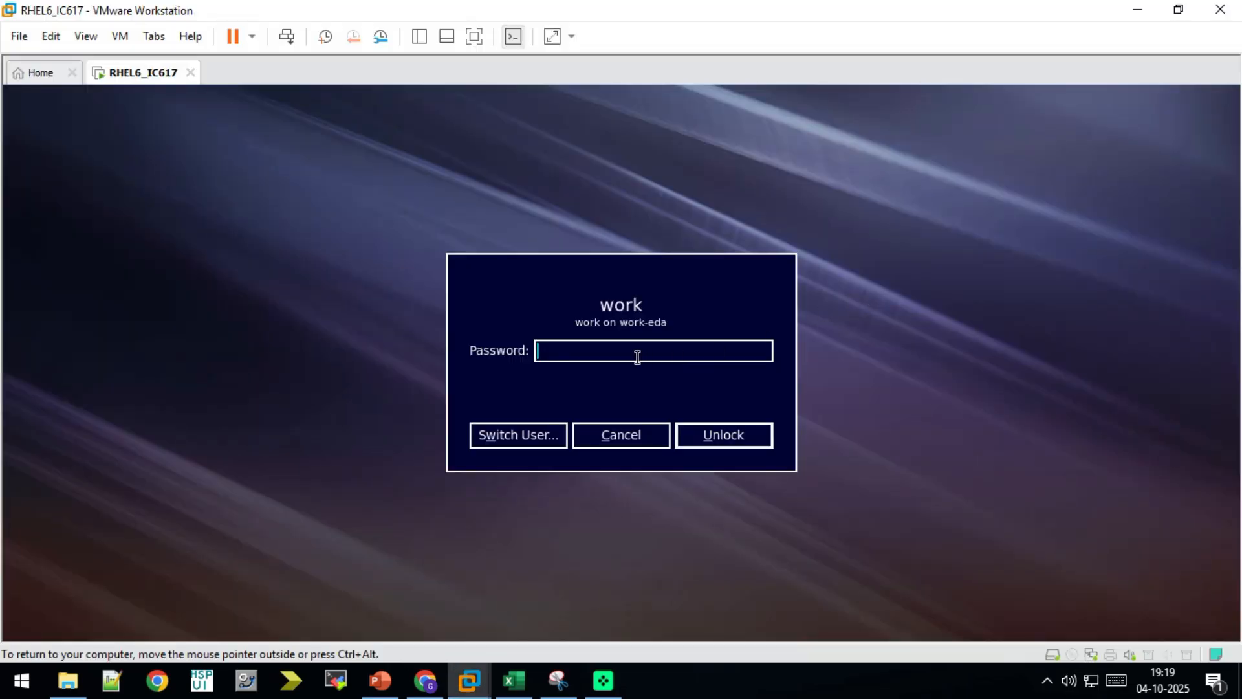
Unlock the virtual machine with the account password and open the cs_amplifier_you schematic.
{"action": "type", "text": "******"}
{"action": "key", "text": "Return"}
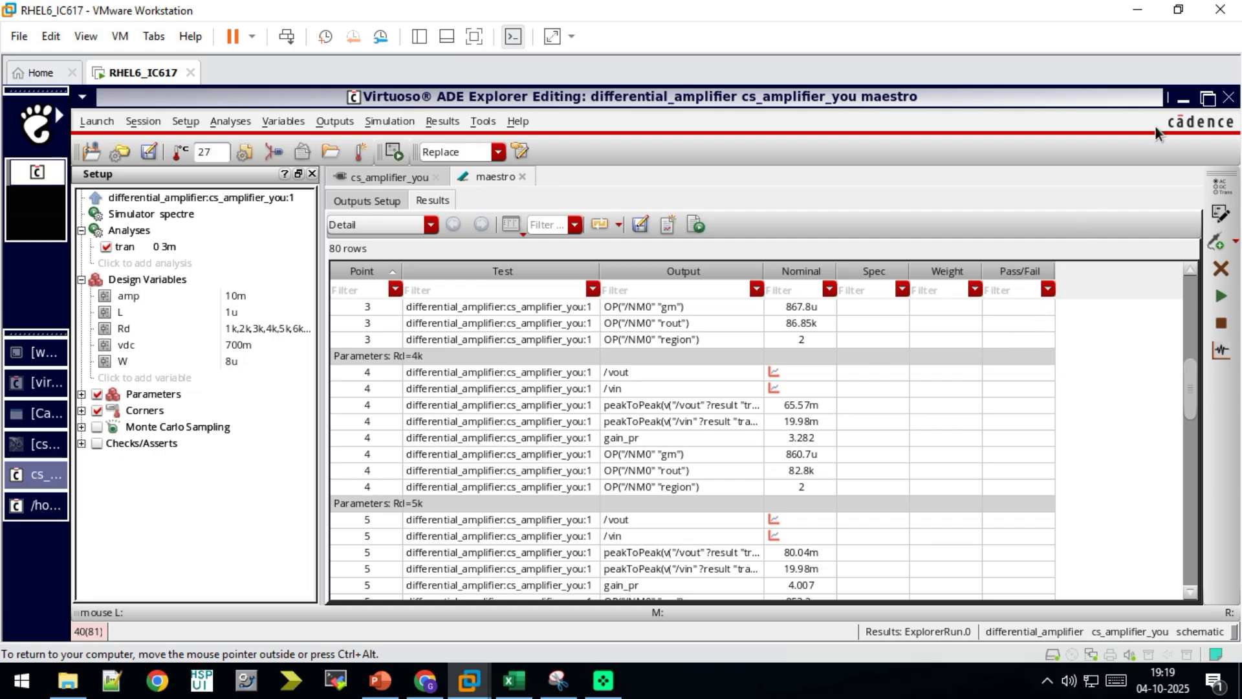
{"action": "left_click", "coordinate": [1179, 97]}
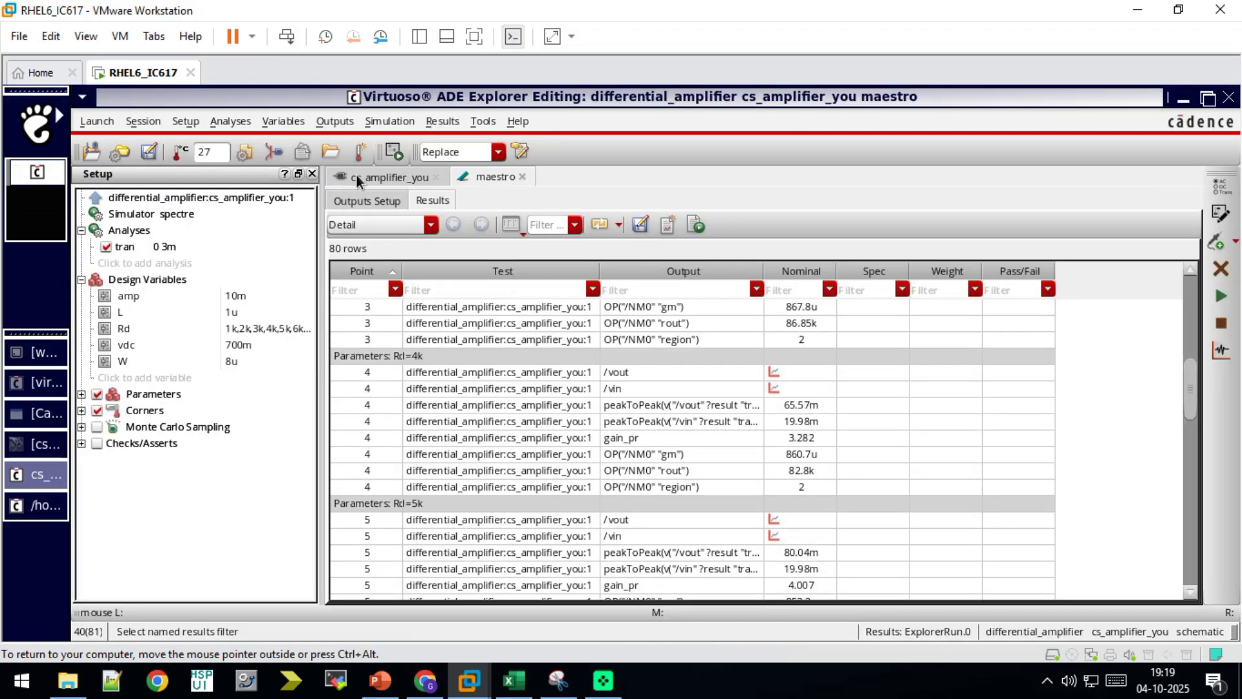
{"action": "left_click", "coordinate": [357, 176]}
Delete the wire between the NMOS source and ground, and move that ground symbol down to make room.
{"action": "scroll", "coordinate": [634, 426], "scroll_direction": "down", "scroll_amount": 2}
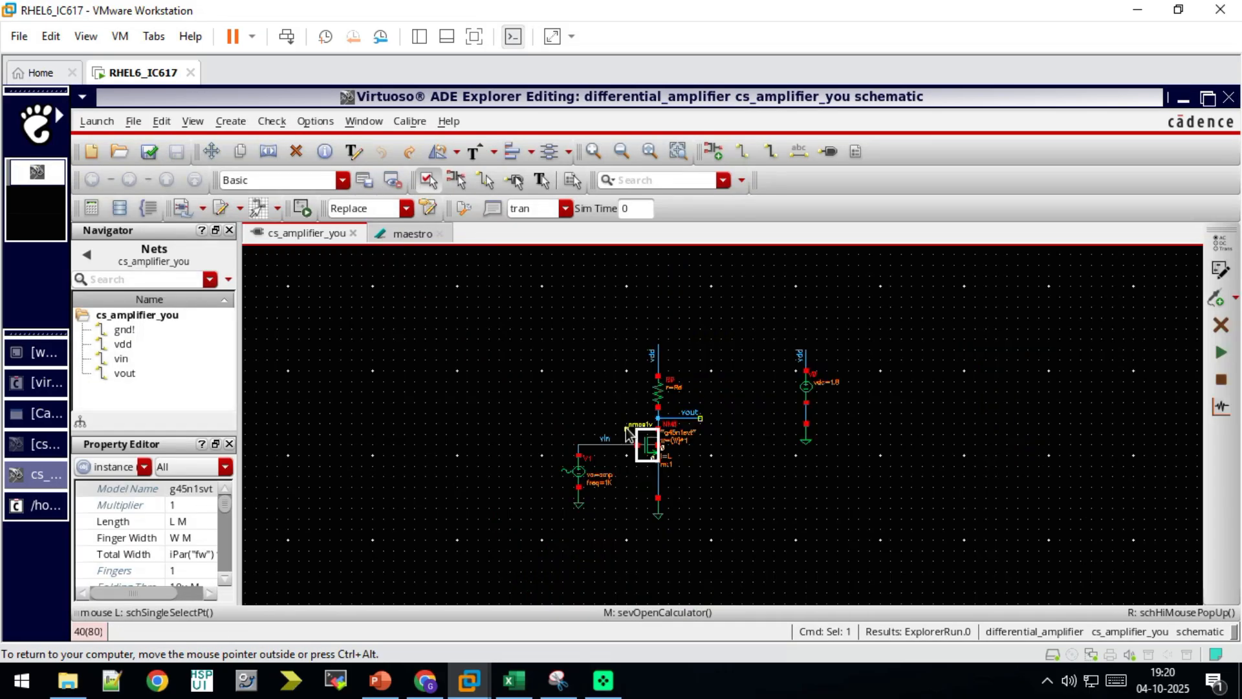
{"action": "left_click", "coordinate": [659, 490]}
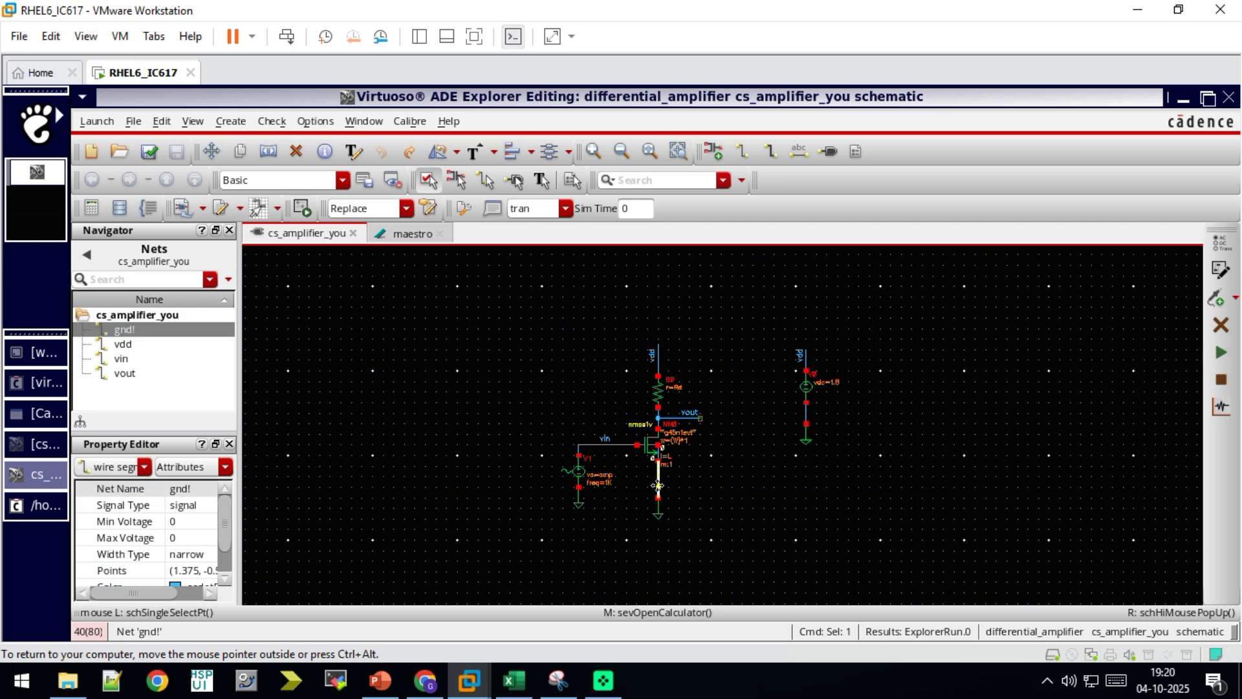
{"action": "key", "text": "Delete"}
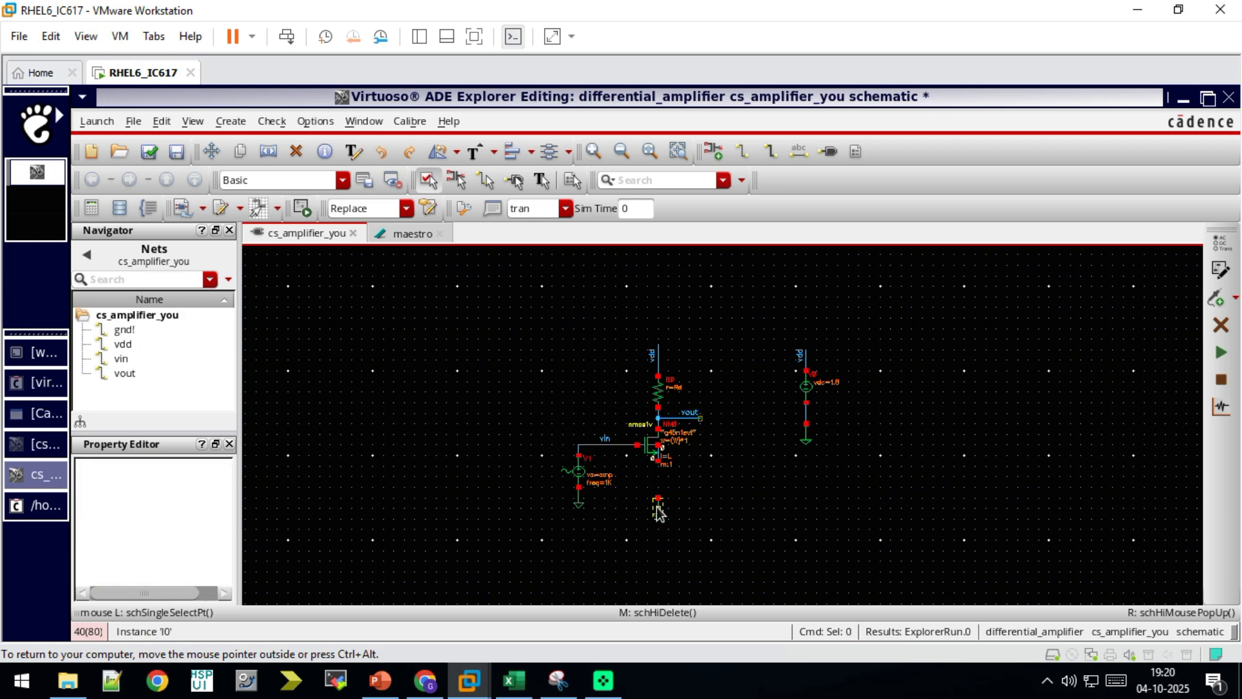
{"action": "left_click_drag", "start_coordinate": [658, 513], "coordinate": [661, 532]}
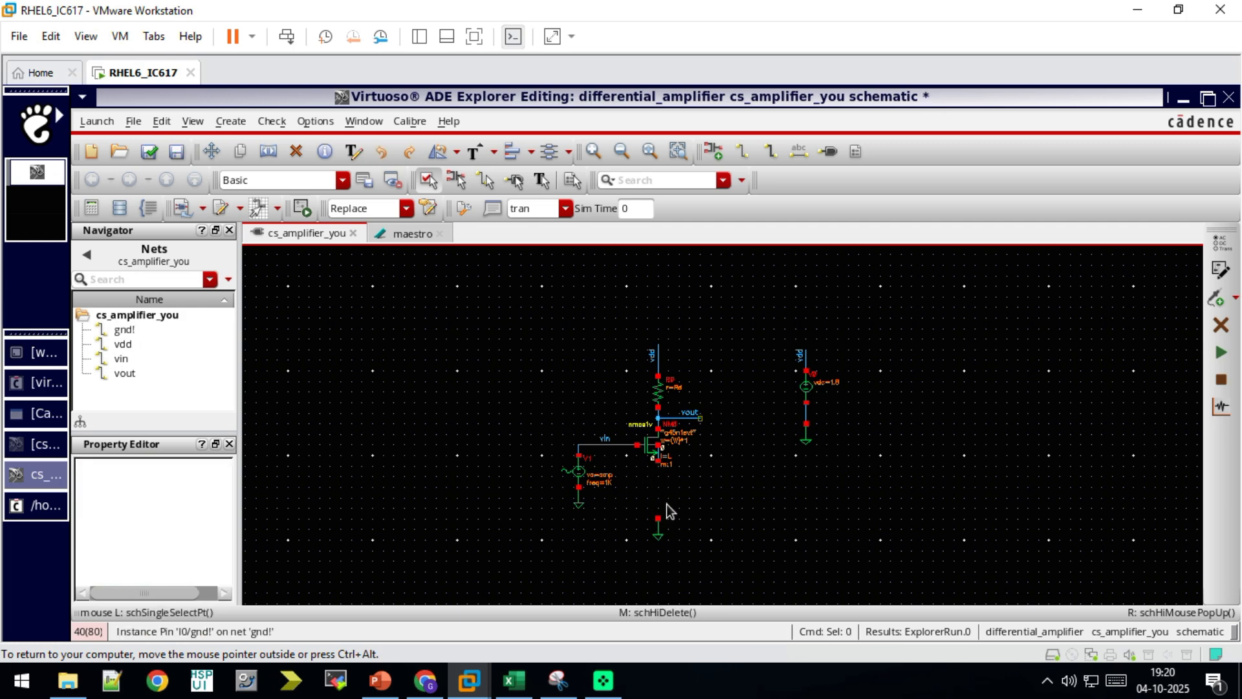
Copy the load resistor into the gap between the NMOS source and the ground symbol.
{"action": "left_click", "coordinate": [659, 393]}
{"action": "key", "text": "c"}
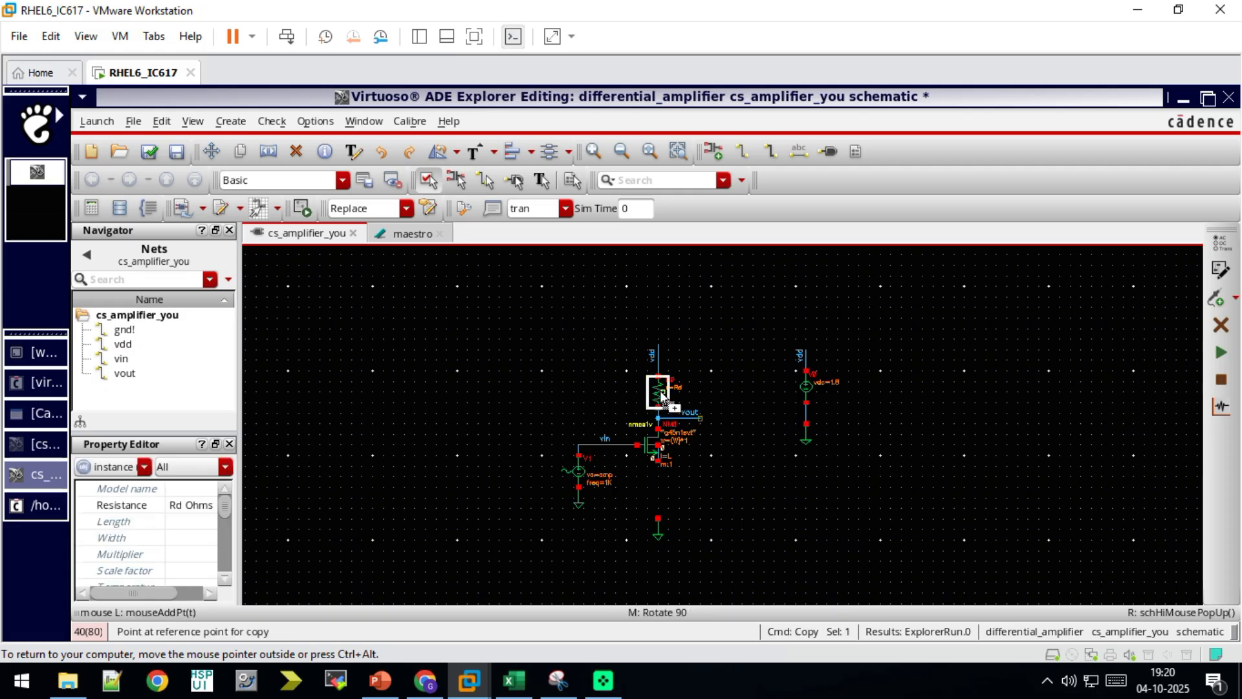
{"action": "left_click", "coordinate": [660, 488]}
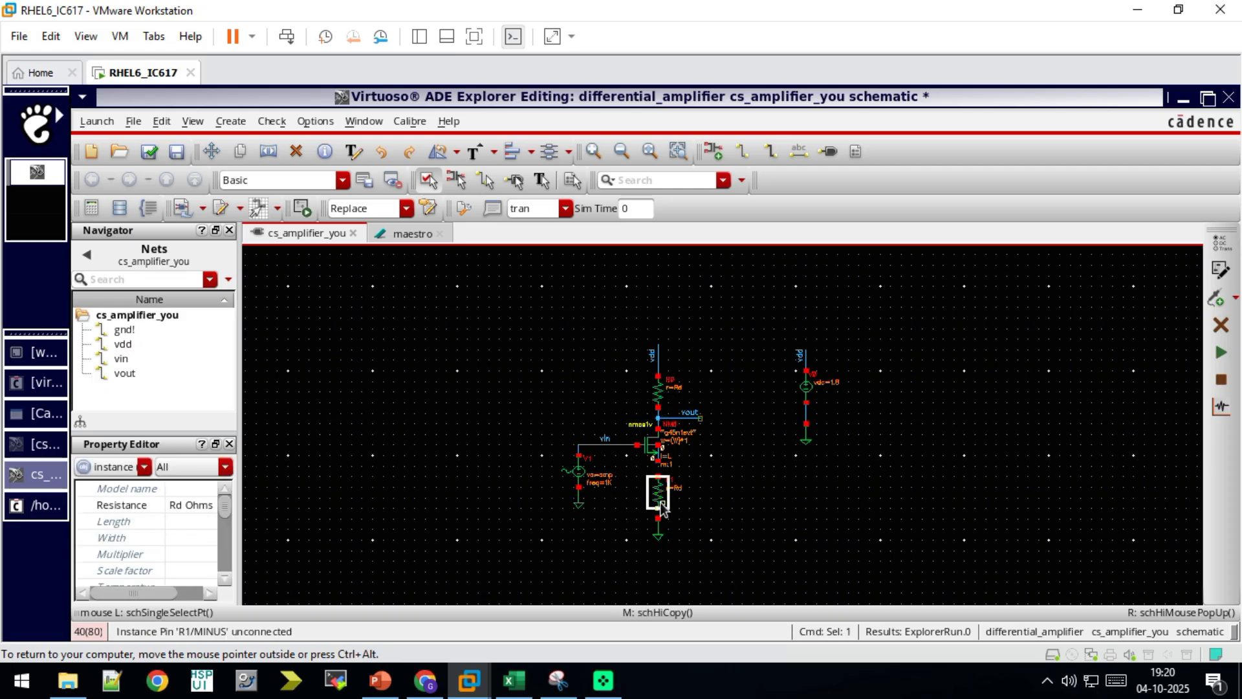
Wire the copied resistor's upper terminal to the NMOS source and its lower terminal to ground.
{"action": "scroll", "coordinate": [660, 496], "scroll_direction": "up", "scroll_amount": 3}
{"action": "key", "text": "w"}
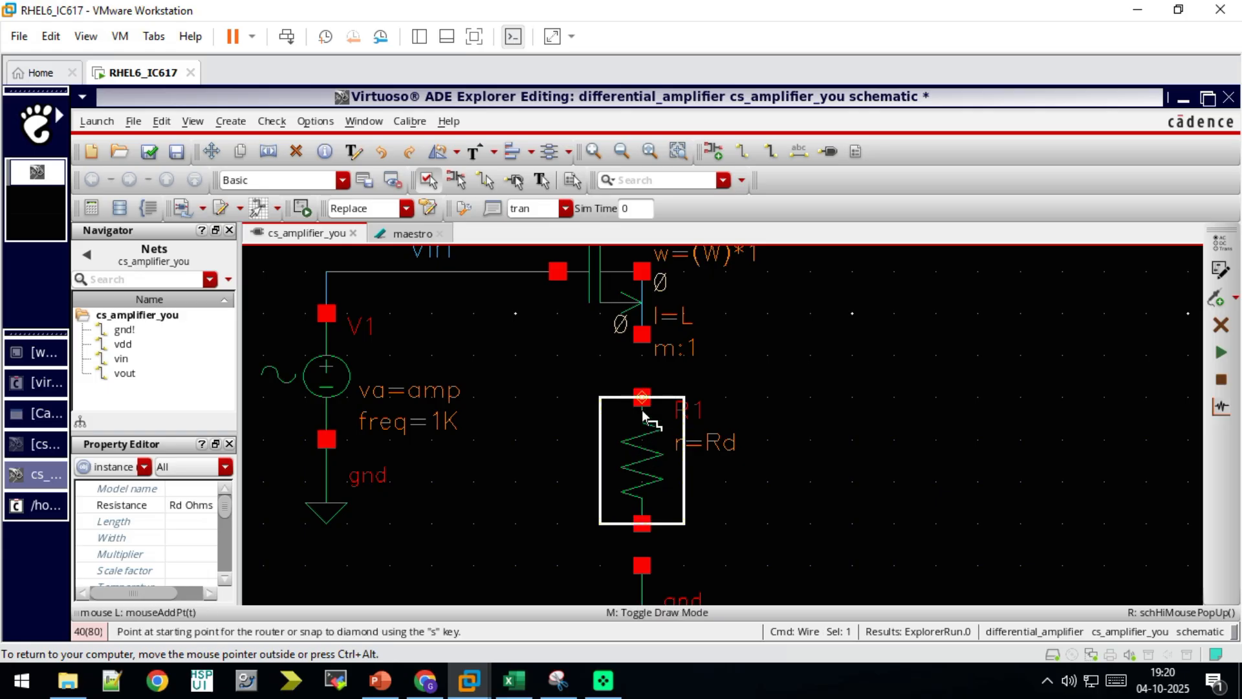
{"action": "left_click", "coordinate": [642, 396]}
{"action": "left_click", "coordinate": [642, 334]}
{"action": "left_click", "coordinate": [640, 521]}
{"action": "left_click", "coordinate": [642, 566]}
{"action": "key", "text": "Escape"}
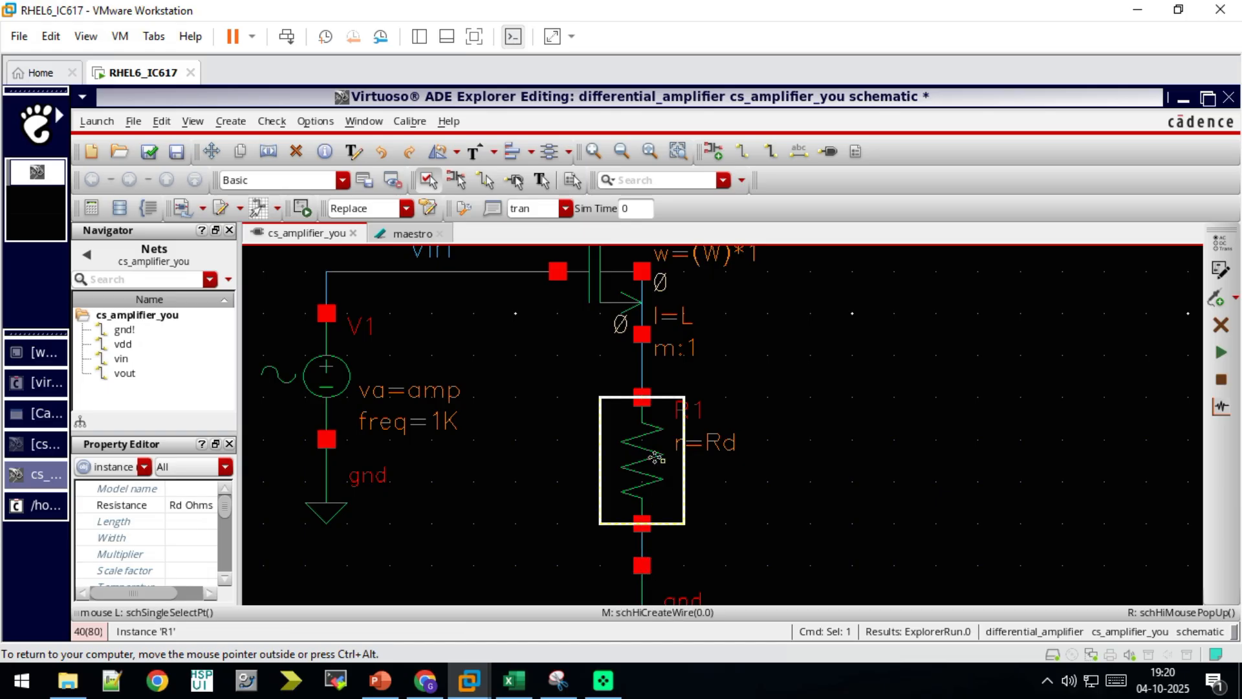
Set the resistance of the source resistor R1 to the variable Rs.
{"action": "key", "text": "q"}
{"action": "left_click", "coordinate": [961, 297]}
{"action": "key", "text": "BackSpace"}
{"action": "type", "text": "s Ohms"}
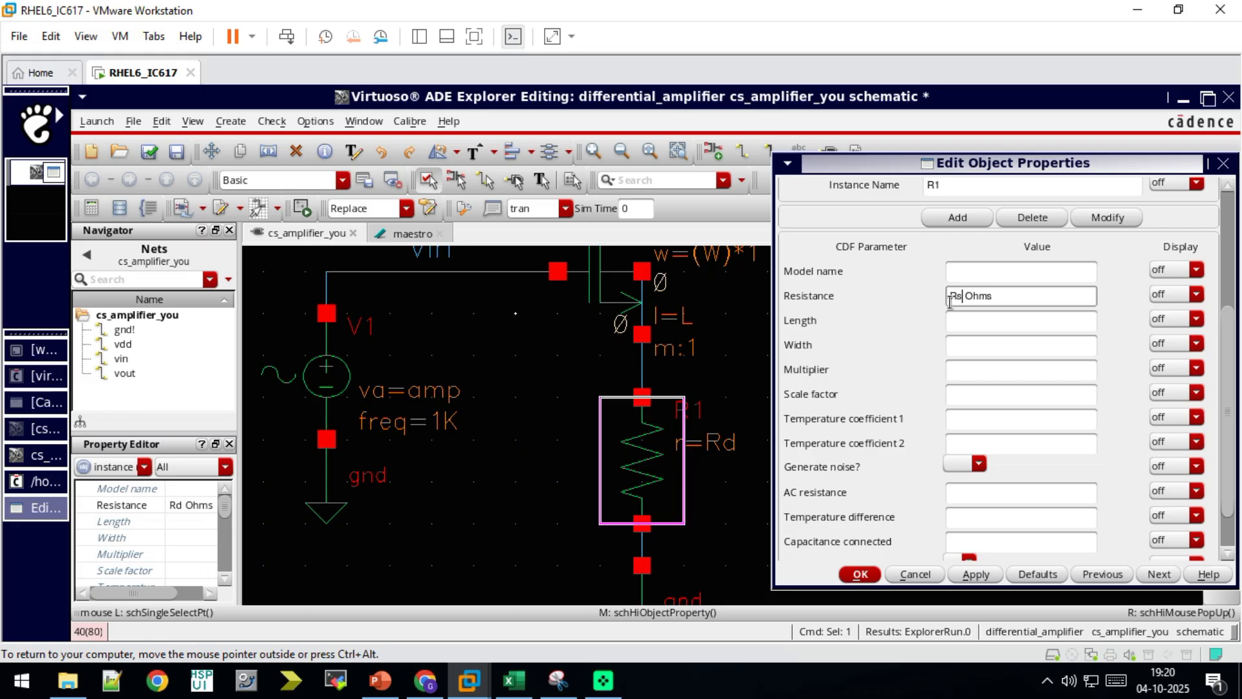
{"action": "key", "text": "Return"}
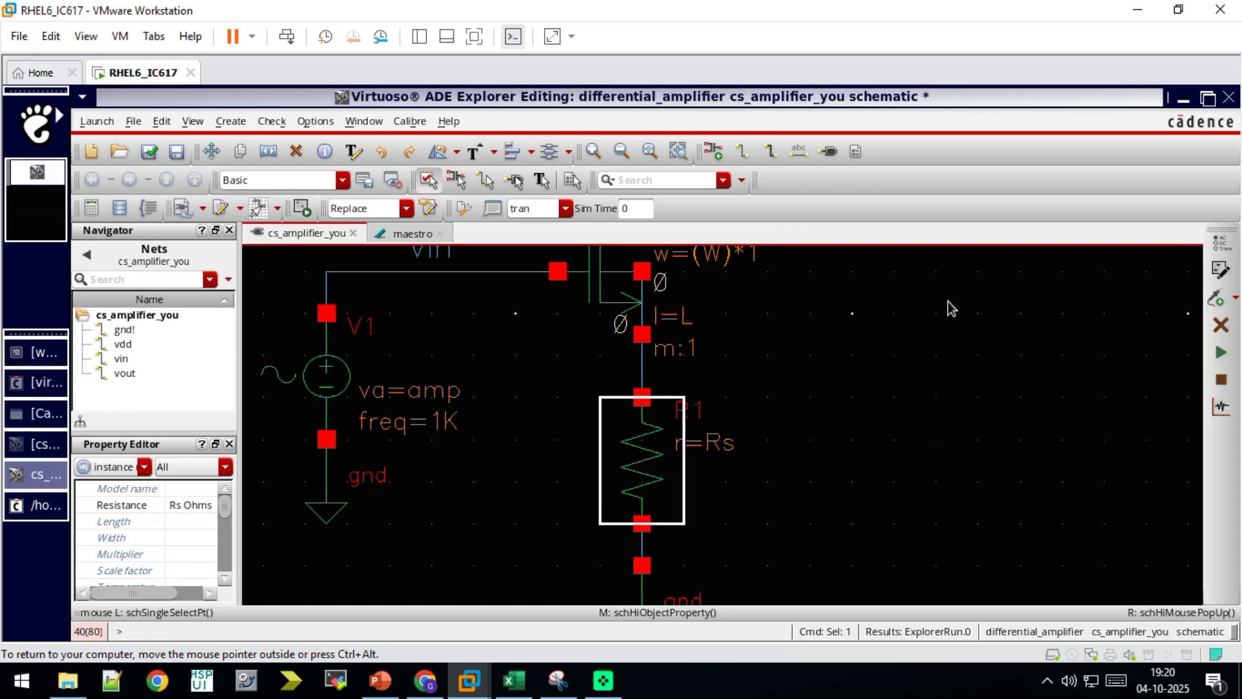
Check and save the schematic, and return to the maestro view.
{"action": "left_click", "coordinate": [150, 153]}
{"action": "left_click", "coordinate": [621, 403]}
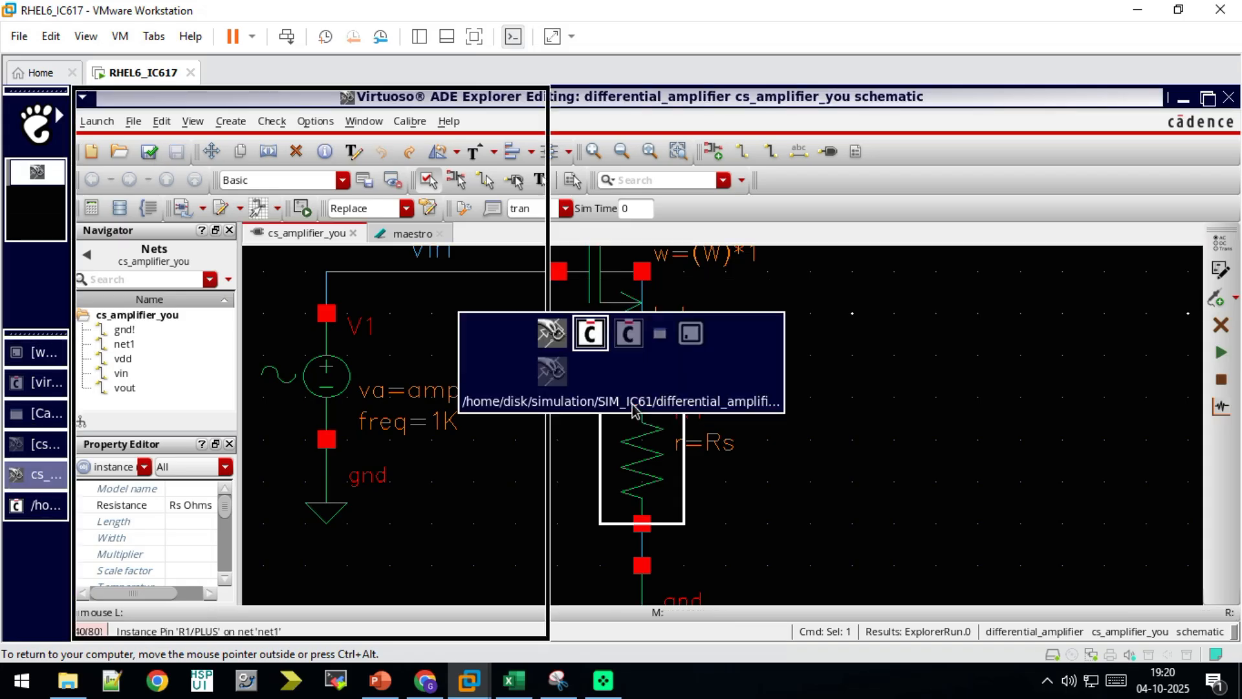
{"action": "left_click", "coordinate": [620, 403]}
{"action": "left_click", "coordinate": [416, 229]}
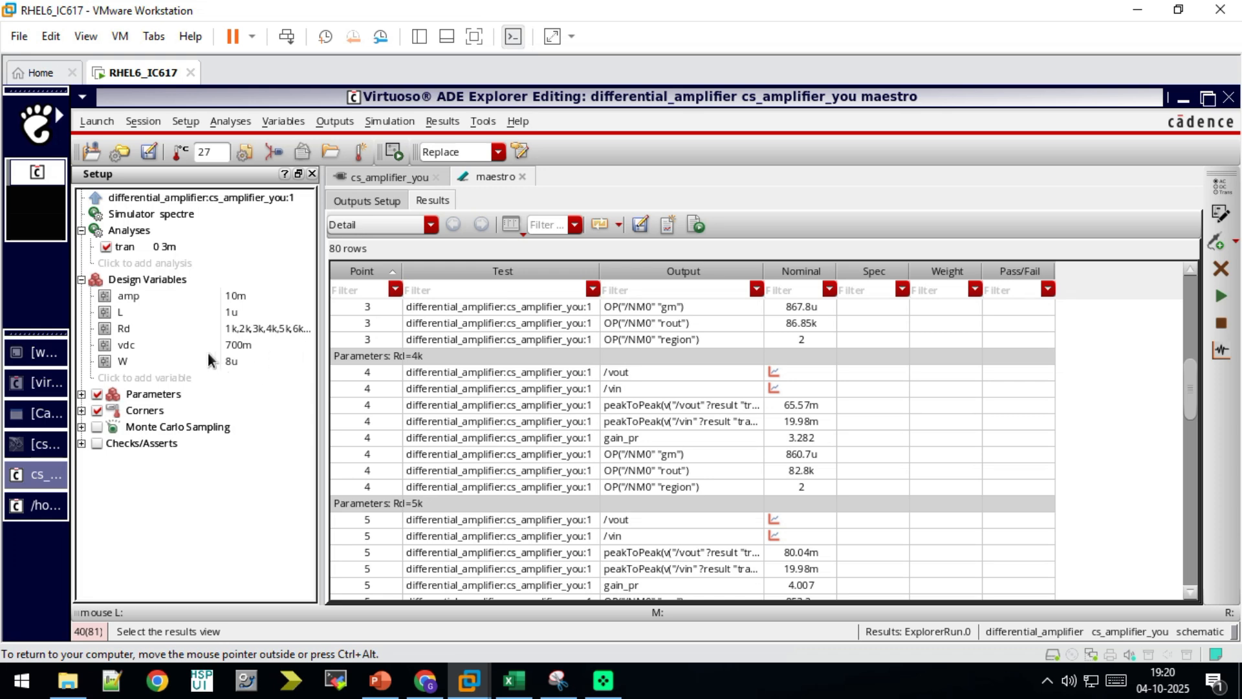
Copy the design variables from the cellview so that Rs is added to the maestro setup.
{"action": "left_click", "coordinate": [172, 379]}
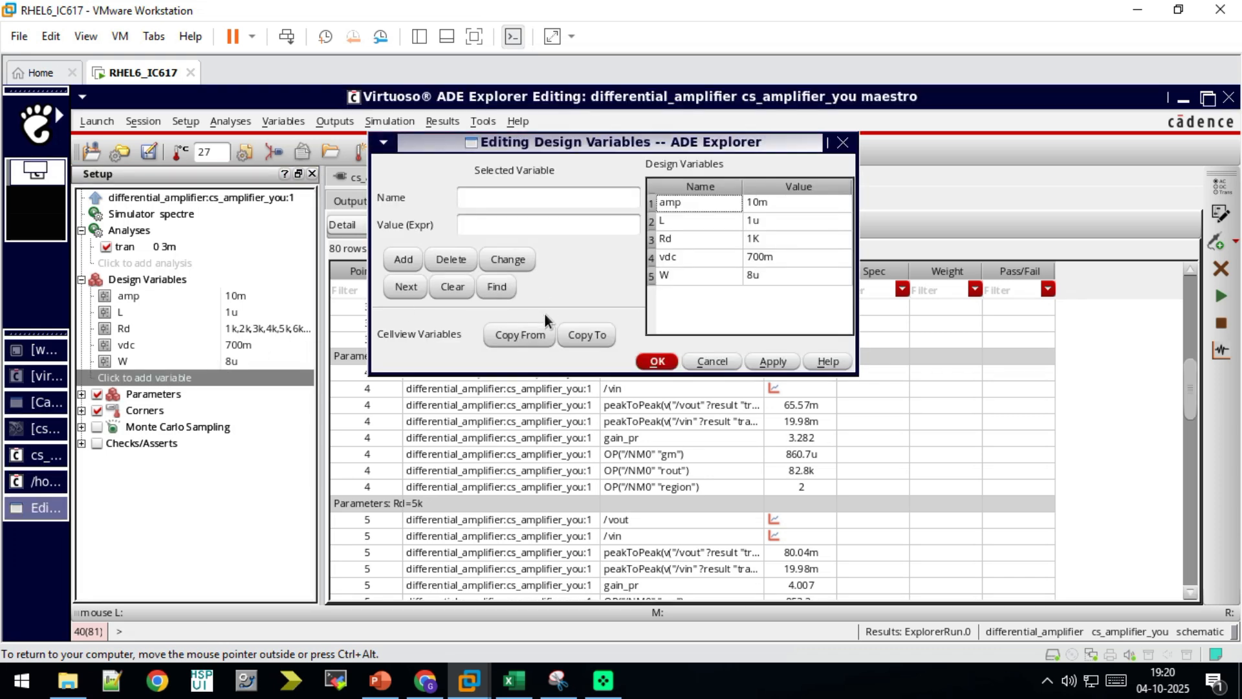
{"action": "left_click", "coordinate": [530, 335]}
{"action": "left_click", "coordinate": [759, 204]}
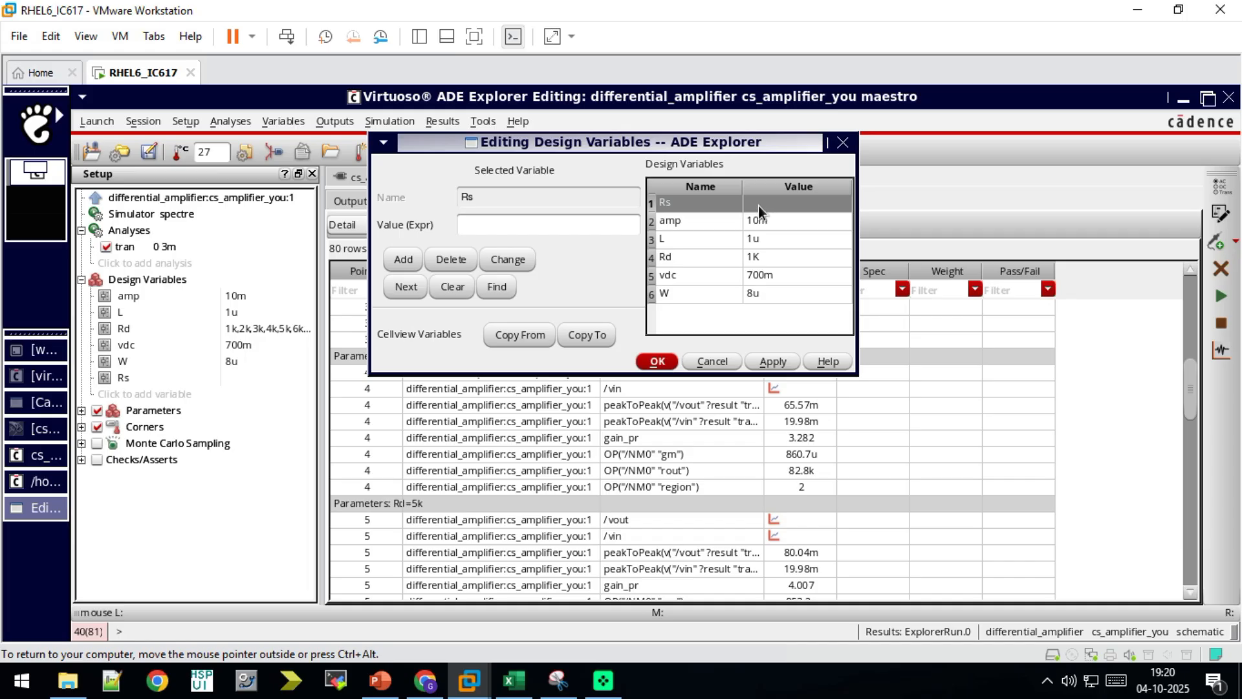
{"action": "left_click", "coordinate": [658, 361]}
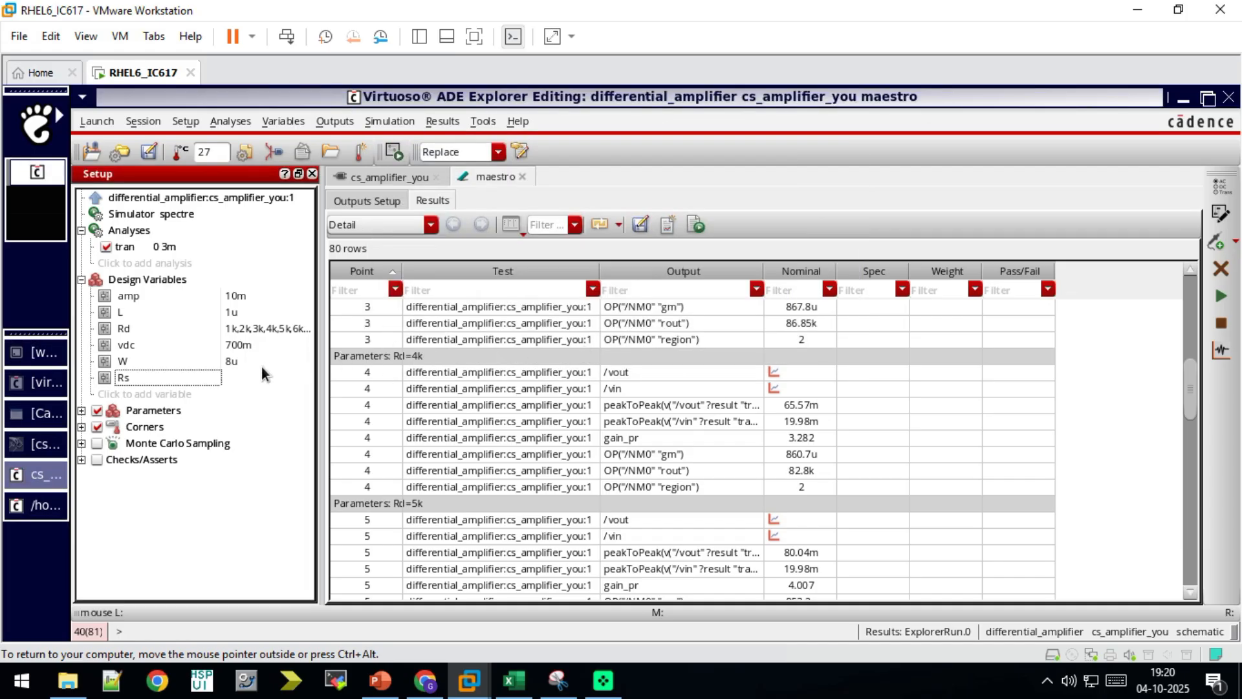
Set the Rs design variable to 1k and bring the Rd=9k and Rd=10k results into view.
{"action": "double_click", "coordinate": [256, 378]}
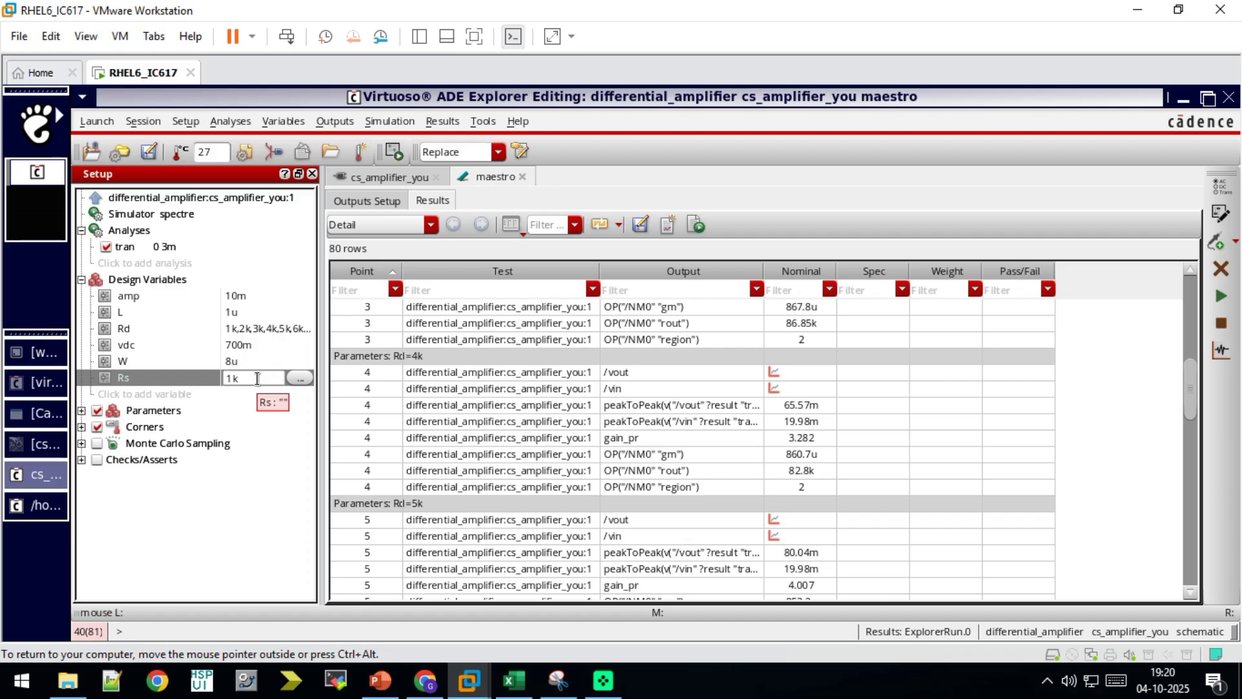
{"action": "key", "text": "Return"}
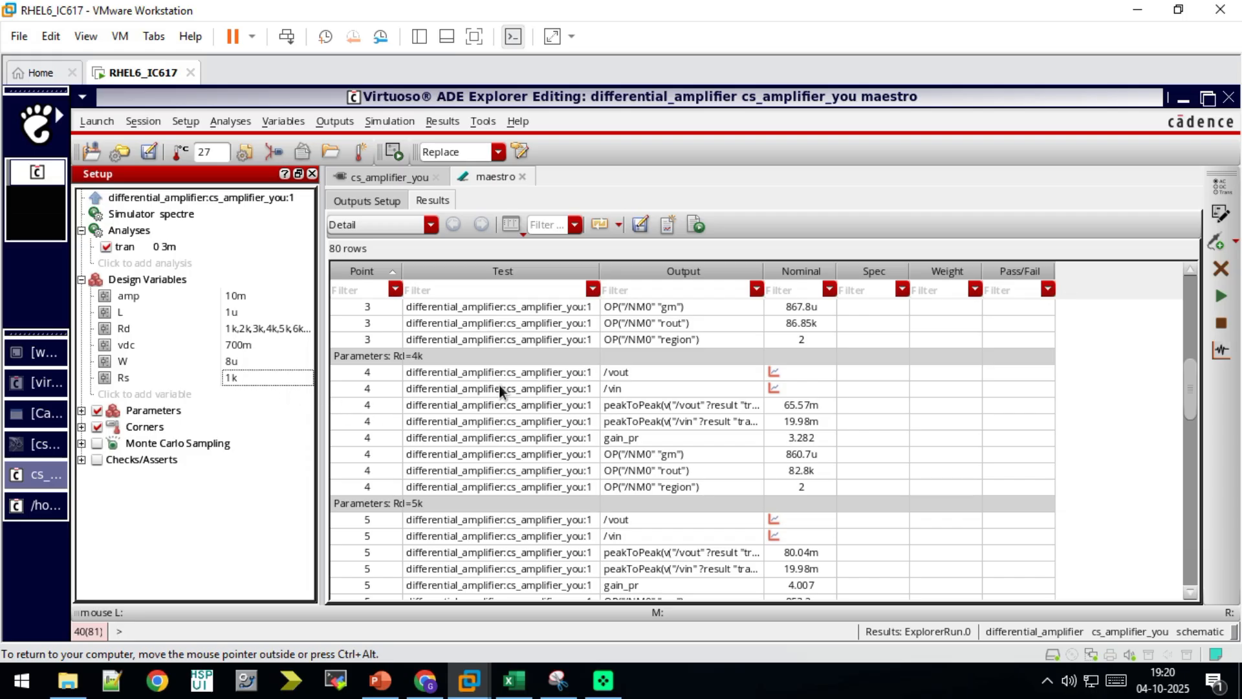
{"action": "scroll", "coordinate": [823, 448], "scroll_direction": "down", "scroll_amount": 15}
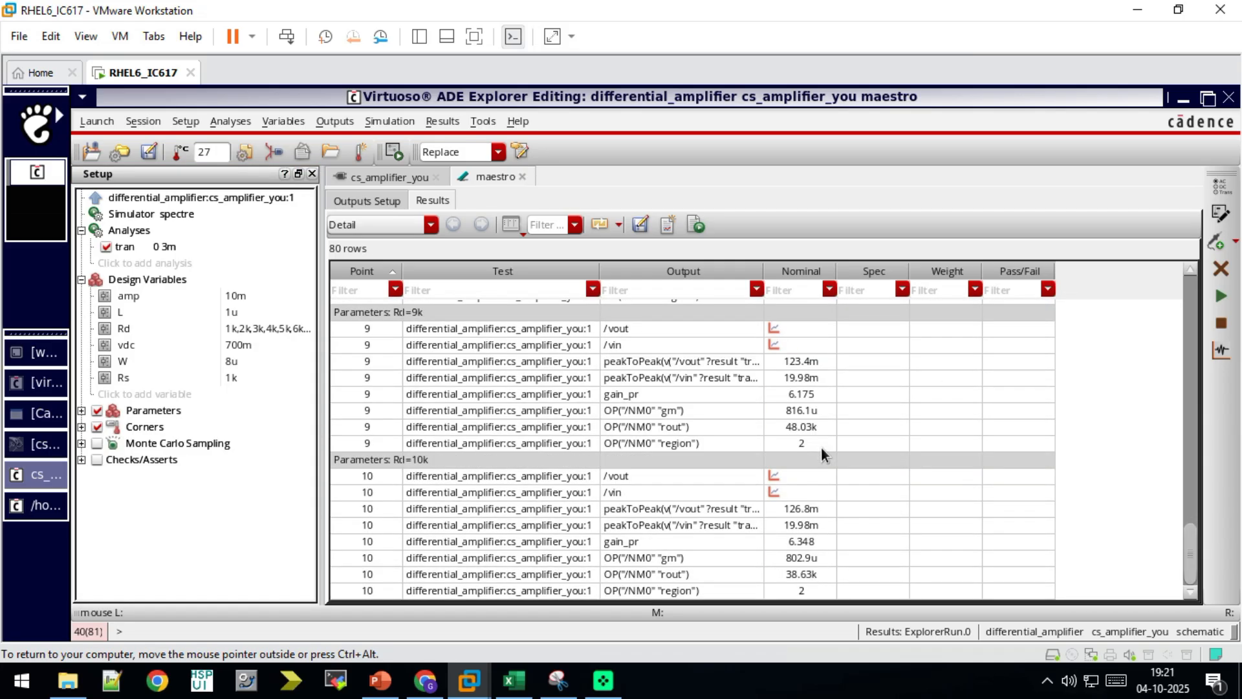
Review the practical gain, gm and rout results across the Rd sweep points up to Rd=10k.
{"action": "scroll", "coordinate": [822, 447], "scroll_direction": "up", "scroll_amount": 14}
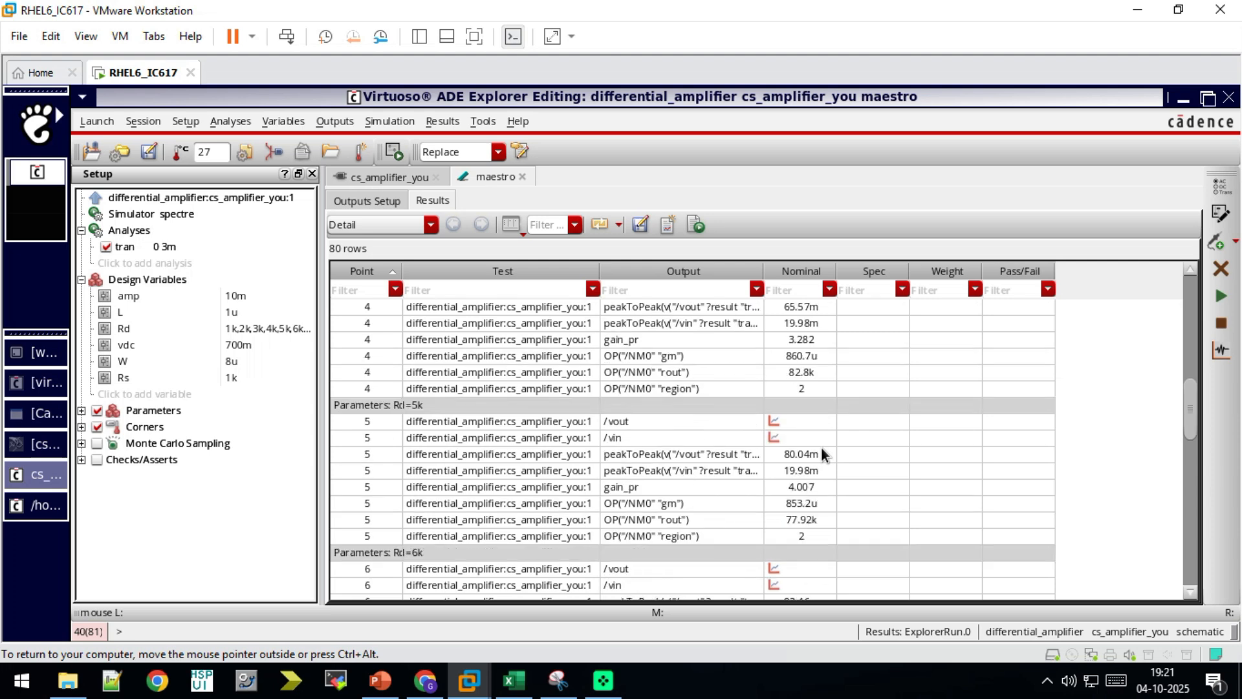
{"action": "scroll", "coordinate": [822, 455], "scroll_direction": "up", "scroll_amount": 4}
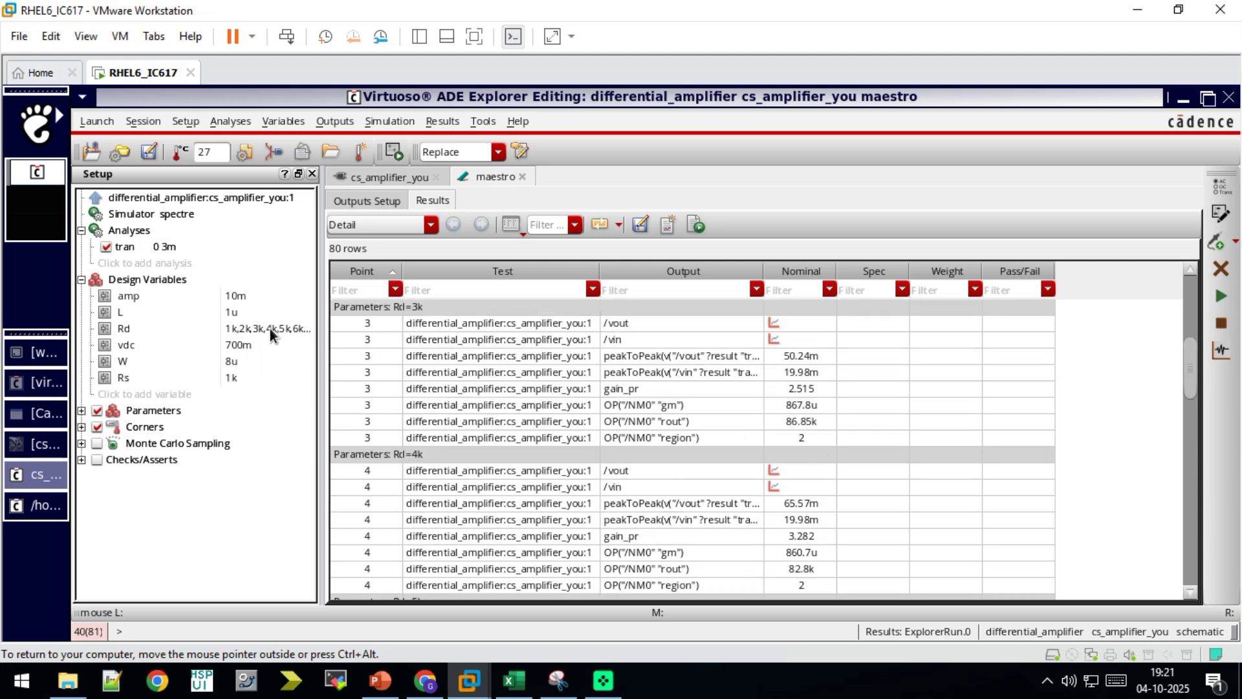
{"action": "scroll", "coordinate": [658, 422], "scroll_direction": "down", "scroll_amount": 5}
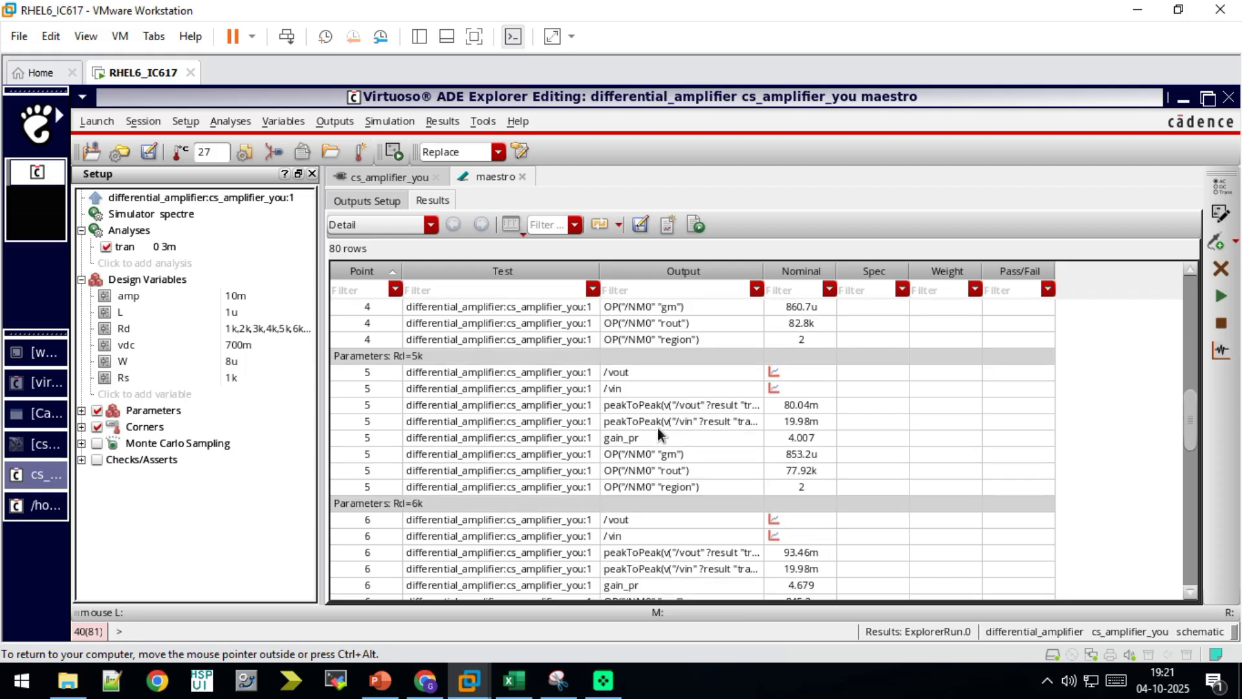
{"action": "scroll", "coordinate": [658, 430], "scroll_direction": "down", "scroll_amount": 13}
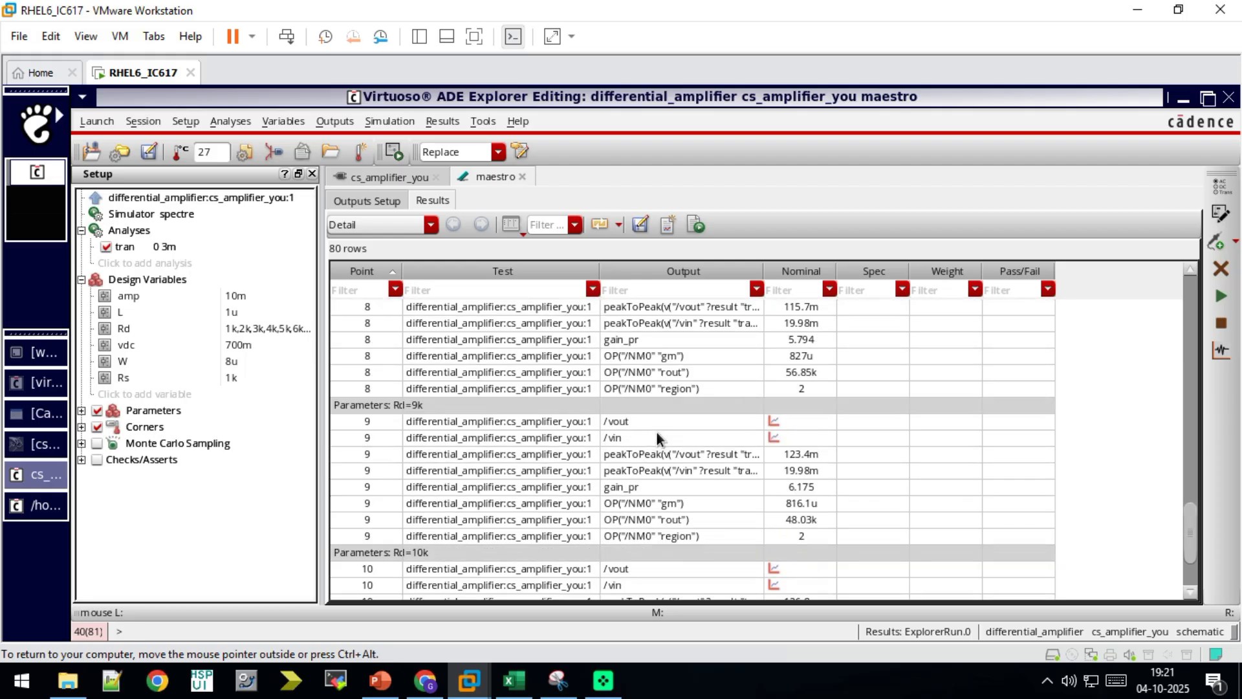
{"action": "scroll", "coordinate": [656, 432], "scroll_direction": "up", "scroll_amount": 1}
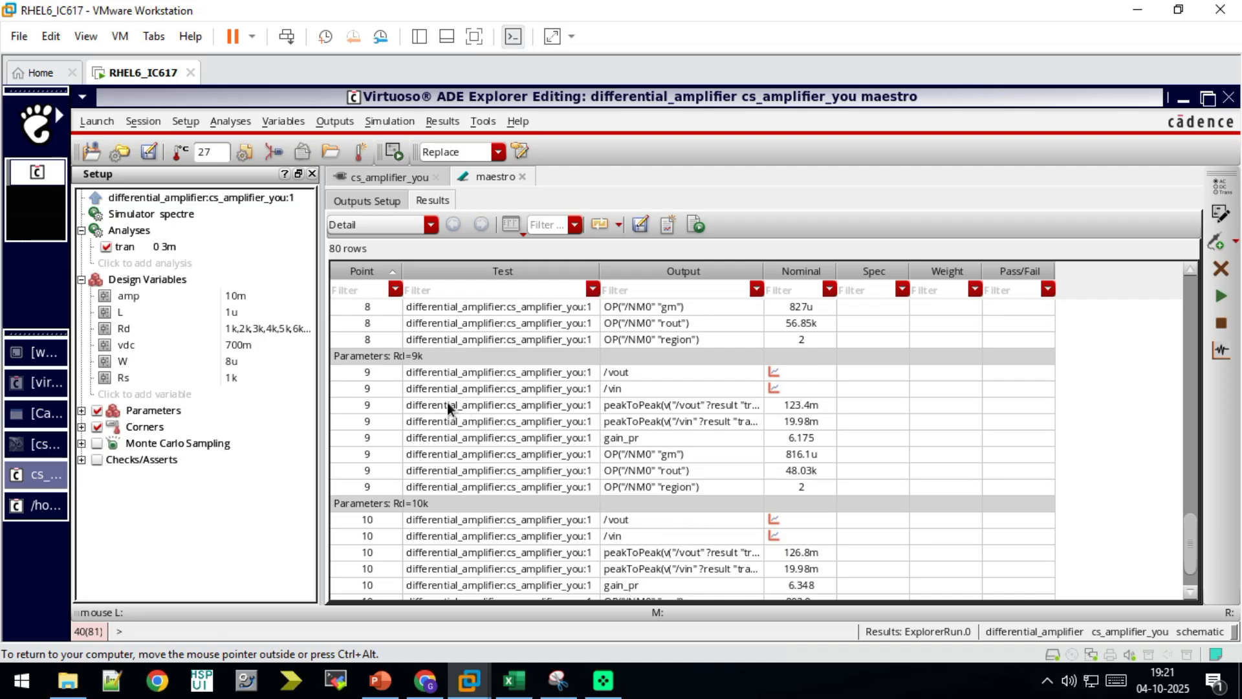
{"action": "scroll", "coordinate": [450, 407], "scroll_direction": "down", "scroll_amount": 1}
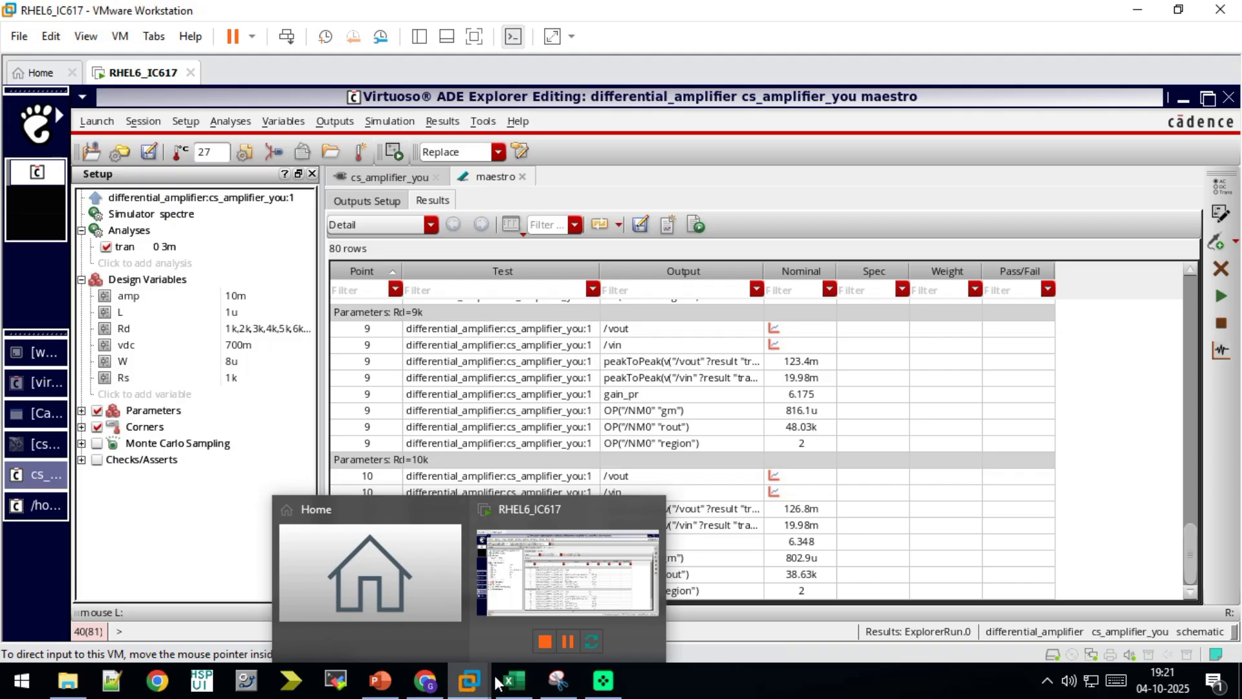
Switch to the cs1 workbook in Excel and enter RD 10, rout 38 and gm 0.802 in row 14 of the Common Source Amplifier Gain table.
{"action": "left_click", "coordinate": [516, 679]}
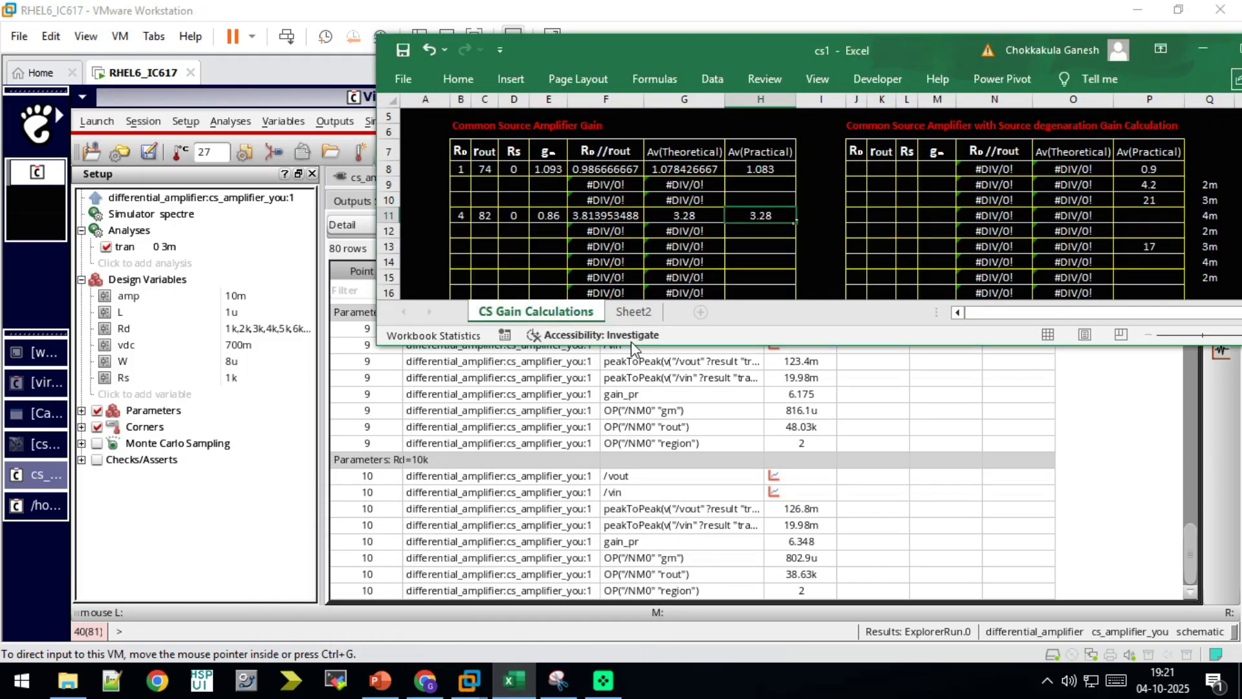
{"action": "left_click", "coordinate": [464, 257]}
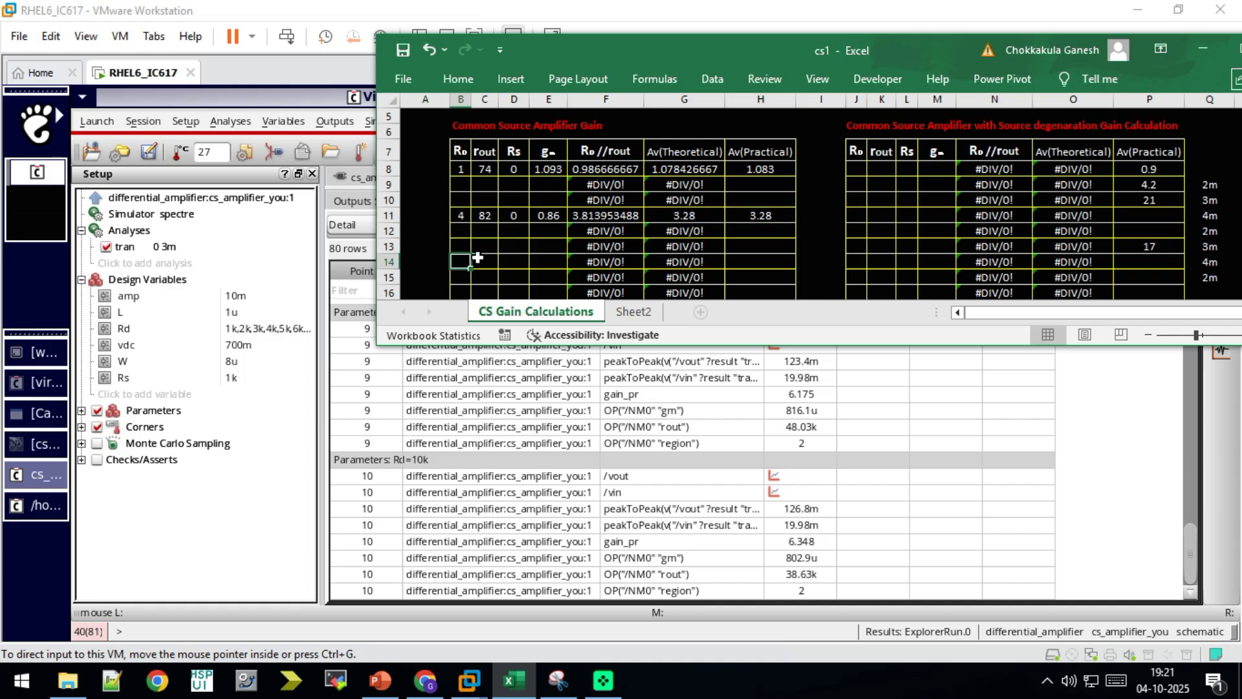
{"action": "type", "text": "10"}
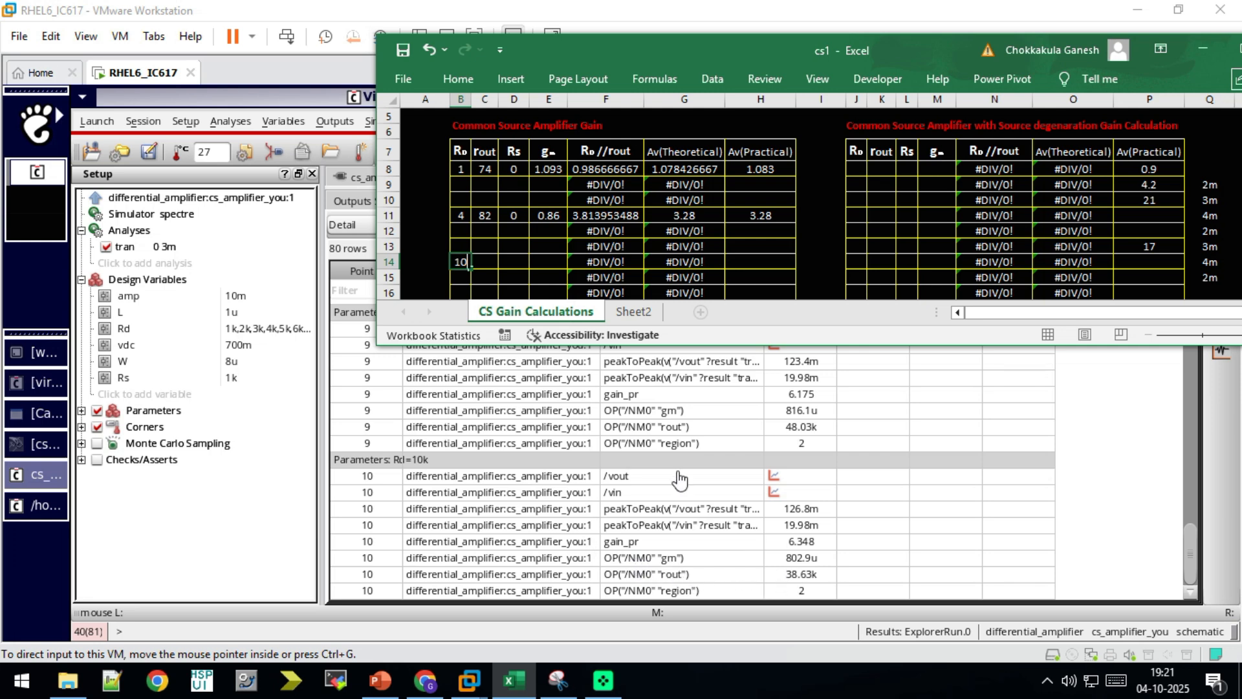
{"action": "left_click", "coordinate": [479, 261]}
{"action": "type", "text": "3"}
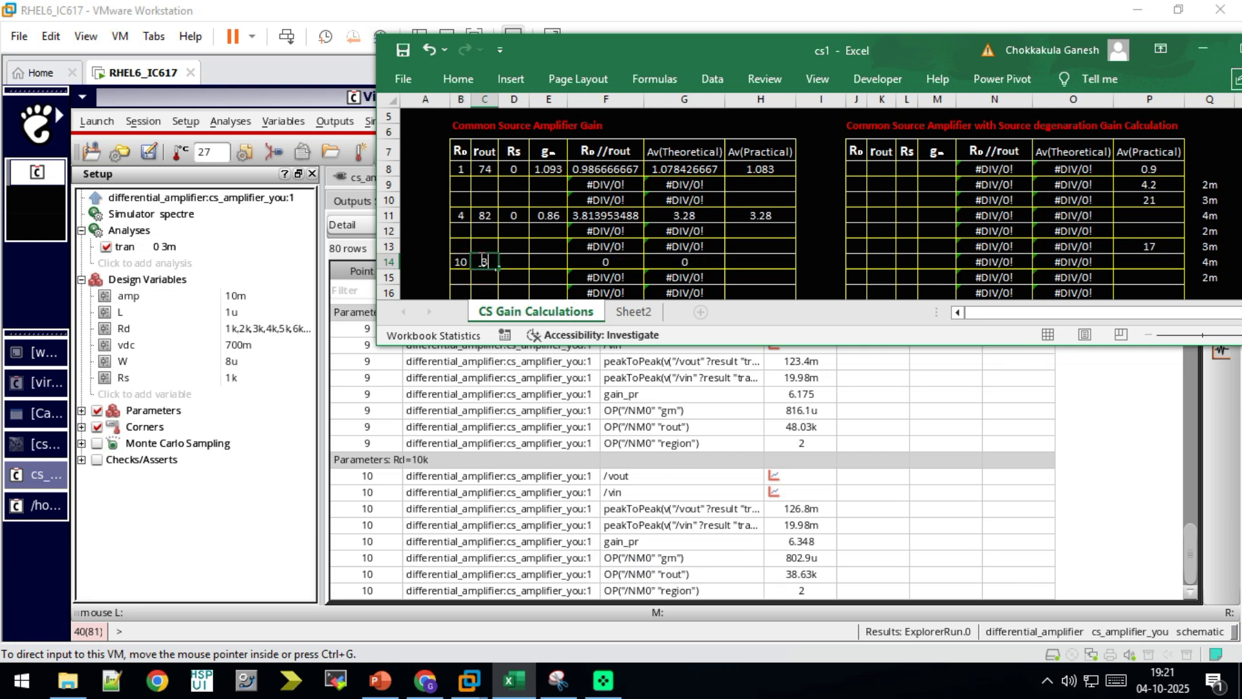
{"action": "type", "text": "8"}
{"action": "key", "text": "Return"}
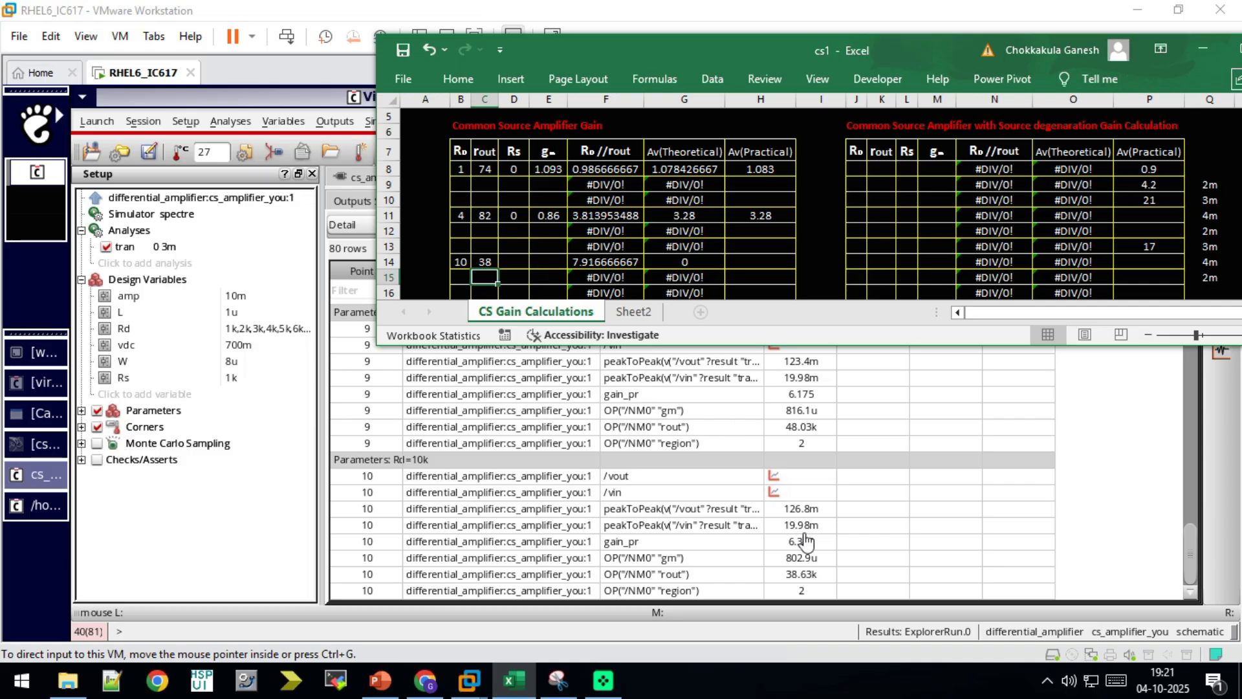
{"action": "left_click", "coordinate": [552, 262]}
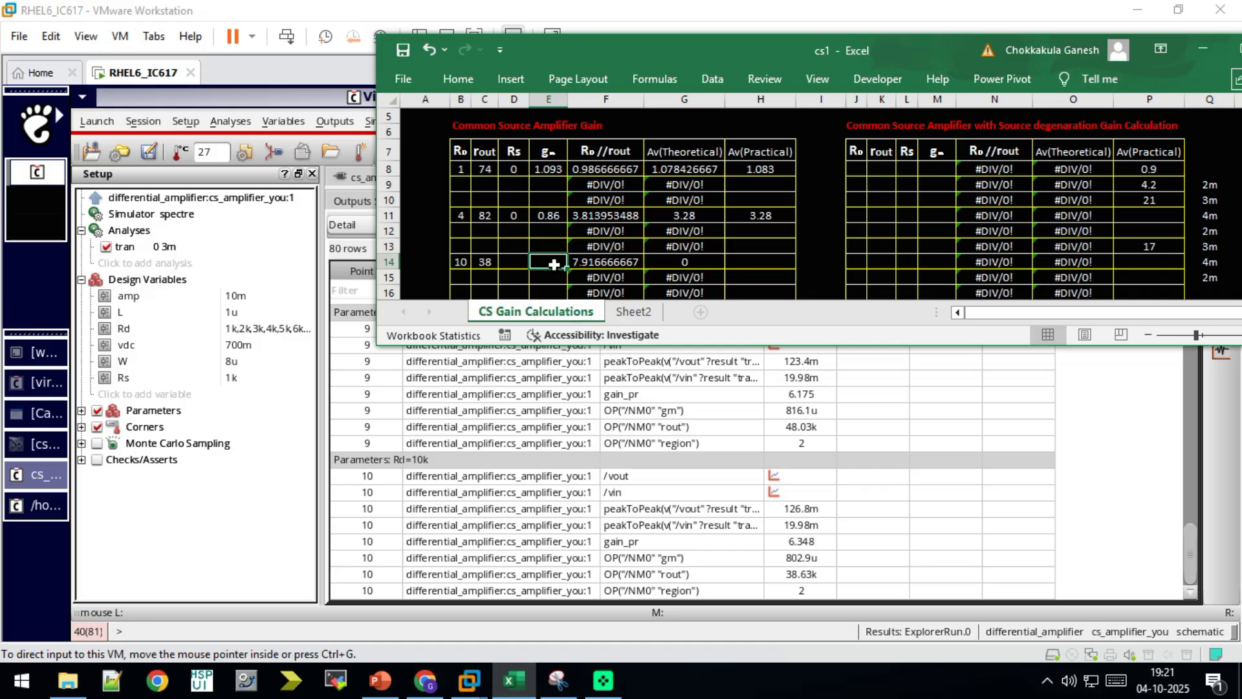
{"action": "type", "text": "0.80"}
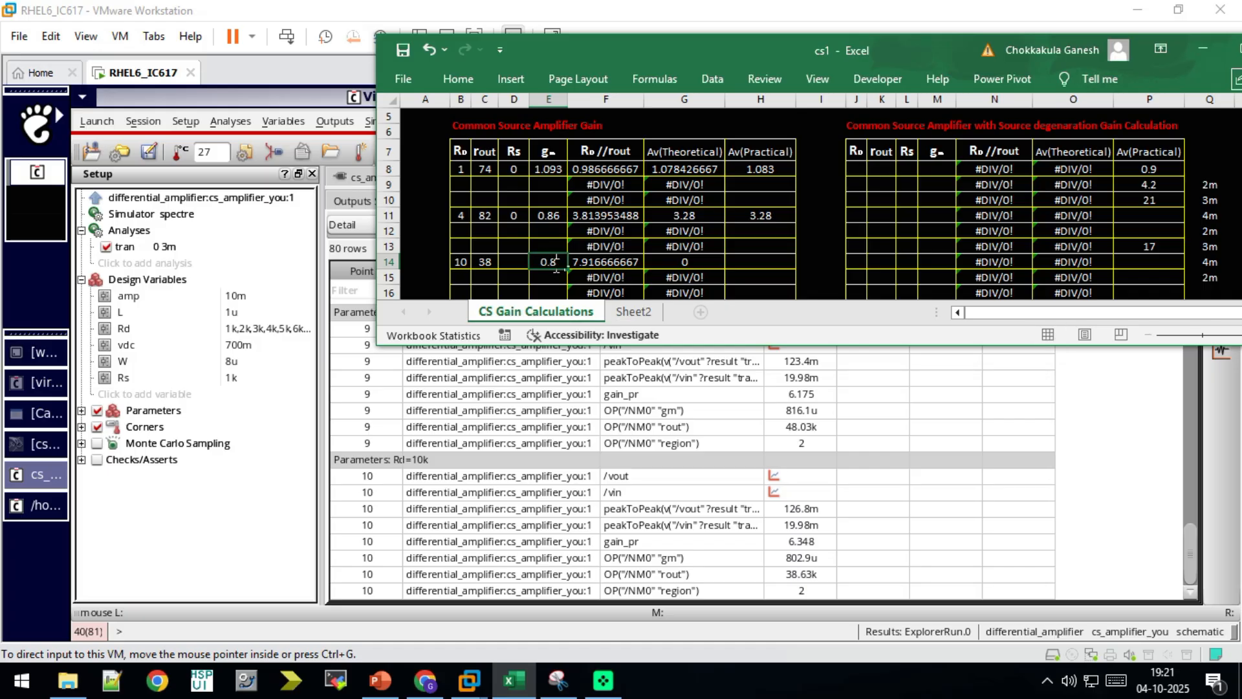
{"action": "type", "text": "2"}
{"action": "key", "text": "Return"}
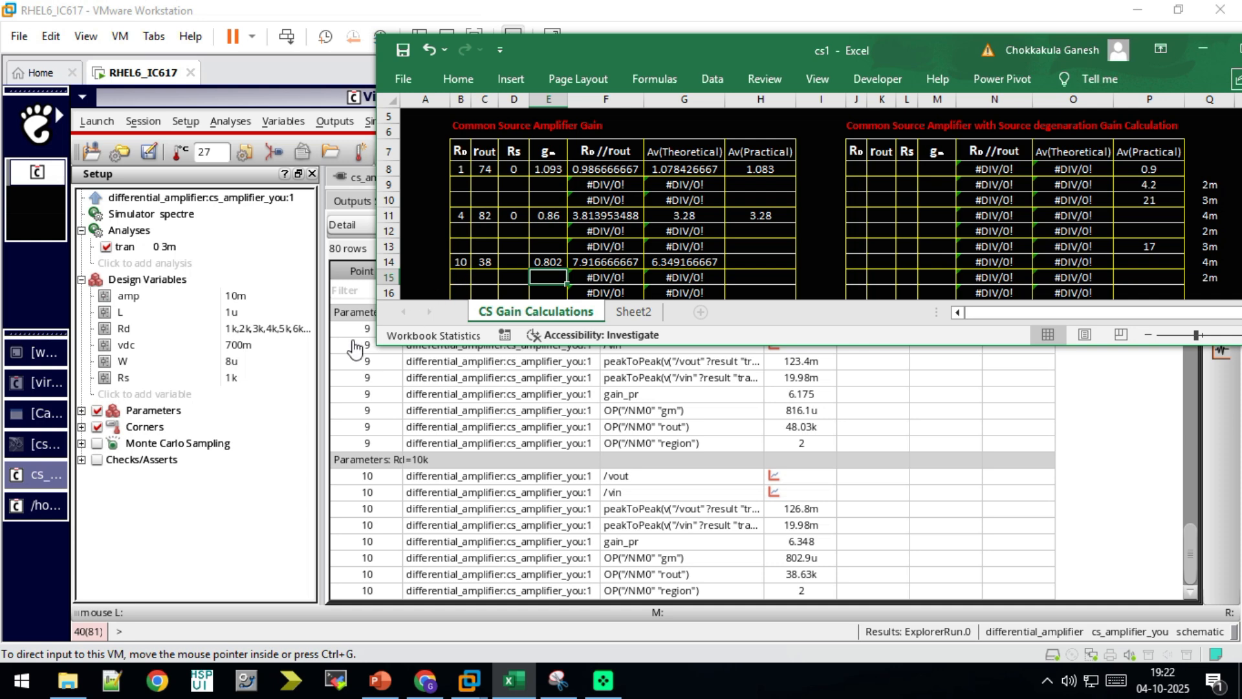
Return to Virtuoso ADE Explorer and set the Rd design variable to the single value 10k.
{"action": "left_click", "coordinate": [261, 328]}
{"action": "double_click", "coordinate": [262, 329]}
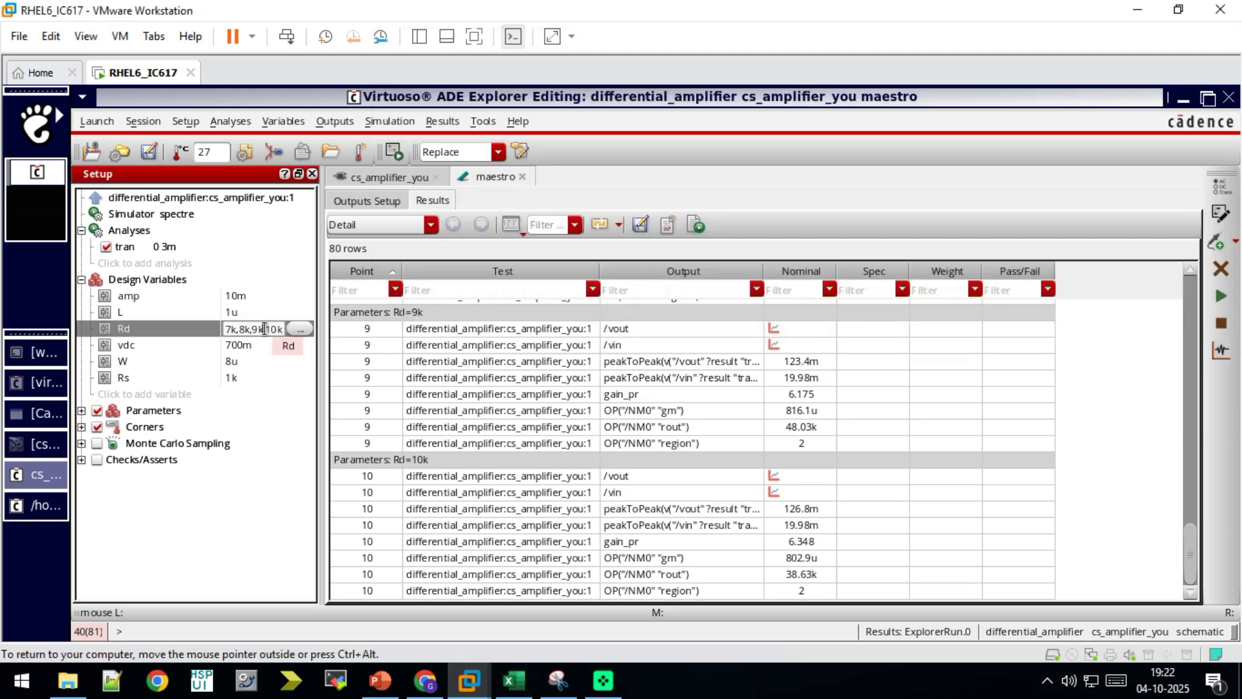
{"action": "key", "text": "ctrl+a"}
{"action": "type", "text": "1"}
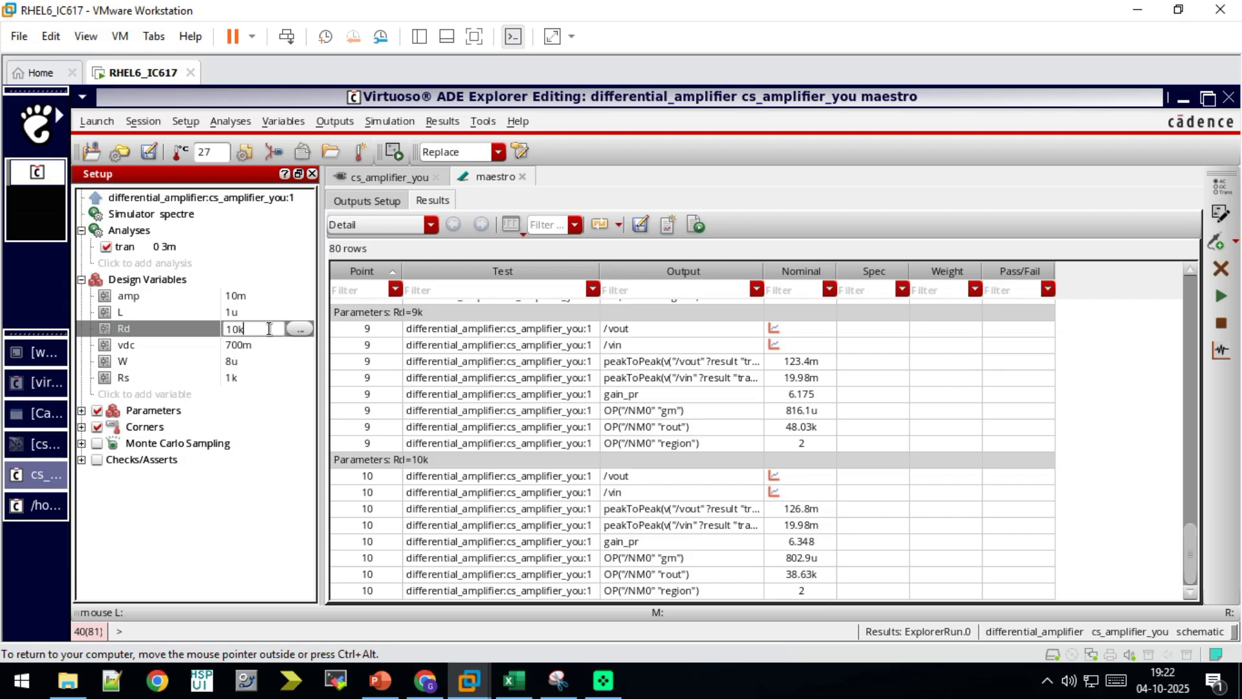
{"action": "key", "text": "Return"}
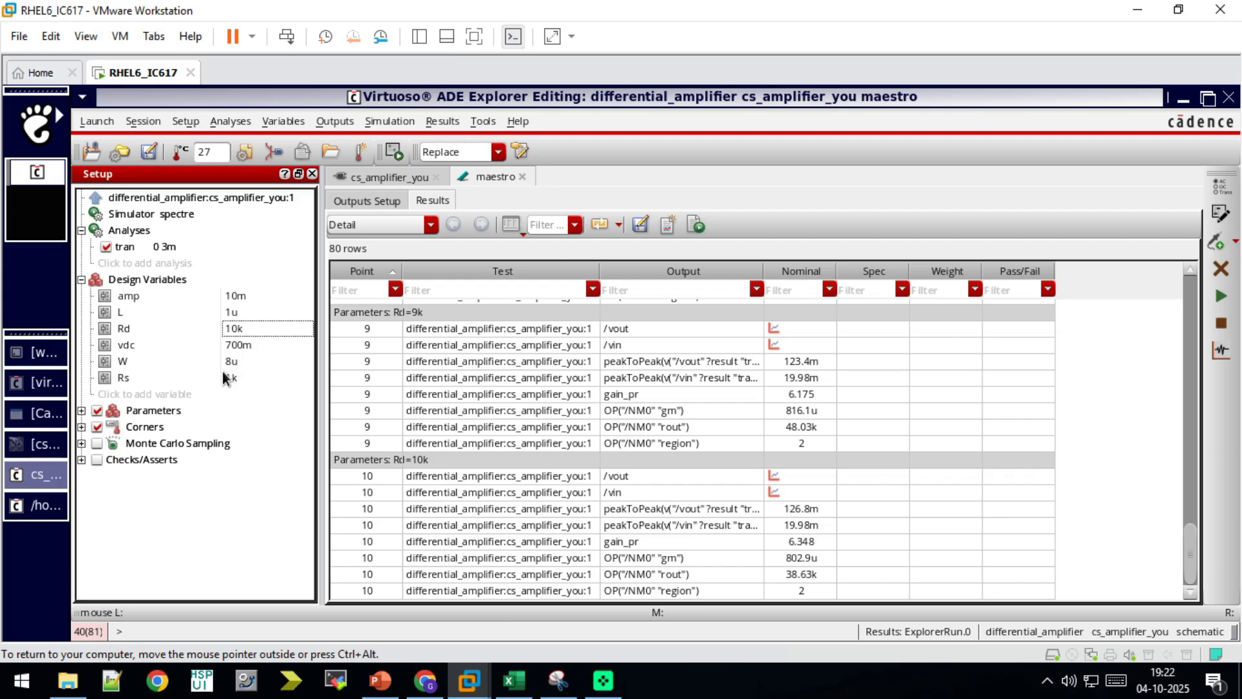
Compare the gain formulas on the PowerPoint slide with the Excel gain table, and return to the maestro view in Virtuoso.
{"action": "left_click", "coordinate": [379, 679]}
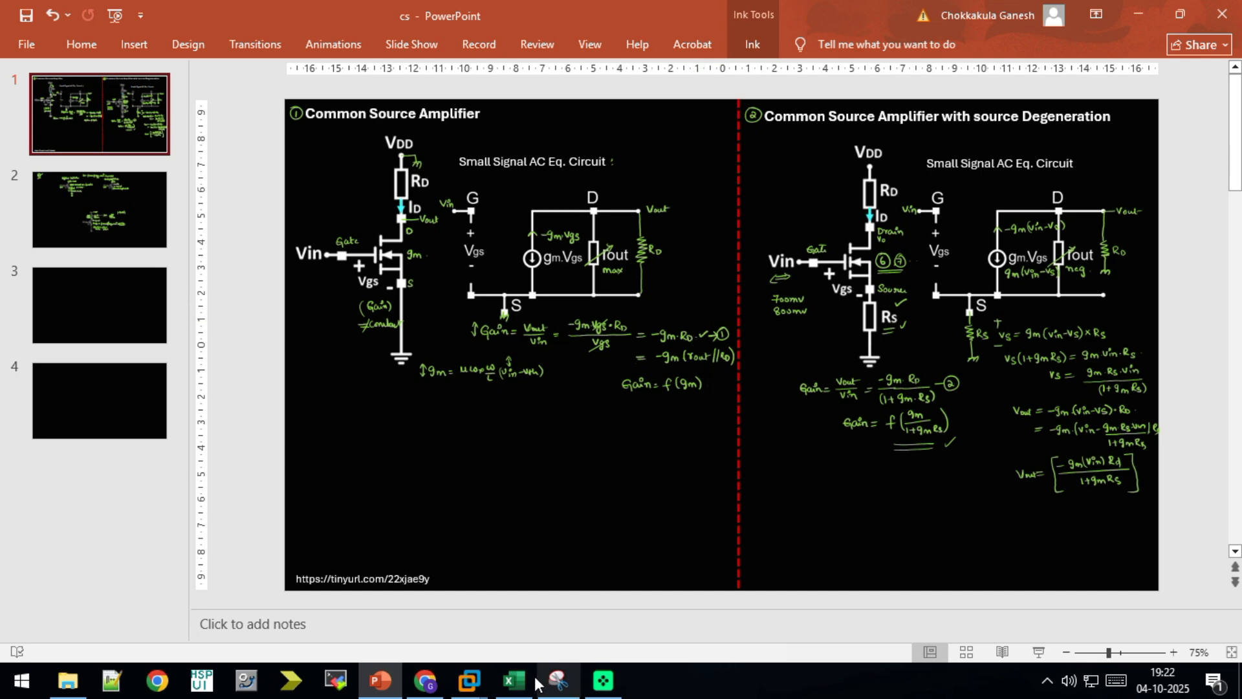
{"action": "left_click", "coordinate": [514, 680]}
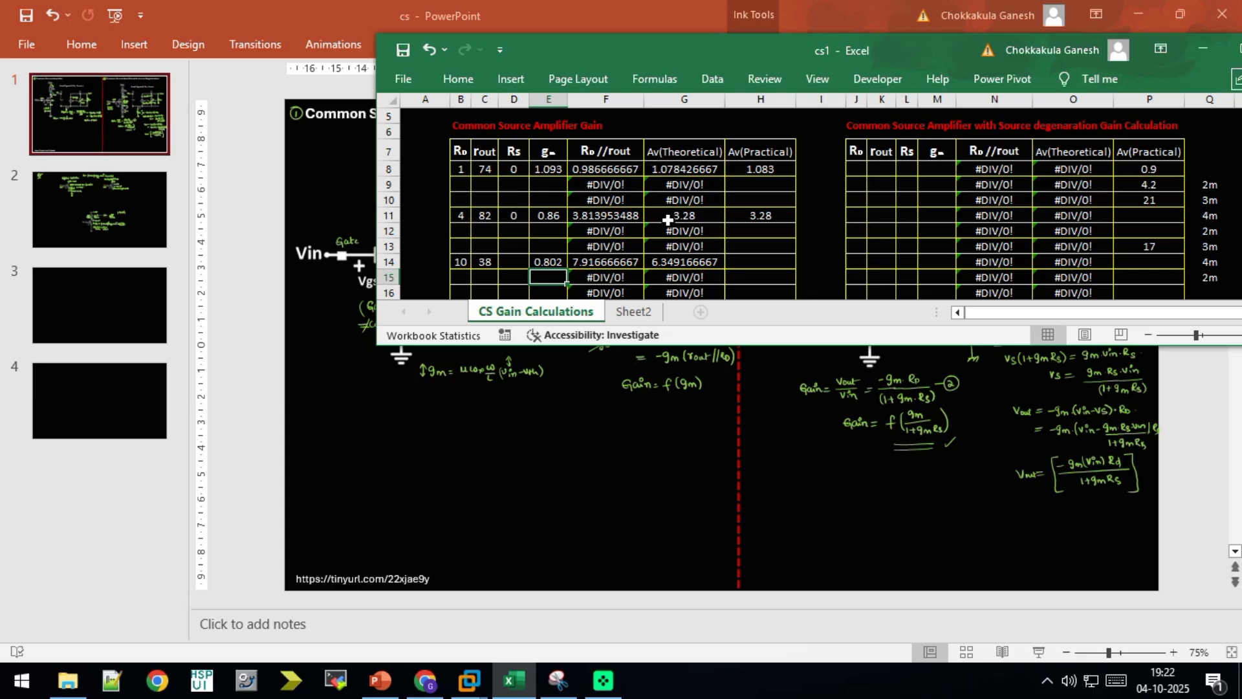
{"action": "left_click", "coordinate": [513, 682]}
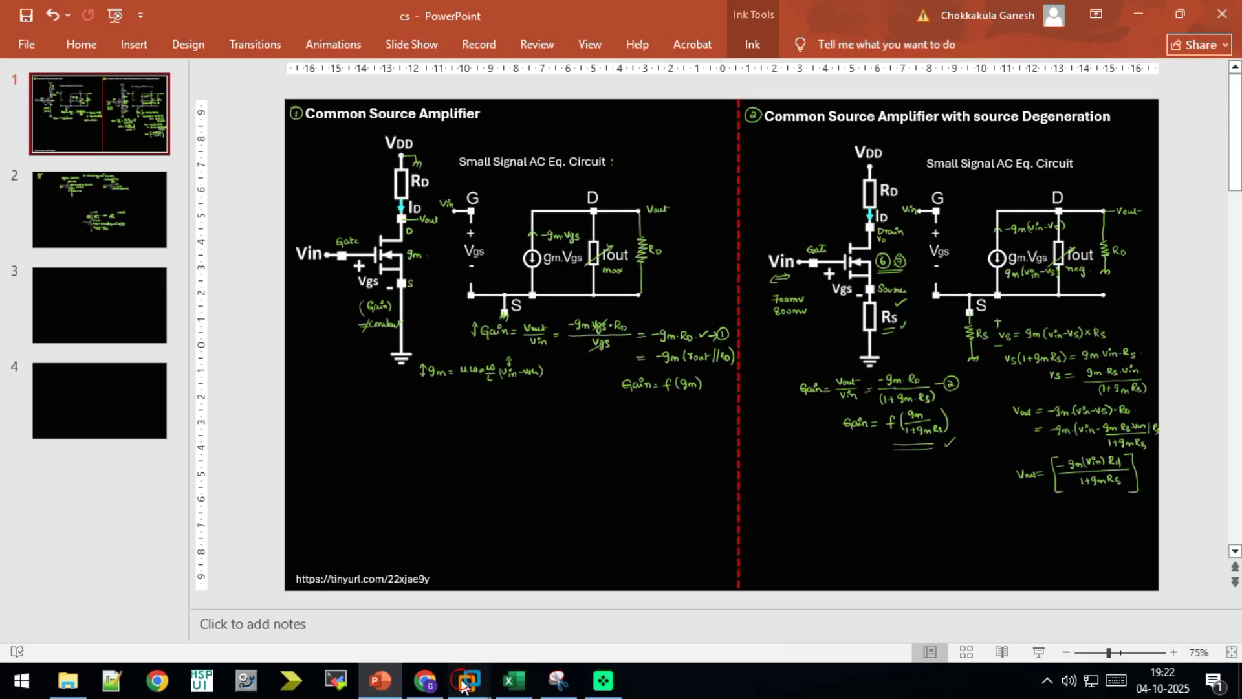
{"action": "mouse_move", "coordinate": [469, 681]}
{"action": "left_click", "coordinate": [523, 594]}
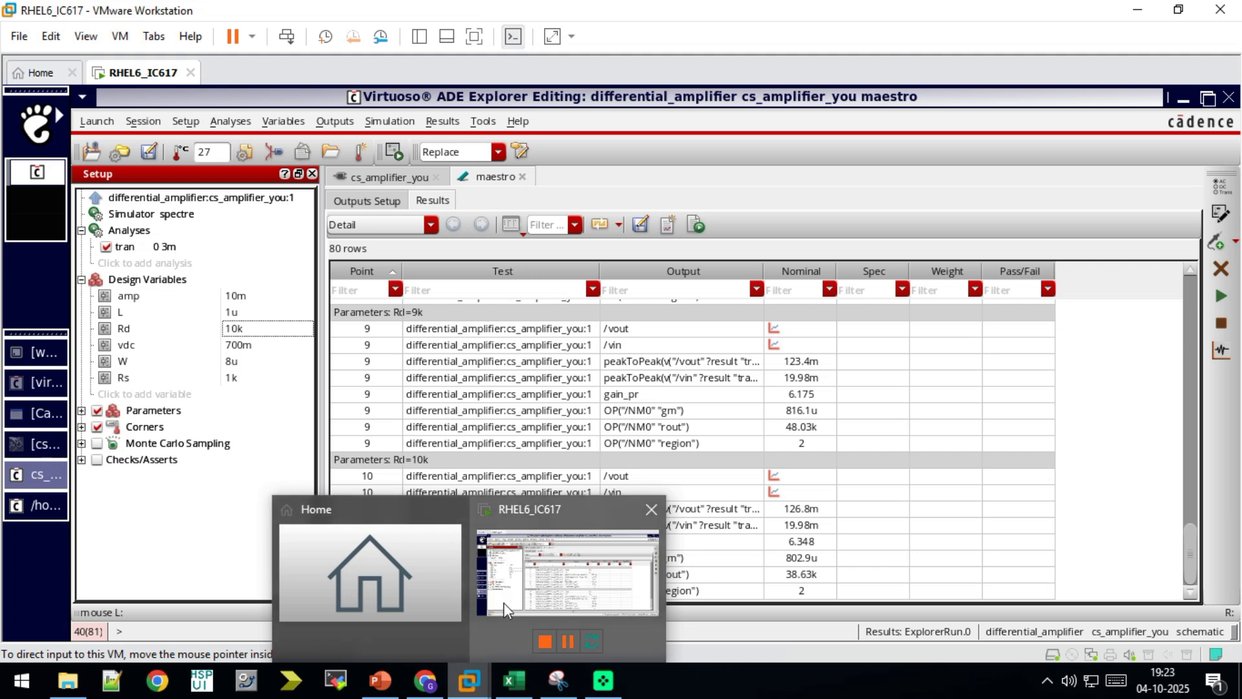
{"action": "left_click", "coordinate": [380, 681]}
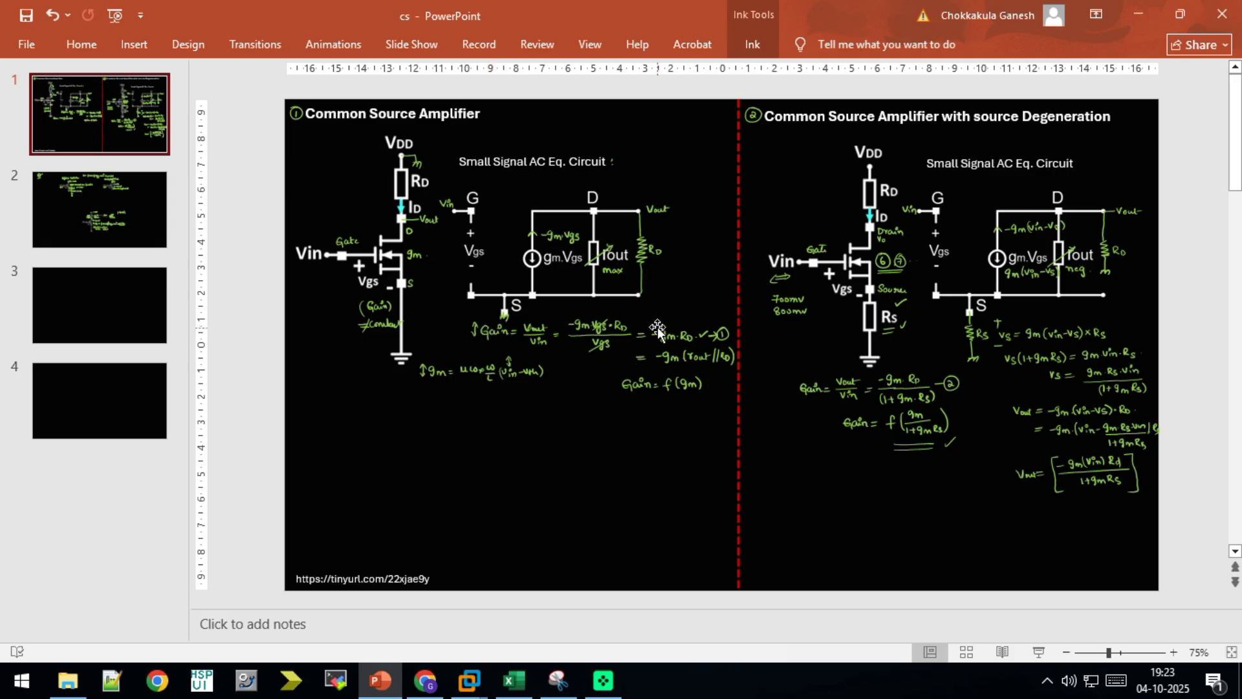
{"action": "left_click", "coordinate": [513, 682]}
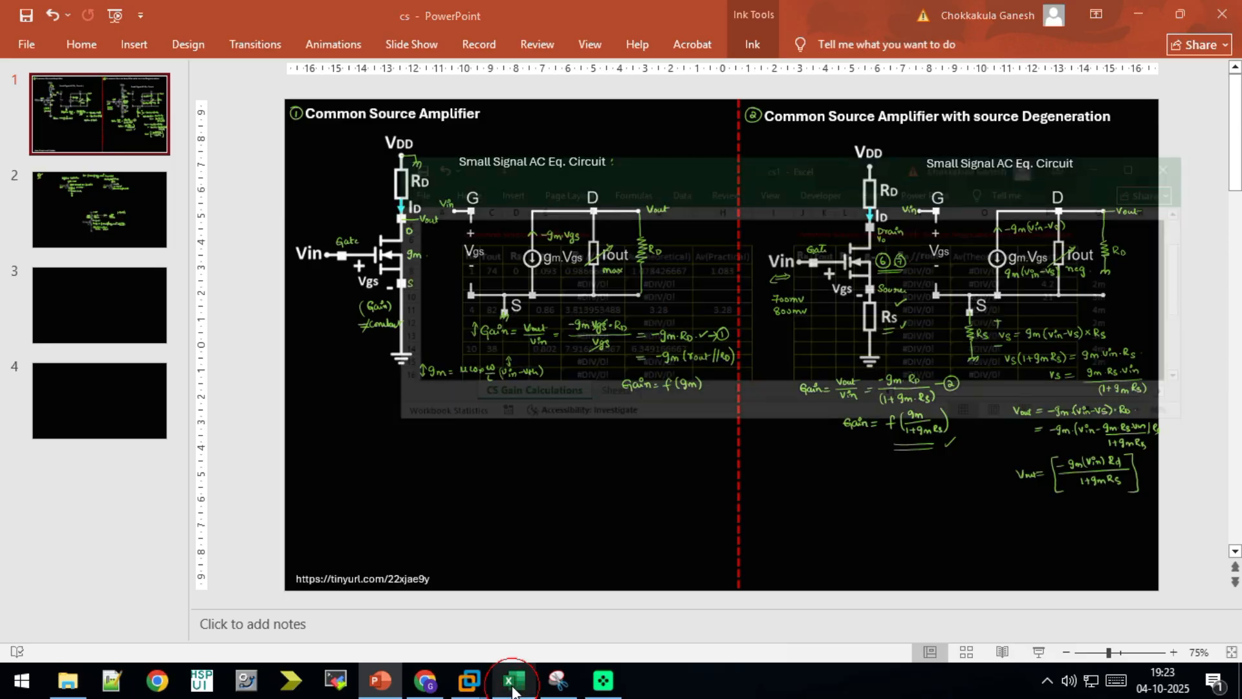
{"action": "mouse_move", "coordinate": [469, 680]}
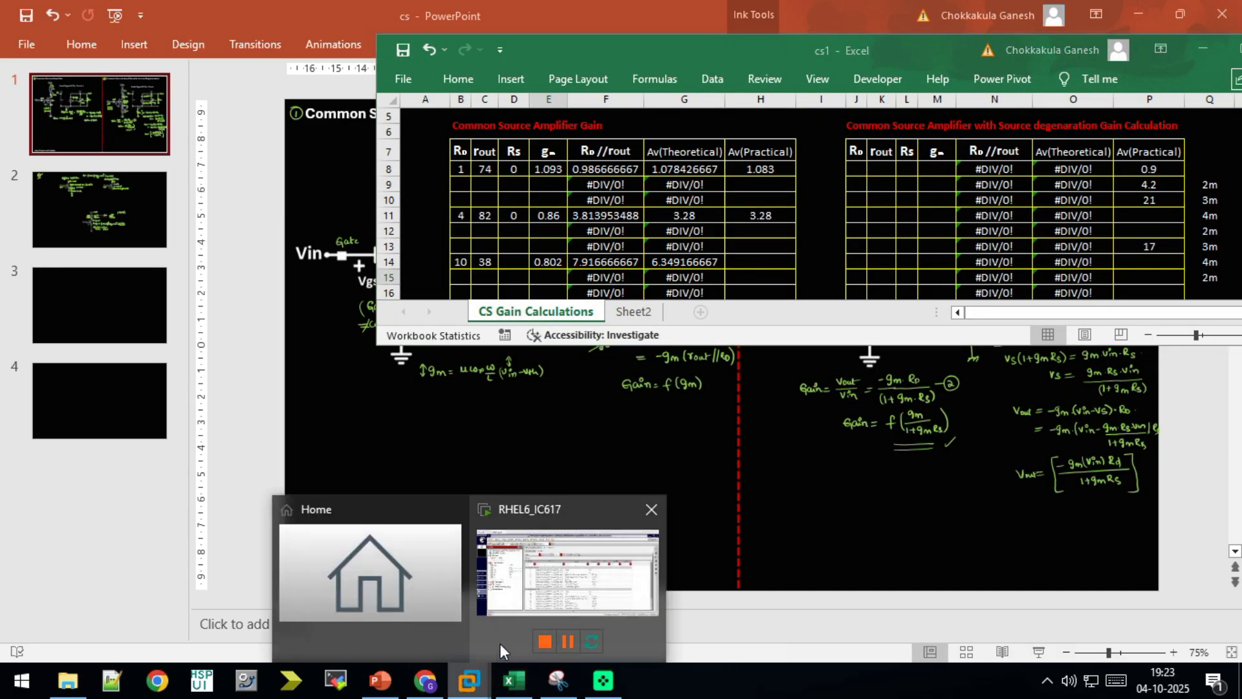
{"action": "left_click", "coordinate": [535, 499]}
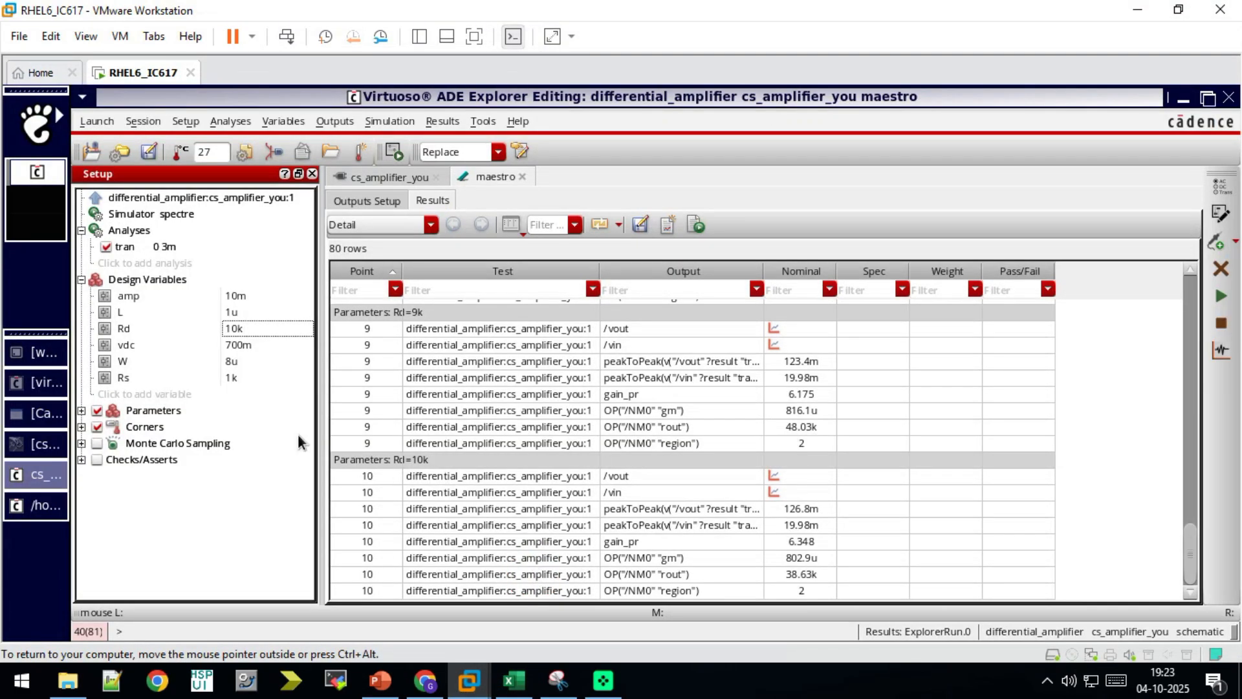
Set the vdc design variable to the sweep values 500m,600m,700m,800m.
{"action": "double_click", "coordinate": [259, 344]}
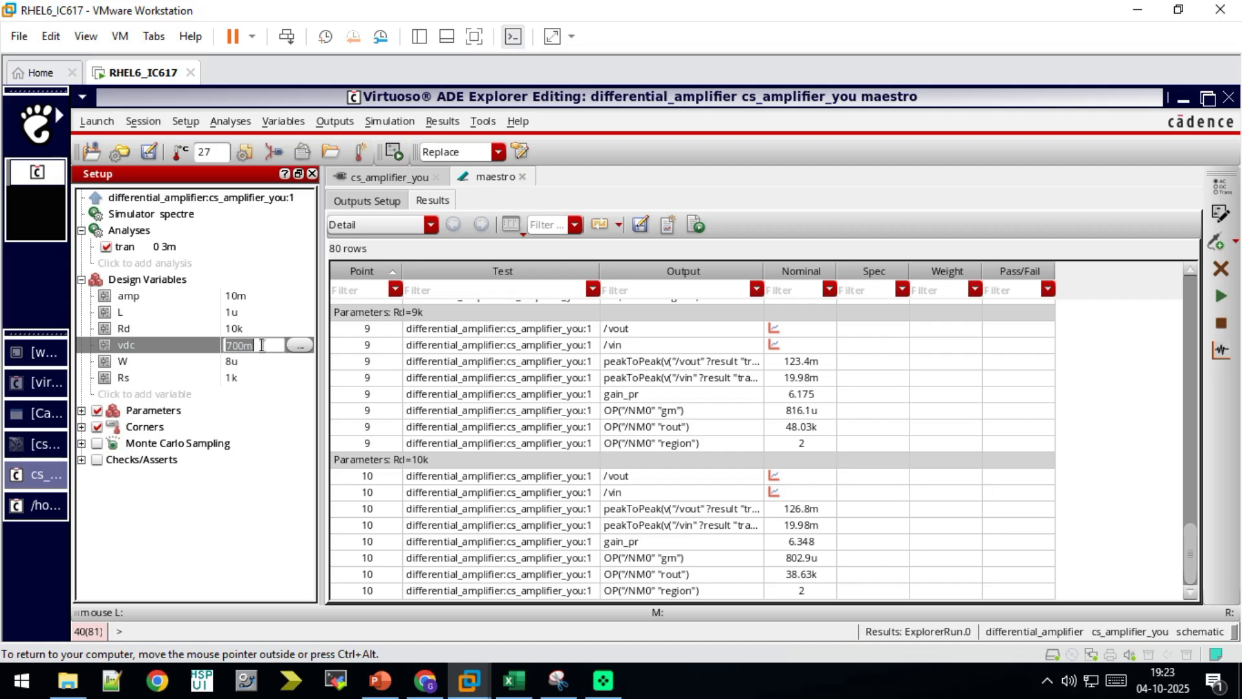
{"action": "left_click", "coordinate": [261, 345]}
{"action": "type", "text": ",80"}
{"action": "type", "text": "0"}
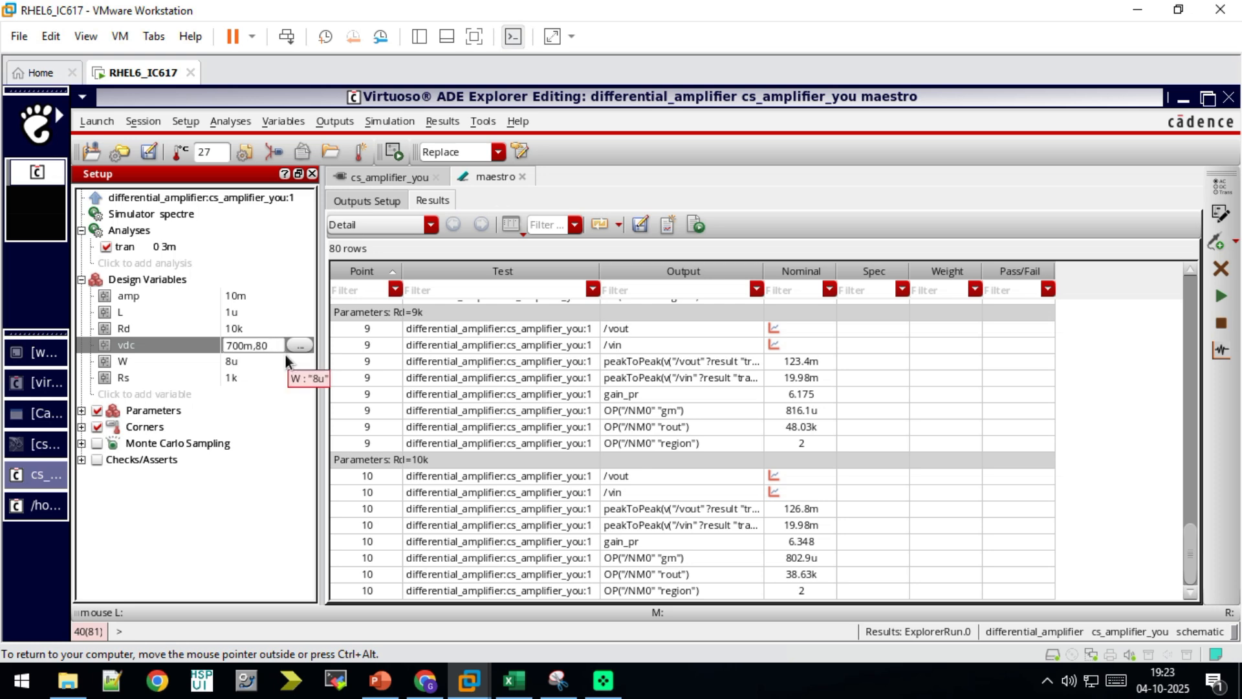
{"action": "type", "text": "m"}
{"action": "key", "text": "Home"}
{"action": "type", "text": "600m,"}
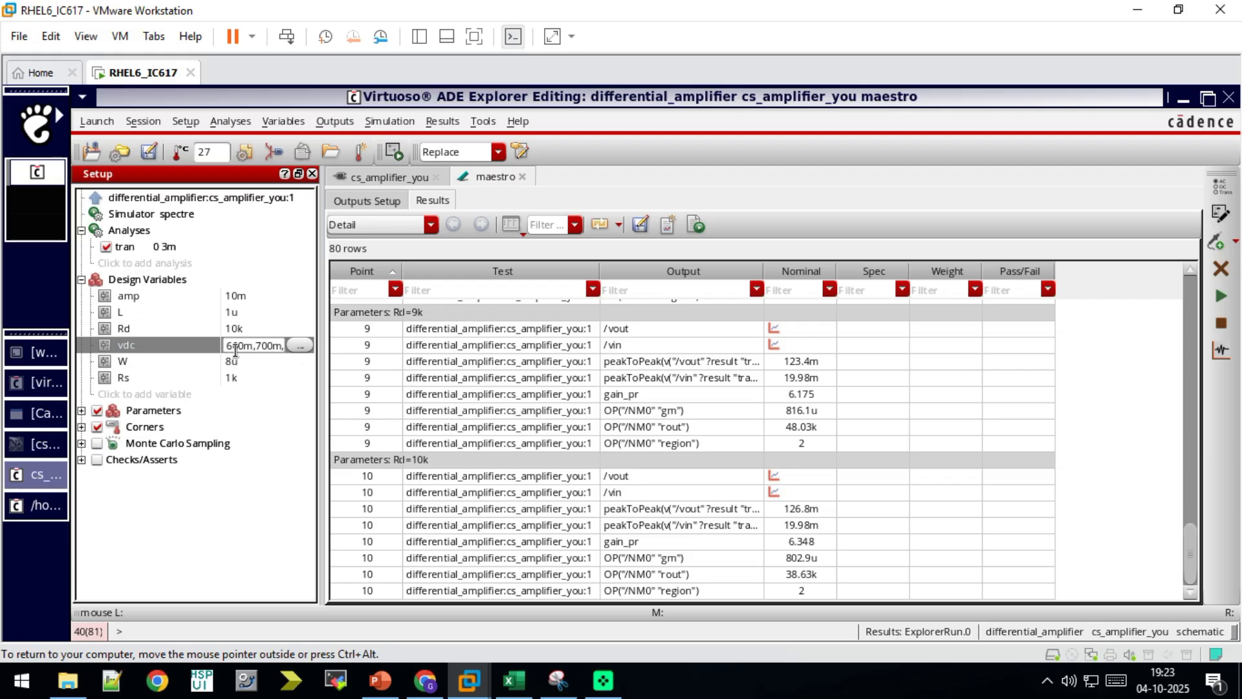
{"action": "type", "text": "500m,"}
{"action": "key", "text": "Return"}
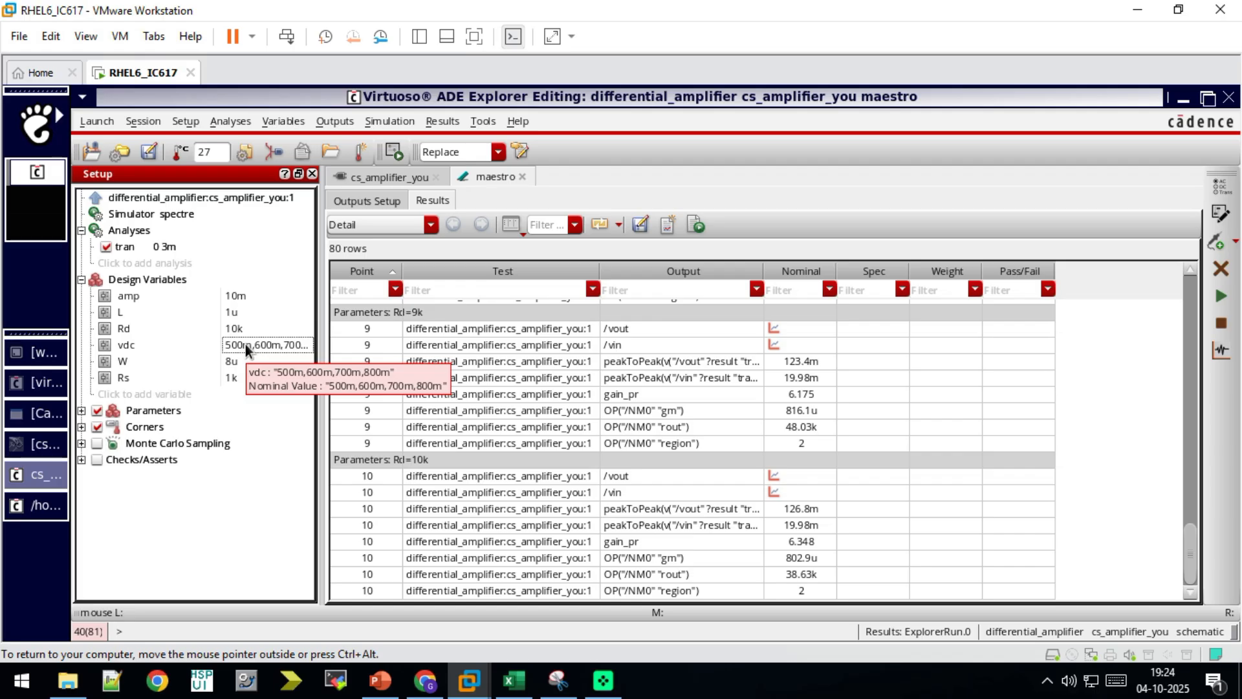
Run the simulation over the vdc sweep, close the waveform window and review the results for each vdc point.
{"action": "left_click", "coordinate": [1209, 308]}
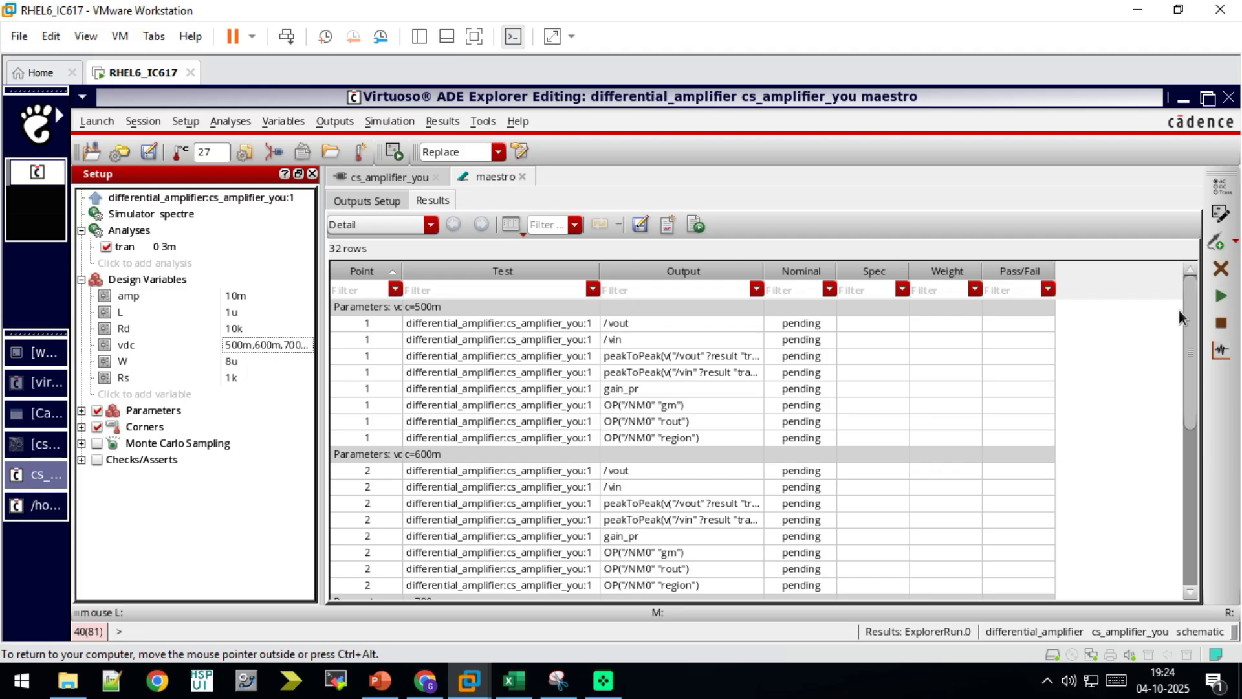
{"action": "left_click", "coordinate": [1220, 302]}
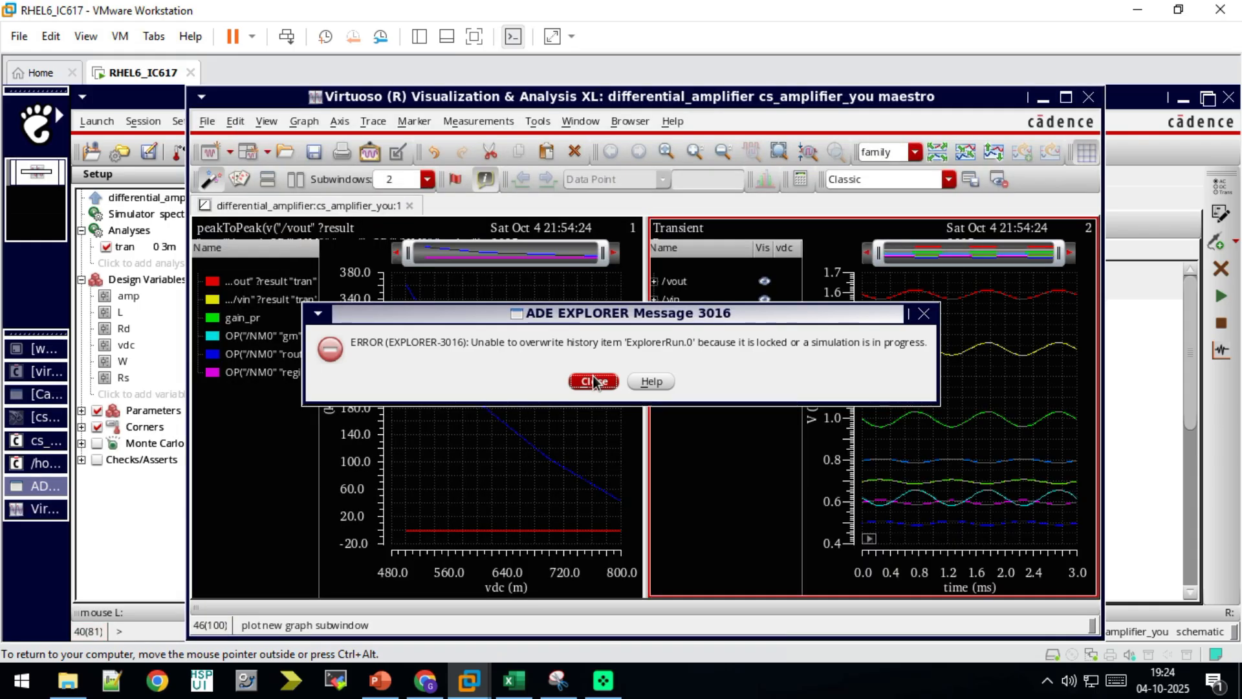
{"action": "left_click", "coordinate": [594, 382]}
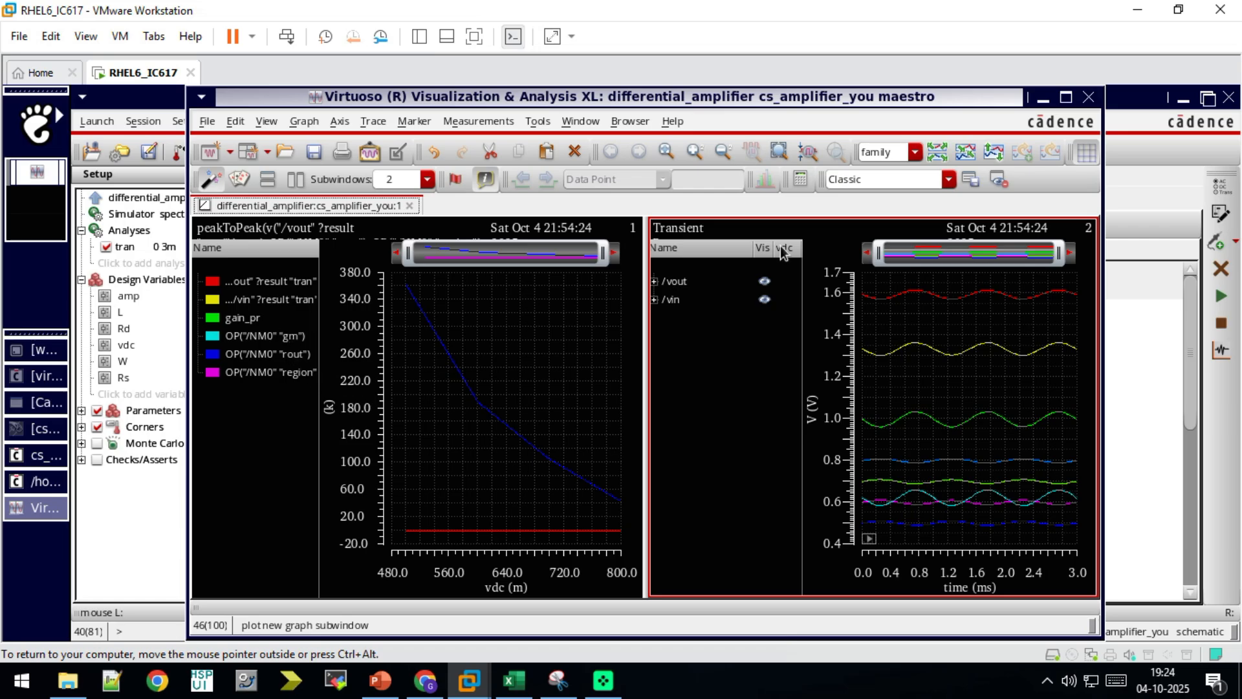
{"action": "left_click", "coordinate": [1089, 97]}
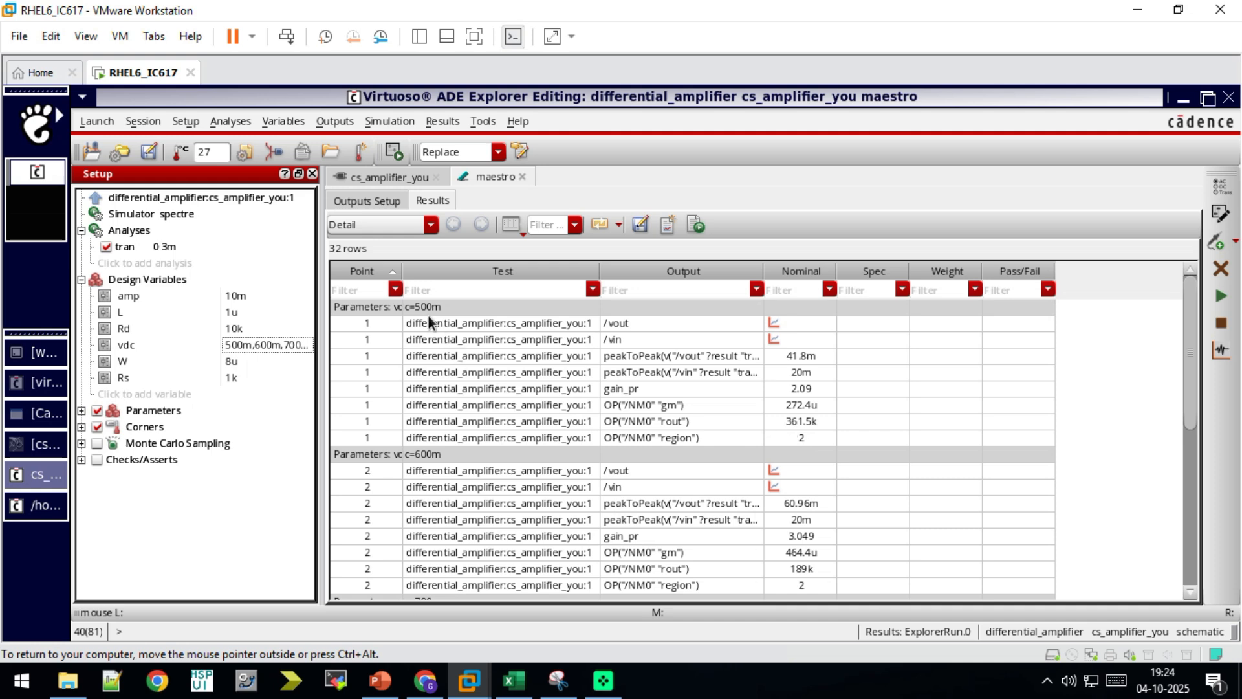
{"action": "scroll", "coordinate": [815, 443], "scroll_direction": "down", "scroll_amount": 6}
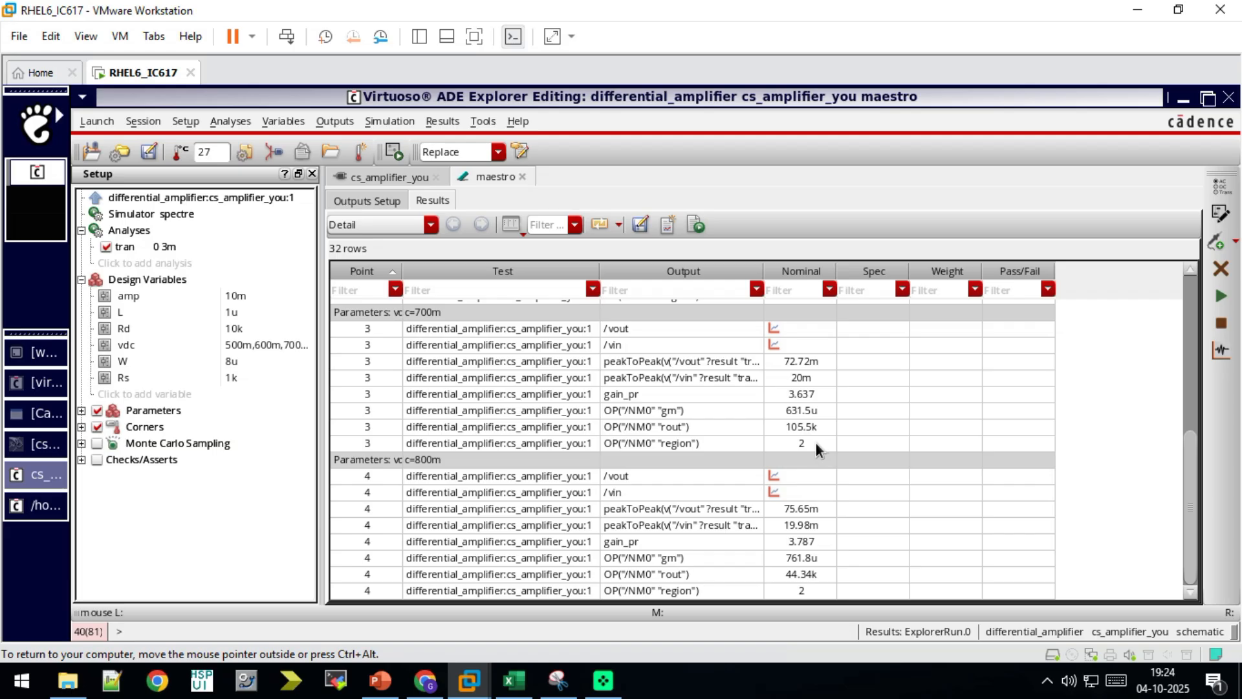
{"action": "scroll", "coordinate": [817, 444], "scroll_direction": "up", "scroll_amount": 6}
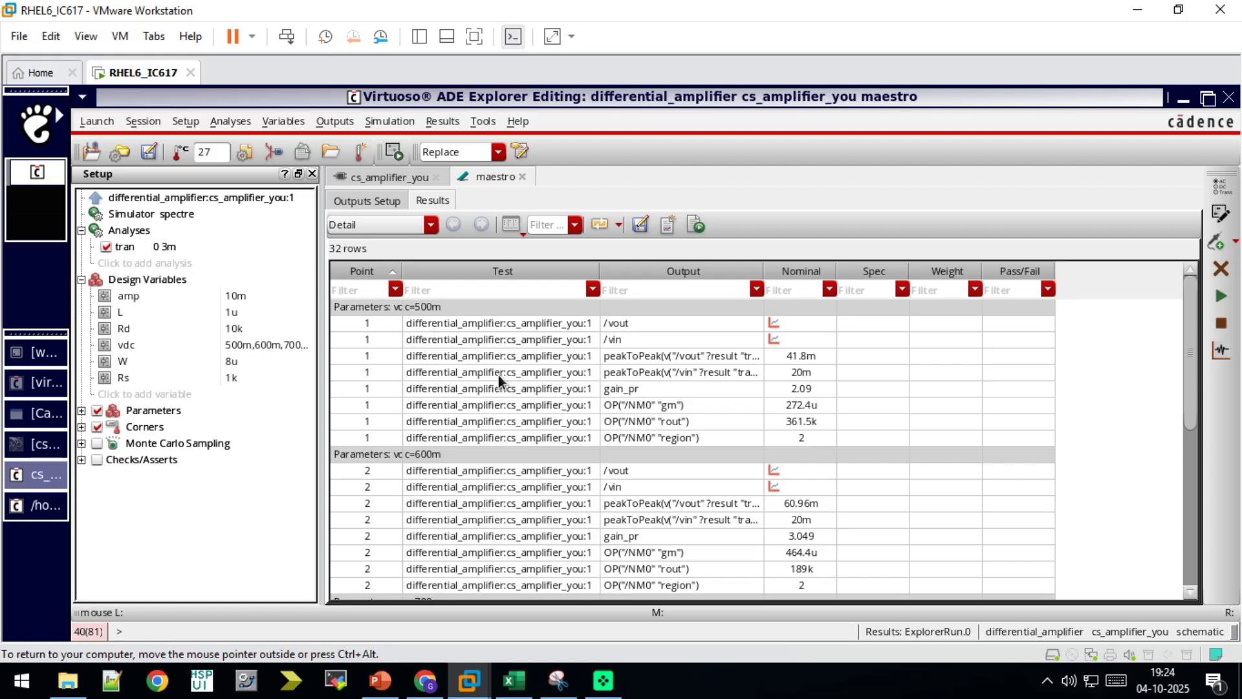
Plot the vdc sweep outputs and delete the region, rout and both peak-to-peak traces from the vdc graph.
{"action": "left_click", "coordinate": [1221, 350]}
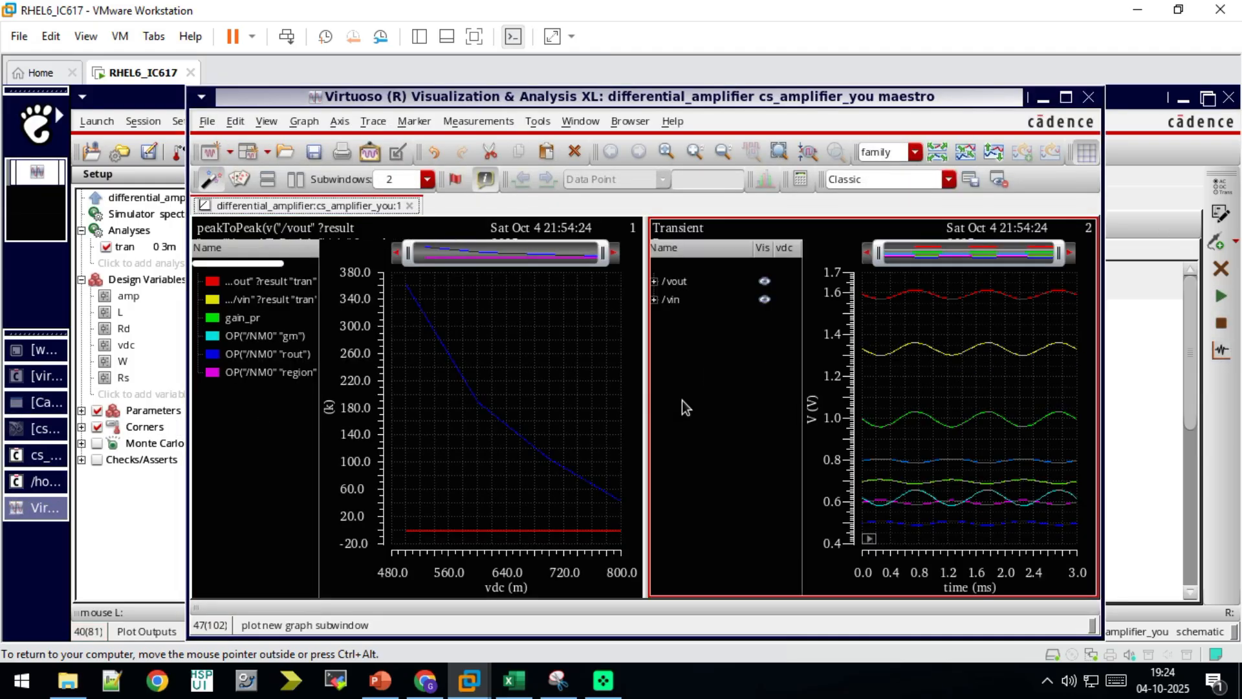
{"action": "left_click", "coordinate": [257, 372]}
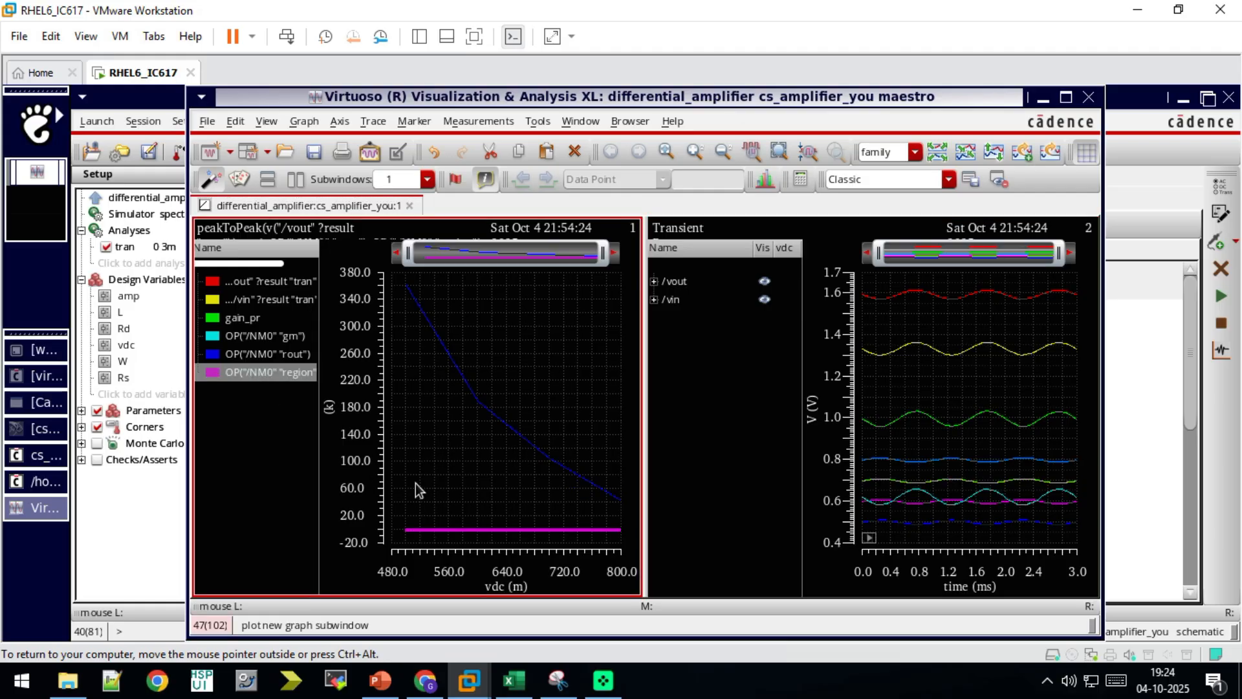
{"action": "mouse_move", "coordinate": [409, 532]}
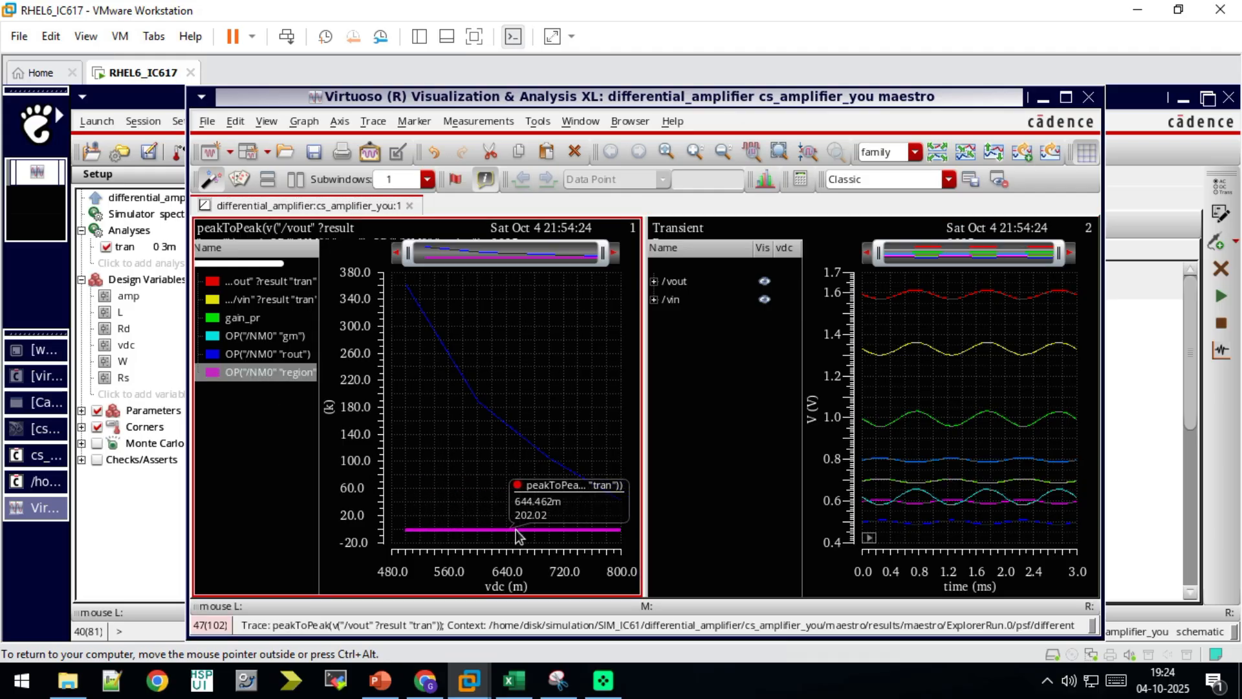
{"action": "key", "text": "Delete"}
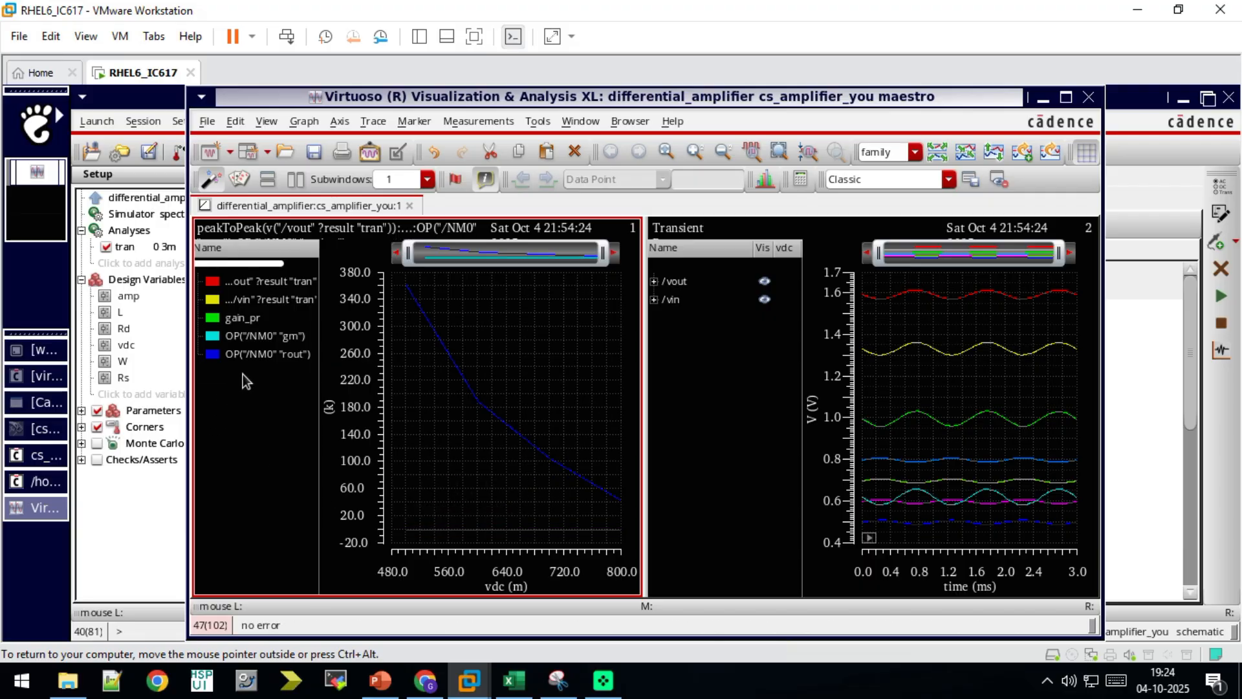
{"action": "left_click", "coordinate": [251, 358]}
{"action": "key", "text": "Delete"}
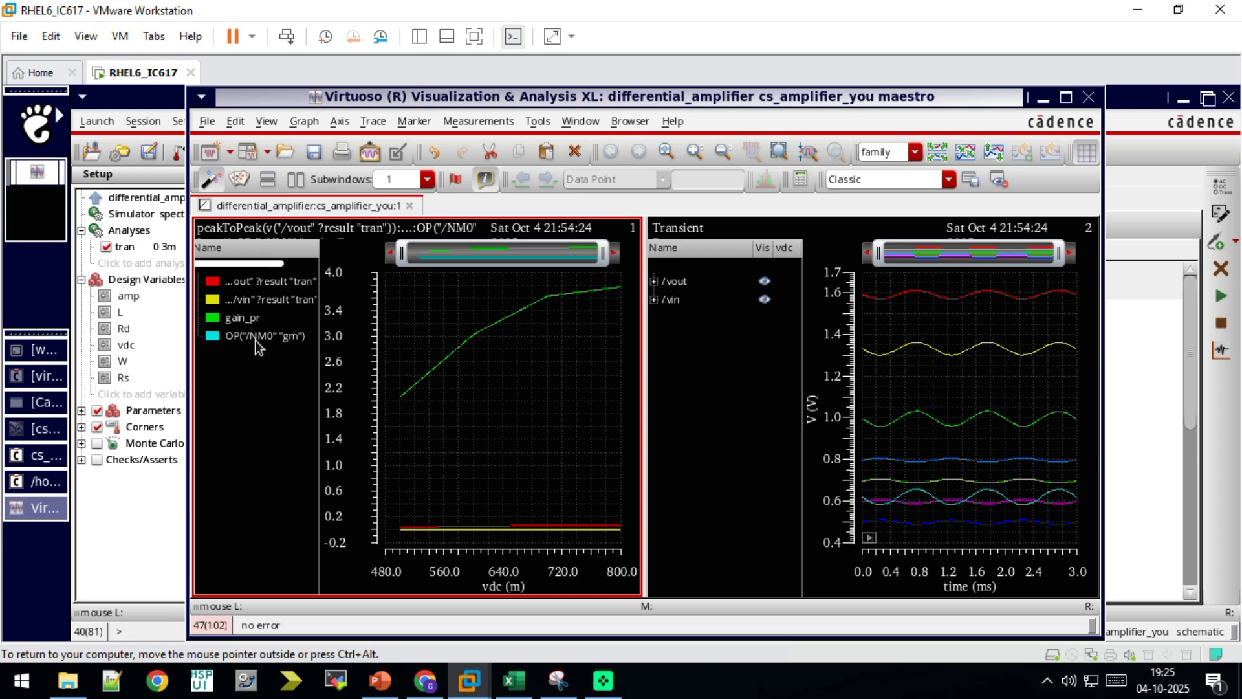
{"action": "left_click", "coordinate": [257, 339]}
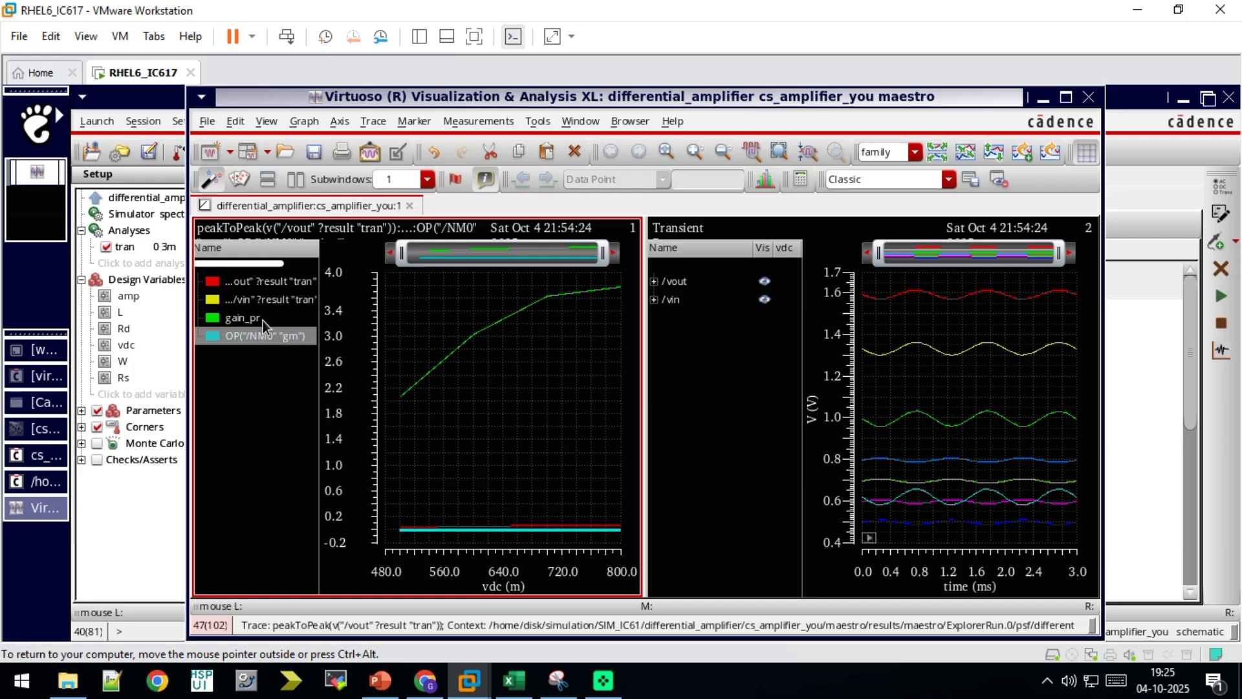
{"action": "left_click", "coordinate": [265, 300]}
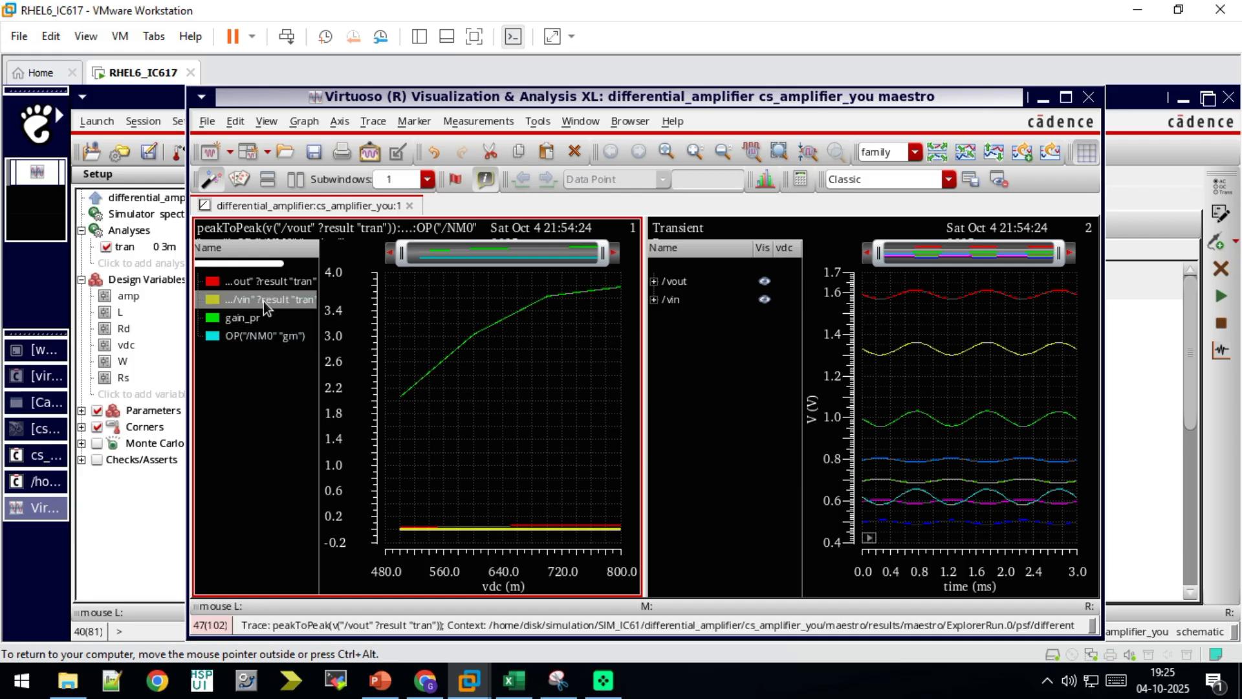
{"action": "key", "text": "Delete"}
{"action": "left_click", "coordinate": [261, 286]}
{"action": "key", "text": "Delete"}
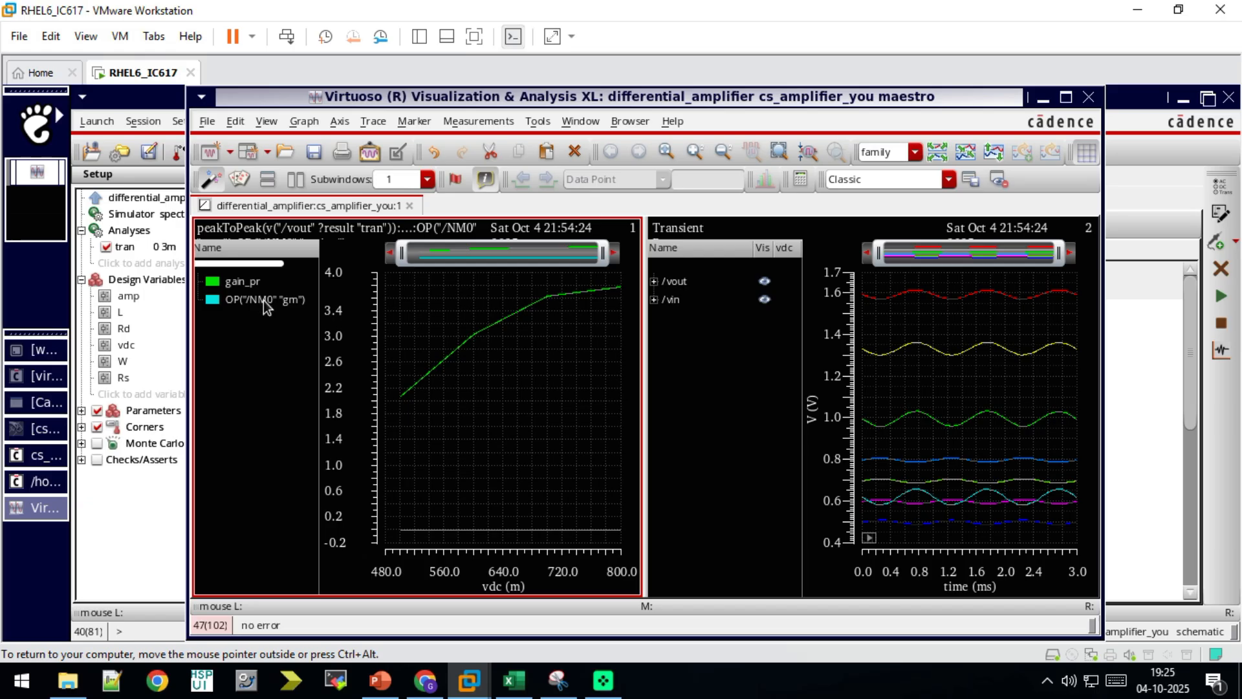
Split the remaining gain_pr and gm traces of the vdc graph into separate strips by trace.
{"action": "left_click", "coordinate": [261, 285]}
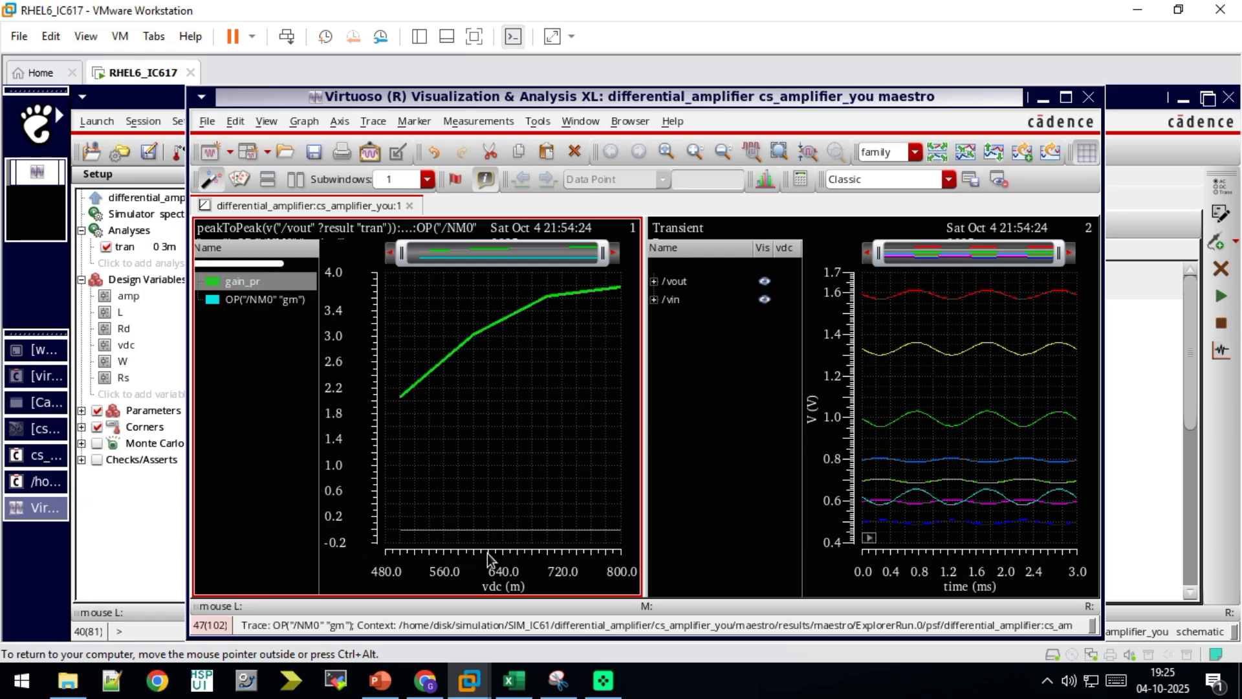
{"action": "mouse_move", "coordinate": [613, 299]}
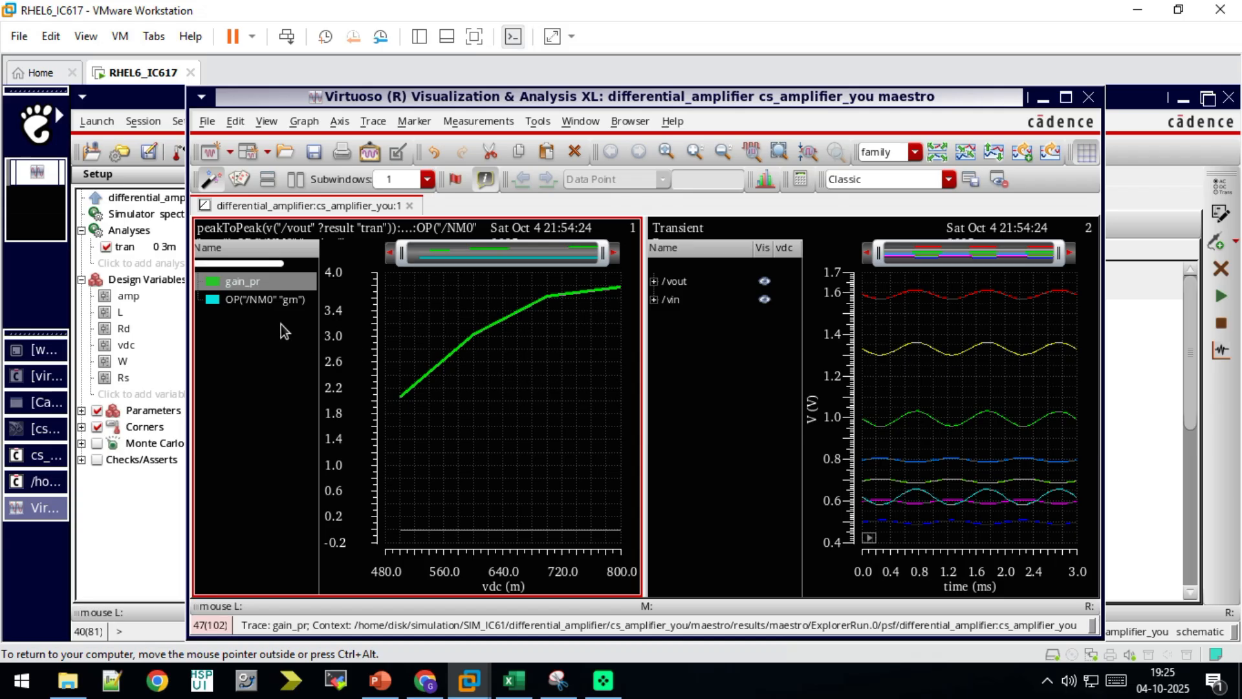
{"action": "right_click", "coordinate": [273, 354]}
{"action": "mouse_move", "coordinate": [332, 122]}
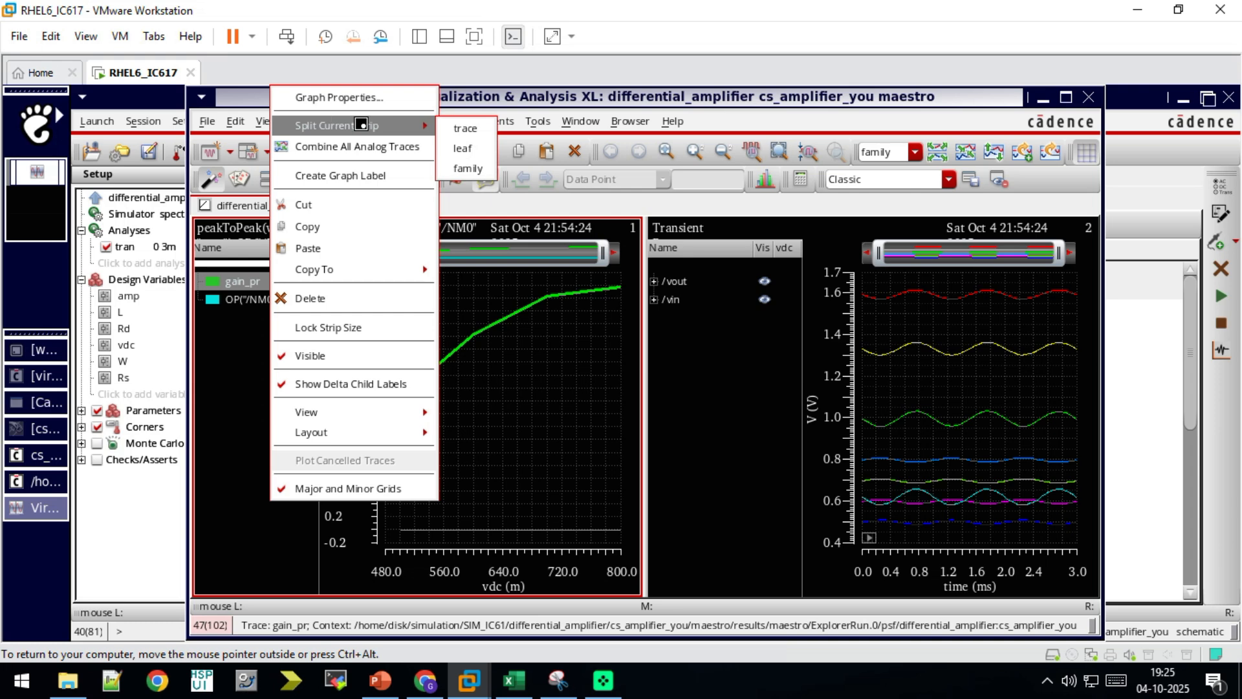
{"action": "left_click", "coordinate": [465, 123]}
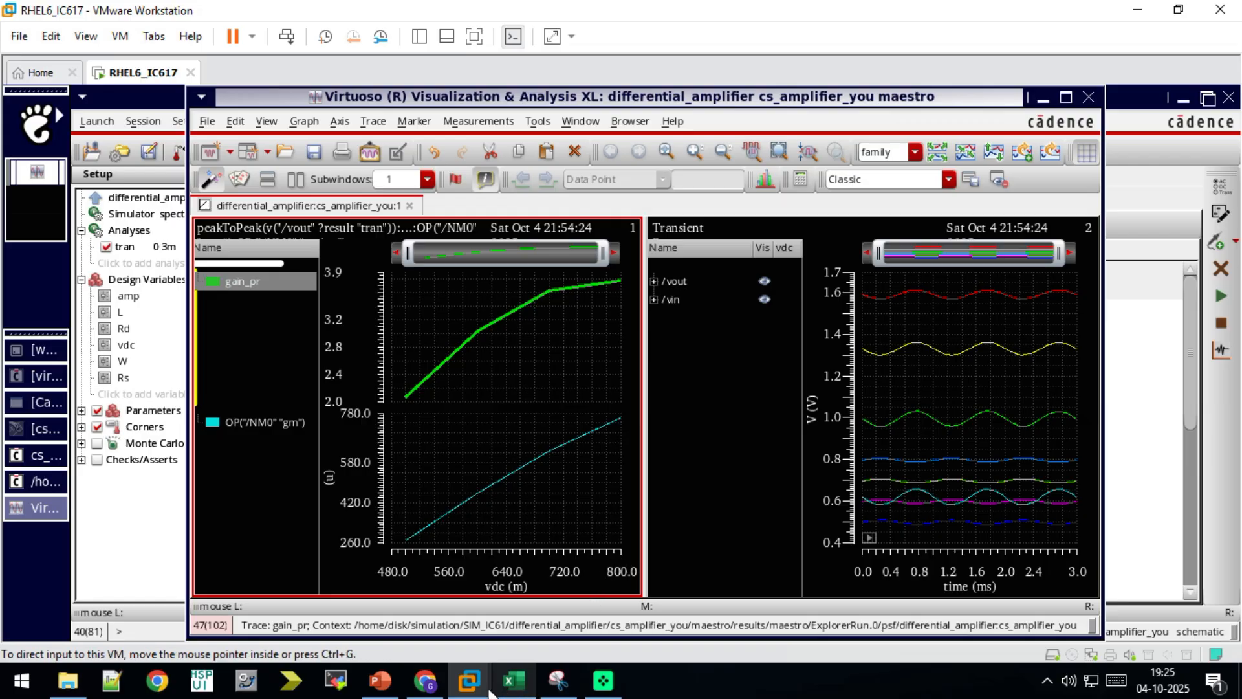
Check the source degeneration gain formula on the PowerPoint slide and return to the gain and gm plots in Virtuoso.
{"action": "left_click", "coordinate": [381, 681]}
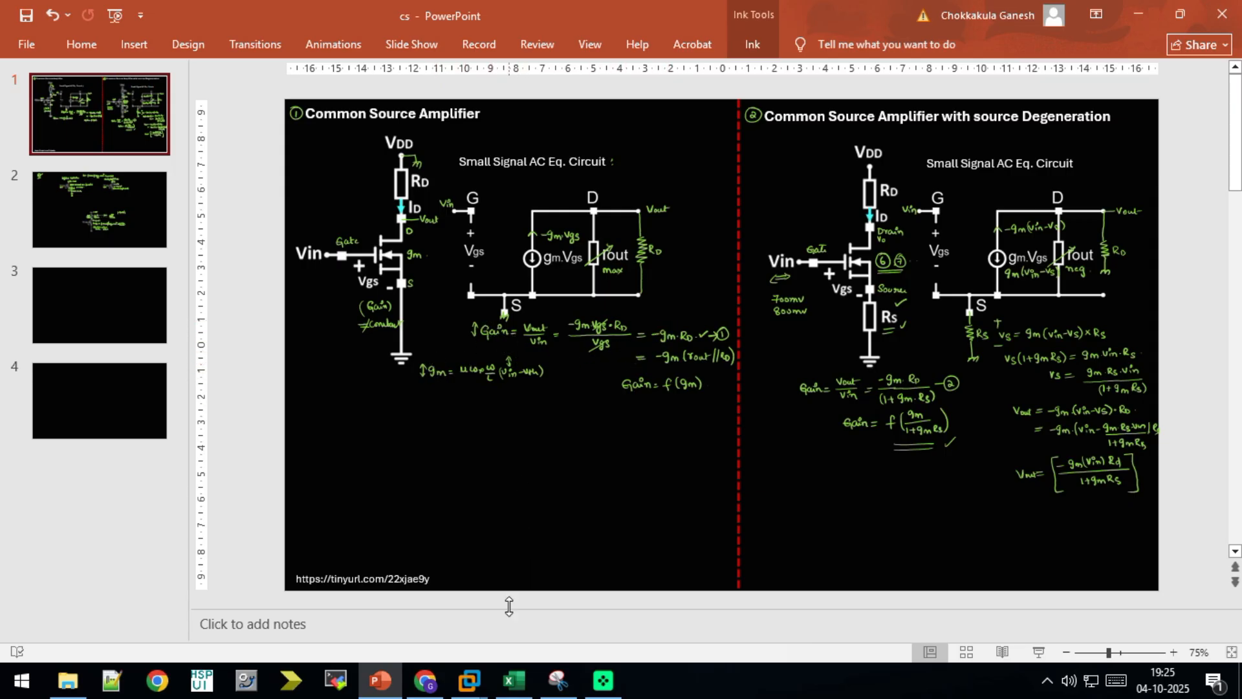
{"action": "mouse_move", "coordinate": [469, 679]}
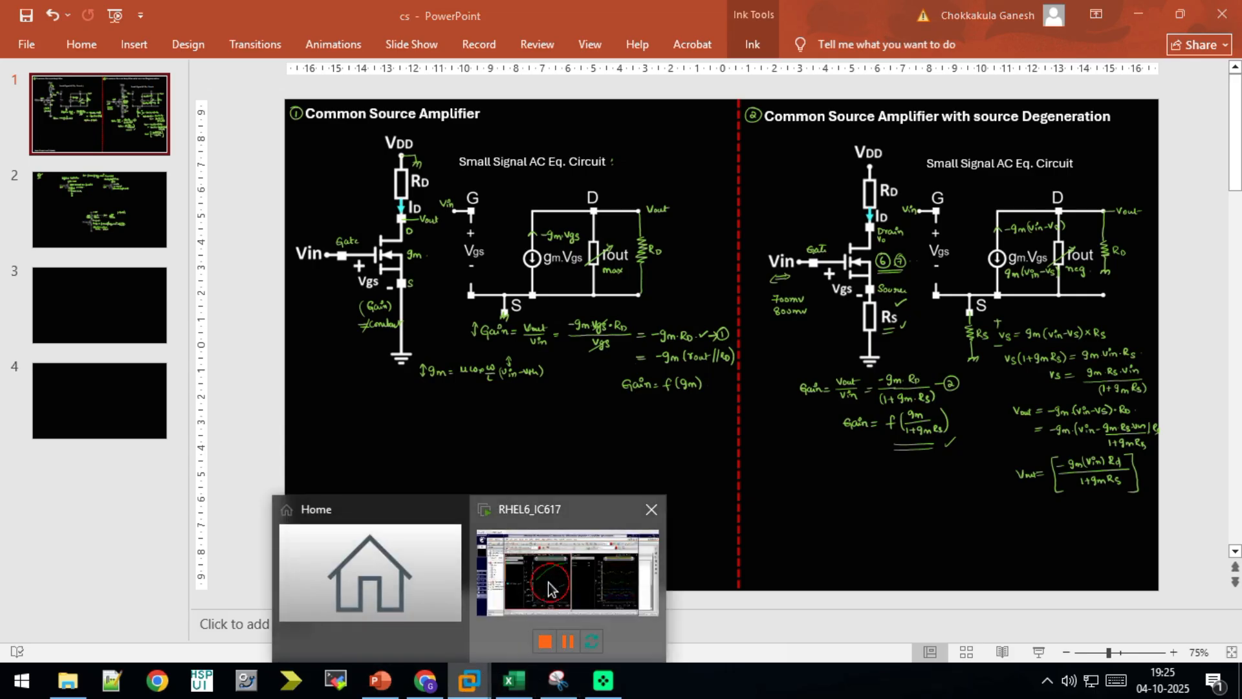
{"action": "left_click", "coordinate": [527, 577]}
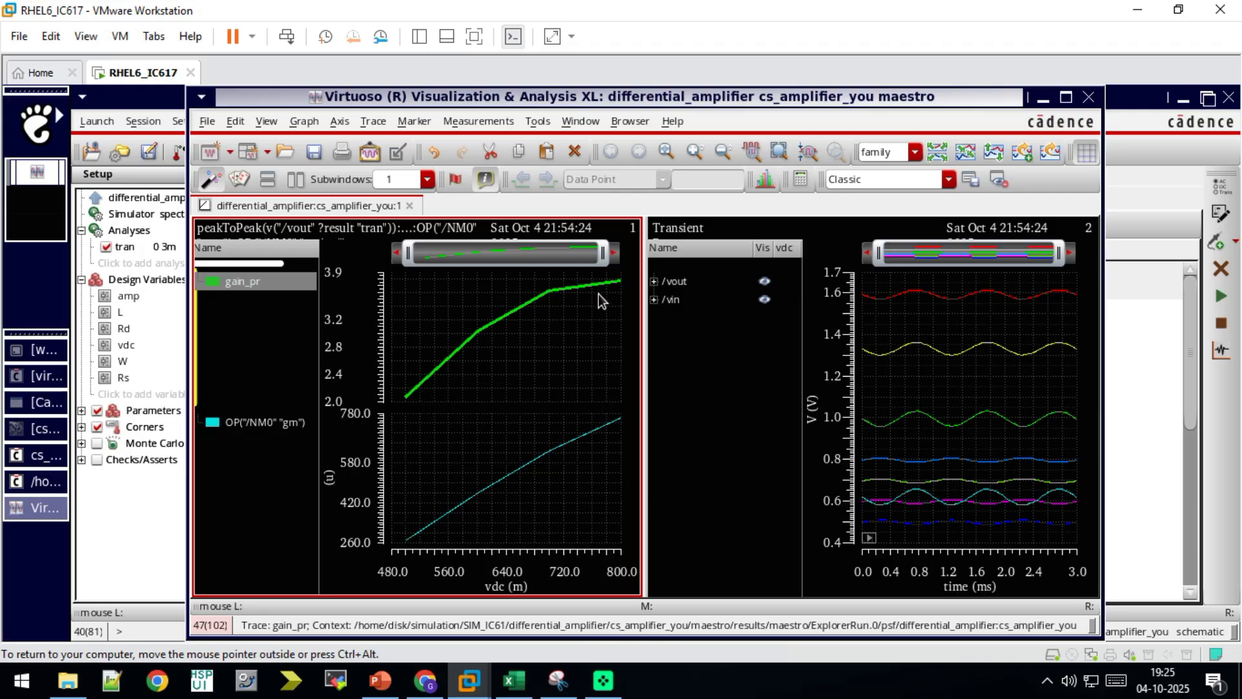
Minimize the waveform window, set the Rs design variable to the sweep values 1k,8k and run the simulation.
{"action": "left_click", "coordinate": [1043, 98]}
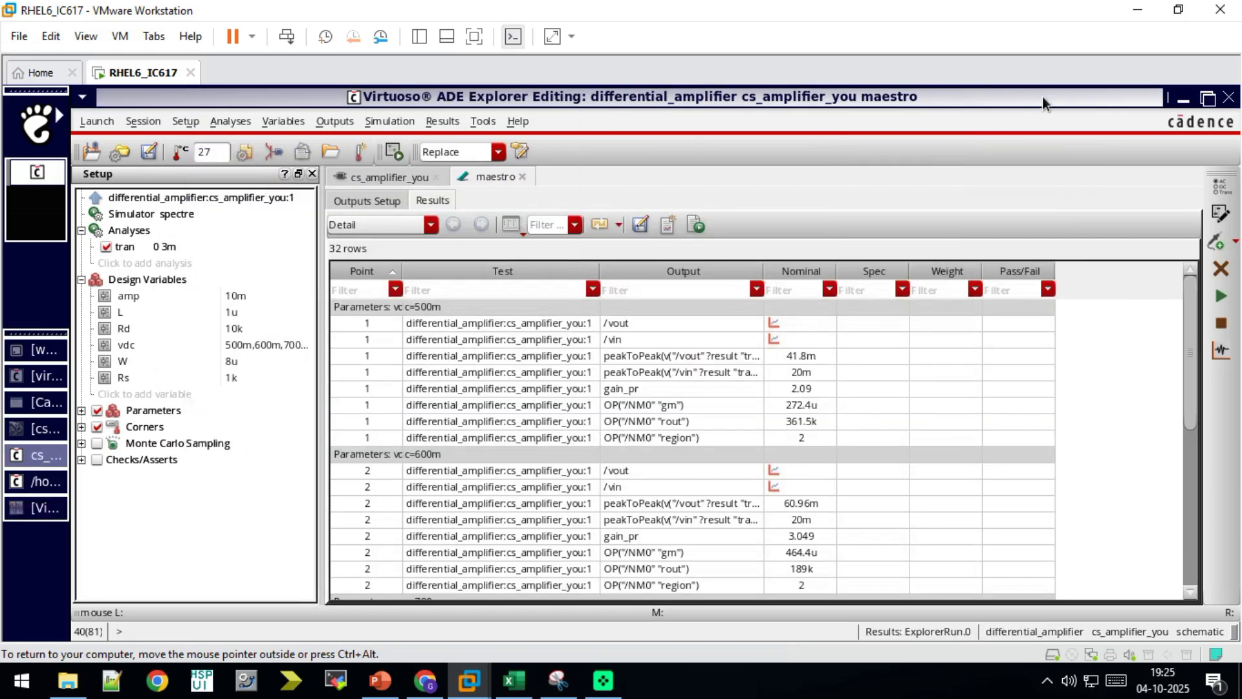
{"action": "double_click", "coordinate": [242, 378]}
{"action": "left_click", "coordinate": [249, 379]}
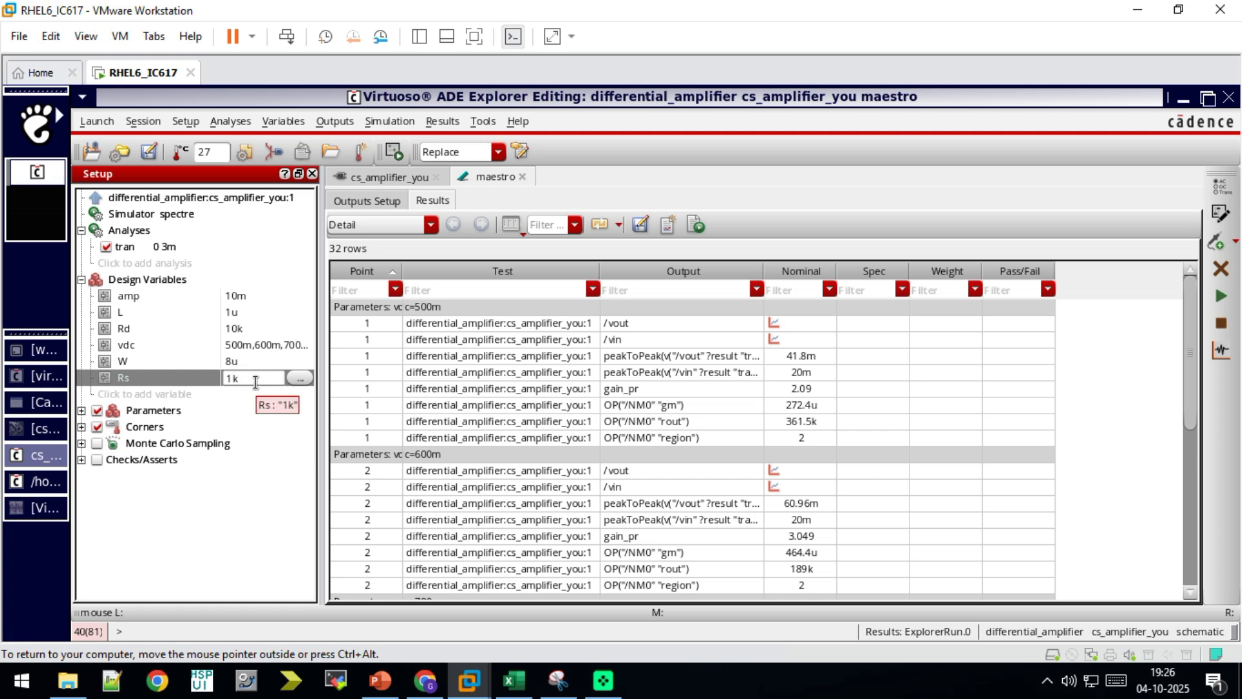
{"action": "type", "text": ",8k"}
{"action": "key", "text": "Return"}
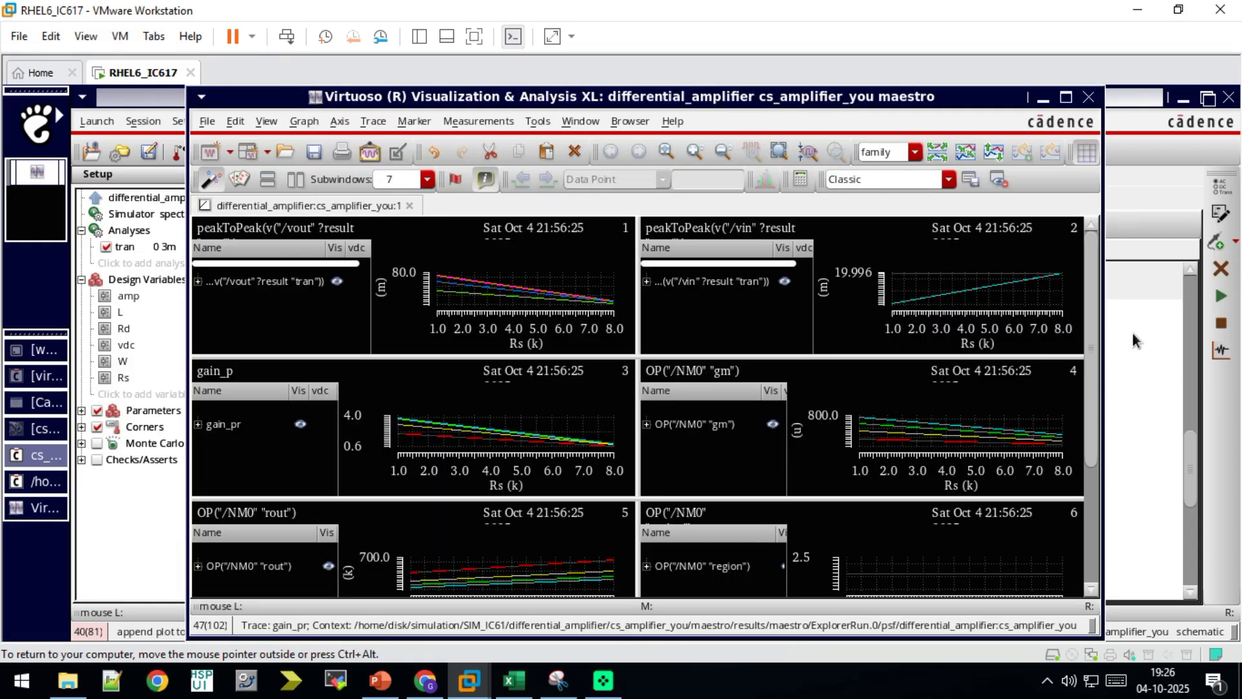
Minimize the waveform window and review gain_pr, gm and rout for each vdc and Rs combination in the results.
{"action": "left_click", "coordinate": [1042, 99]}
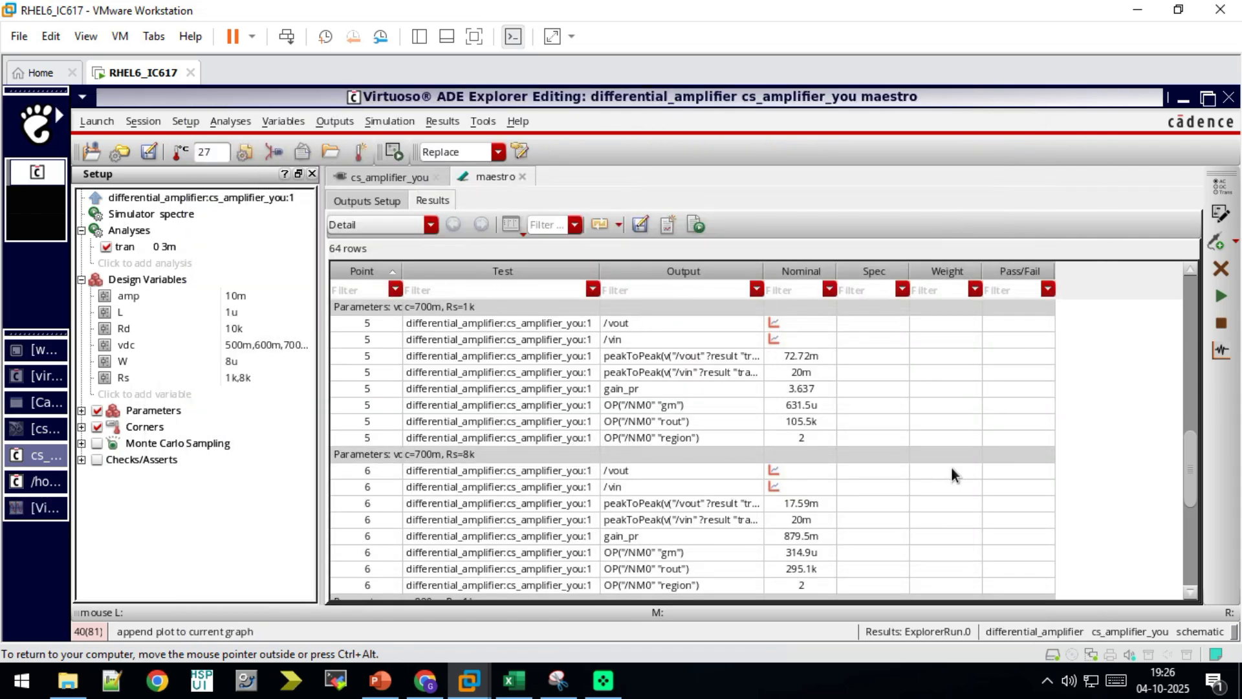
{"action": "scroll", "coordinate": [946, 469], "scroll_direction": "down", "scroll_amount": 6}
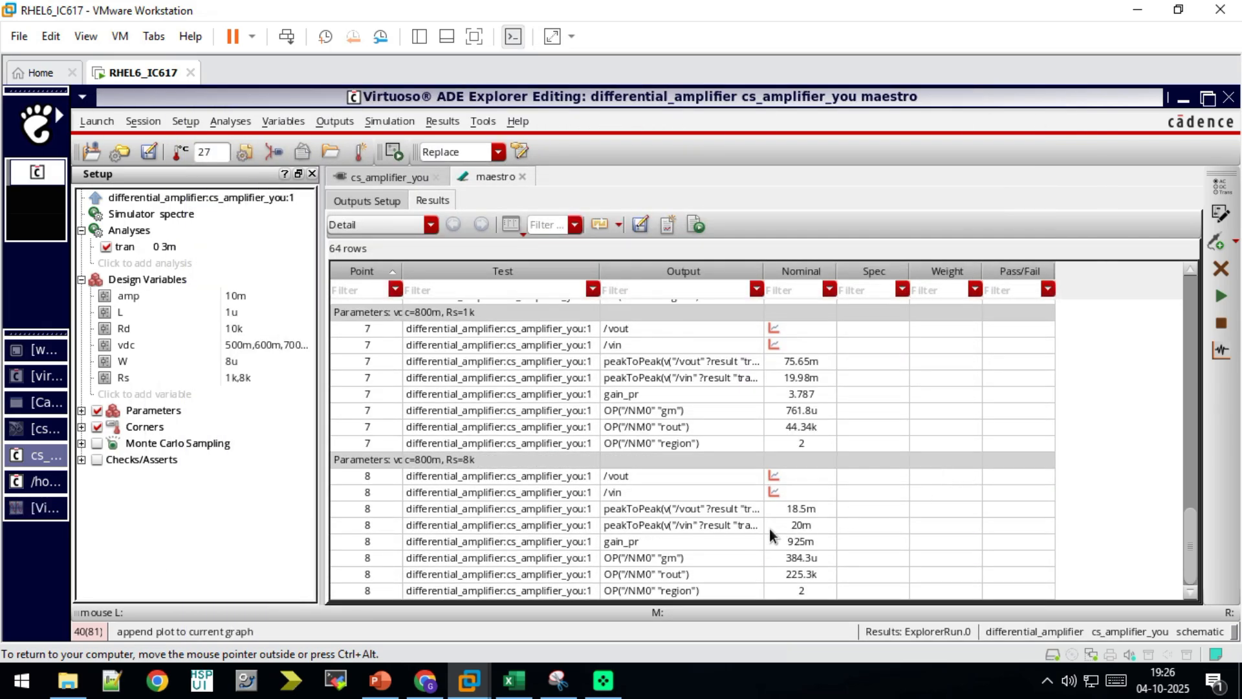
{"action": "scroll", "coordinate": [806, 566], "scroll_direction": "up", "scroll_amount": 10}
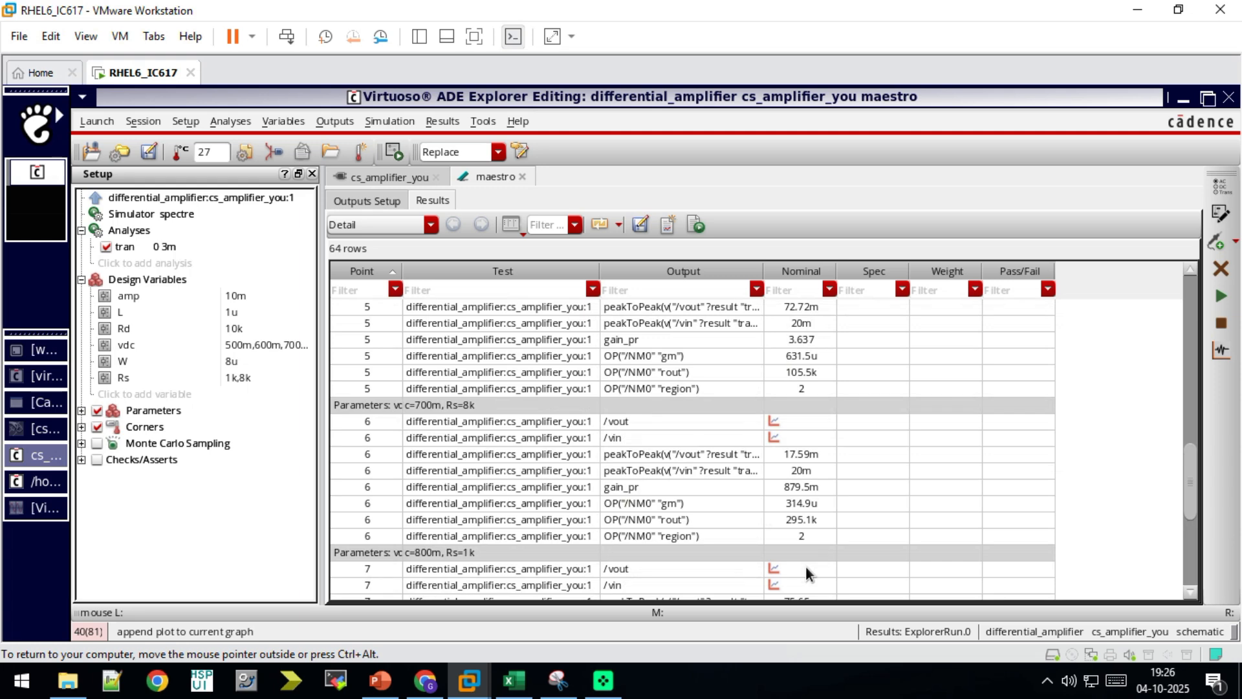
{"action": "scroll", "coordinate": [808, 512], "scroll_direction": "up", "scroll_amount": 2}
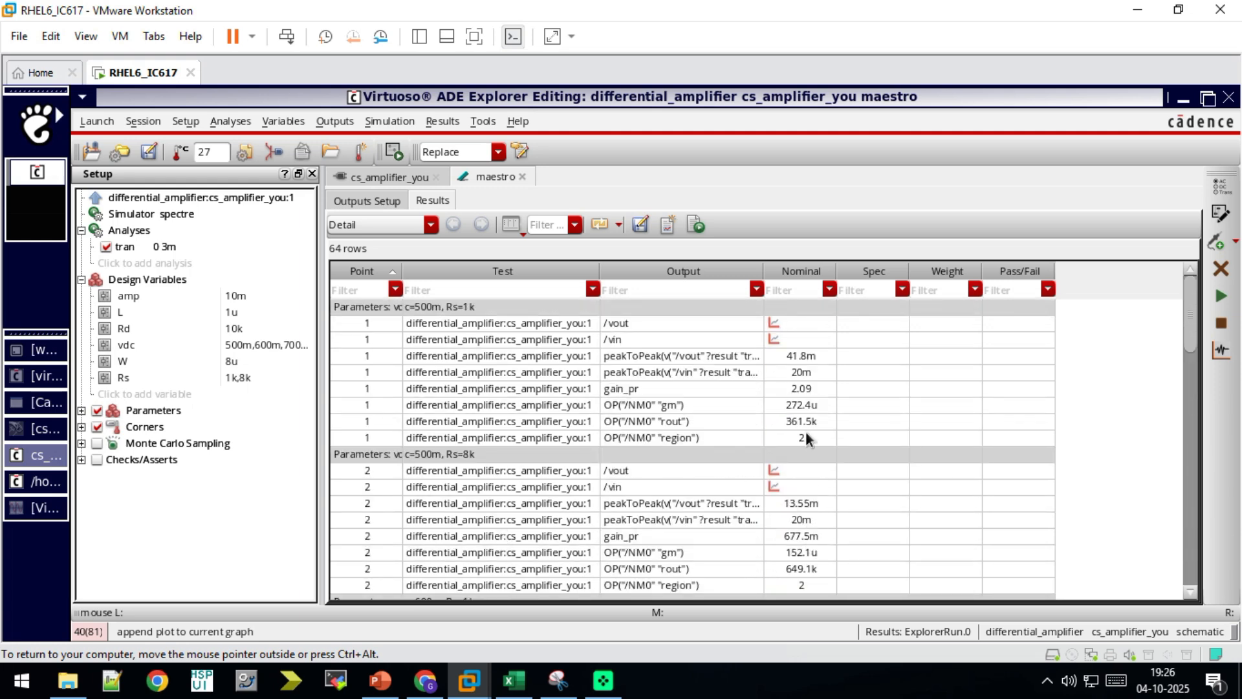
Plot the Rs sweep outputs, delete the peak-to-peak, region and rout traces, and enlarge the gain_pr and gm subwindows.
{"action": "left_click", "coordinate": [1222, 350]}
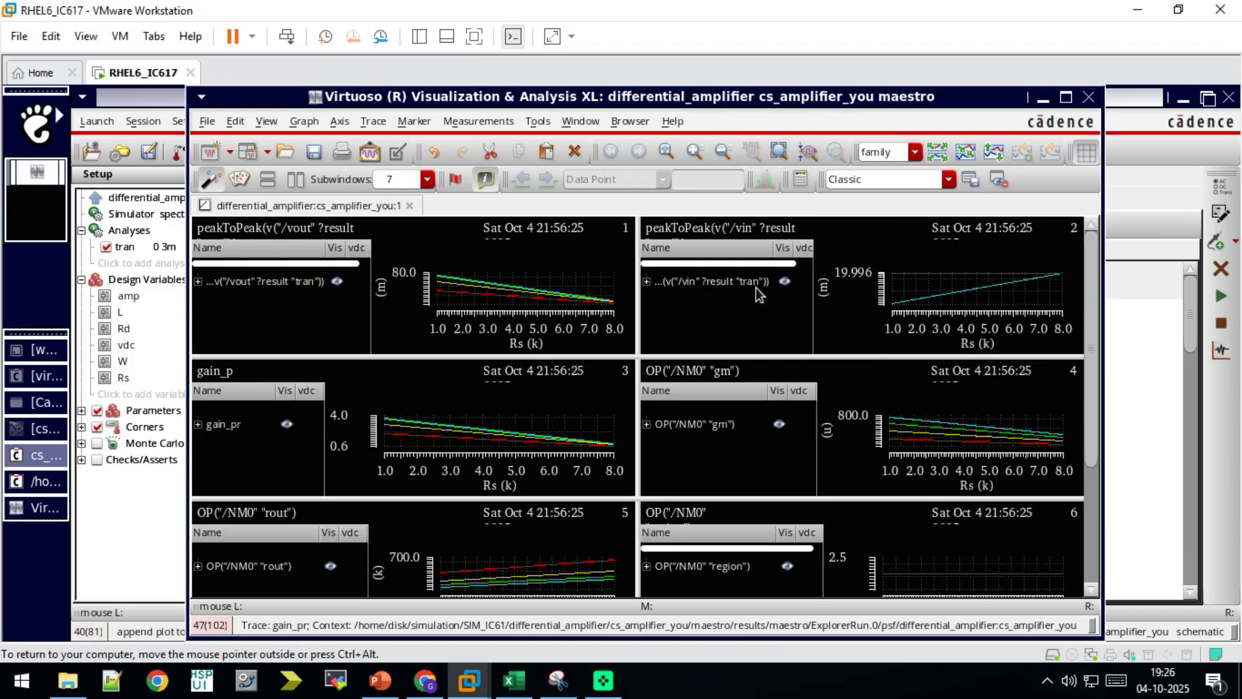
{"action": "left_click", "coordinate": [736, 281]}
{"action": "key", "text": "Delete"}
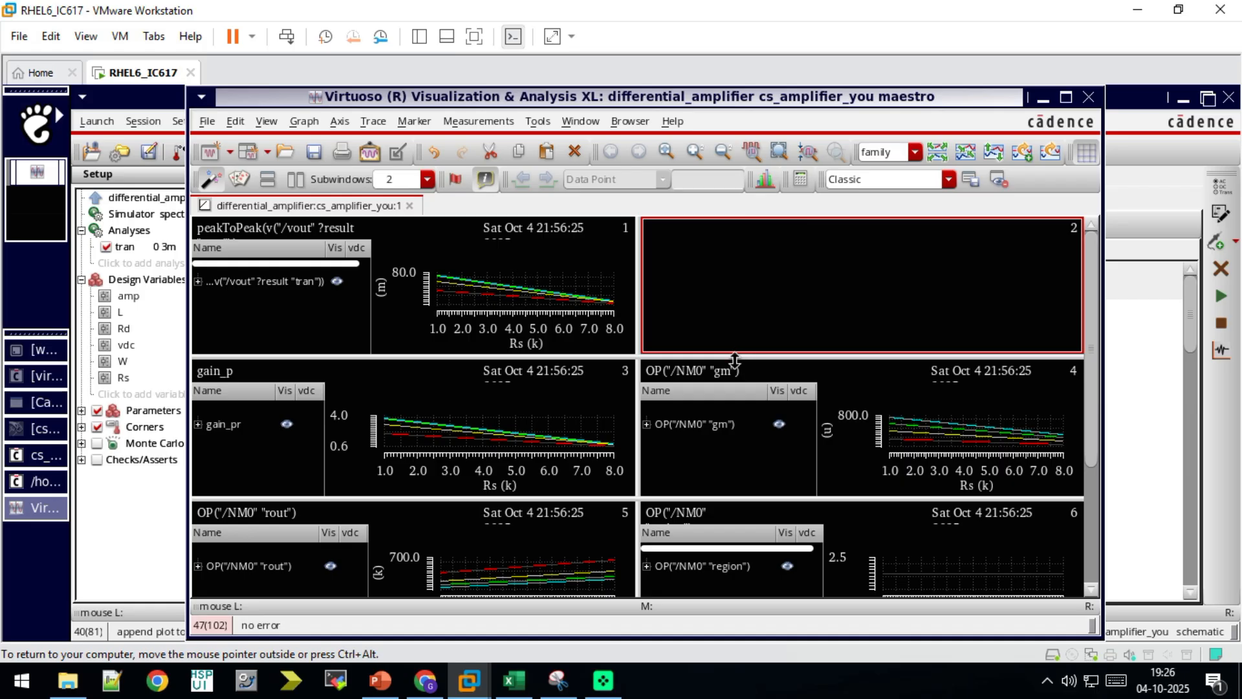
{"action": "left_click", "coordinate": [683, 570]}
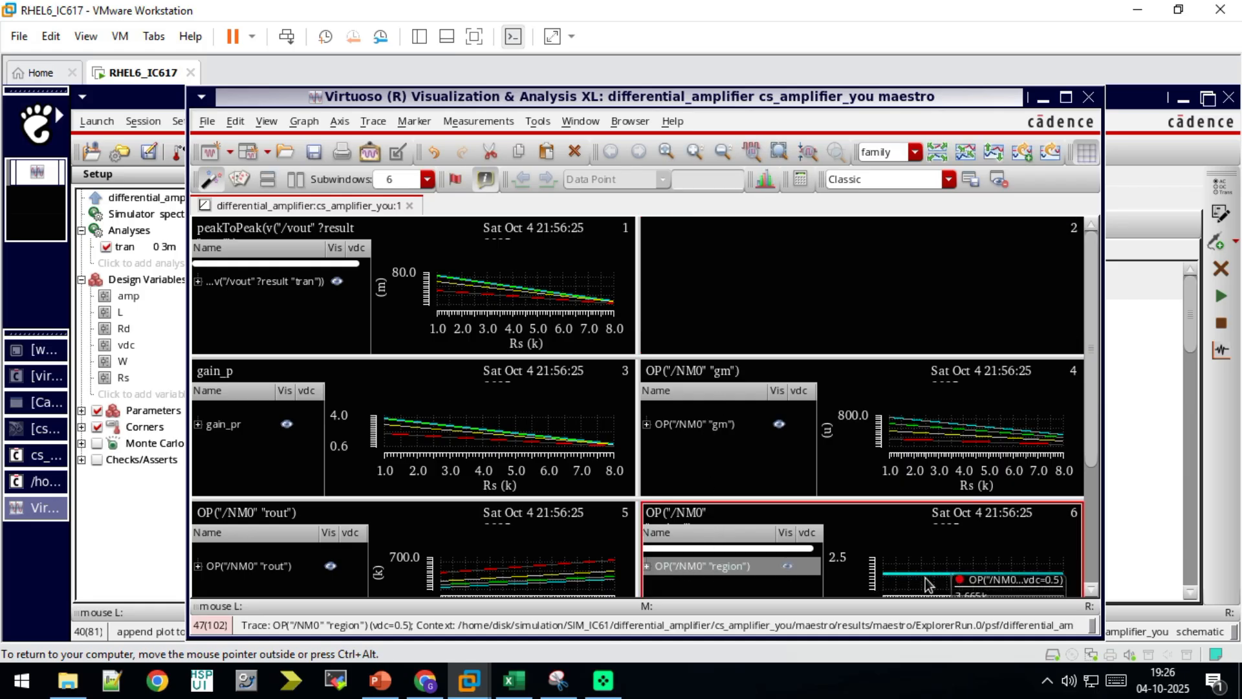
{"action": "key", "text": "Delete"}
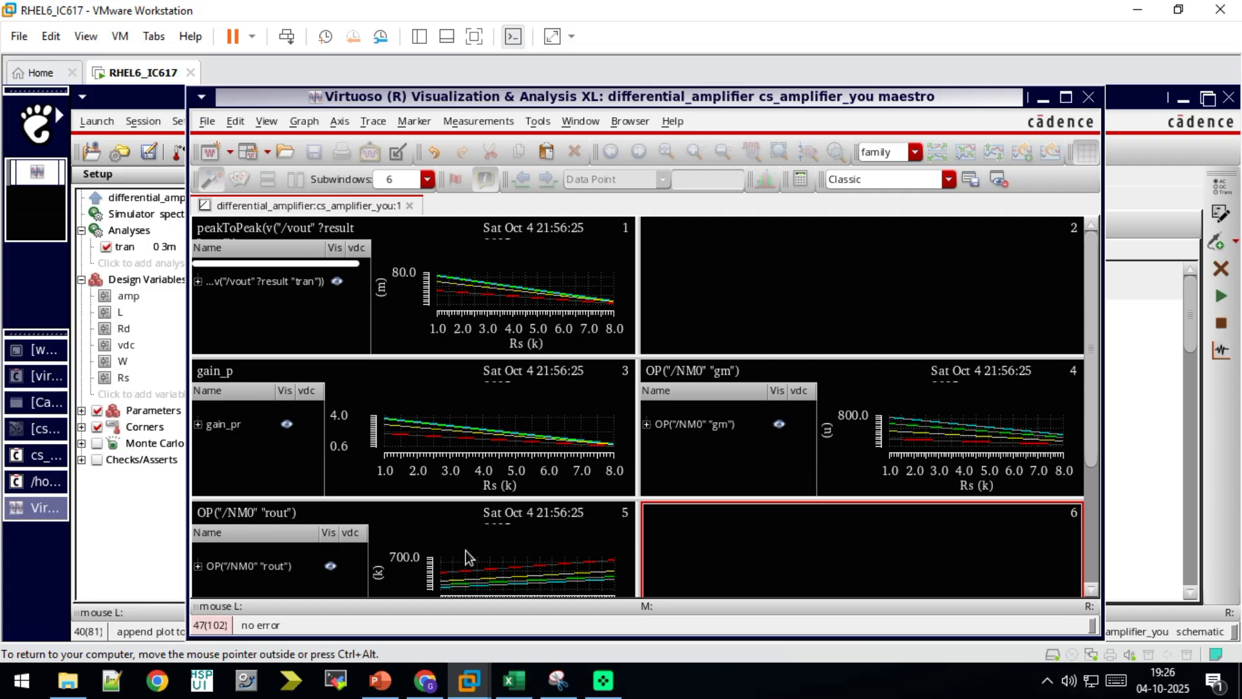
{"action": "left_click", "coordinate": [251, 567]}
{"action": "key", "text": "Delete"}
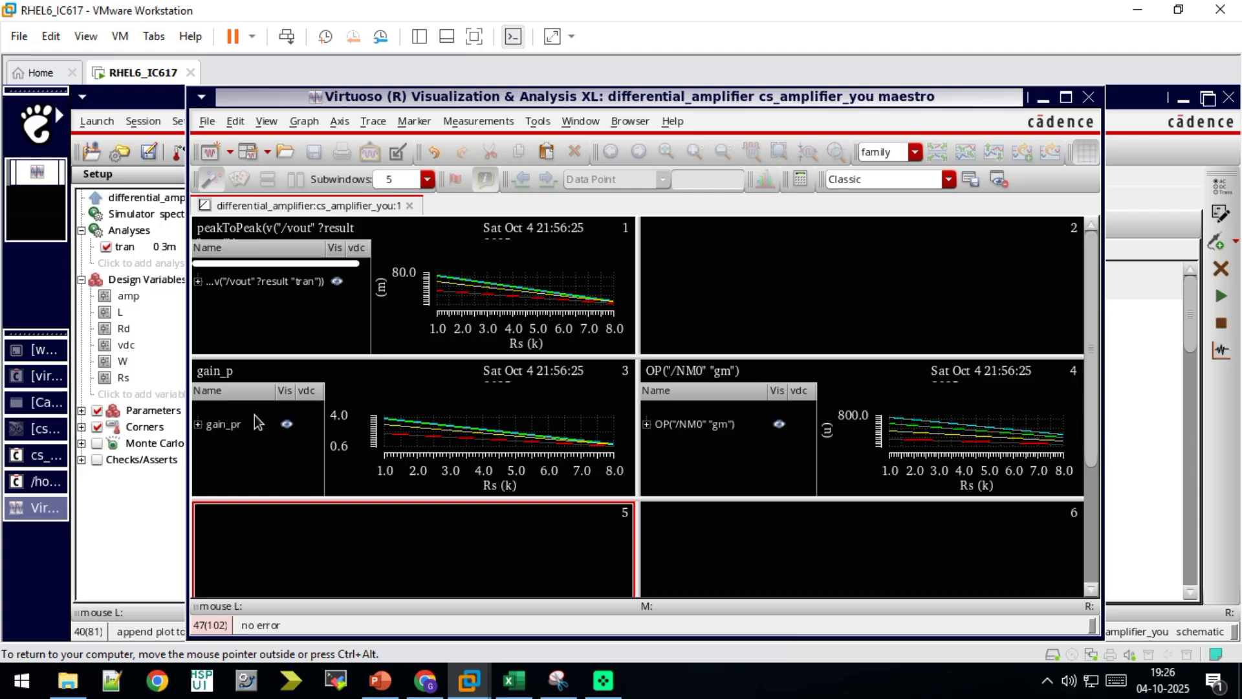
{"action": "left_click", "coordinate": [267, 286]}
{"action": "key", "text": "Delete"}
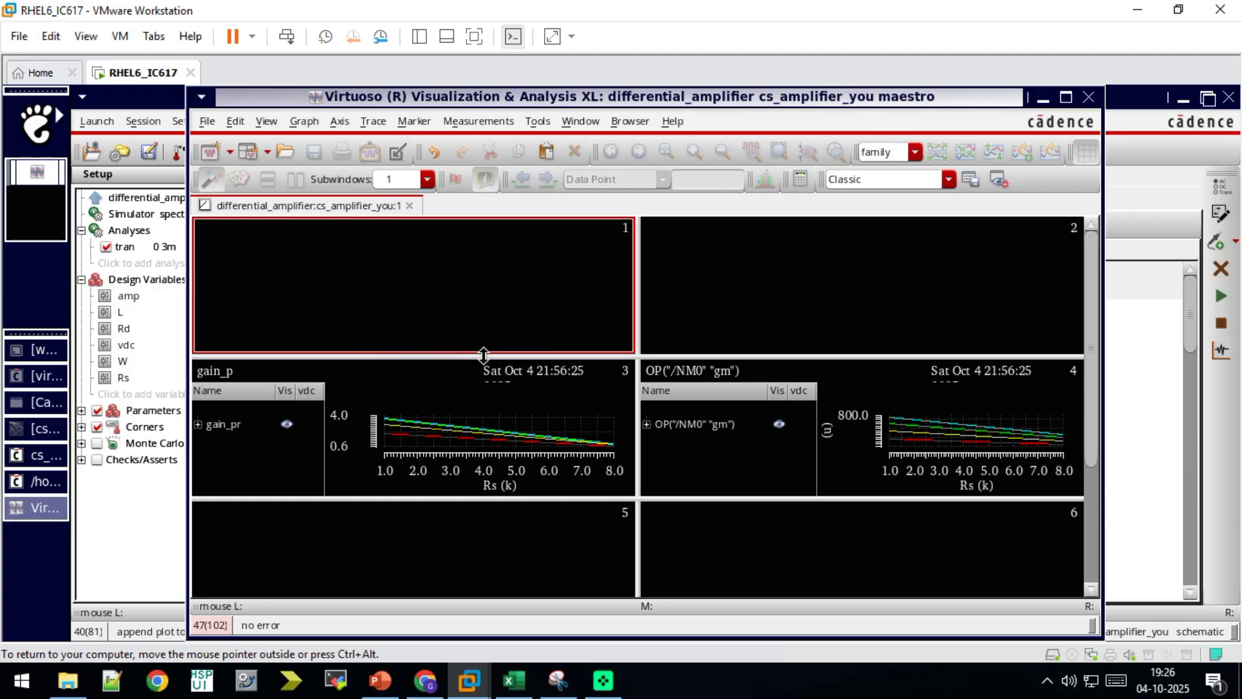
{"action": "left_click_drag", "start_coordinate": [482, 355], "coordinate": [483, 264]}
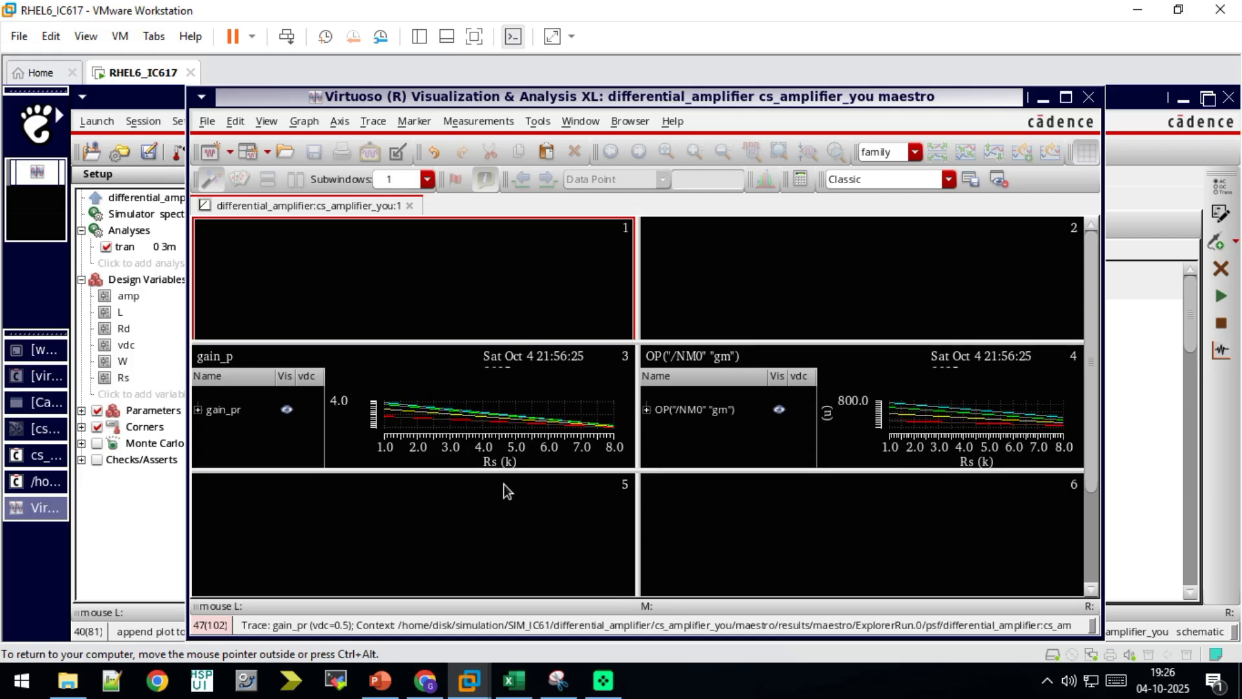
{"action": "left_click_drag", "start_coordinate": [520, 471], "coordinate": [512, 592]}
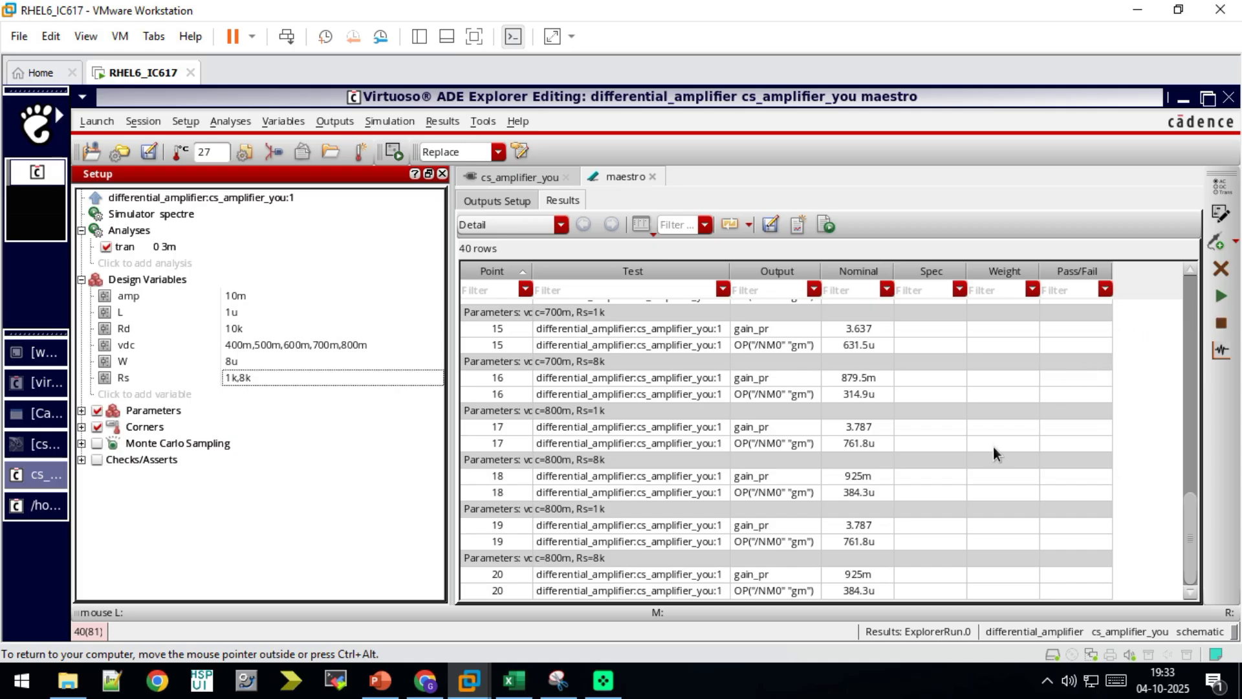
Plot gain_pr and gm against Rs for the 400m to 800m vdc sweep and inspect the gain_pr curves.
{"action": "scroll", "coordinate": [1016, 445], "scroll_direction": "down", "scroll_amount": 1}
{"action": "scroll", "coordinate": [1016, 446], "scroll_direction": "up", "scroll_amount": 1}
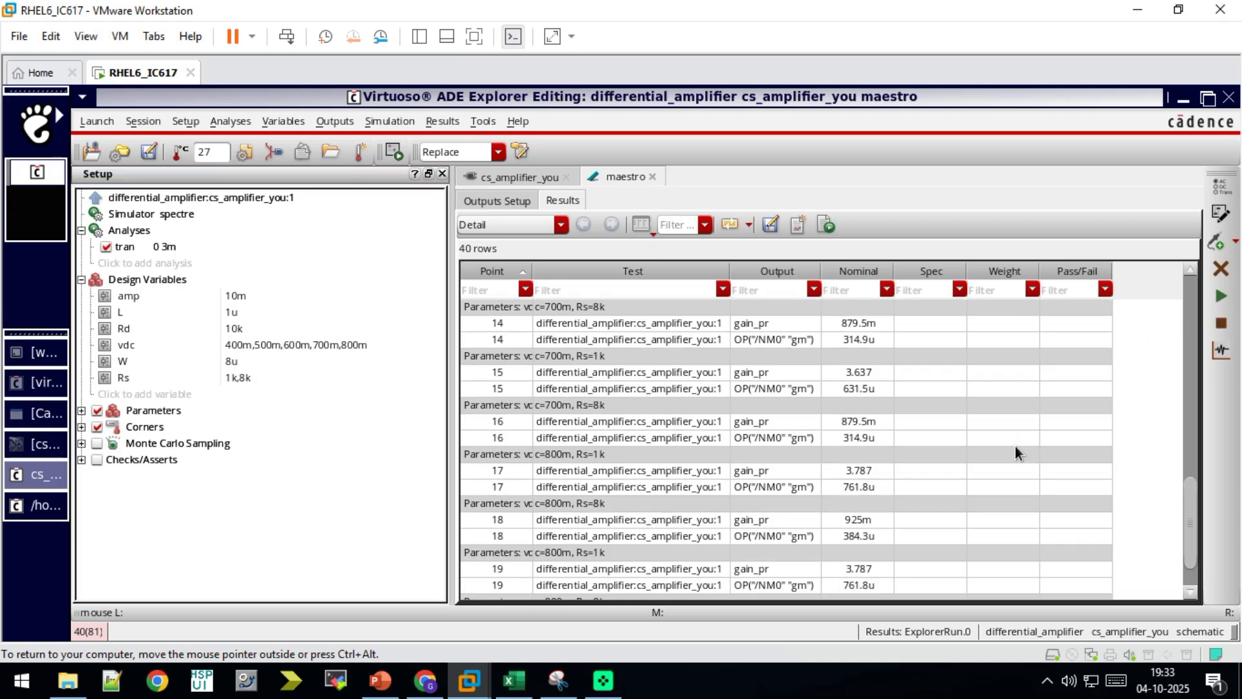
{"action": "scroll", "coordinate": [1027, 440], "scroll_direction": "down", "scroll_amount": 1}
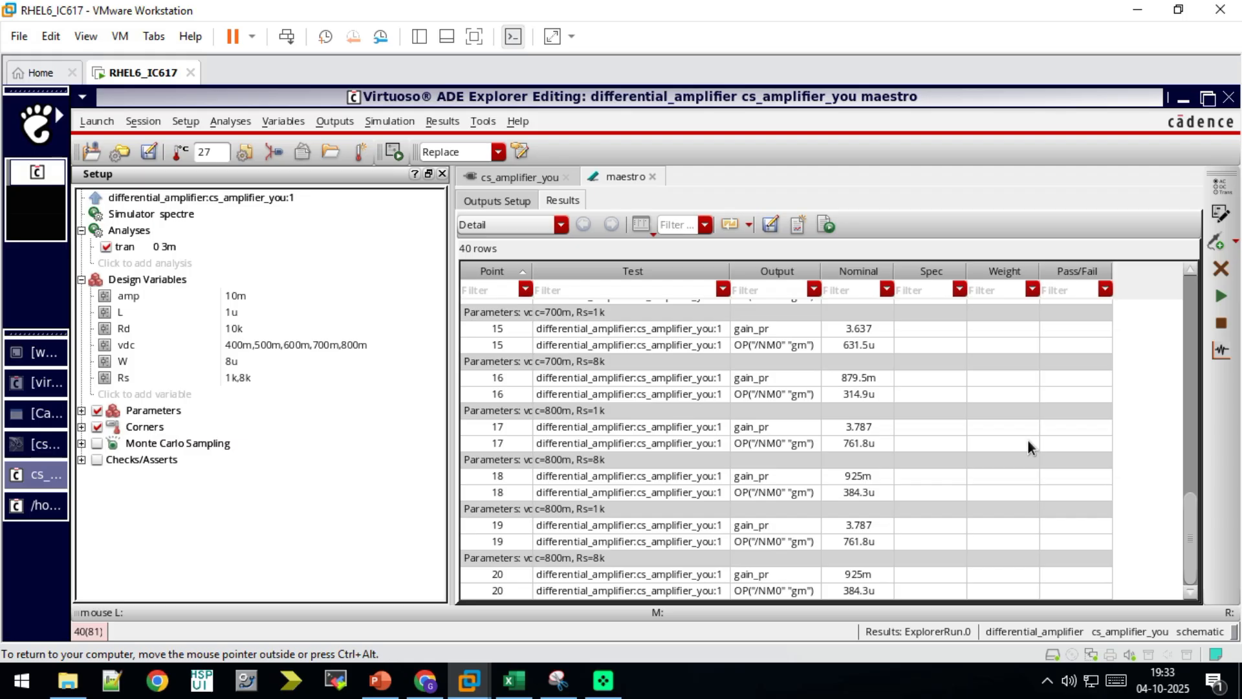
{"action": "left_click", "coordinate": [1222, 351]}
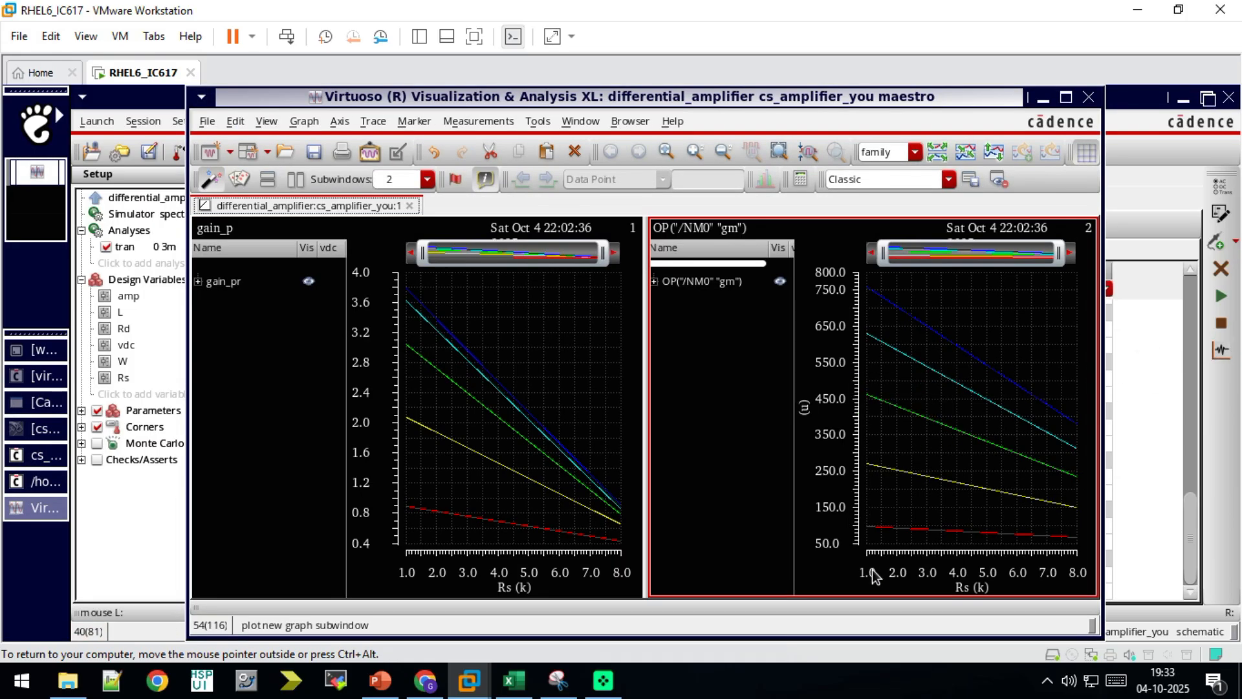
{"action": "mouse_move", "coordinate": [595, 493]}
{"action": "mouse_move", "coordinate": [414, 513]}
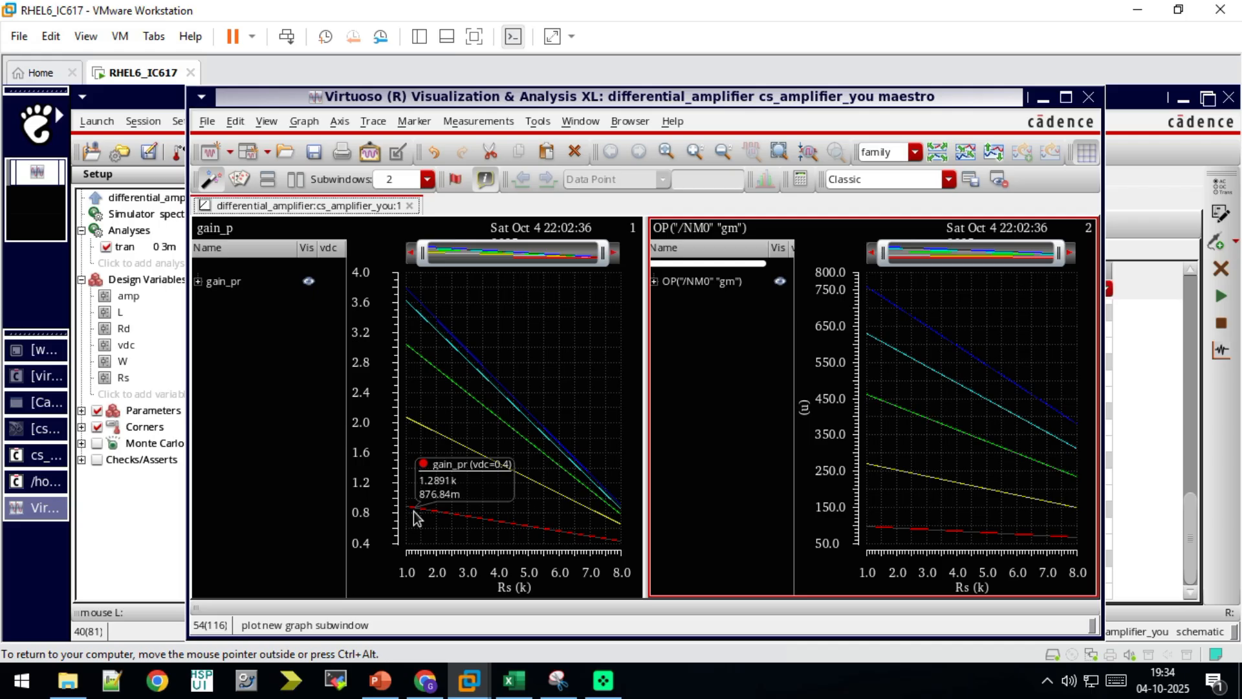
{"action": "mouse_move", "coordinate": [415, 425]}
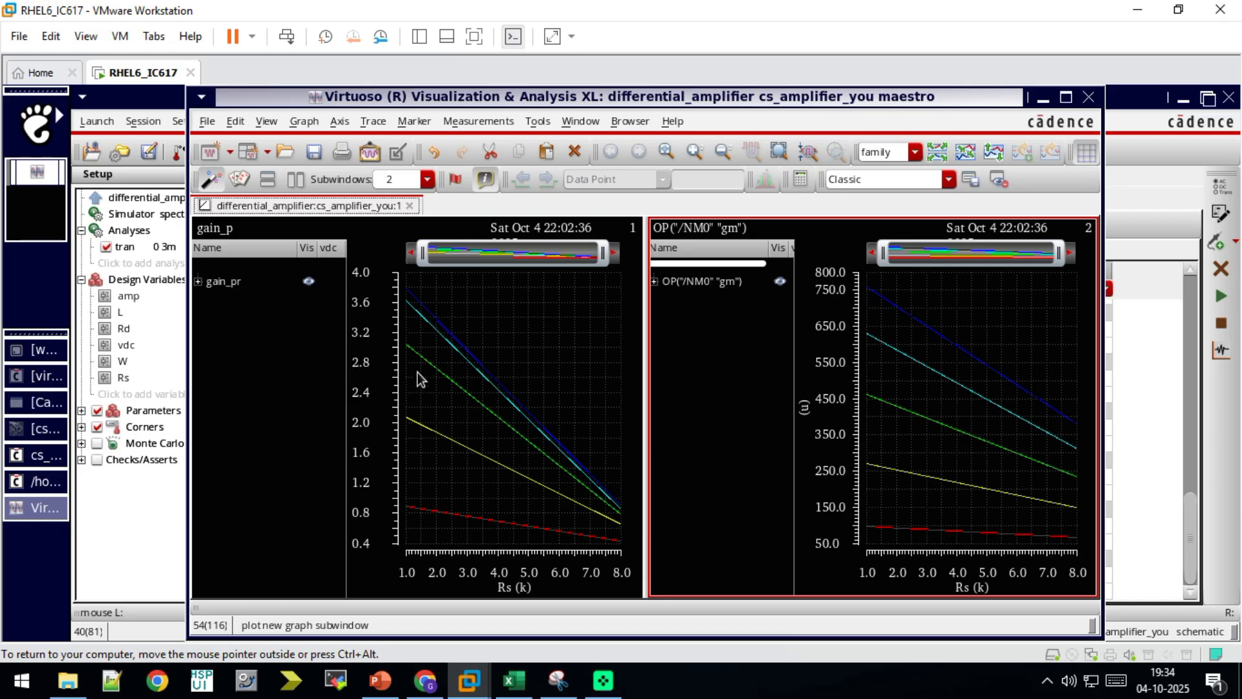
Inspect the gm and gain_pr curves at the 1k and 8k ends of the Rs axis for the swept vdc values.
{"action": "mouse_move", "coordinate": [411, 312]}
{"action": "mouse_move", "coordinate": [867, 530]}
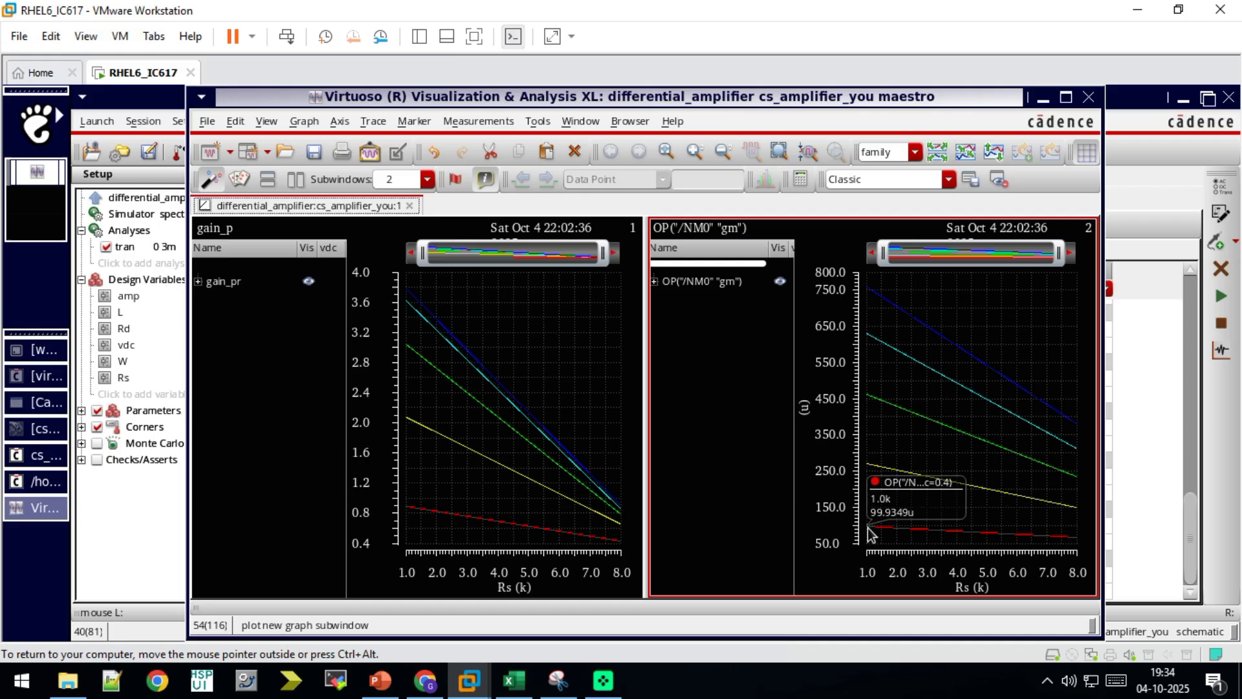
{"action": "mouse_move", "coordinate": [867, 286]}
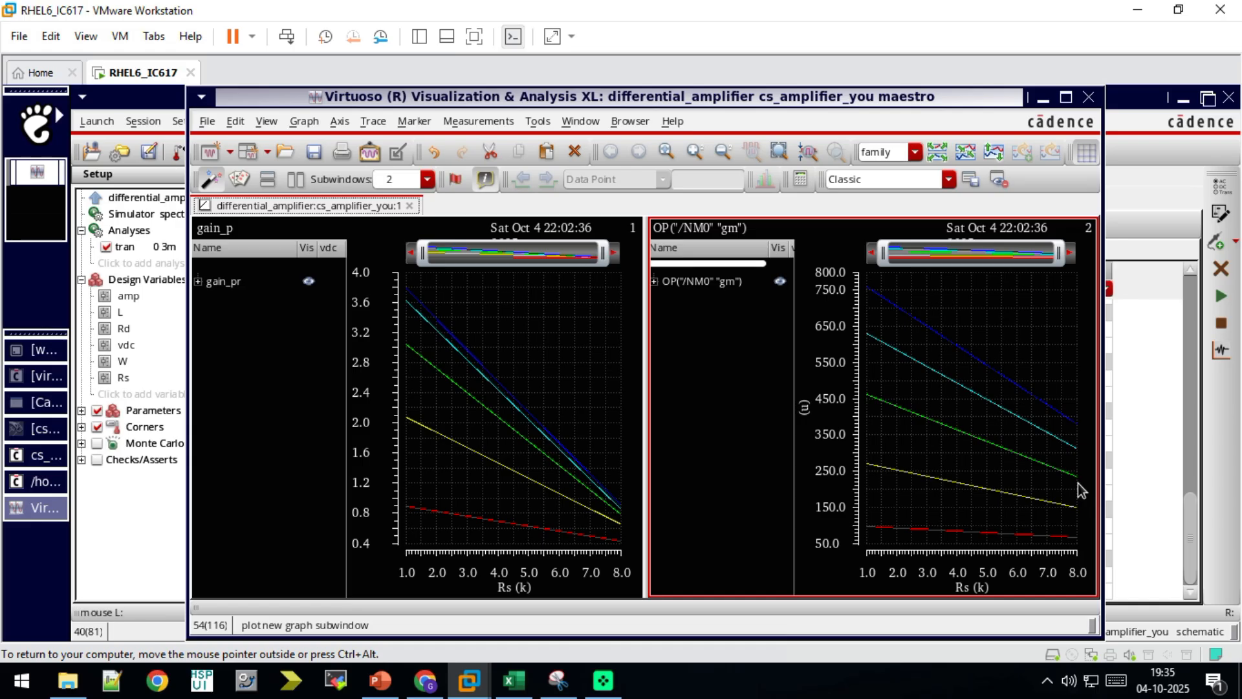
{"action": "mouse_move", "coordinate": [1075, 541]}
{"action": "mouse_move", "coordinate": [609, 538]}
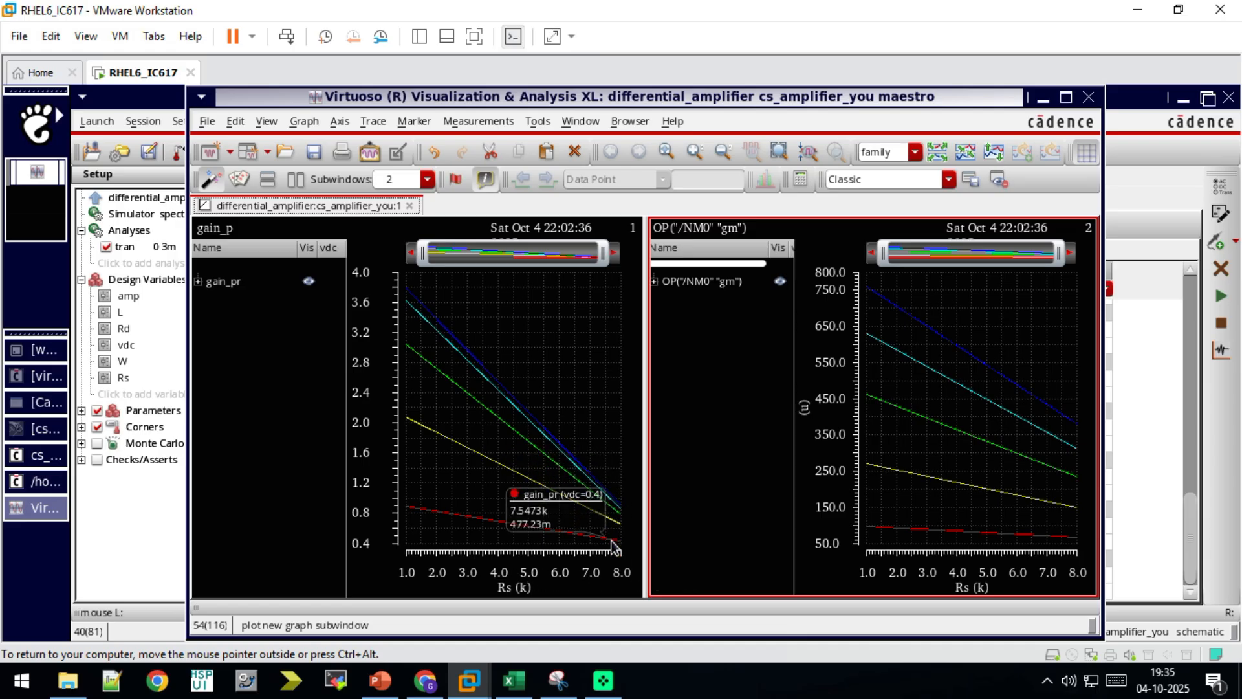
{"action": "mouse_move", "coordinate": [619, 518]}
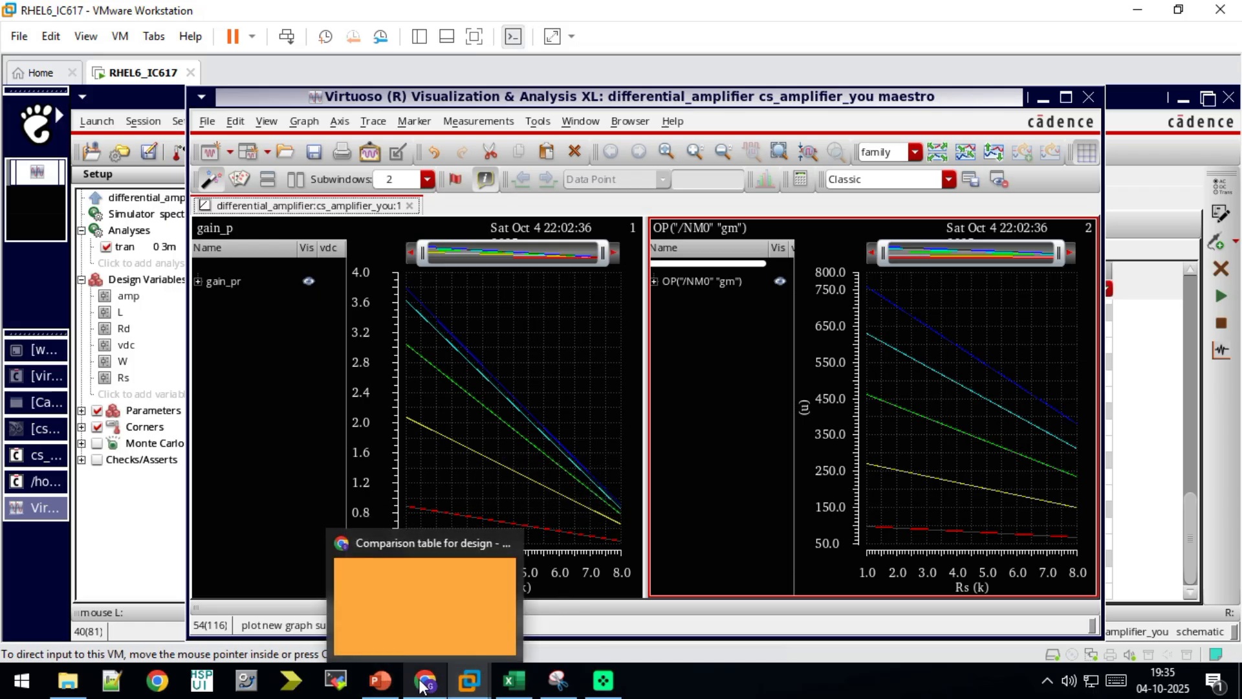
{"action": "mouse_move", "coordinate": [574, 504]}
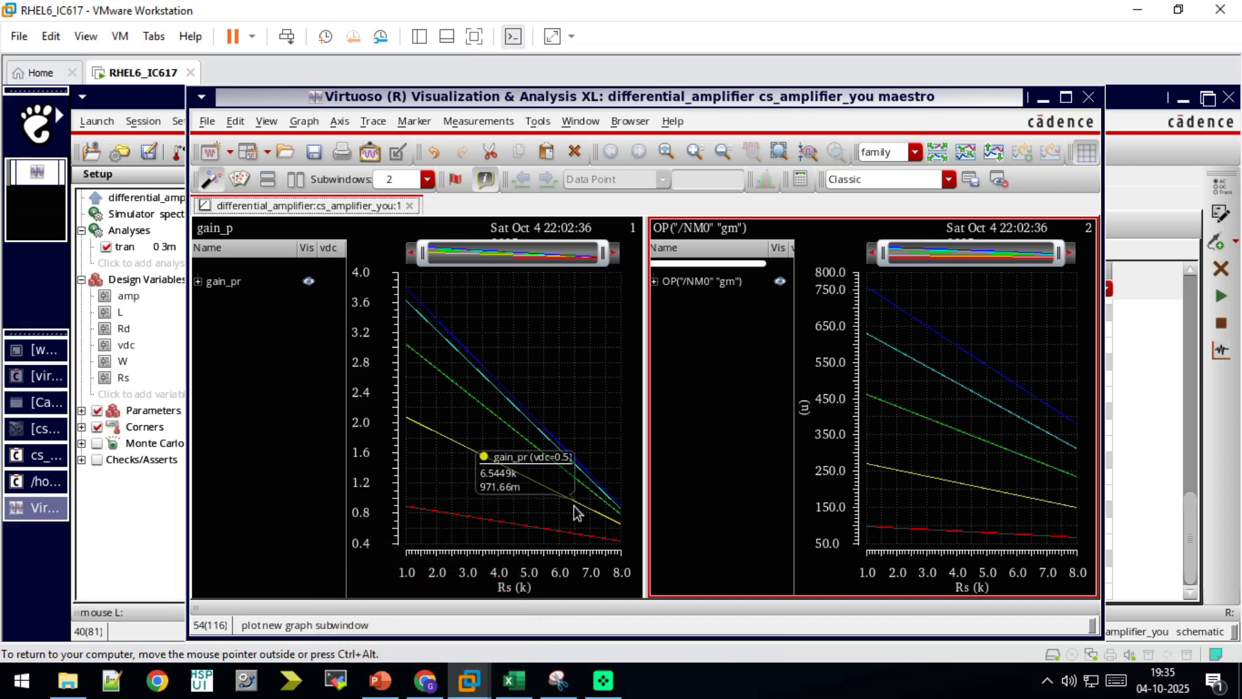
Switch to the cs presentation in PowerPoint and start its slide show from the beginning.
{"action": "left_click", "coordinate": [380, 680]}
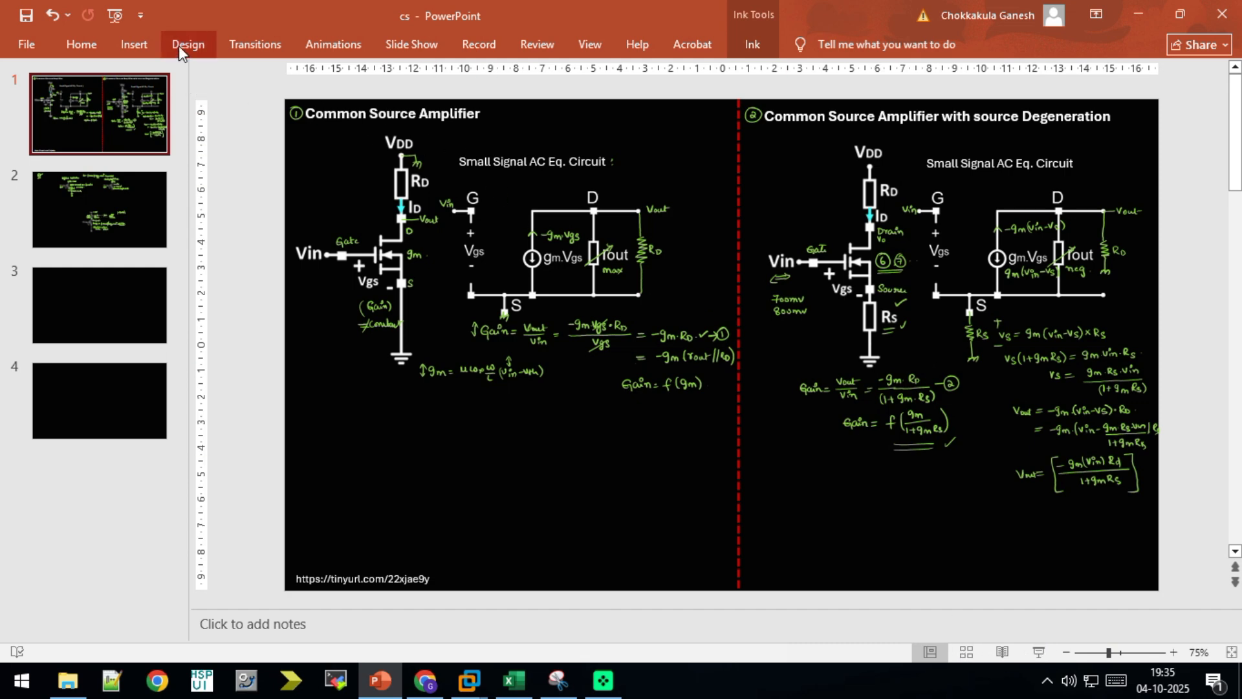
{"action": "left_click", "coordinate": [332, 44]}
{"action": "left_click", "coordinate": [265, 45]}
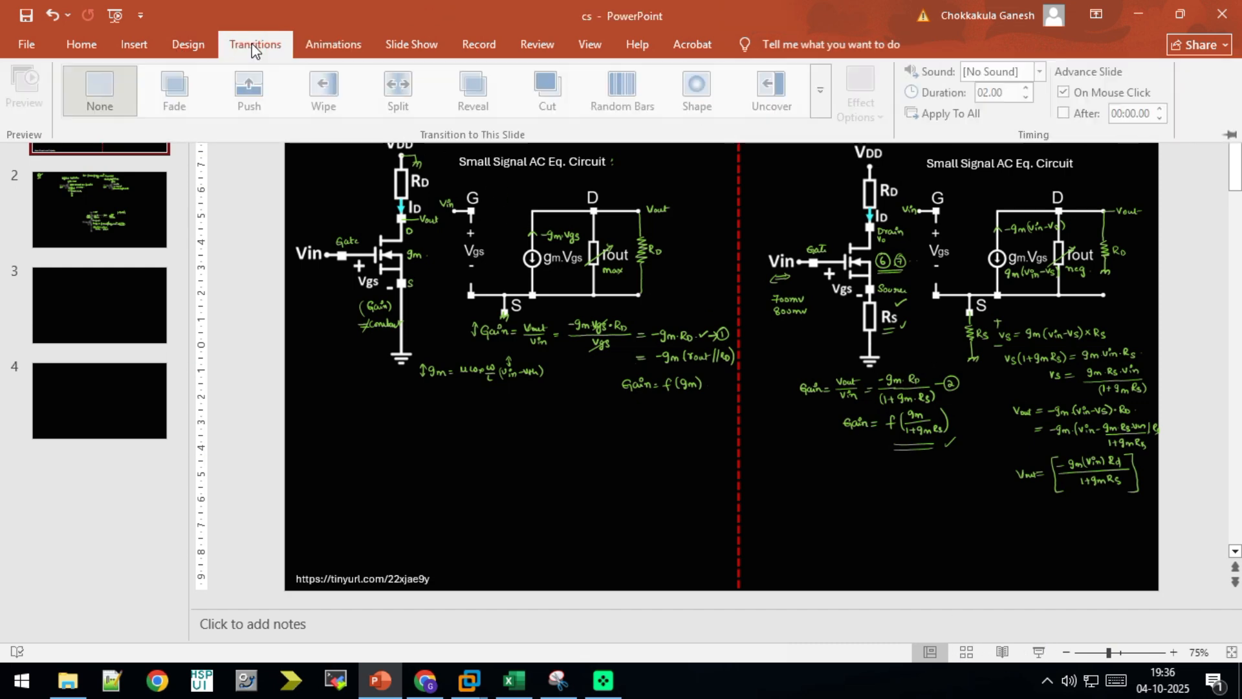
{"action": "left_click", "coordinate": [388, 43]}
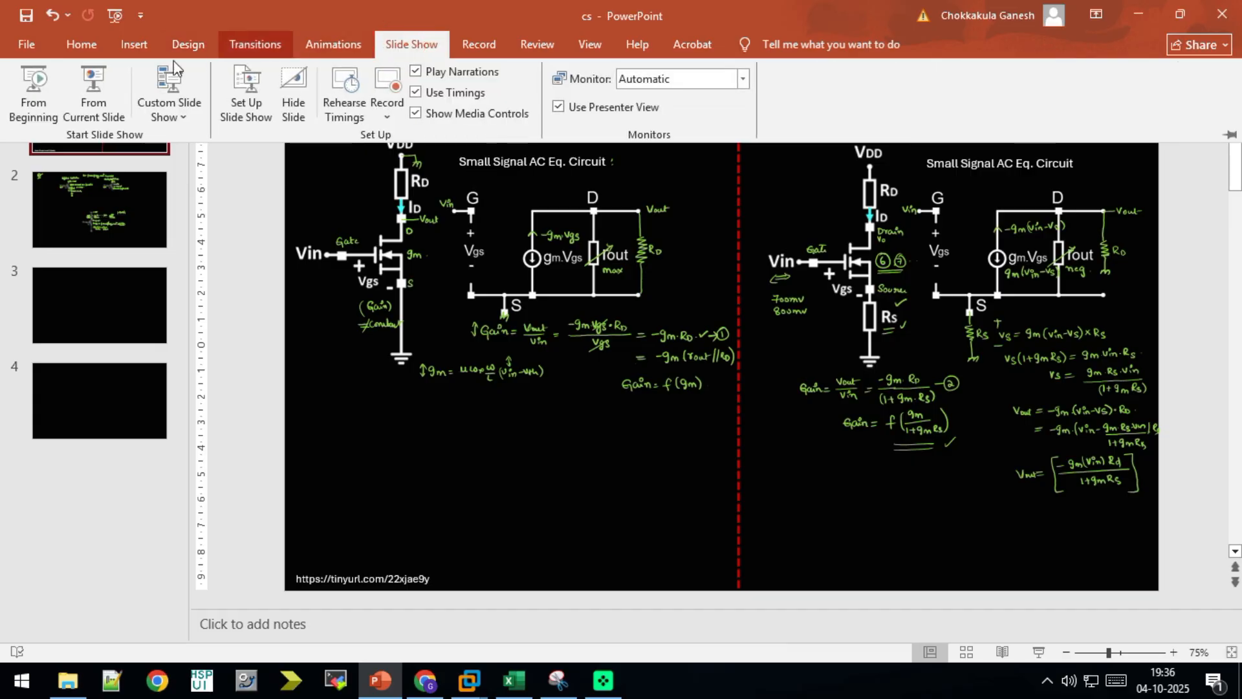
{"action": "left_click", "coordinate": [29, 84]}
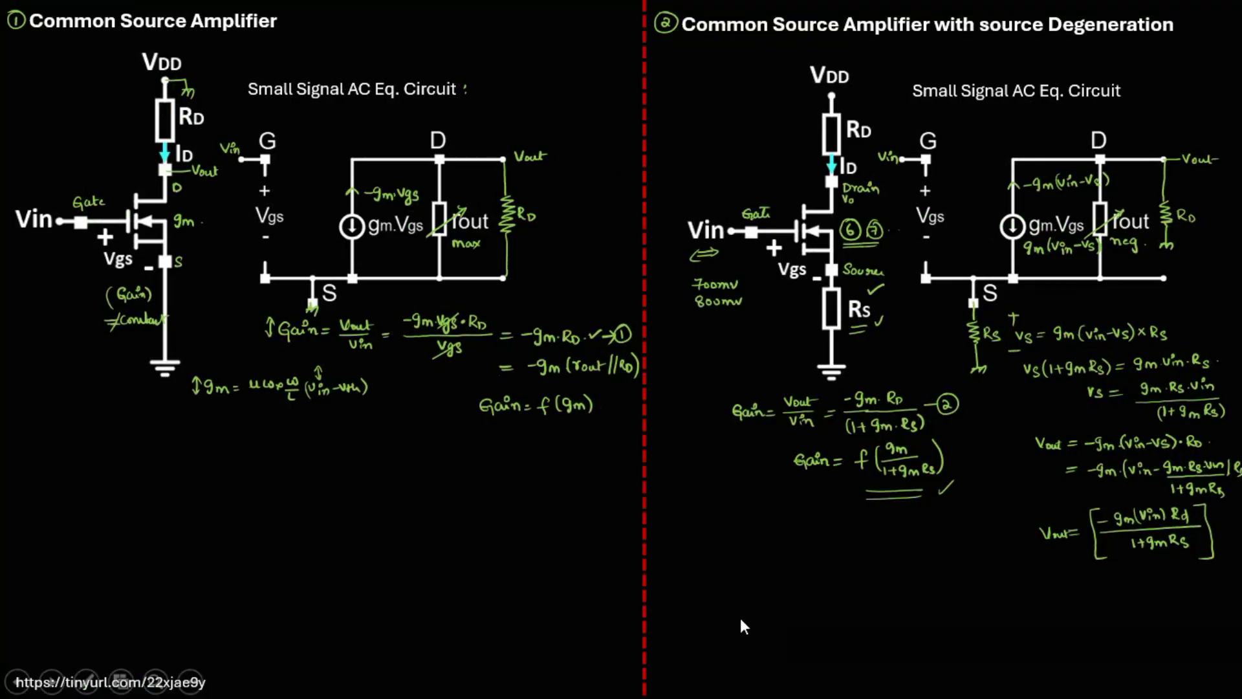